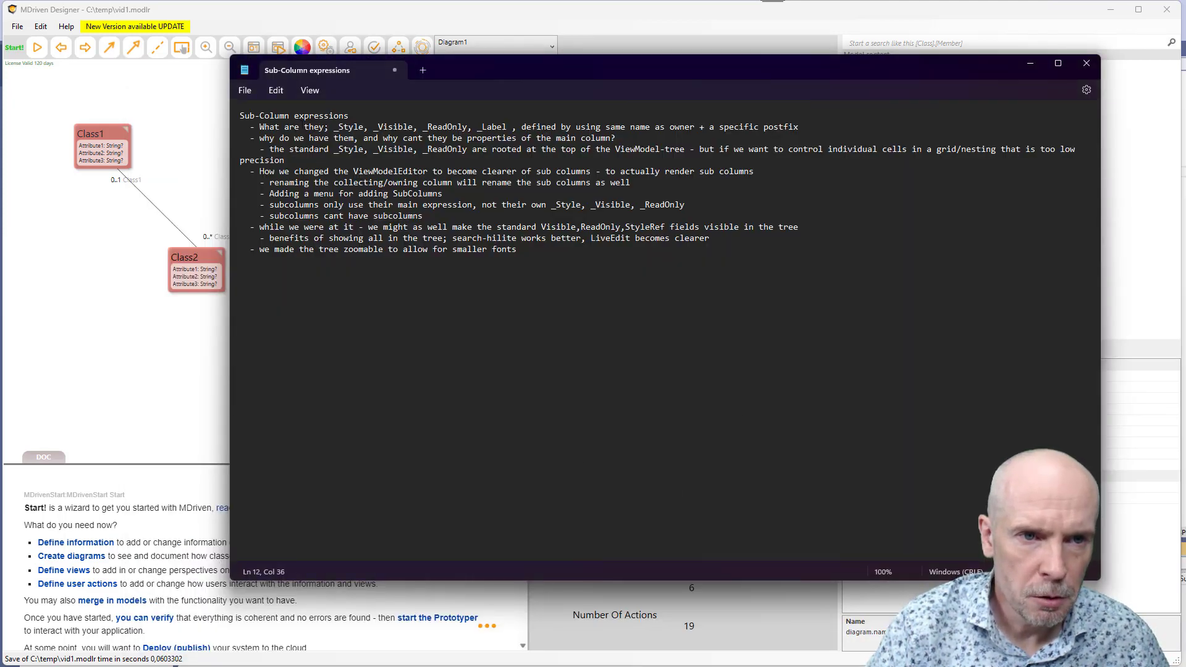
- Examine the first note on what sub-column expressions are and how the _Style, _Visible, _ReadOnly and _Label postfixes define them
key(shift+Right)
key(shift+Right)
key(shift+Right)
key(shift+Right)
key(shift+Right)
key(shift+Right)
key(shift+Right)
key(shift+Right)
key(shift+Right)
key(shift+Right)
key(shift+Right)
key(shift+Right)
key(shift+Right)
key(shift+Right)
key(shift+Right)
key(shift+Right)
key(shift+Right)
key(shift+Right)
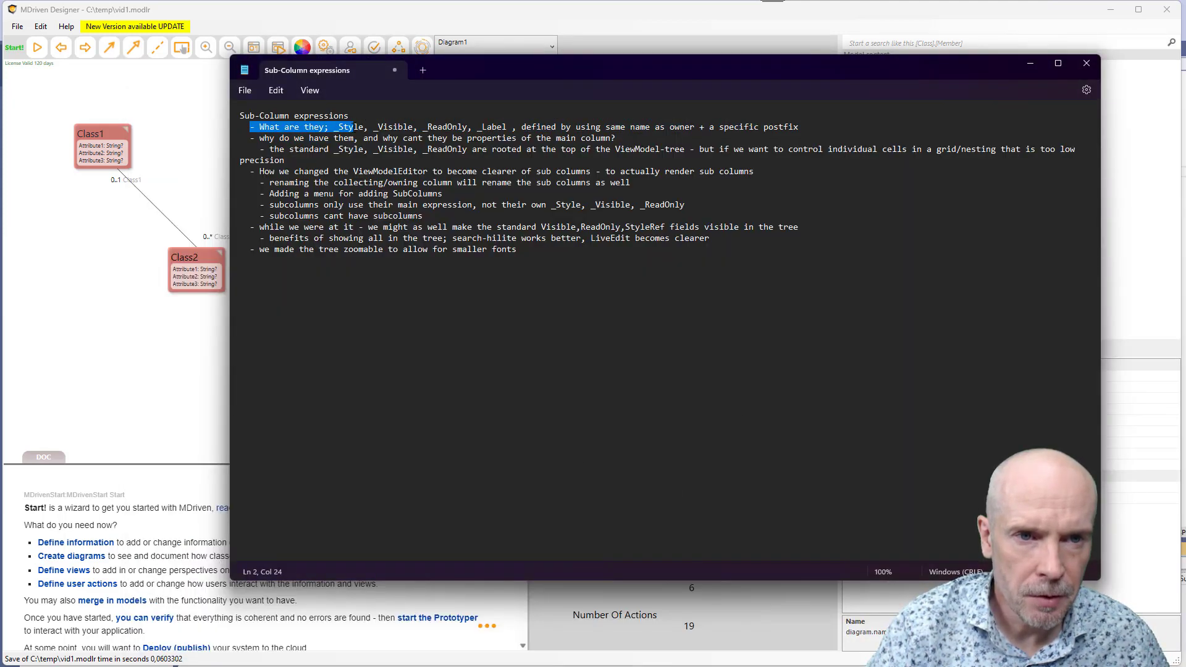
click(353, 128)
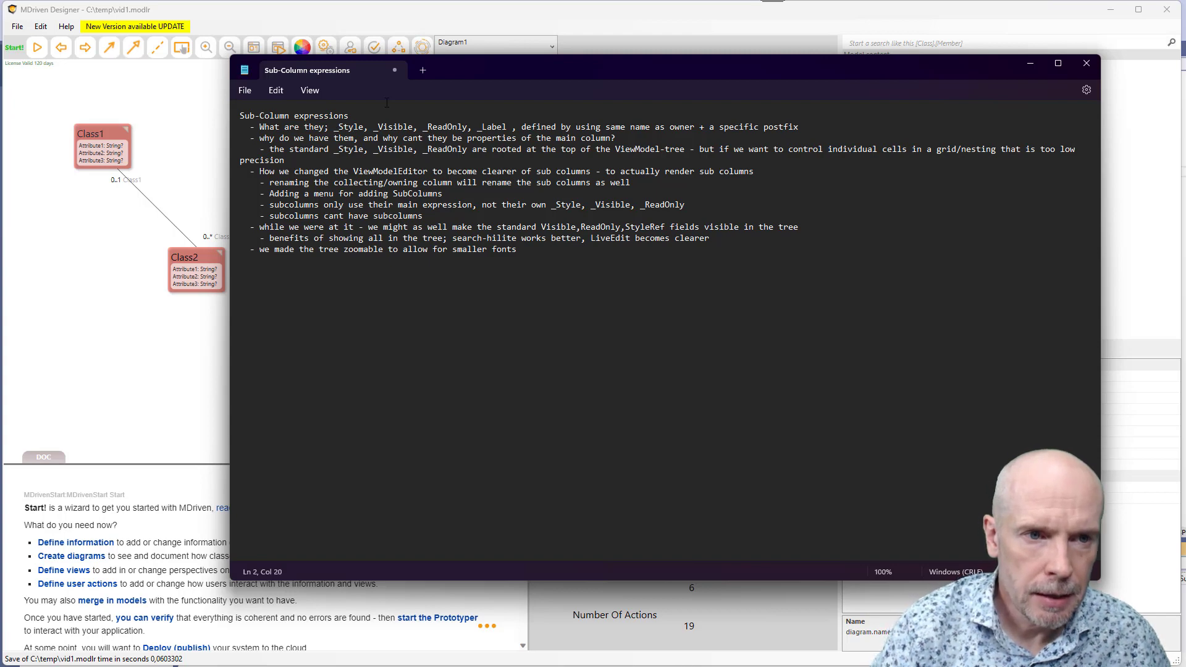
- Switch to MDriven Designer, open the ViewModel Editor, and reposition and resize its window so the whole editor fits on screen
click(196, 170)
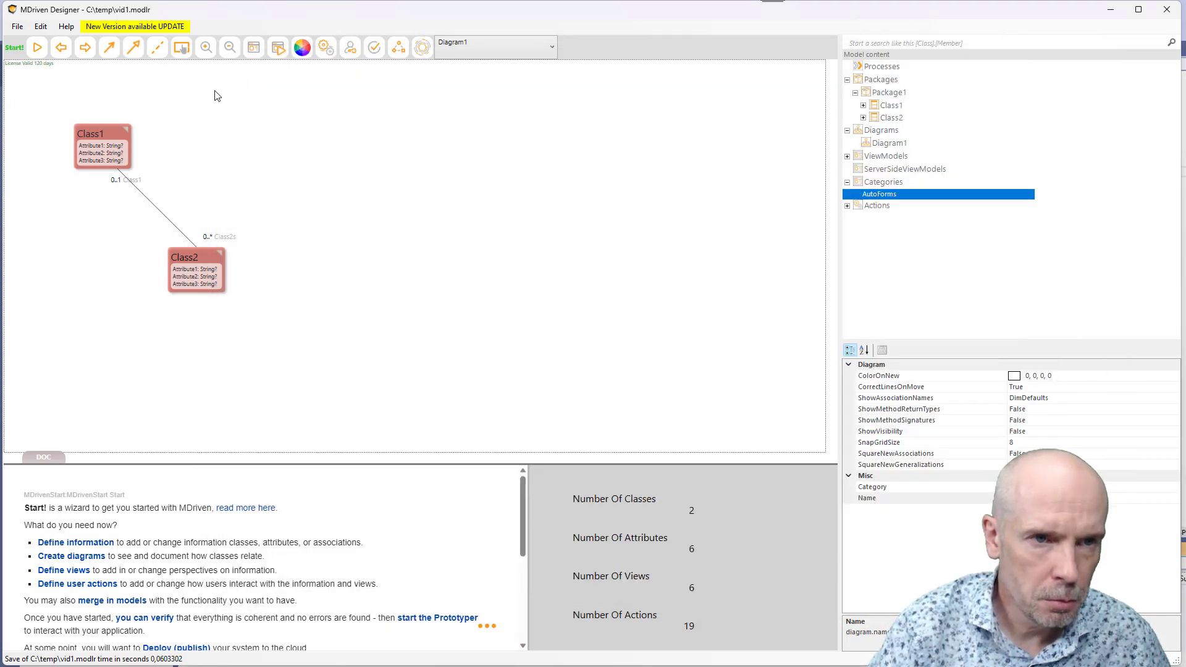
click(257, 47)
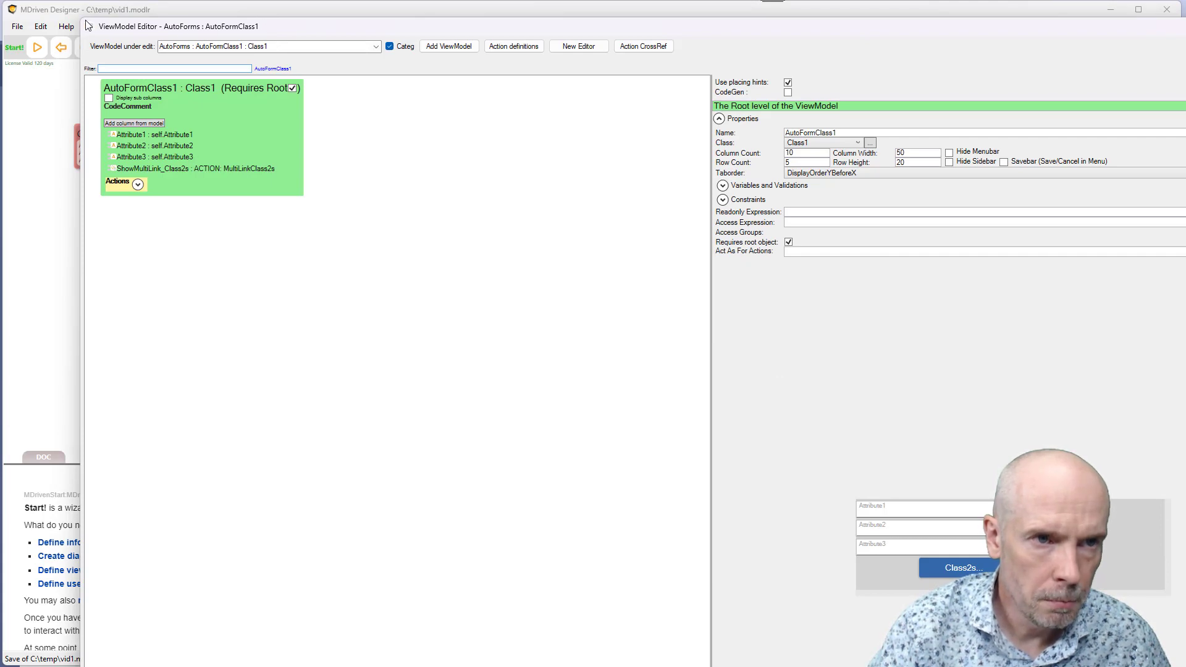
drag(86, 24, 173, 60)
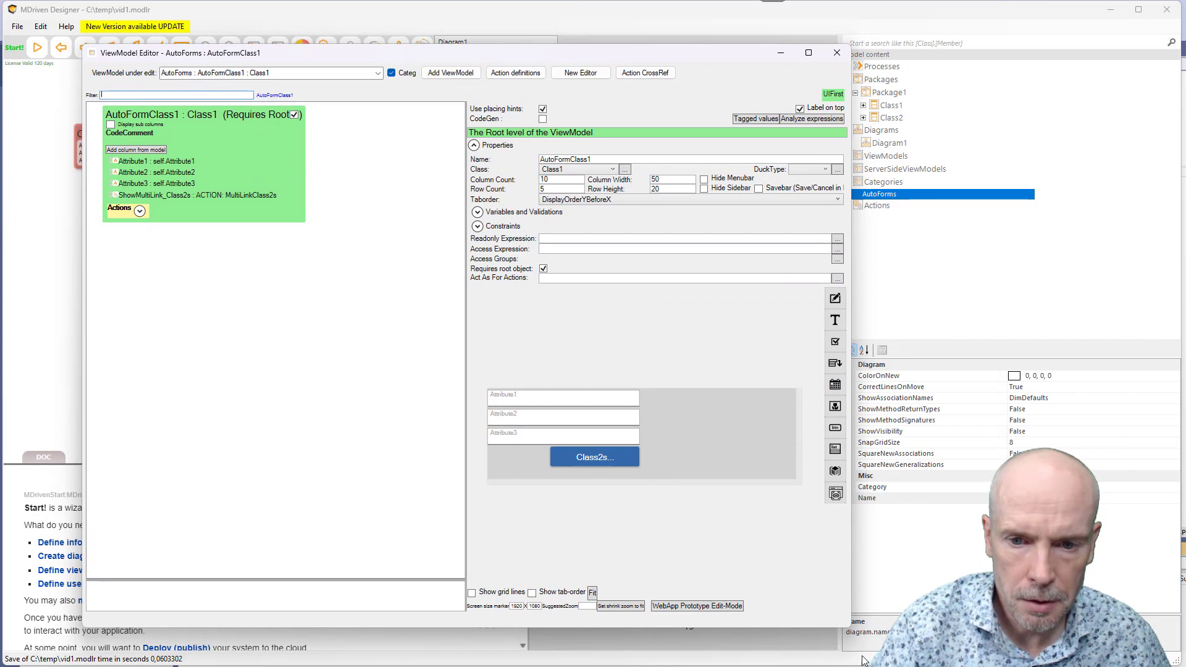
drag(848, 629, 874, 632)
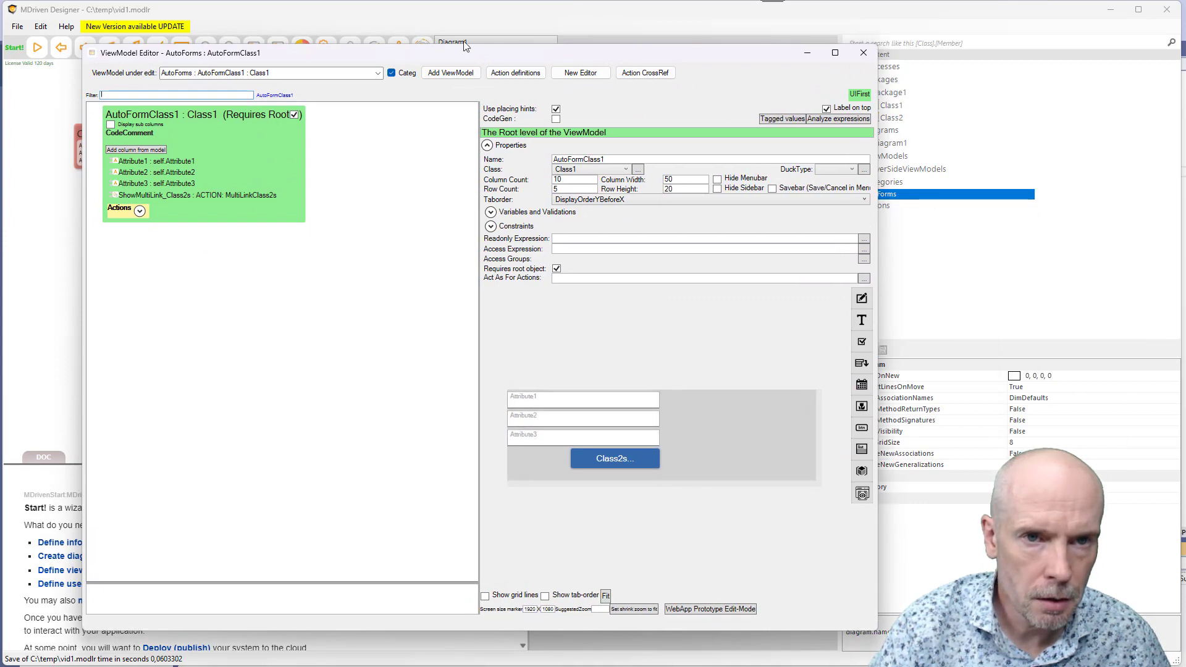
- Add a new ViewModel and set its root class to Class1
click(450, 72)
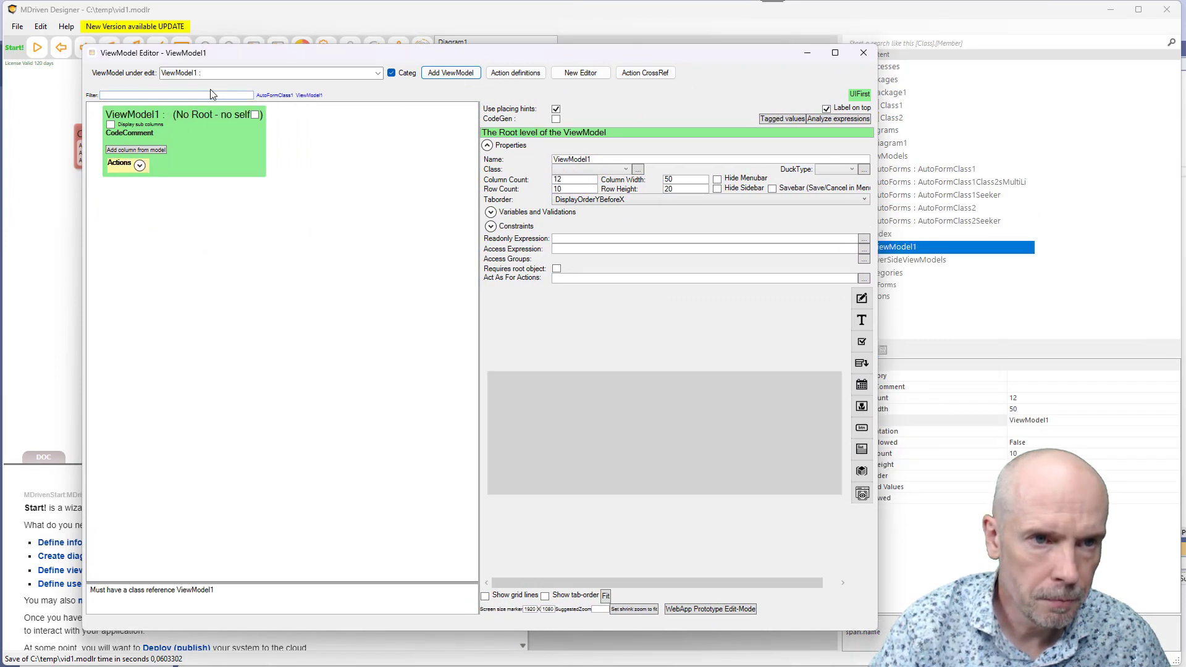
click(588, 169)
key(Return)
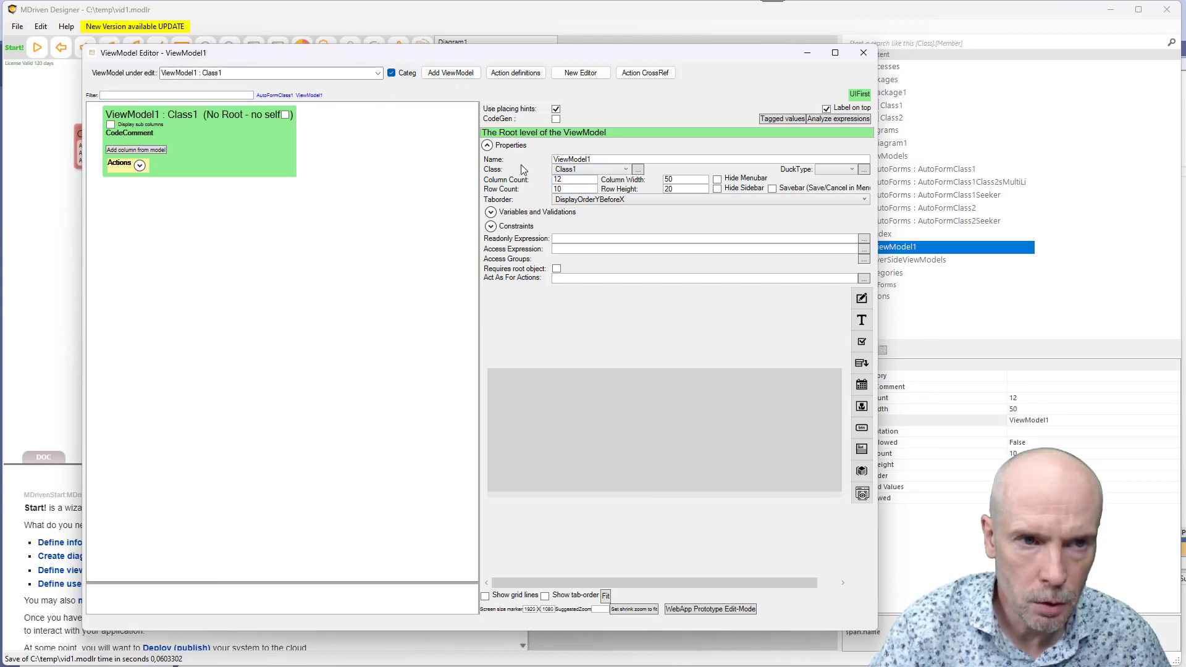
- Add columns for Attribute1 and Attribute2 to the root of ViewModel1
right_click(158, 116)
mouse_move(308, 172)
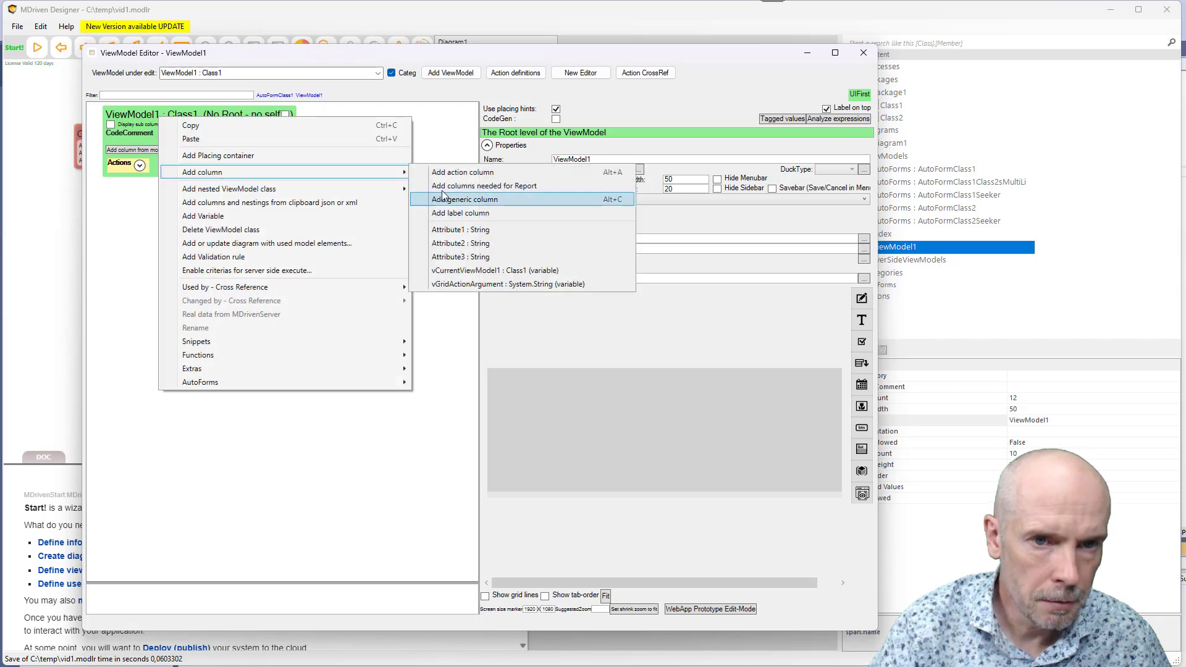
click(447, 230)
right_click(140, 165)
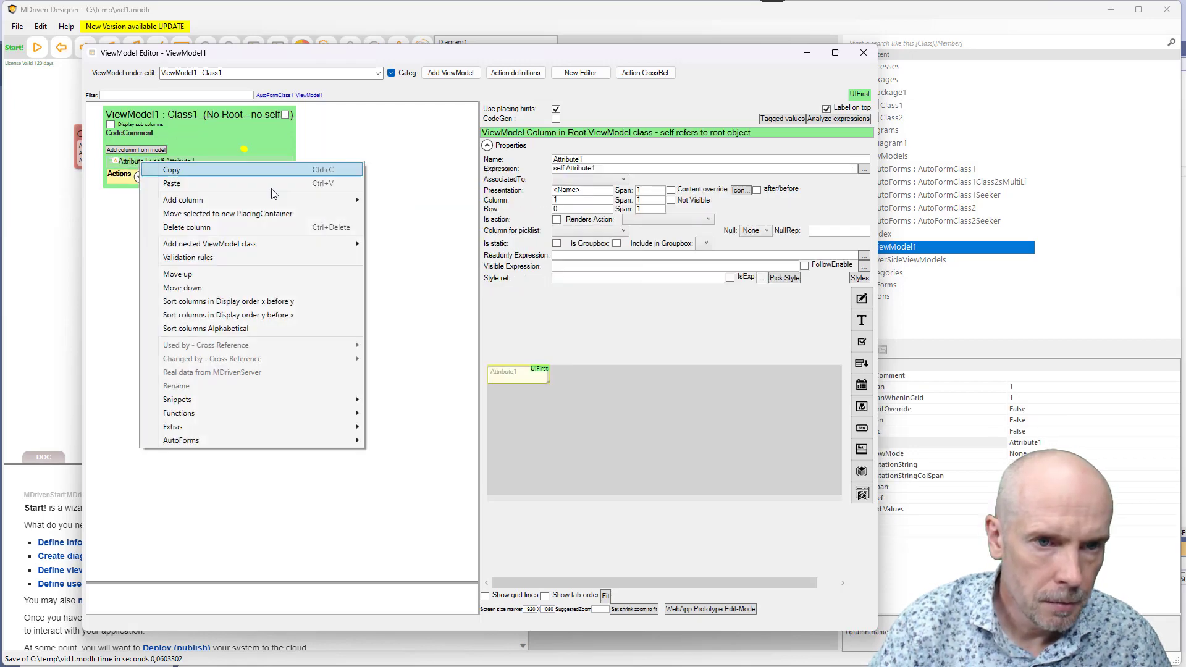
mouse_move(251, 199)
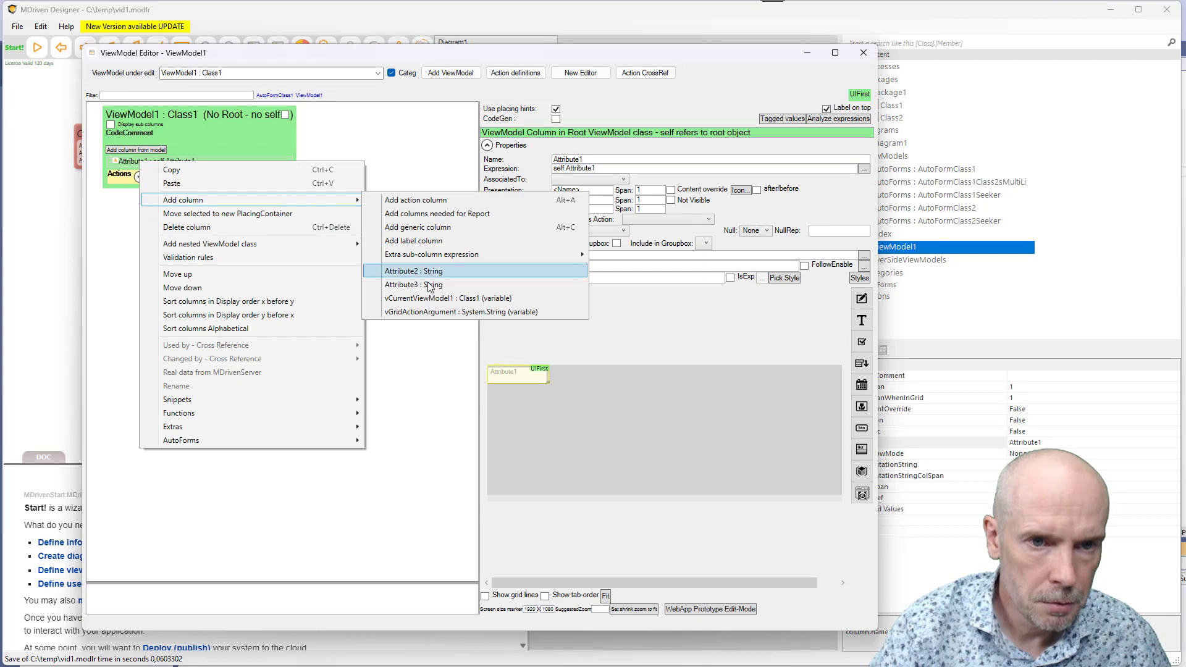
click(409, 271)
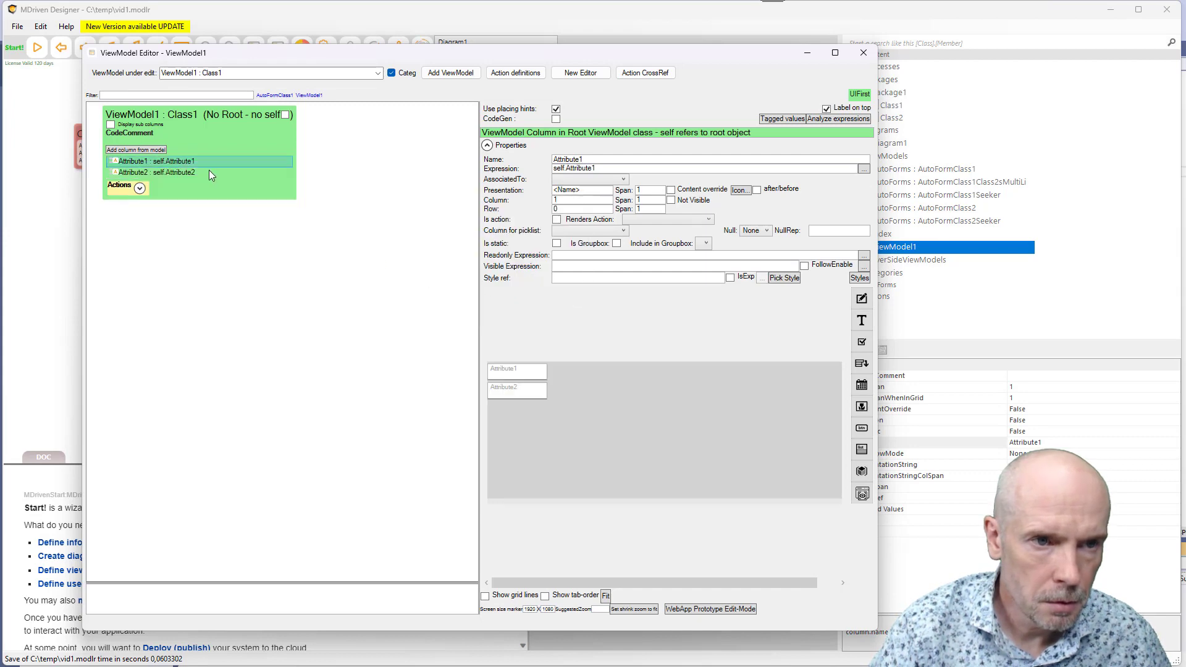
- Add a placing container to the root of ViewModel1 and an Attribute3 column below Attribute2
right_click(158, 118)
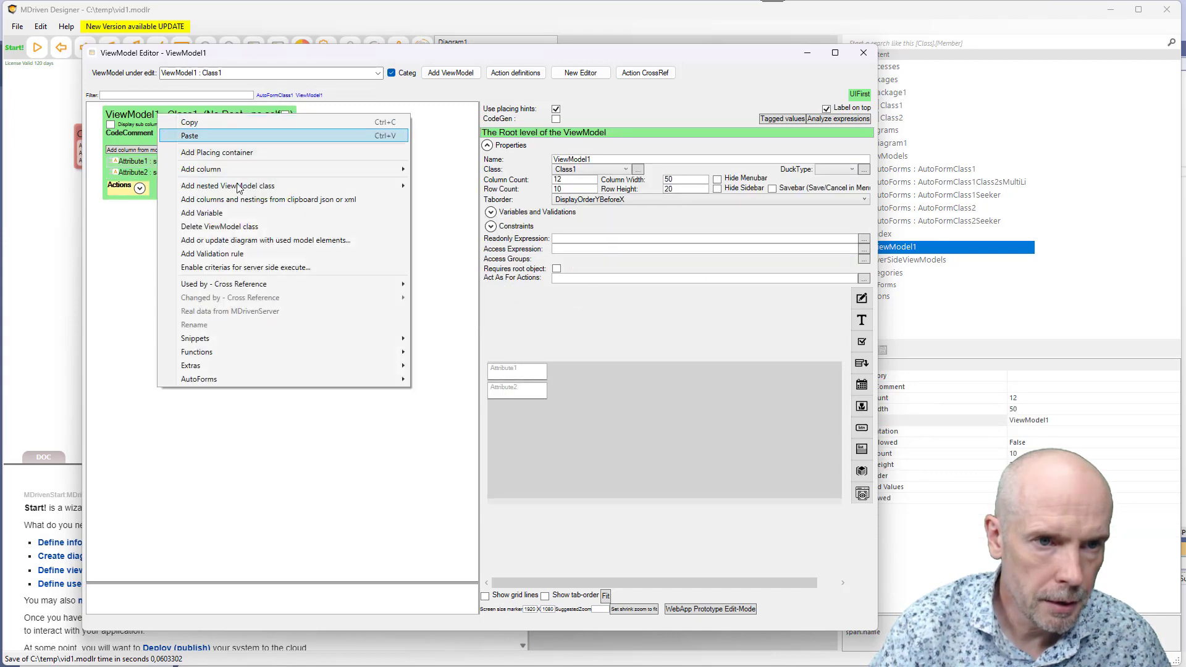
click(246, 153)
click(174, 182)
right_click(175, 182)
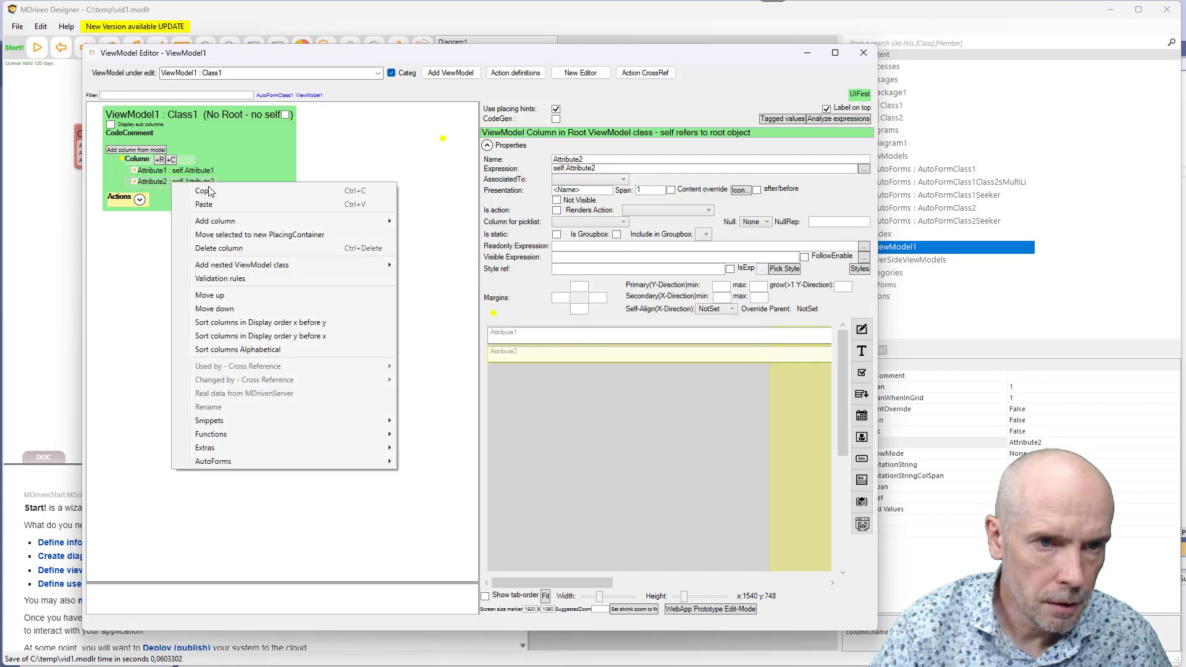
mouse_move(228, 223)
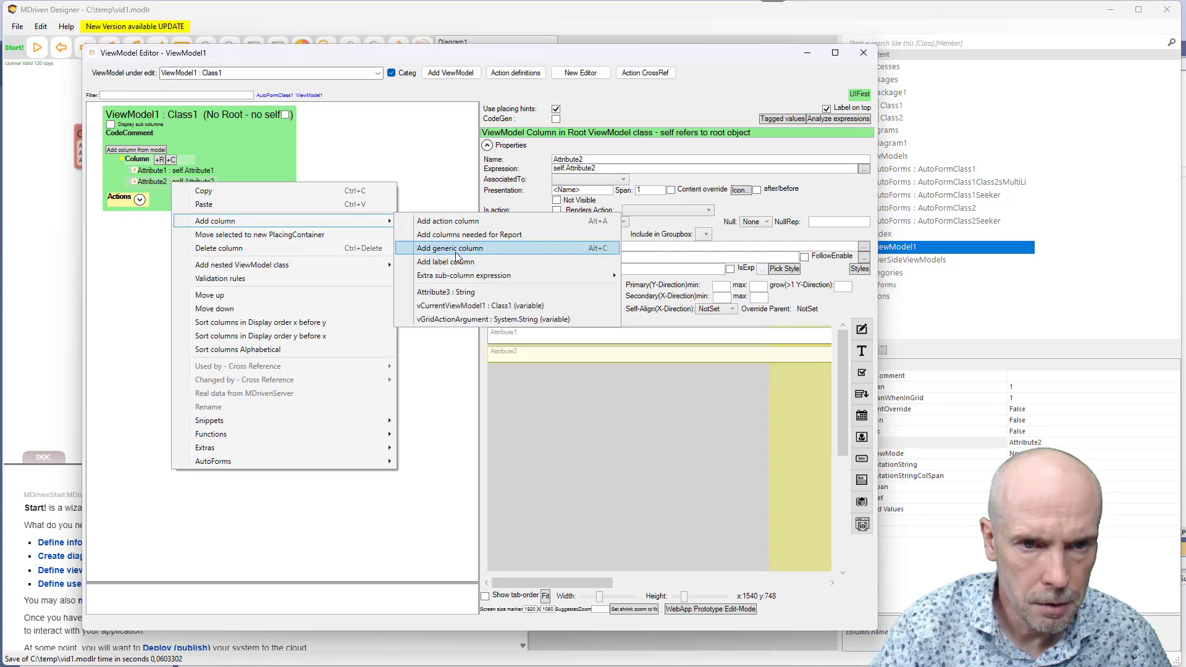
click(450, 292)
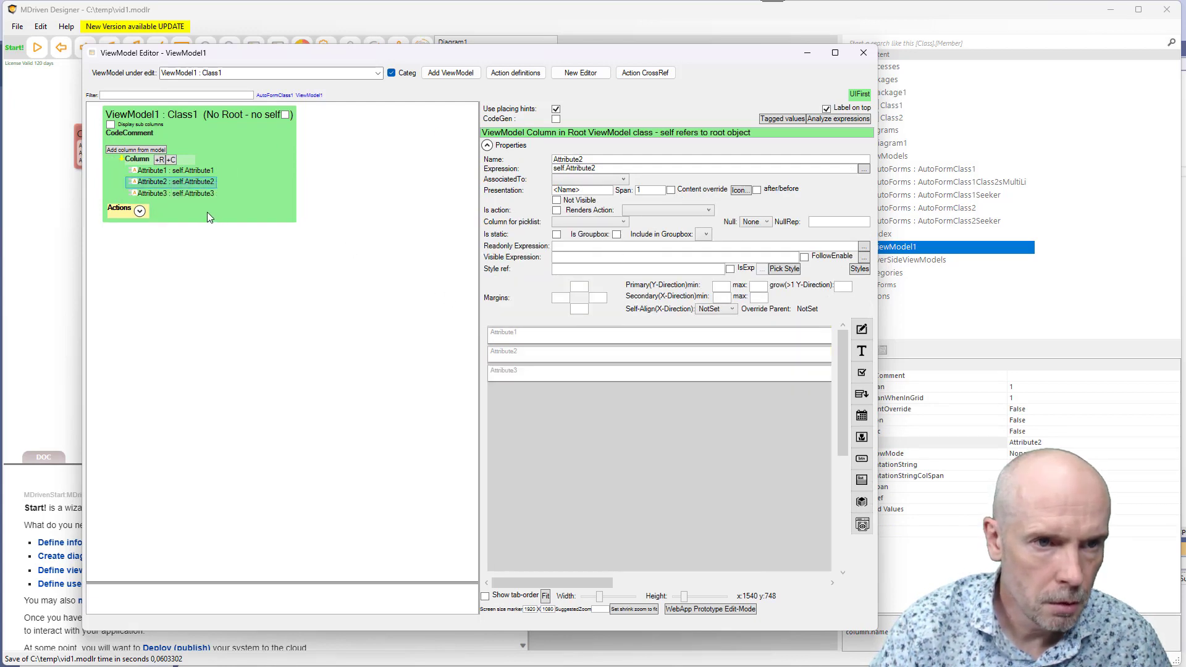
- Add a nested ViewModel class below Attribute3 for the Class2s multilink and check the association in the class diagram
click(174, 194)
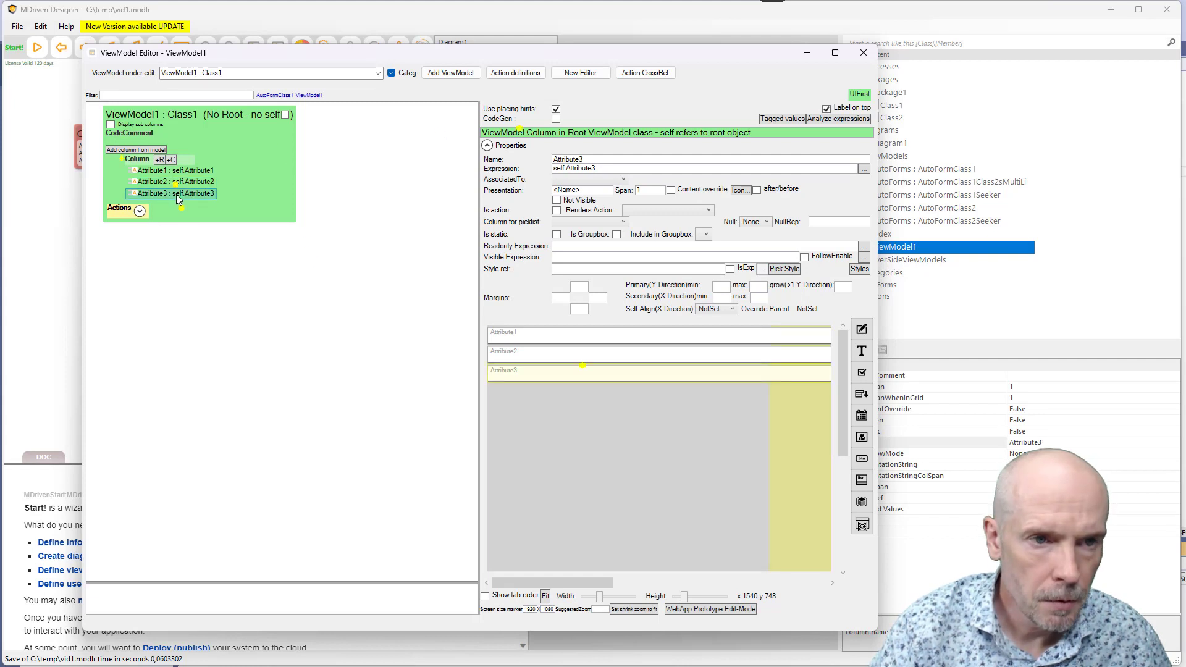
right_click(176, 194)
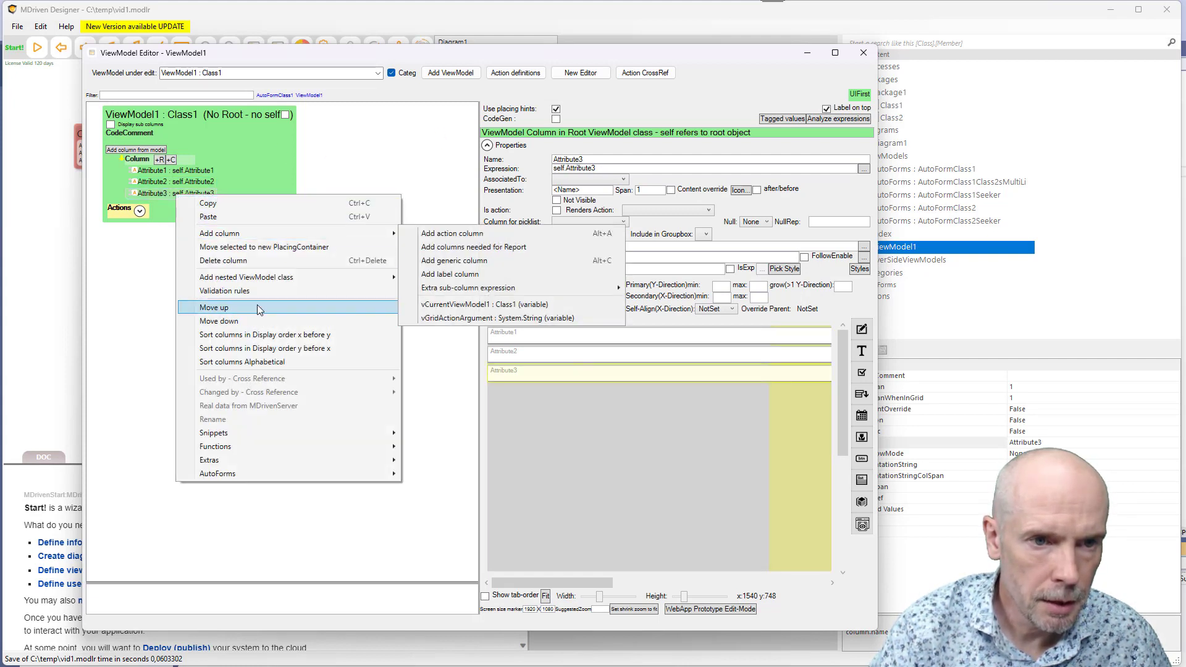
mouse_move(299, 281)
mouse_move(443, 282)
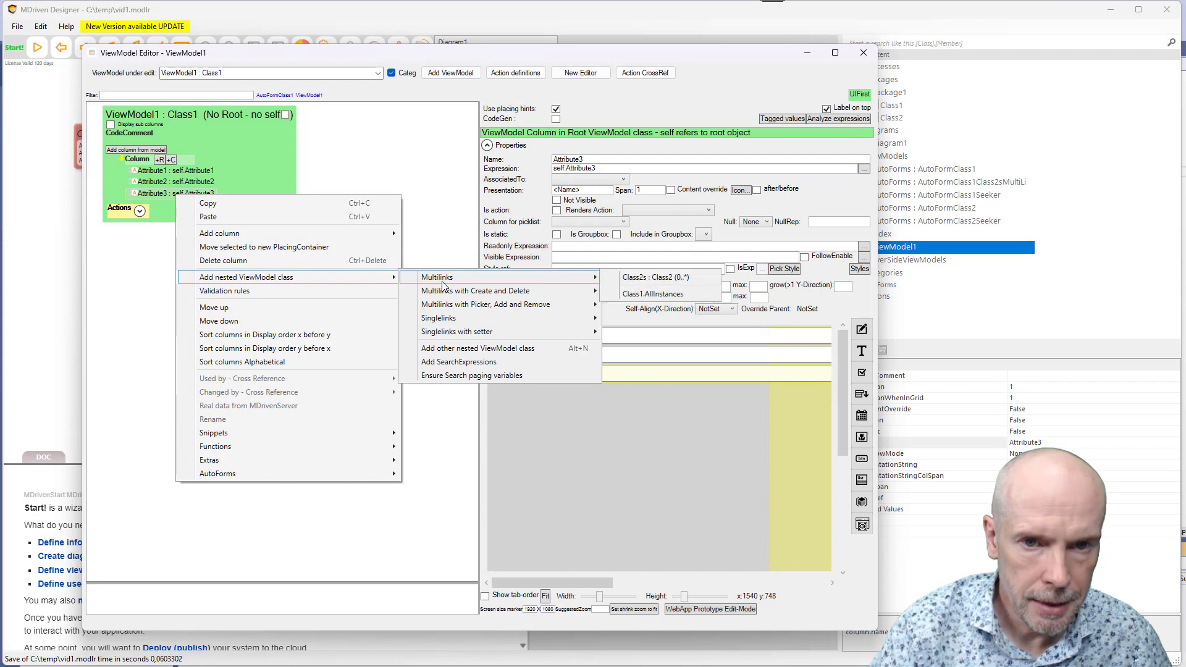
click(670, 279)
click(68, 236)
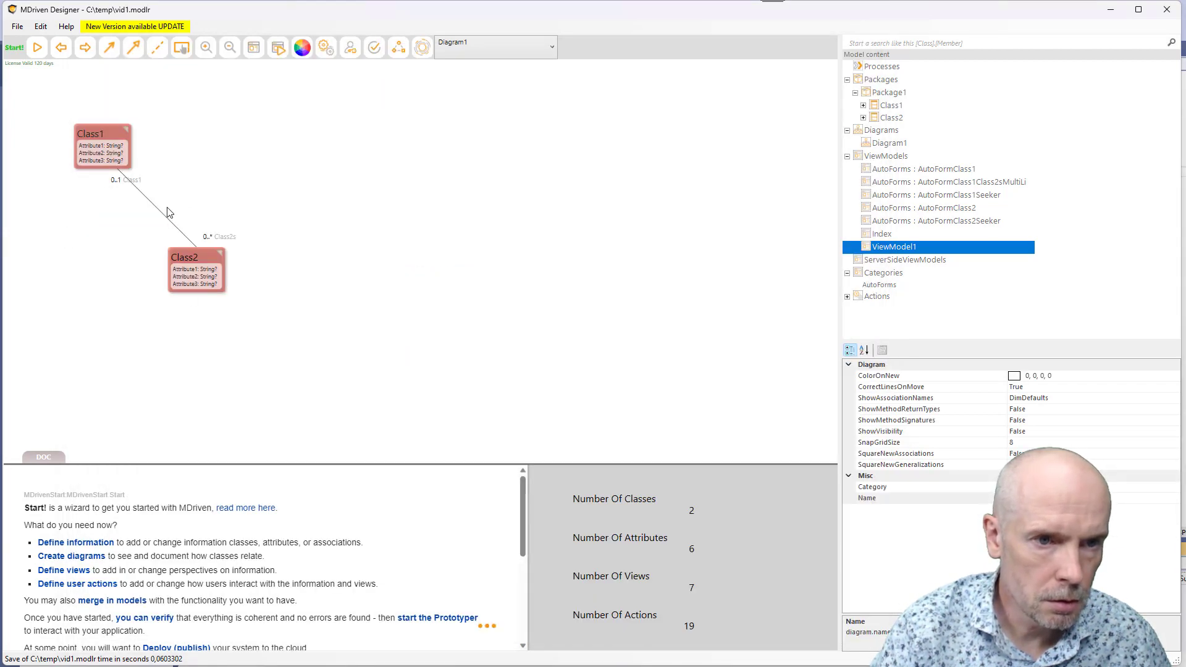
key(alt+Tab)
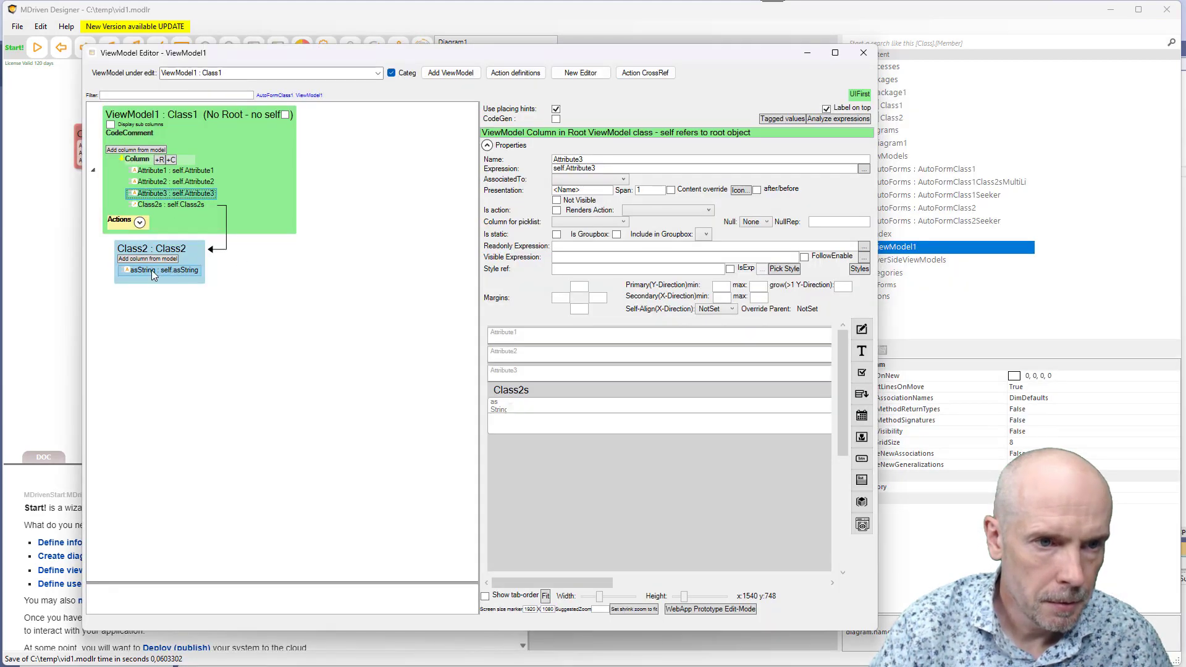
- Add columns for Attribute1, Attribute2 and Attribute3 to the nested Class2 ViewModel class
click(154, 275)
right_click(154, 273)
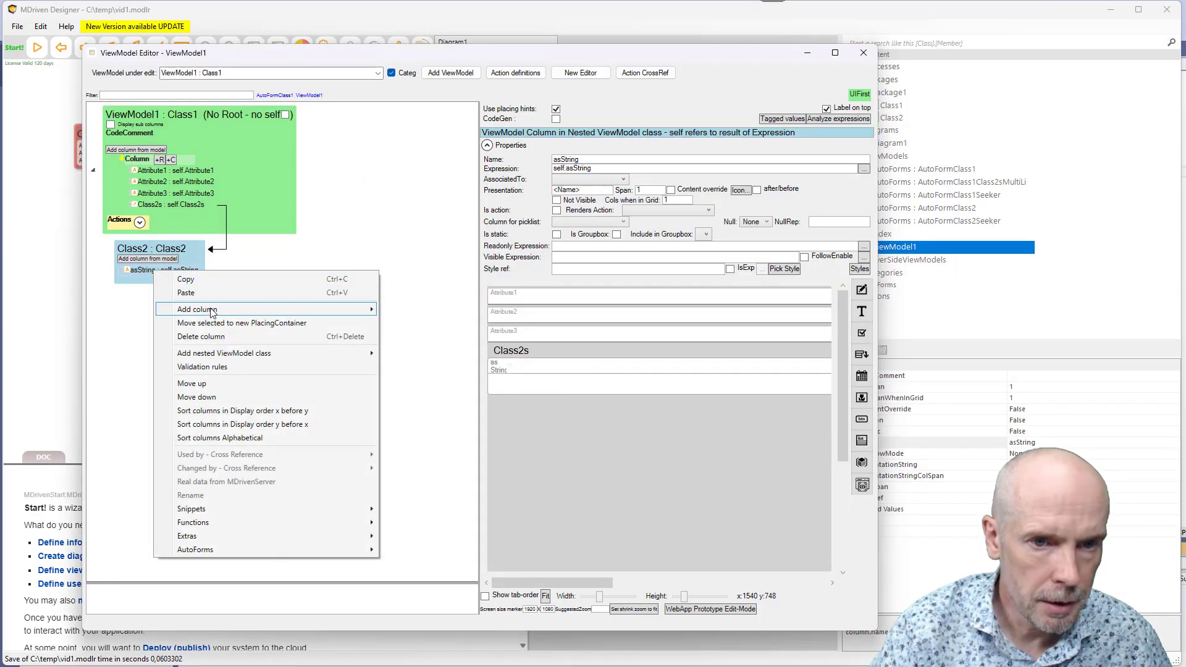
mouse_move(210, 312)
click(409, 369)
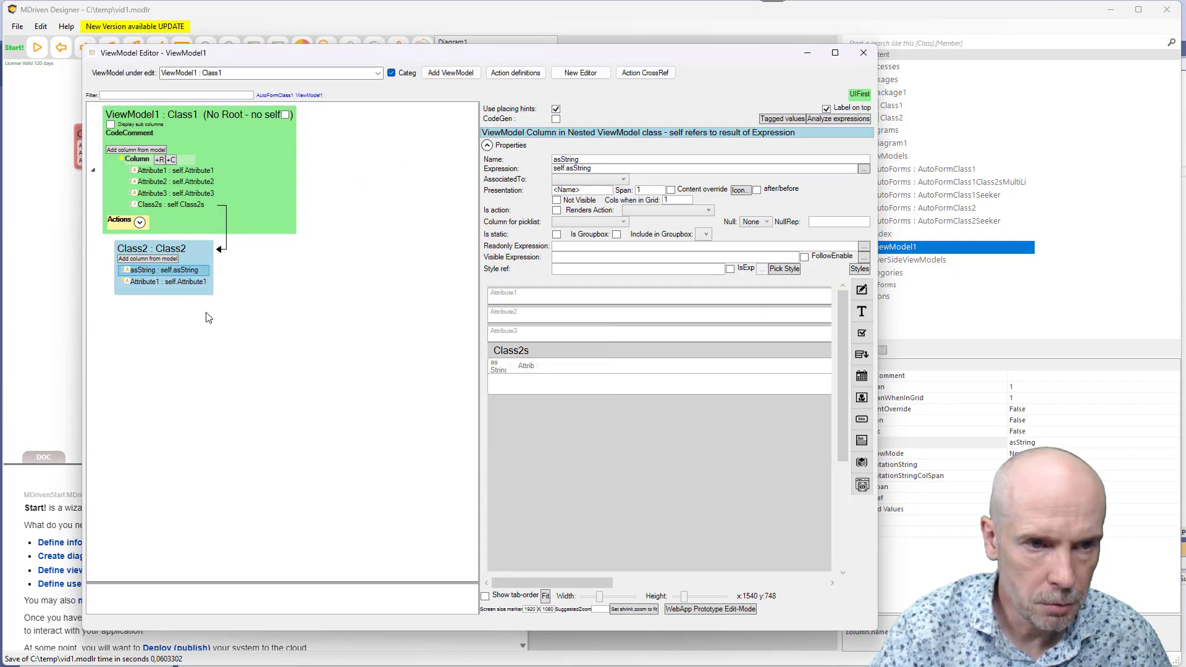
right_click(172, 288)
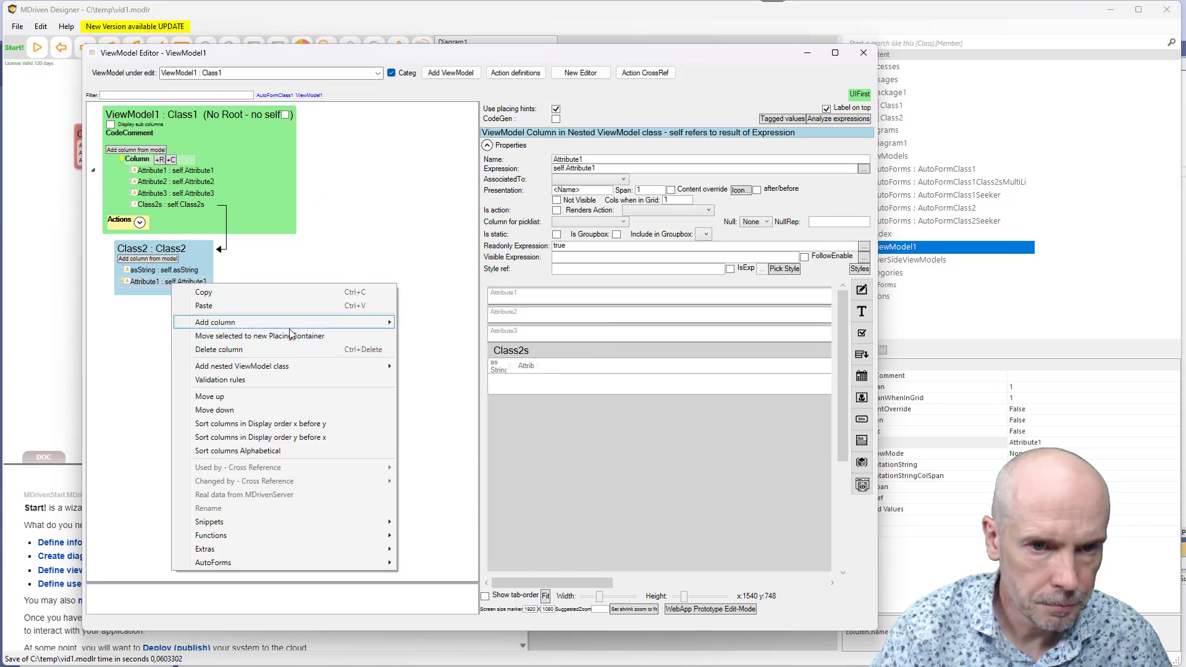
mouse_move(297, 322)
click(432, 381)
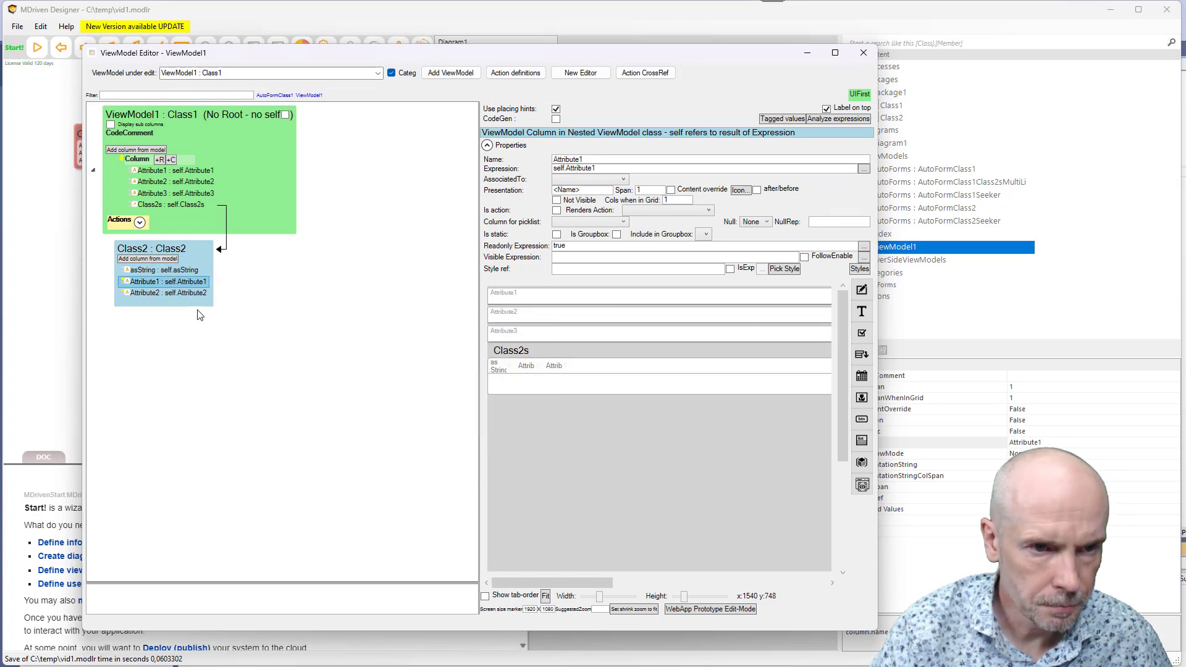
right_click(193, 295)
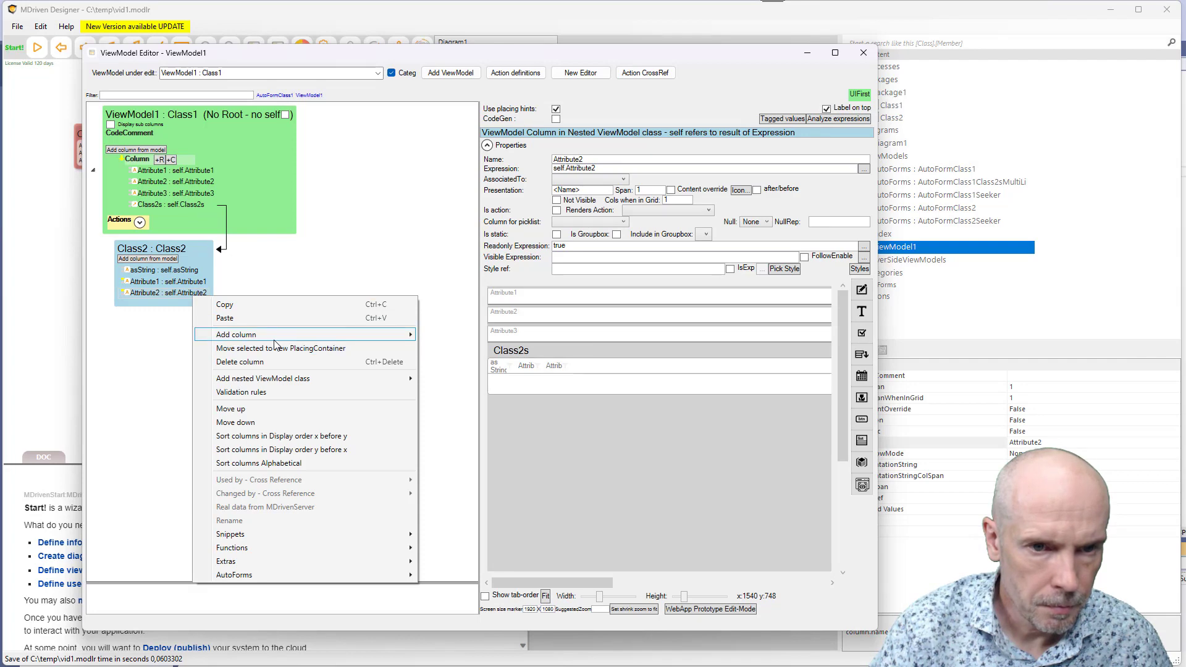
mouse_move(285, 337)
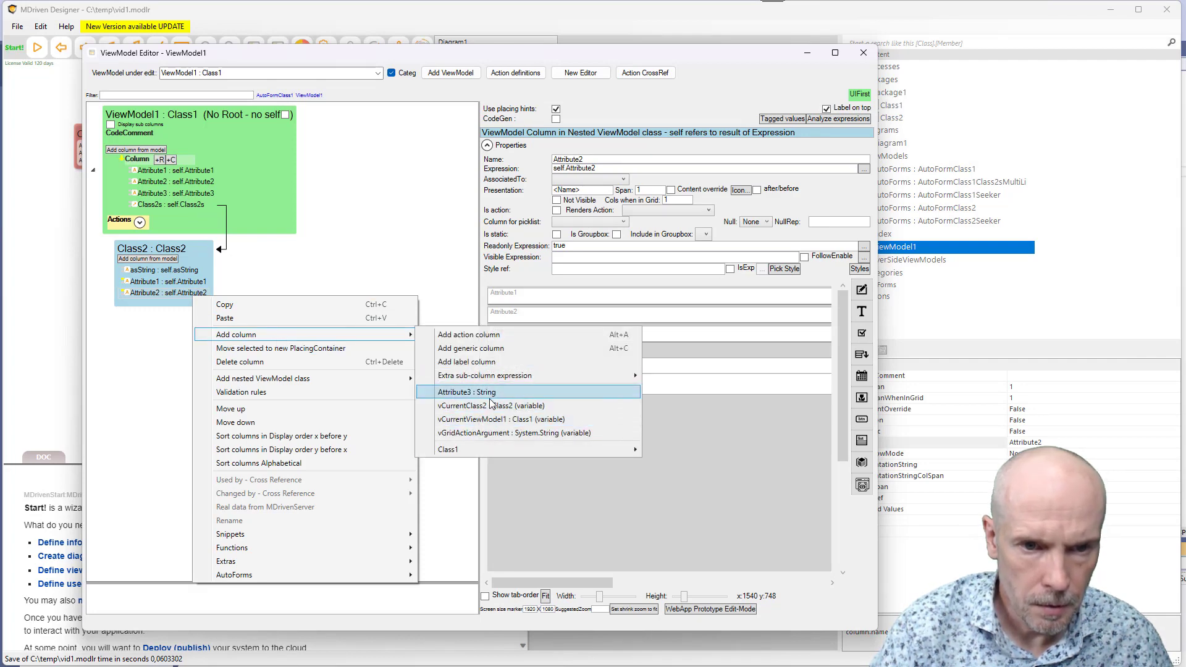
click(489, 394)
- Delete the asString column from the nested Class2 ViewModel class
click(158, 270)
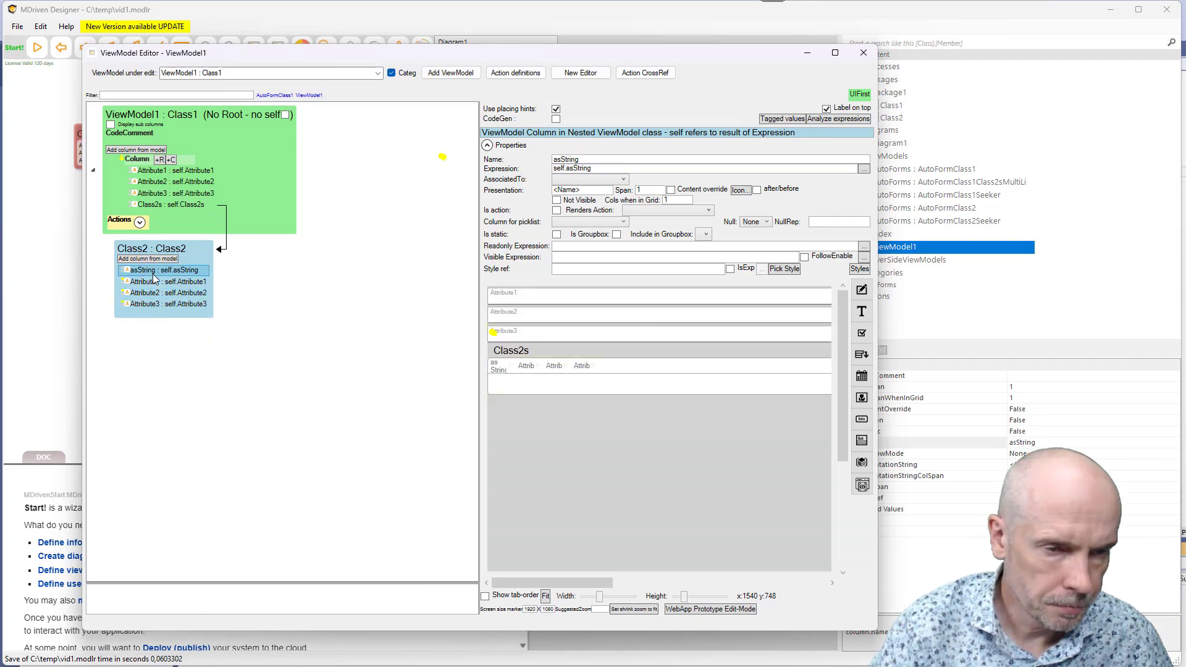
right_click(155, 274)
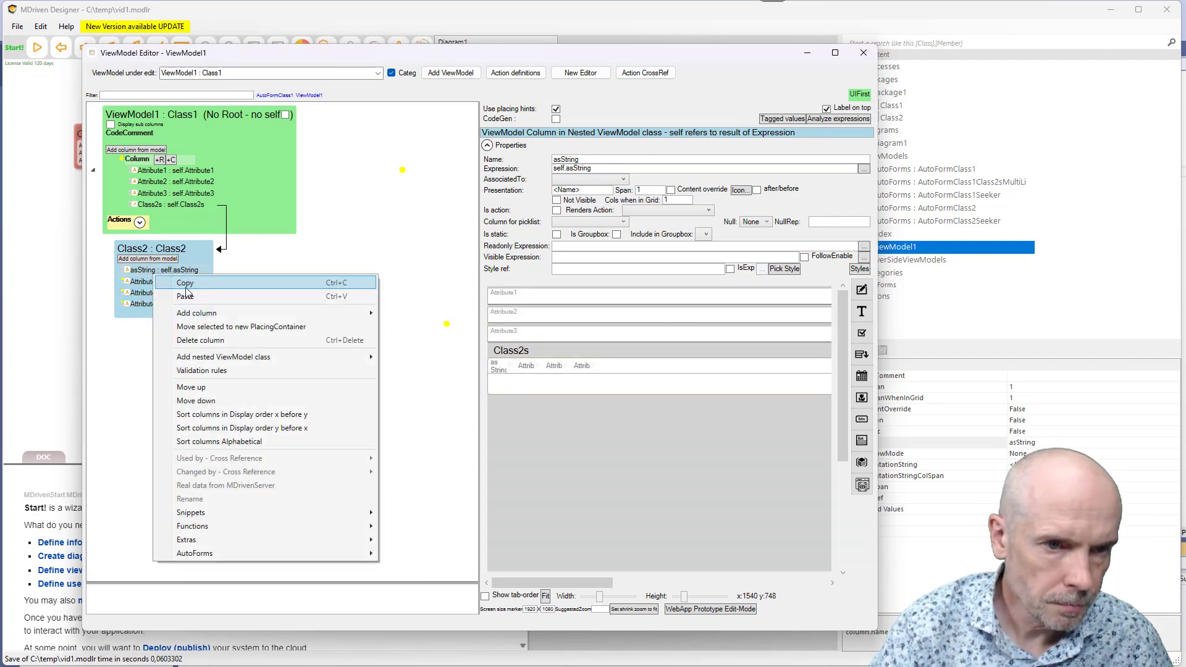
click(200, 326)
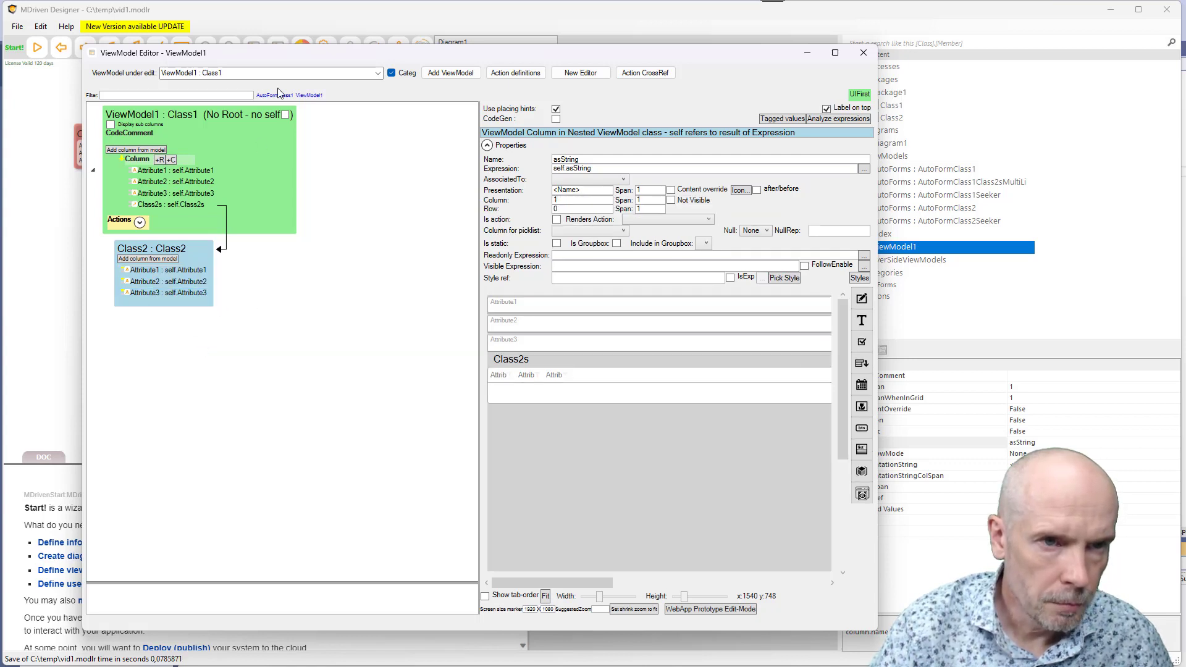
- Open the WebApp prototype in edit mode and start the local Turnkey server from its server setup
drag(289, 58, 304, 53)
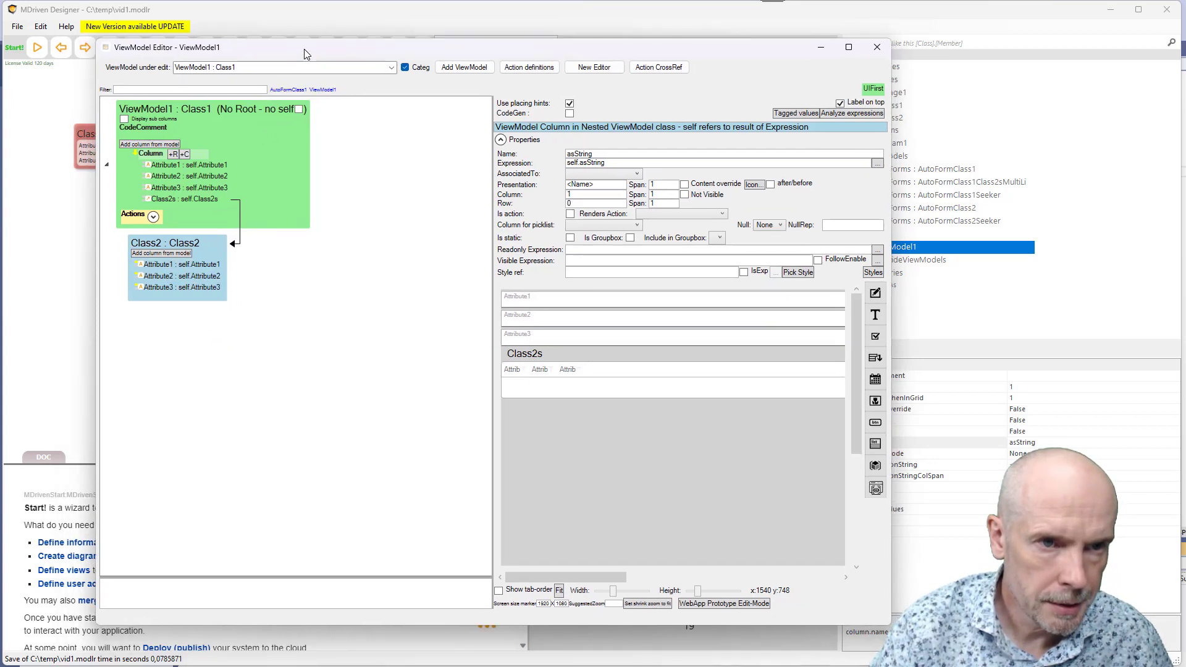
click(724, 604)
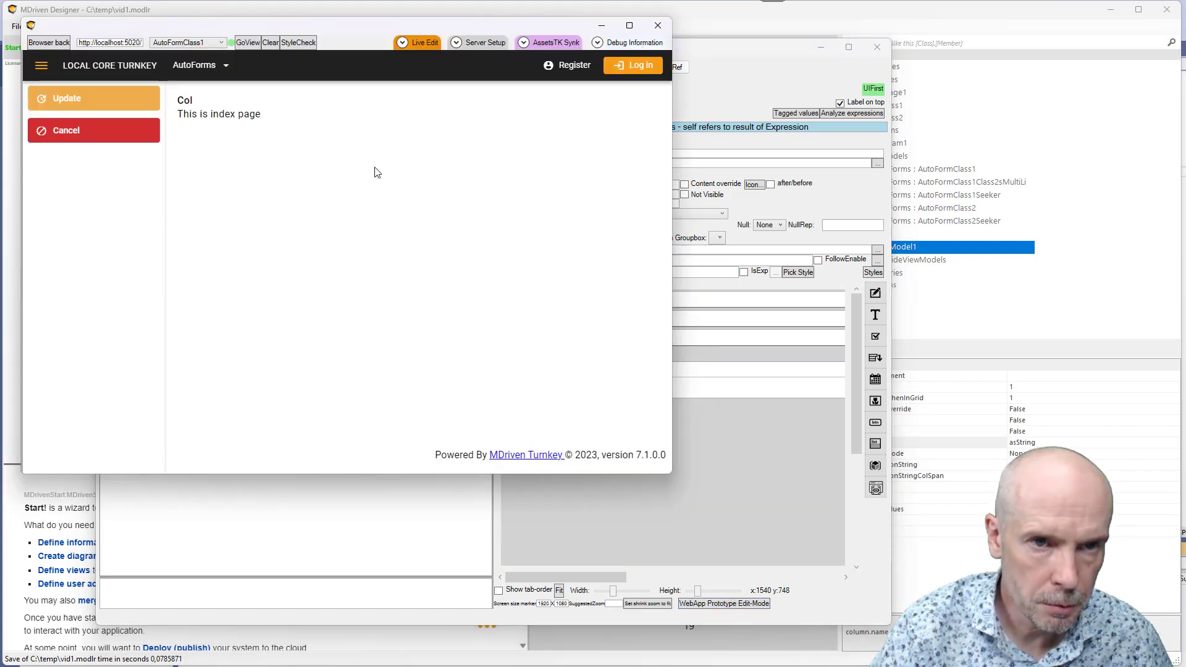
click(488, 43)
click(171, 91)
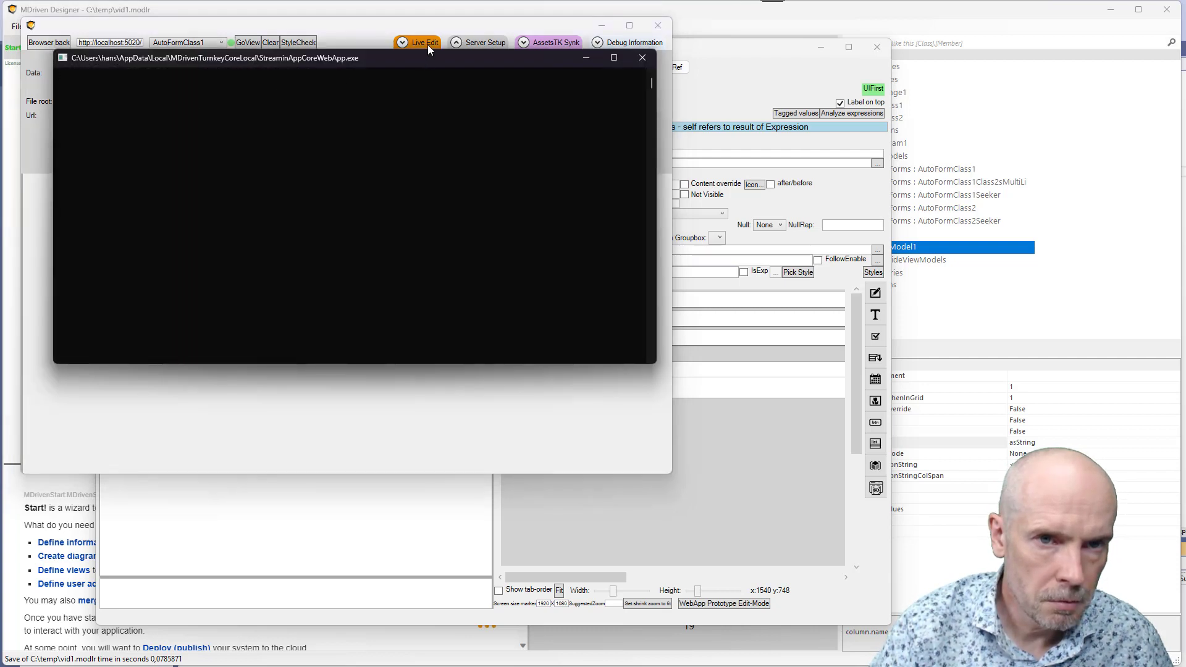
click(468, 42)
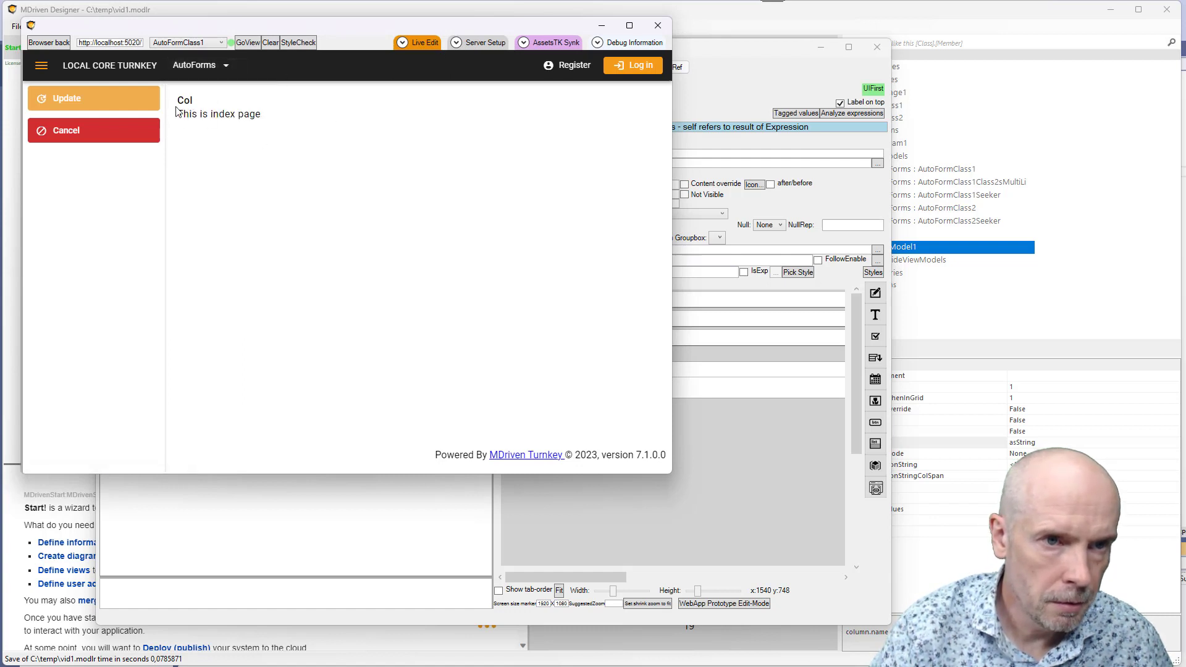
- Create a new Class1 object from the Class1 seeker in the web prototype and save it with empty attributes
click(91, 206)
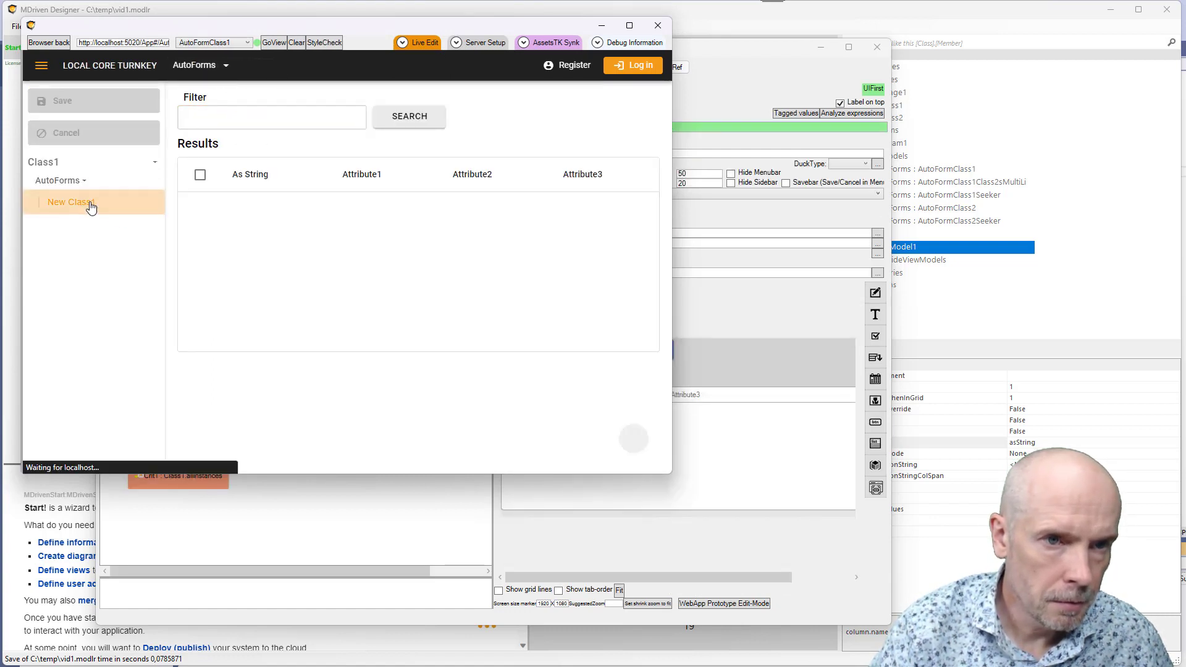
click(211, 115)
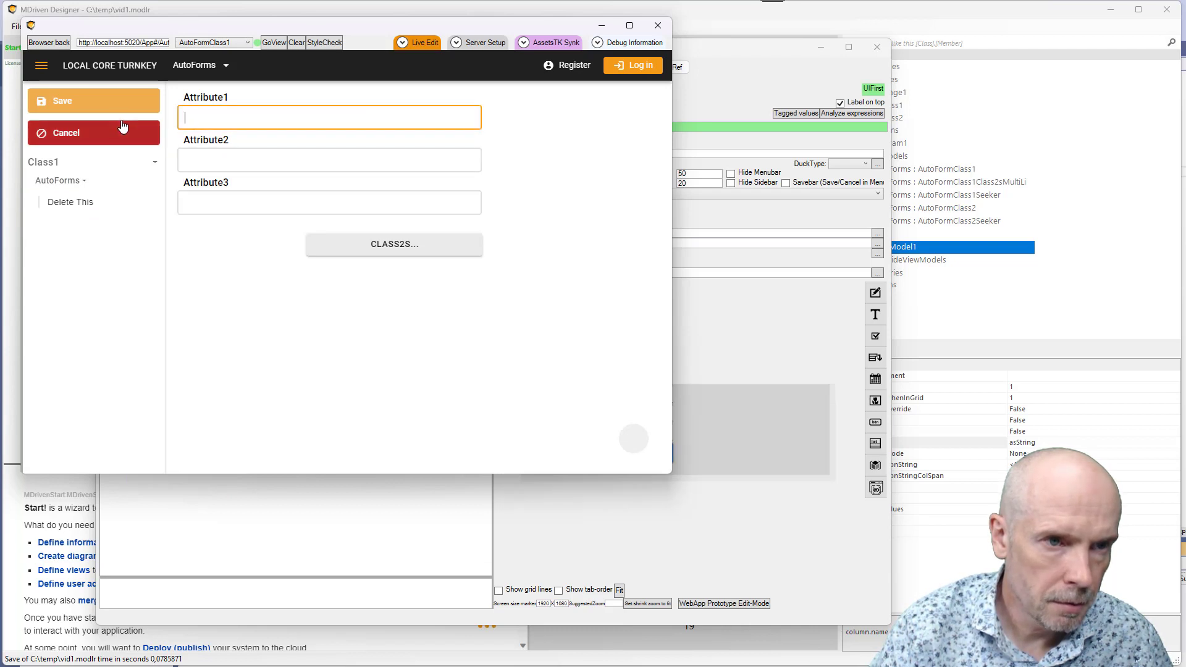
click(118, 102)
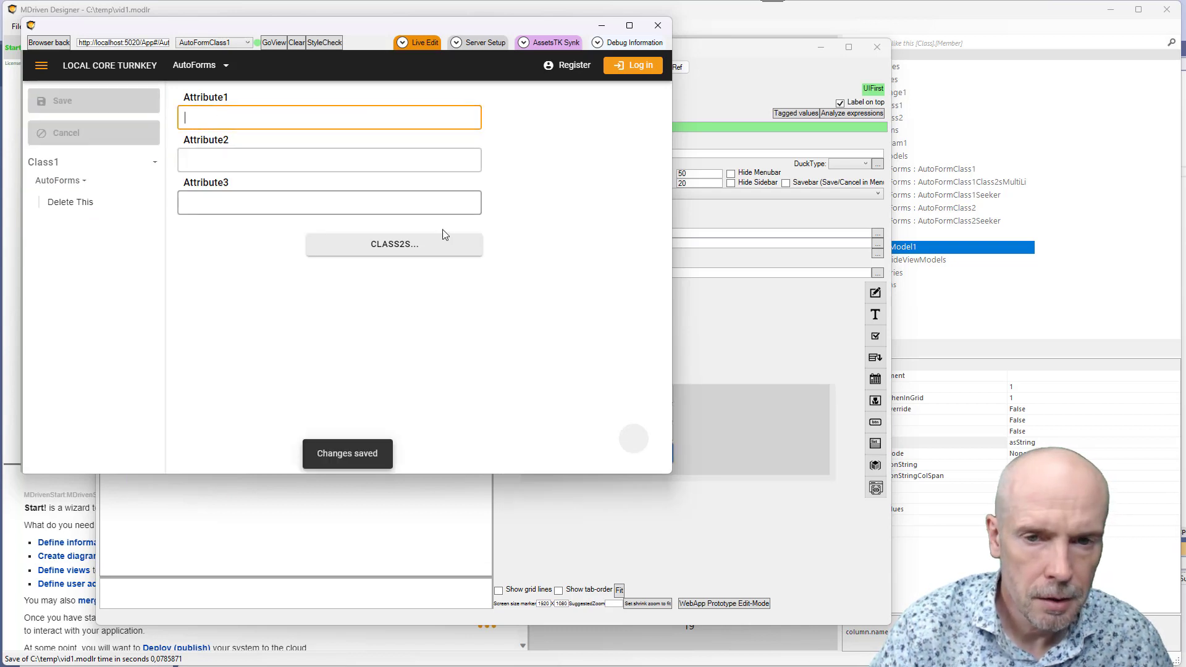
- Create a new class action on Class1 from the AutoFormClass1 ViewModel and name it BringItUp
click(693, 305)
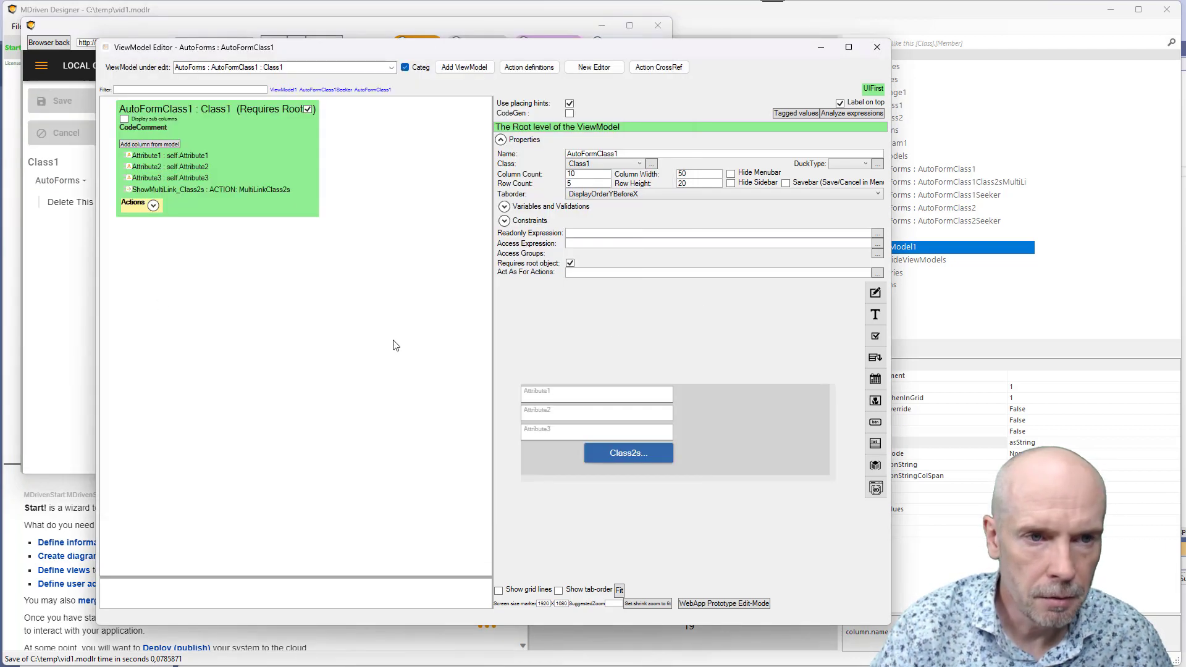
click(153, 205)
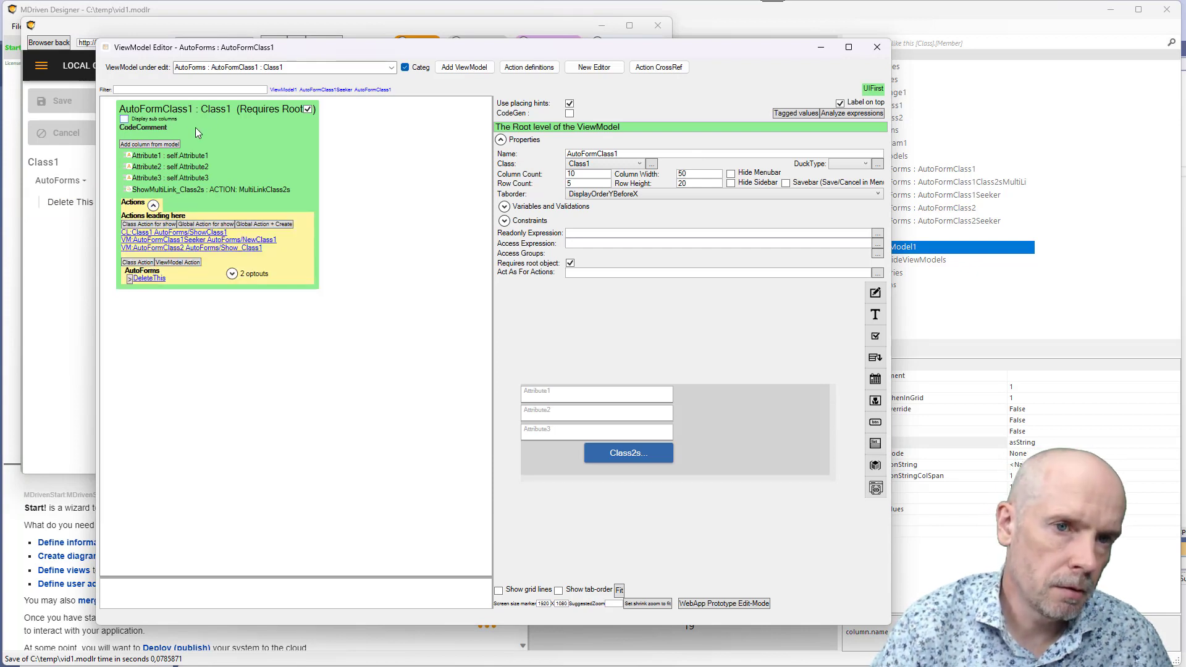
click(137, 262)
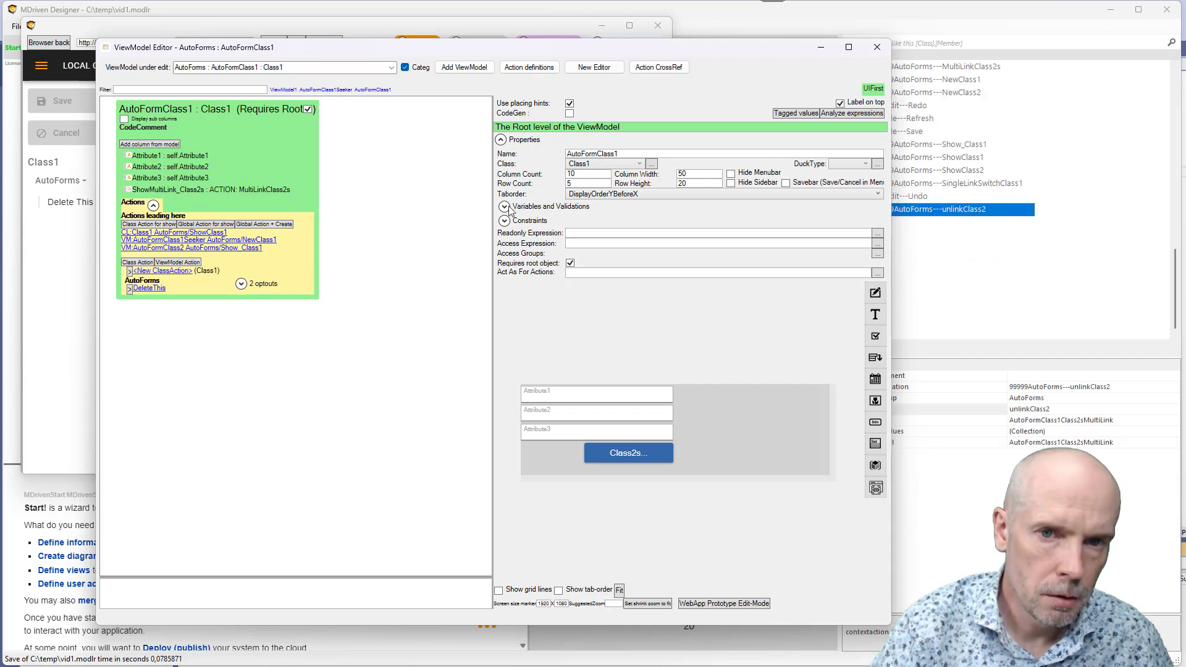
click(172, 276)
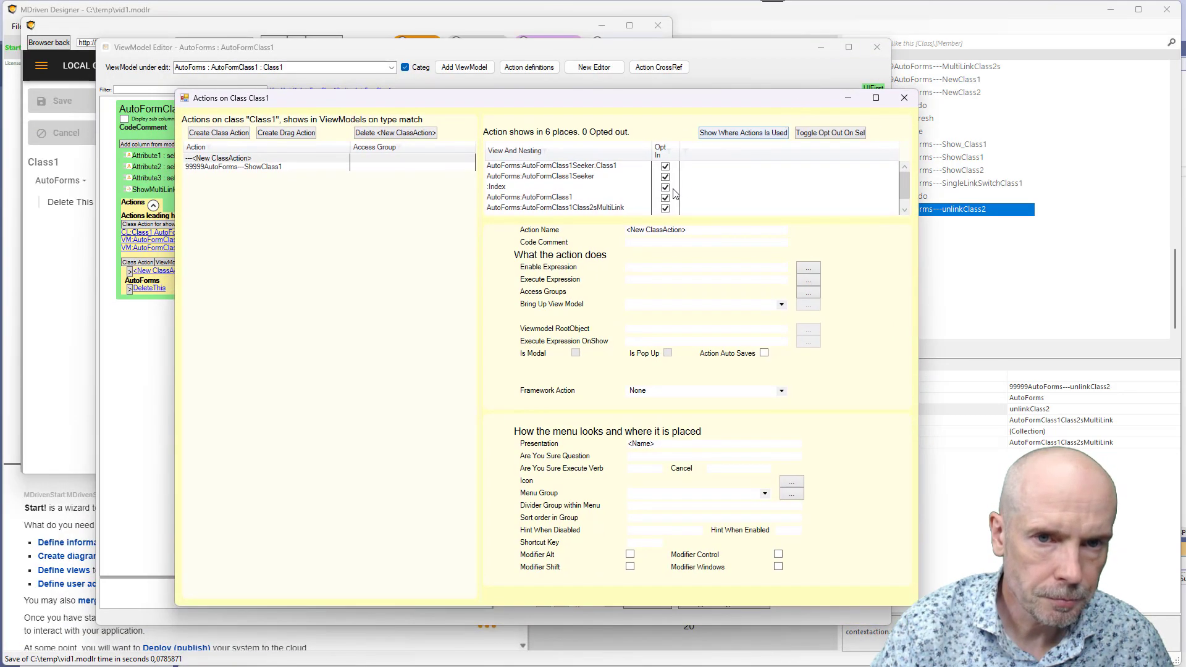
drag(692, 233, 579, 239)
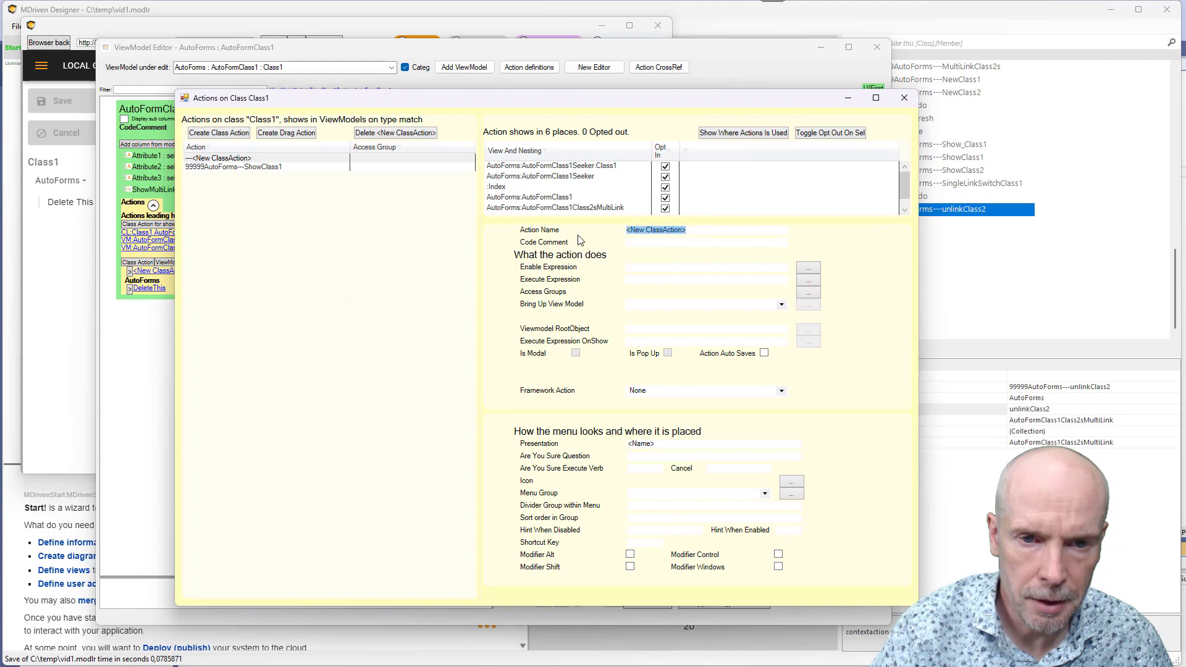
text(N)
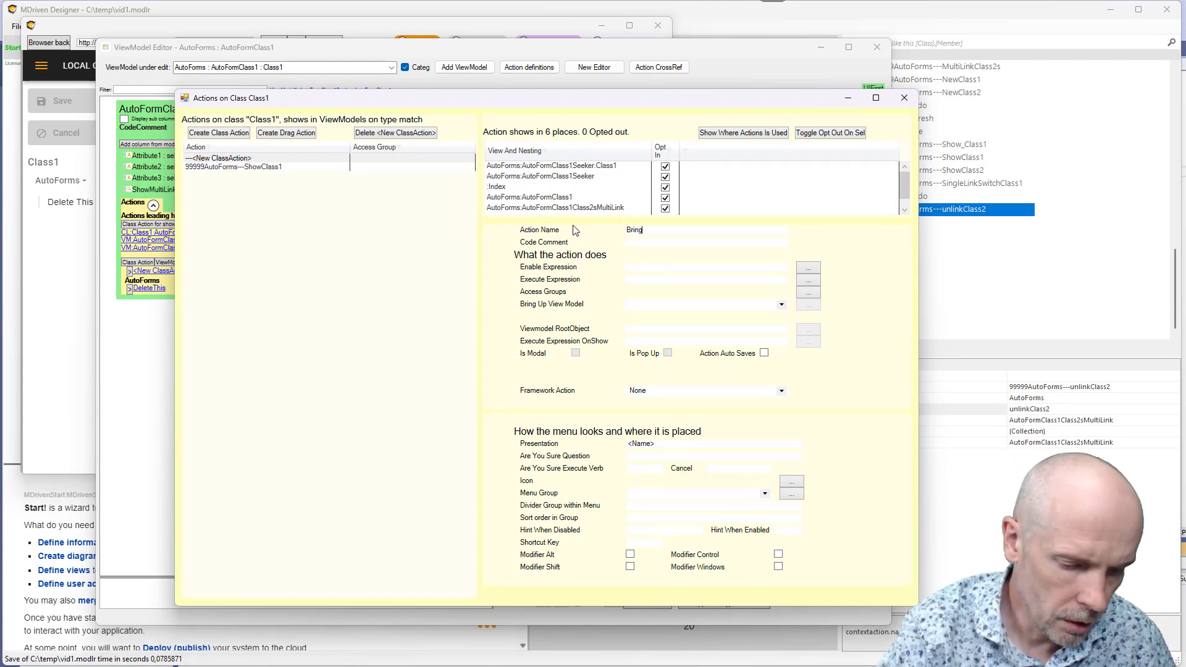
key(Tab)
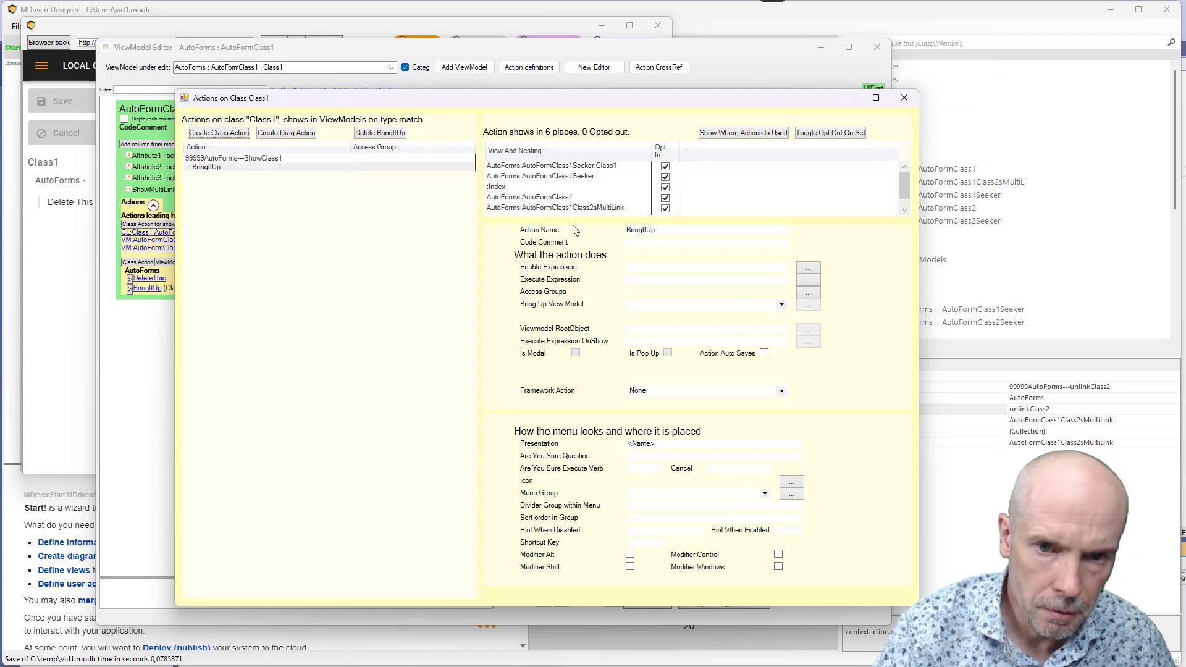
- Make the BringItUp action bring up ViewModel1 with self as the ViewModel root object
click(661, 305)
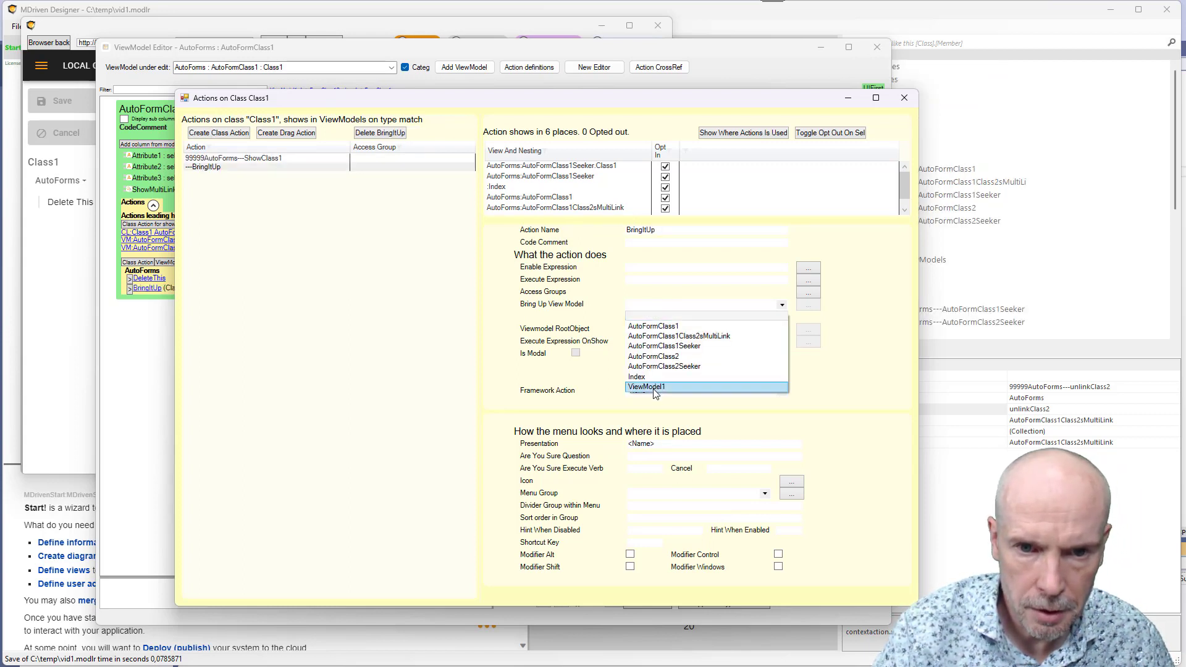
click(654, 387)
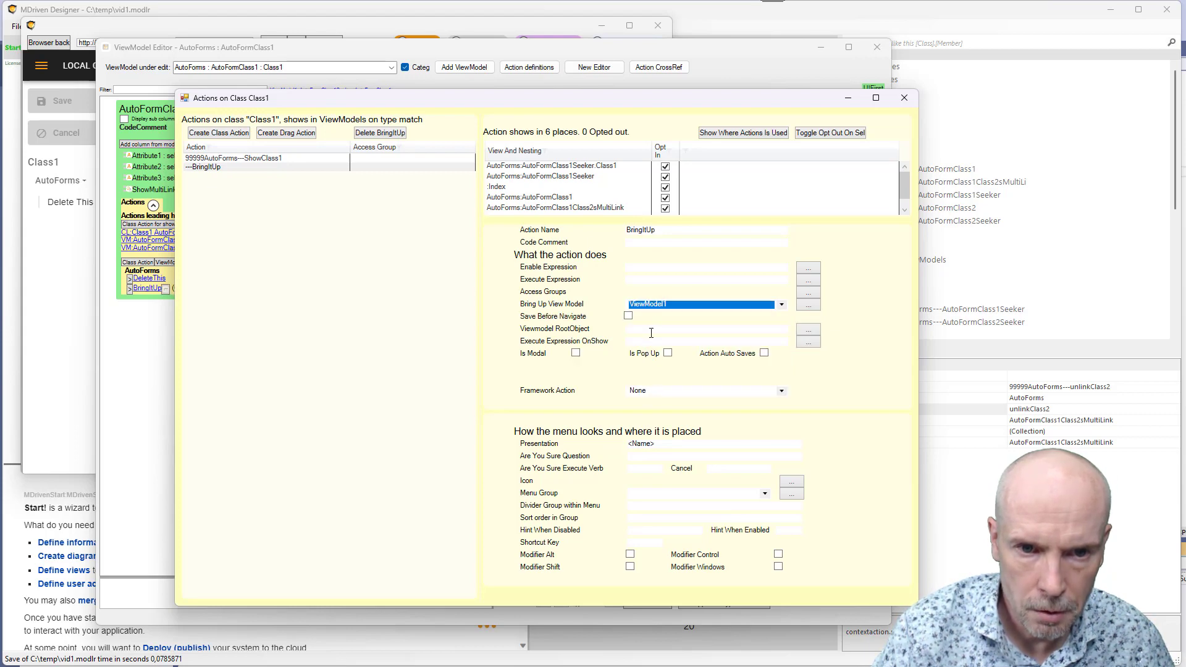
click(653, 329)
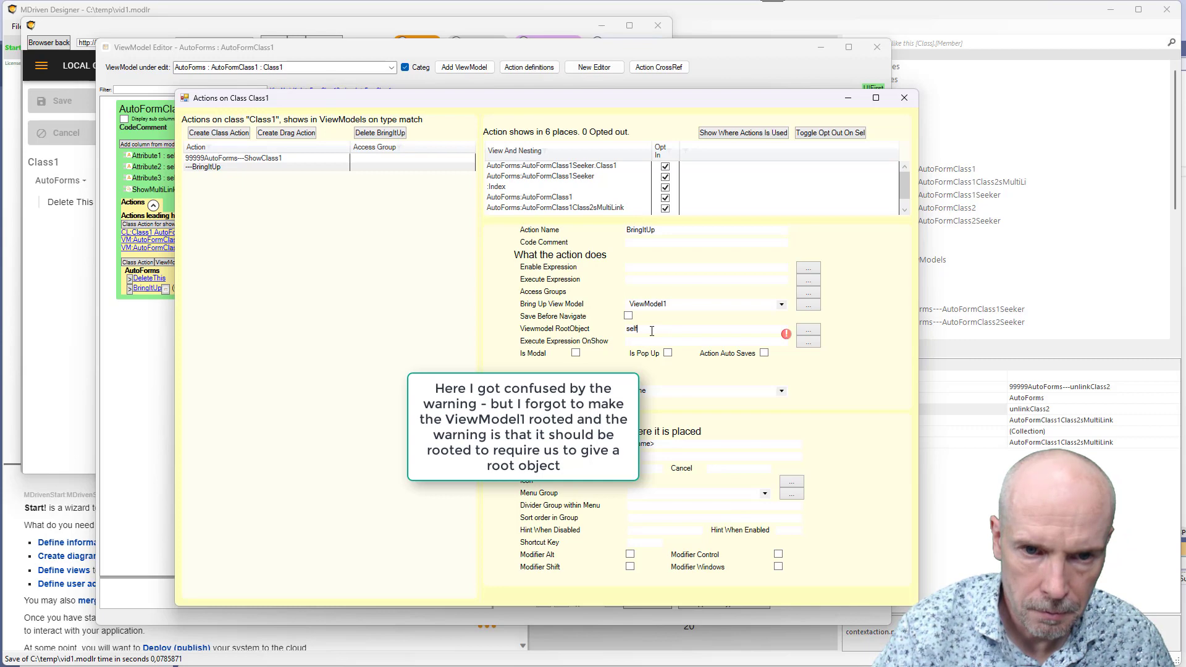
double_click(652, 331)
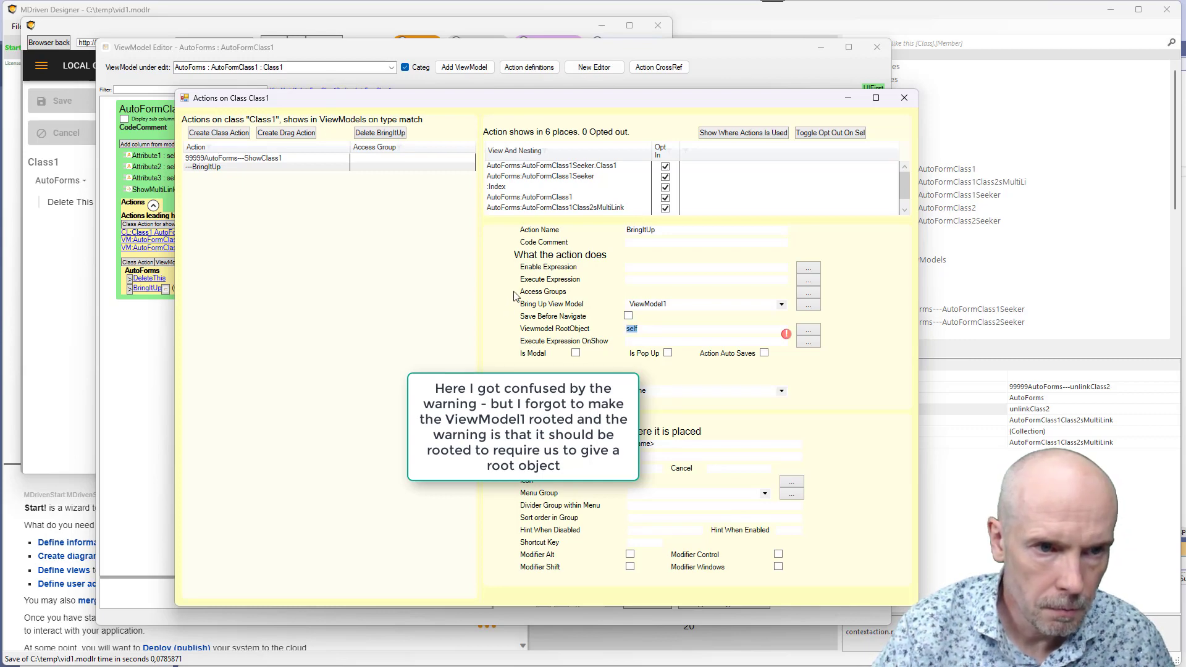
- Return to the web prototype and run the Bring It Up action on the Class1 object
click(783, 341)
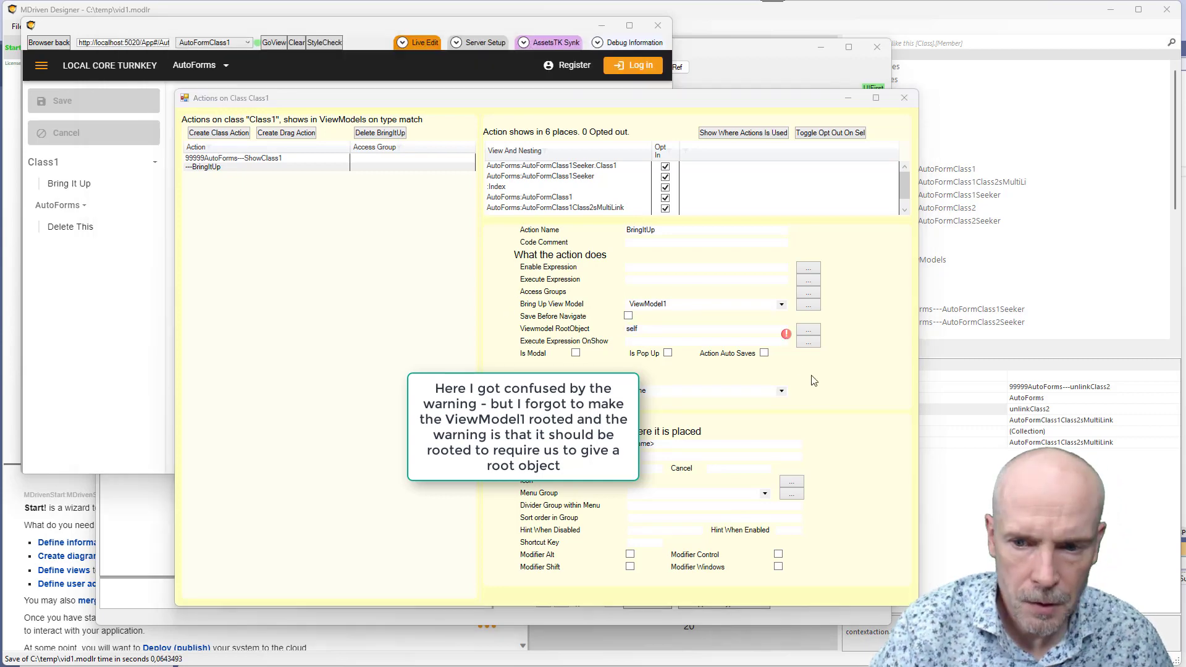
click(130, 275)
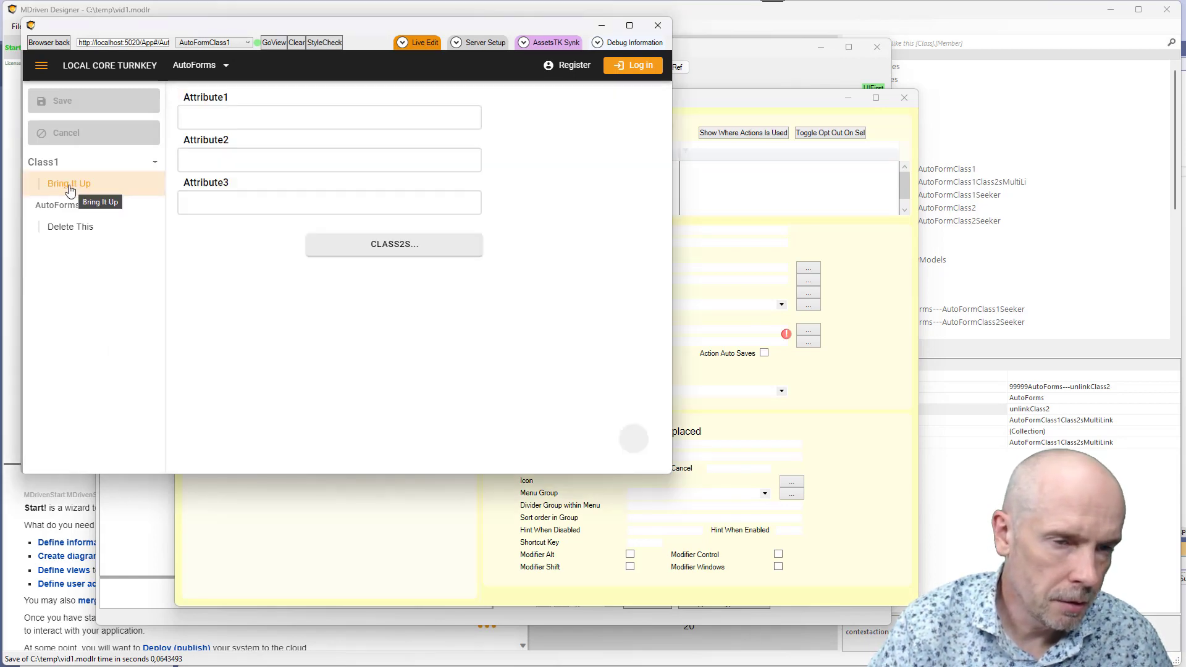
click(70, 185)
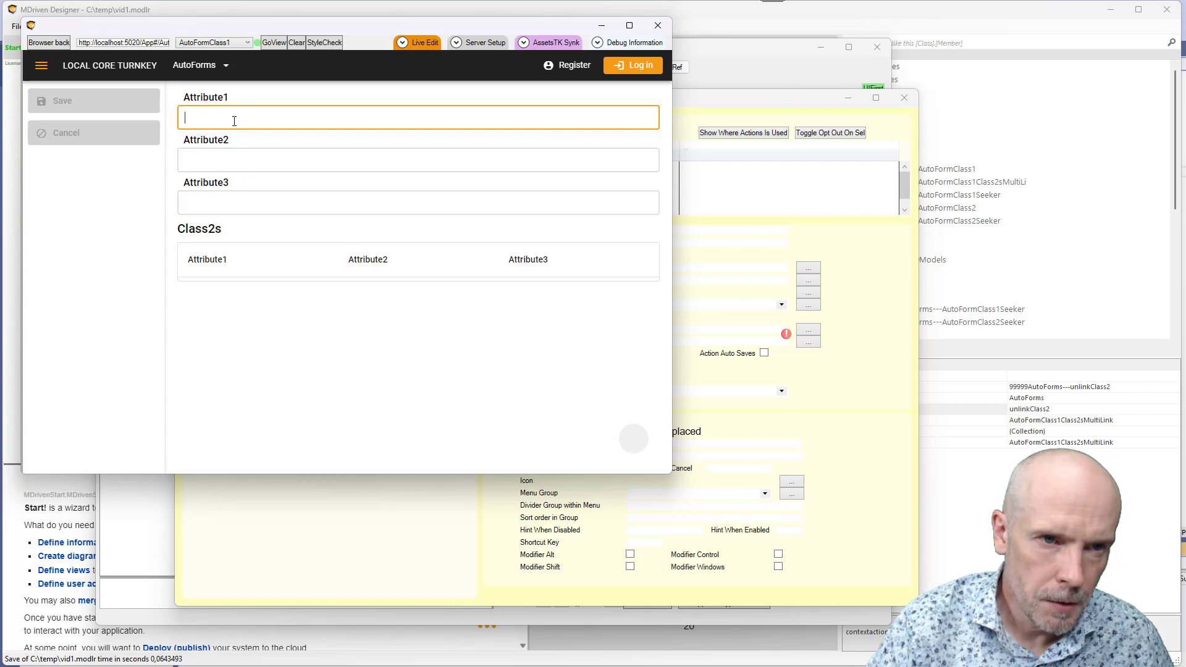
- Search for the saved object in the Class1 seeker, show it, and open its Class2s list
click(209, 67)
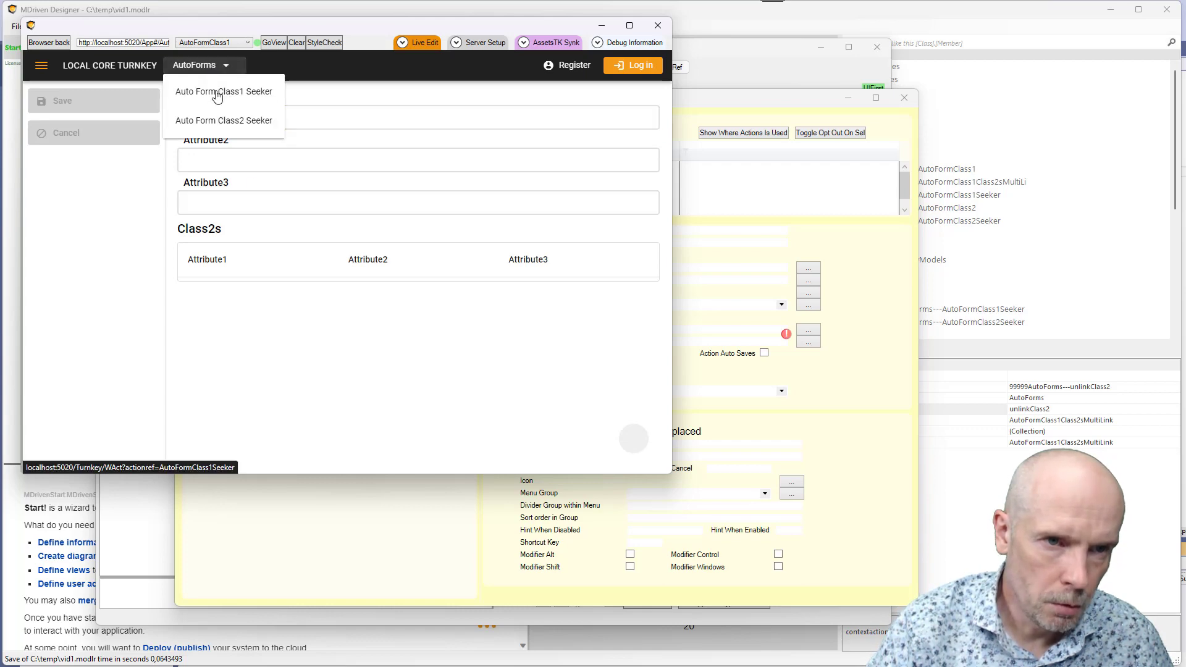
click(247, 120)
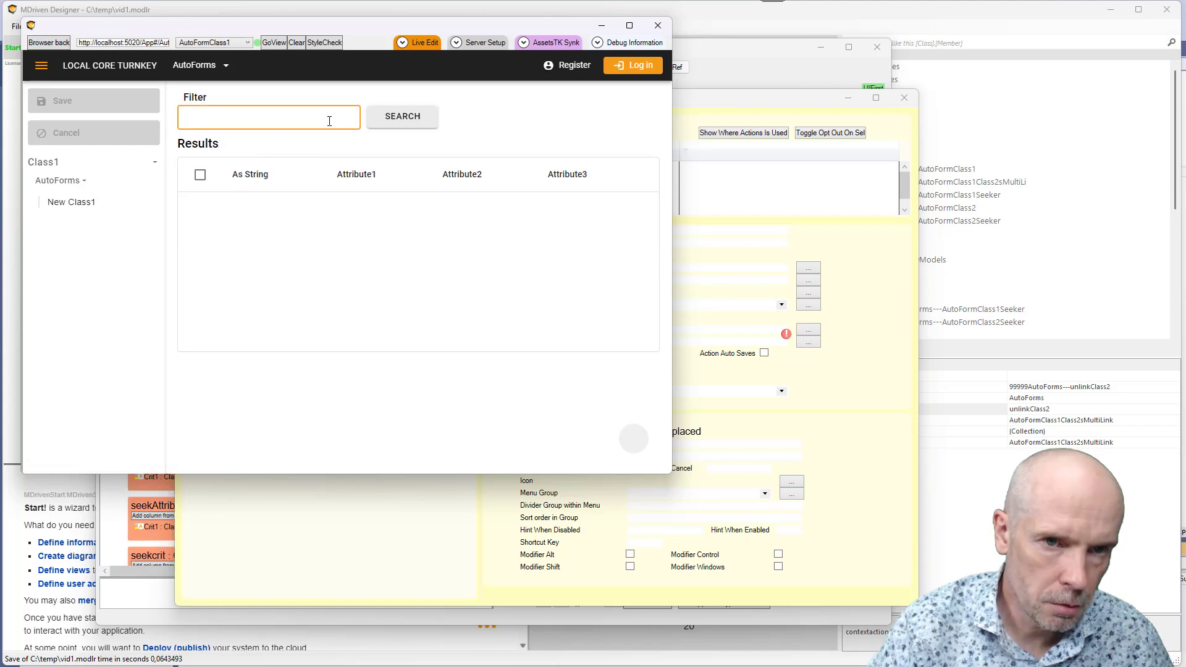
click(397, 122)
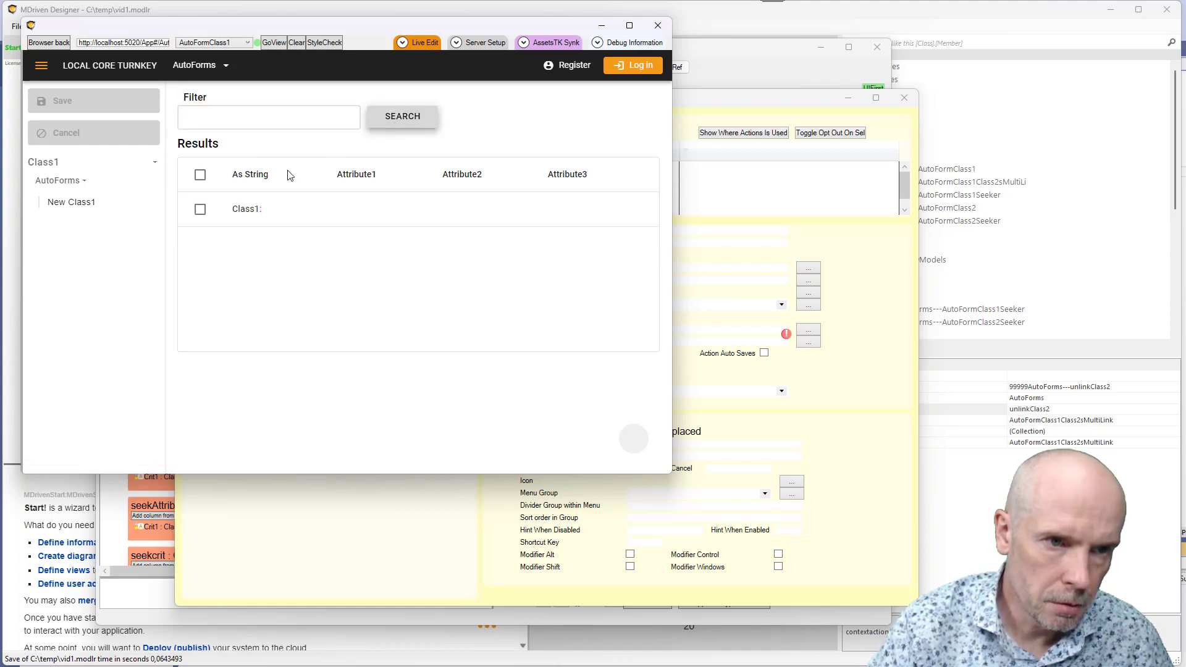
click(334, 209)
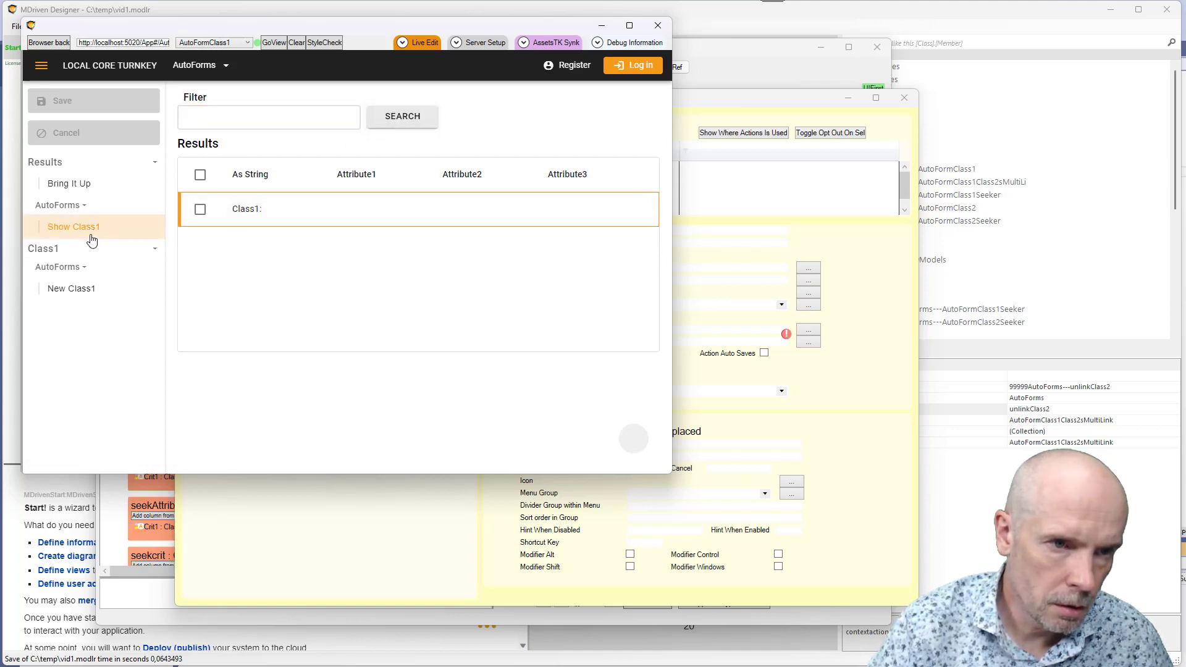
click(87, 234)
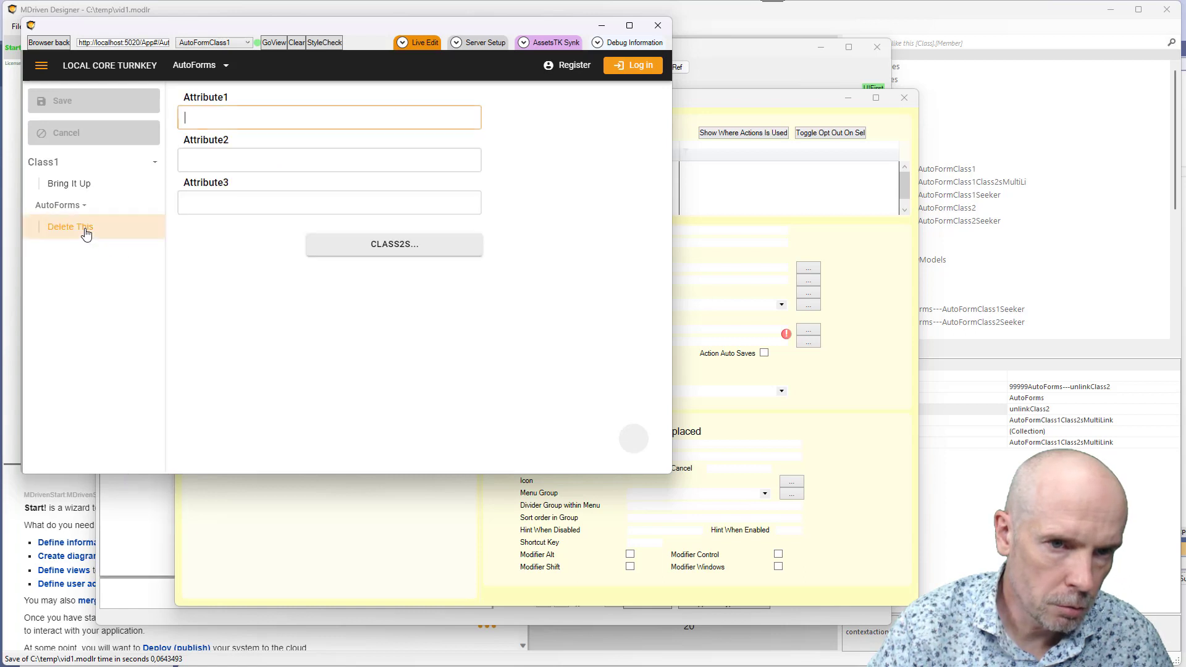
click(341, 256)
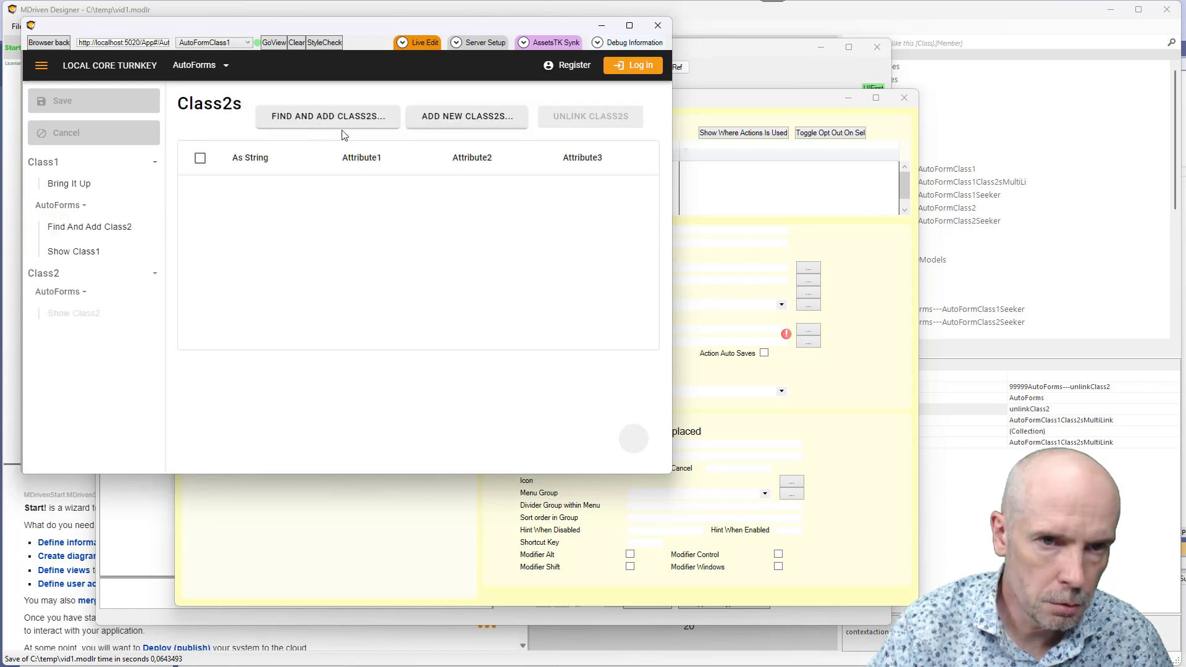
- Add three new Class2 objects to the Class1 object, saving each, and run Bring It Up to show them in ViewModel1
click(443, 122)
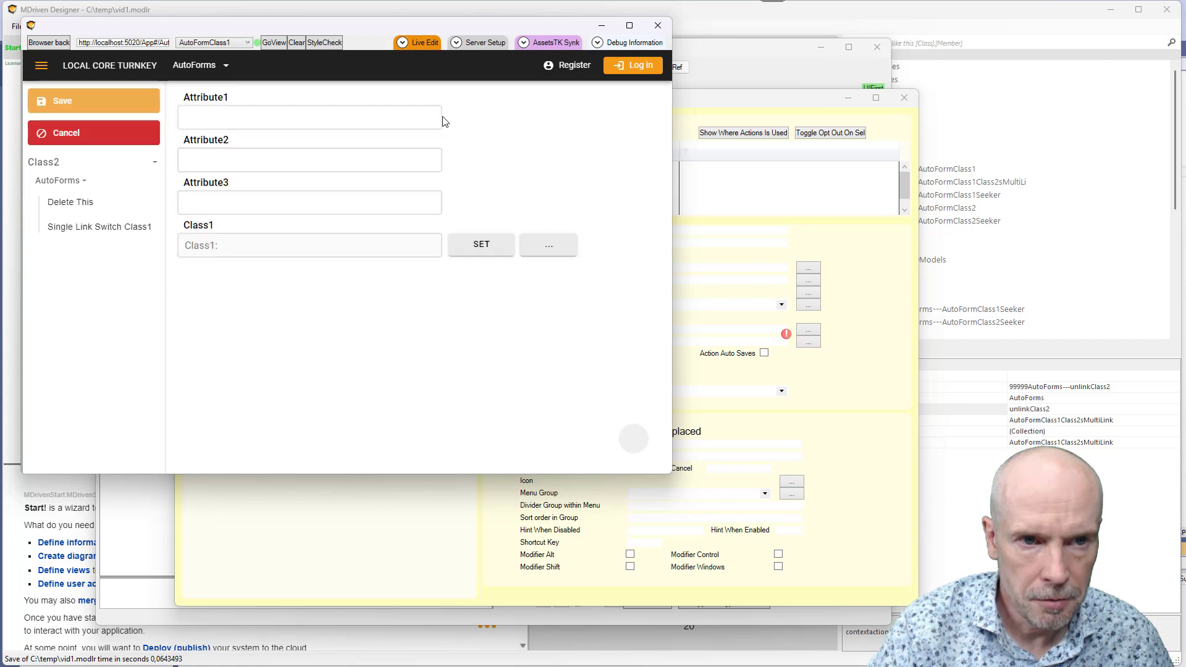
click(154, 111)
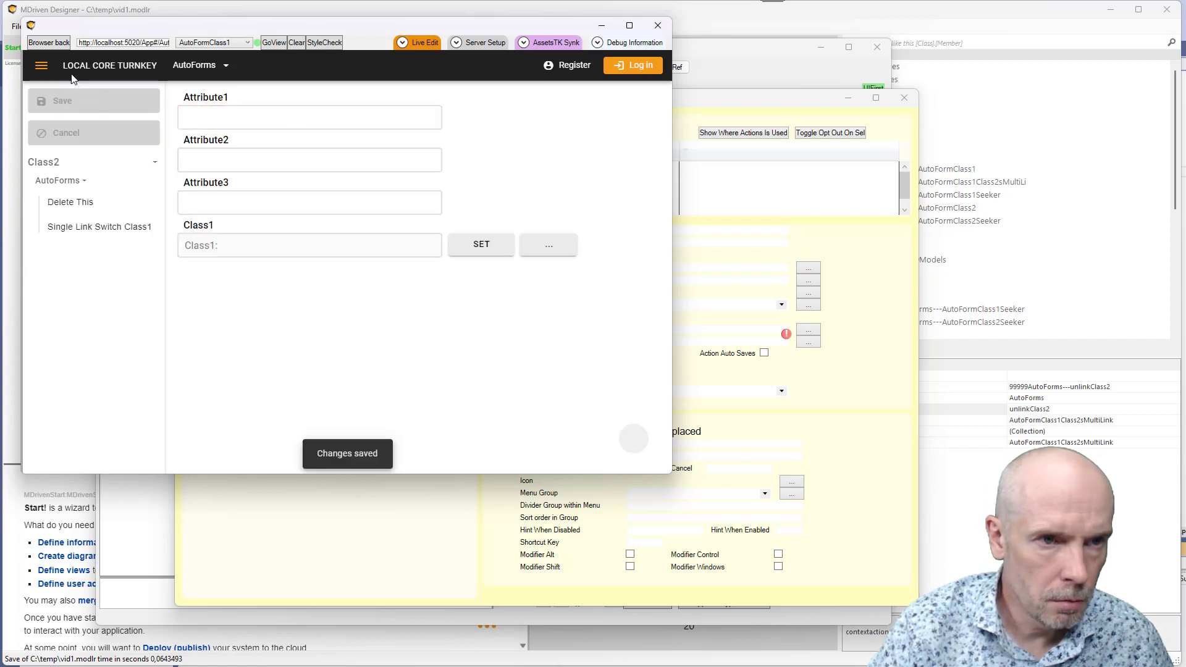
click(48, 42)
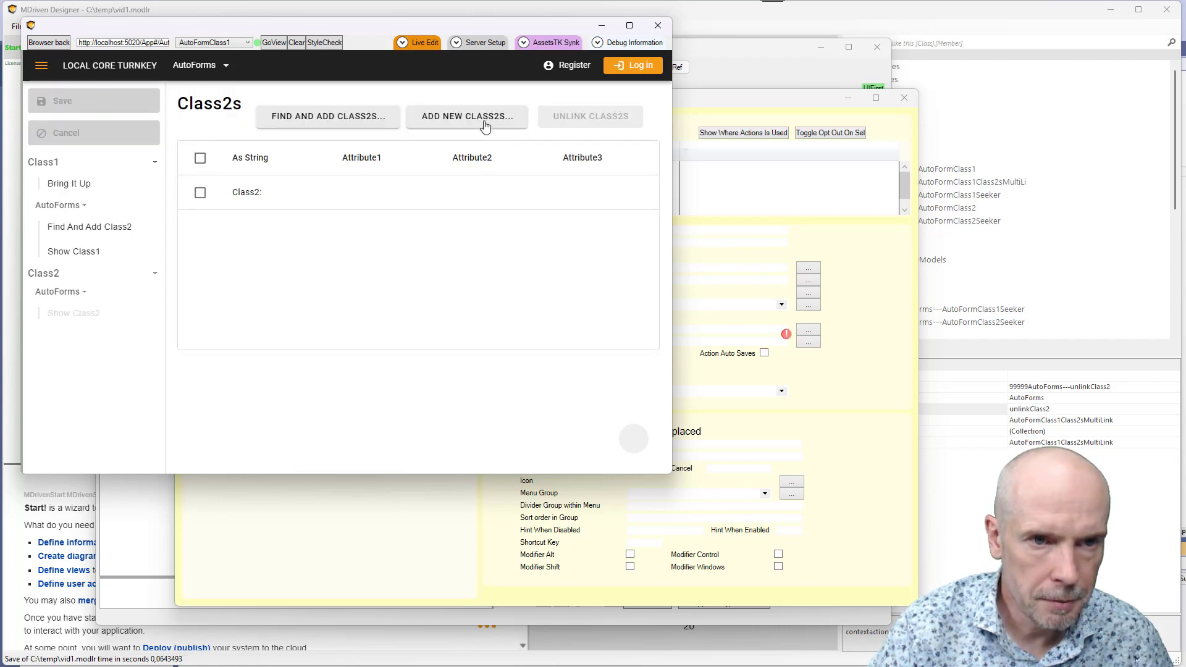
click(483, 122)
click(72, 98)
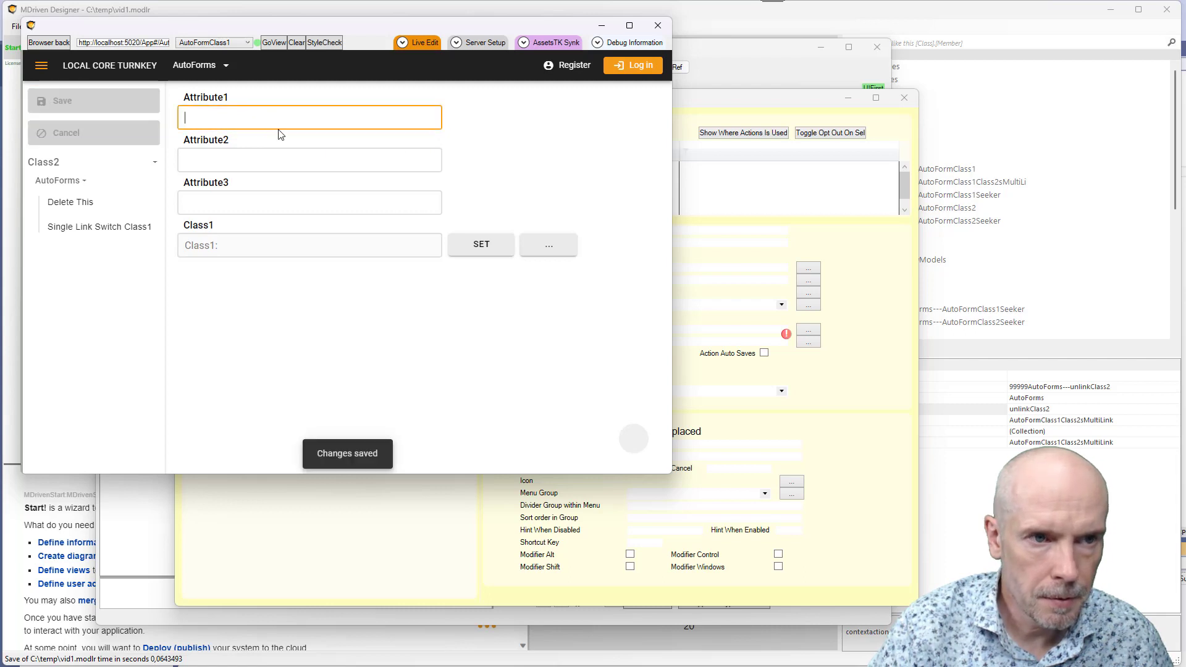
click(49, 42)
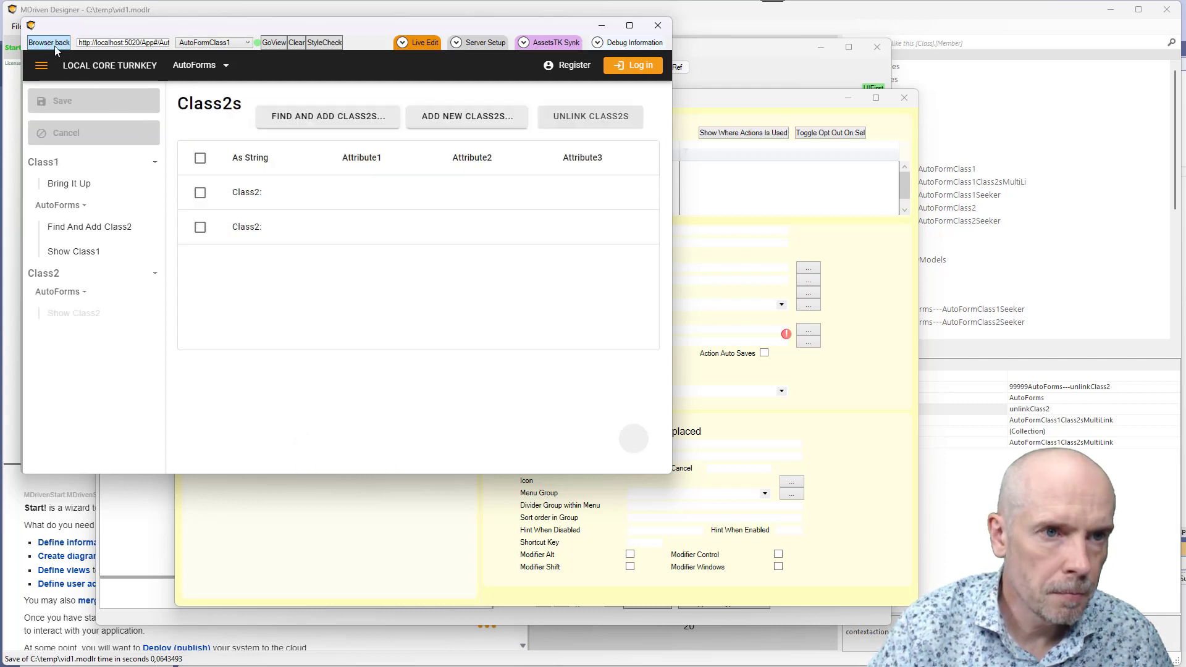
click(436, 122)
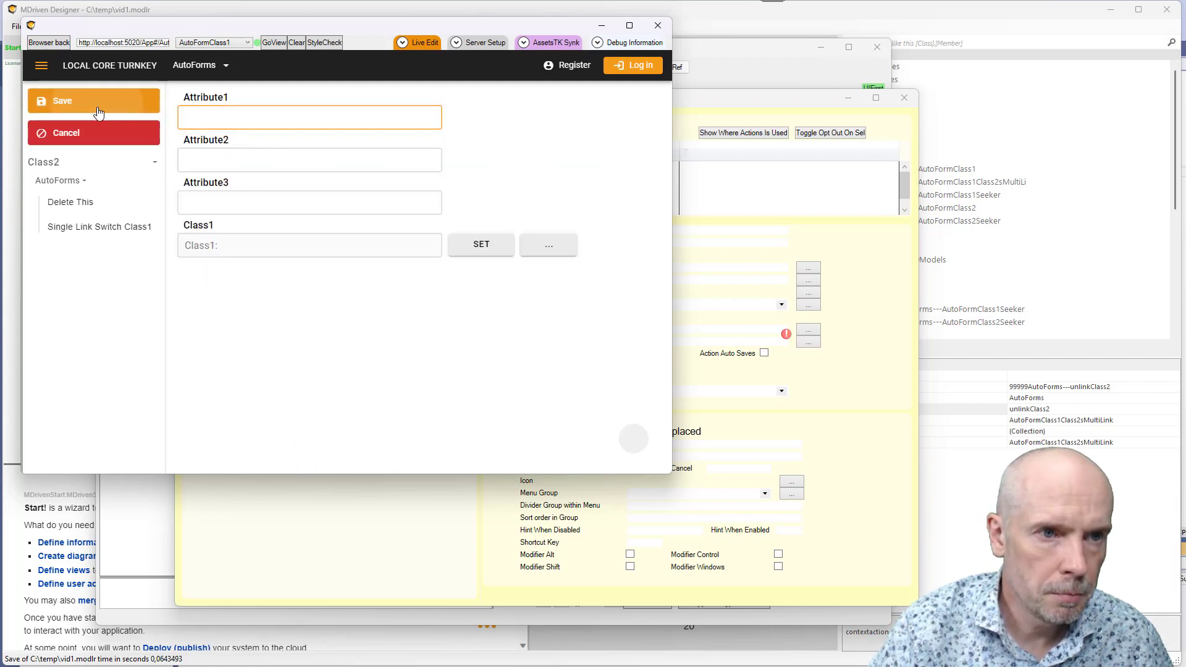
click(97, 111)
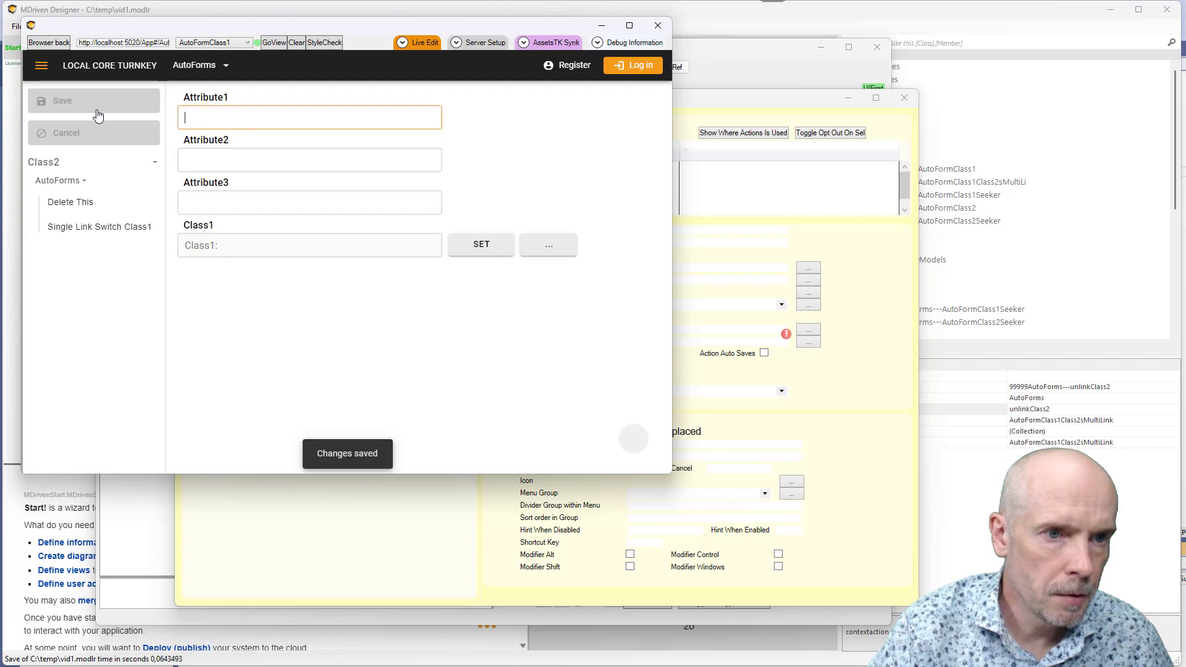
click(49, 42)
click(78, 184)
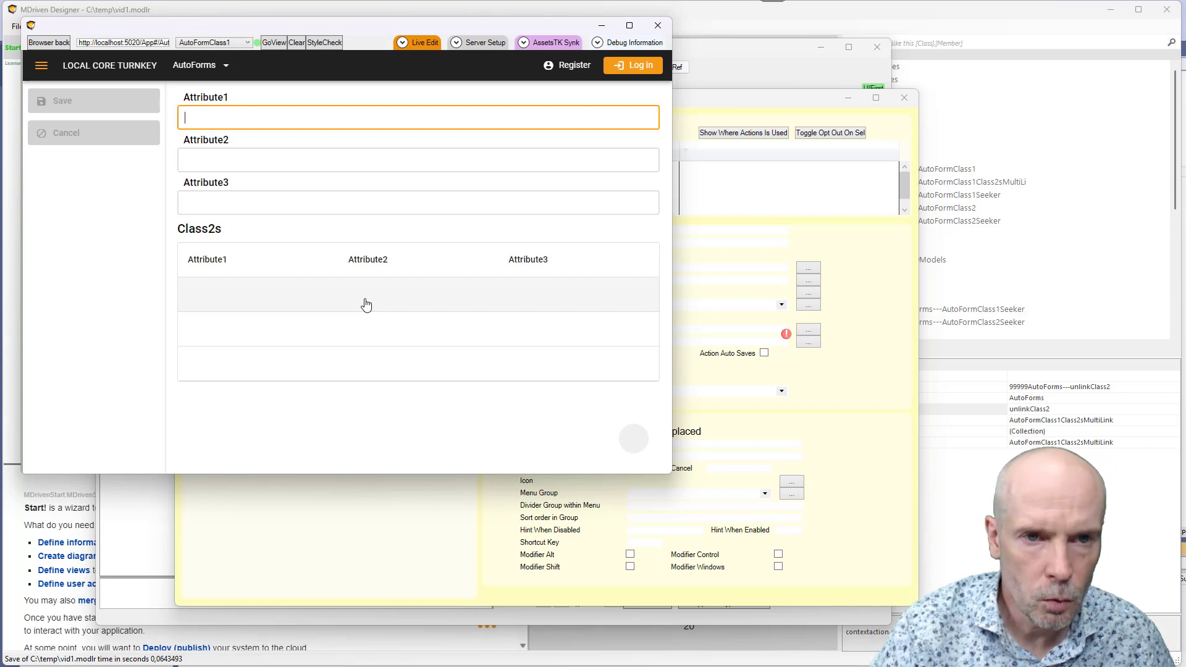
- Switch to the Sub-Column expressions notes in Notepad, enlarge the text to 130%, and place the cursor in the "What are they" line
key(alt+Tab)
key(alt+Tab)
key(alt+Tab)
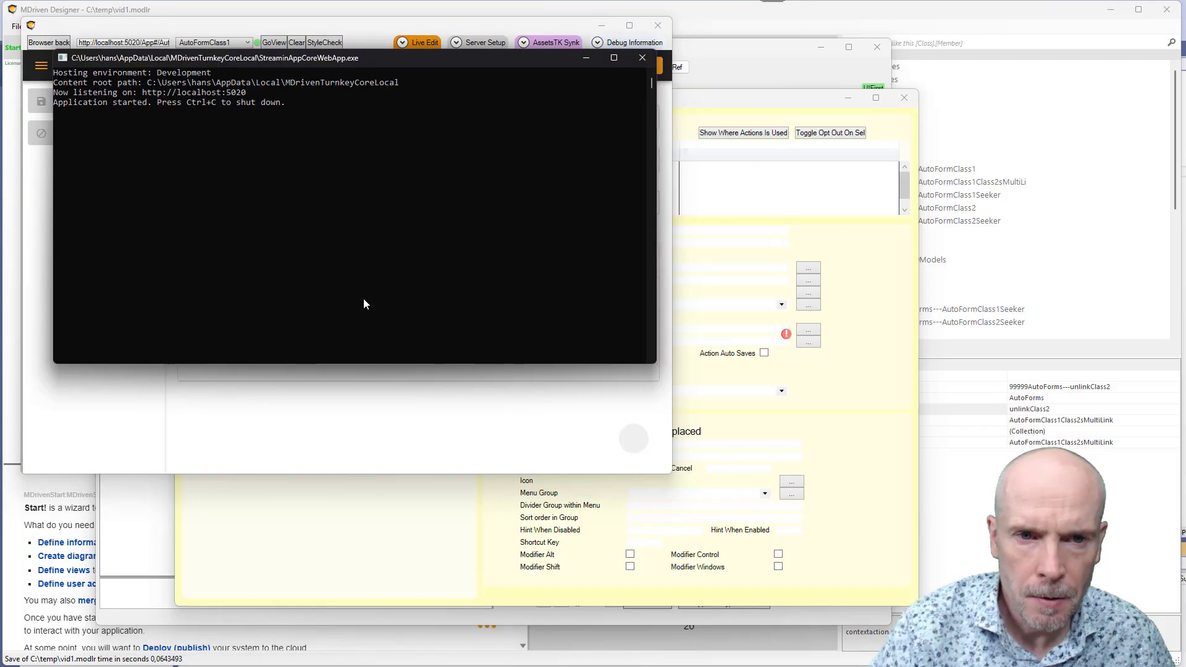
click(343, 243)
key(alt+Tab)
key(alt+Tab)
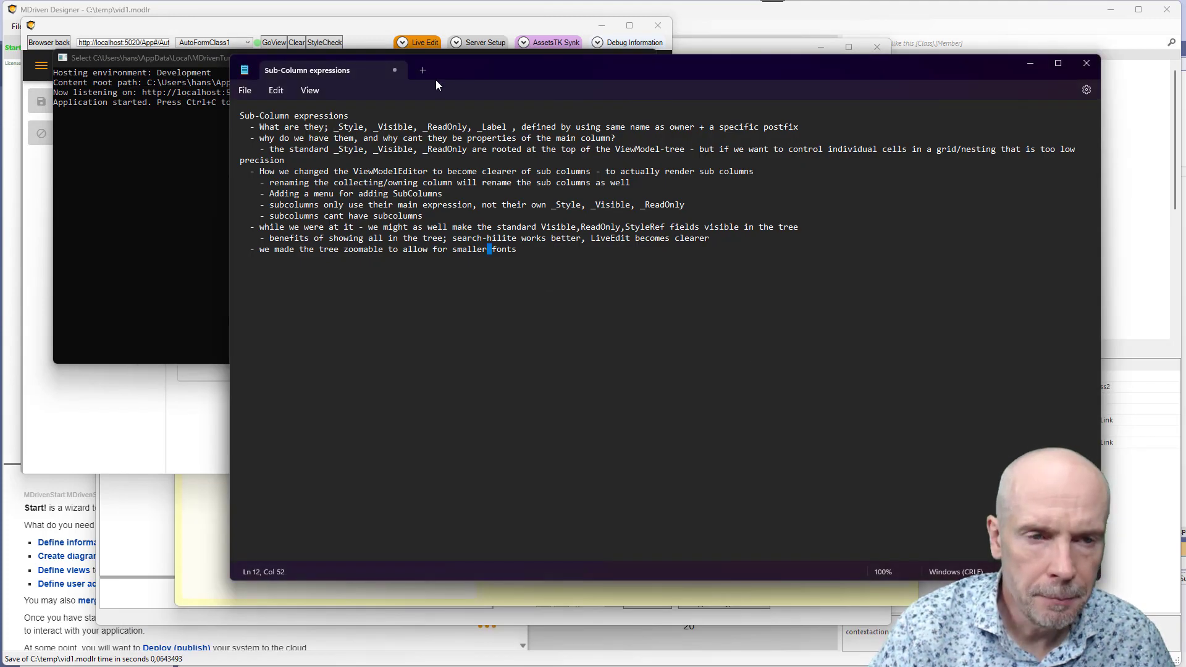
scroll(369, 138, up, 3)
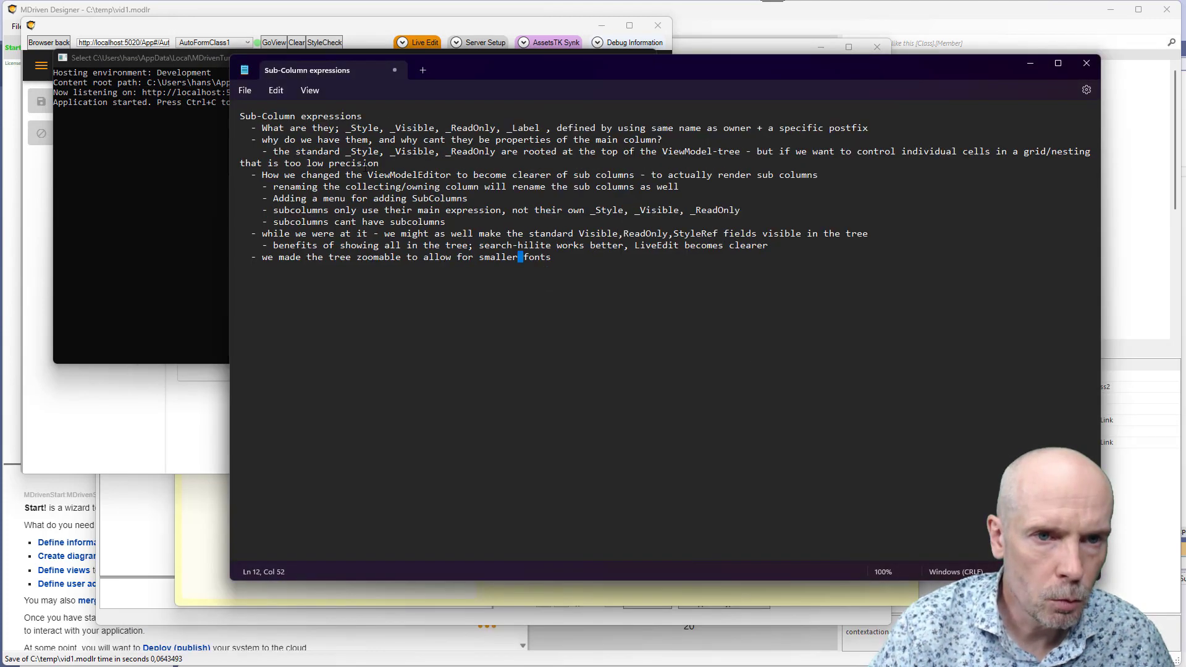
click(390, 130)
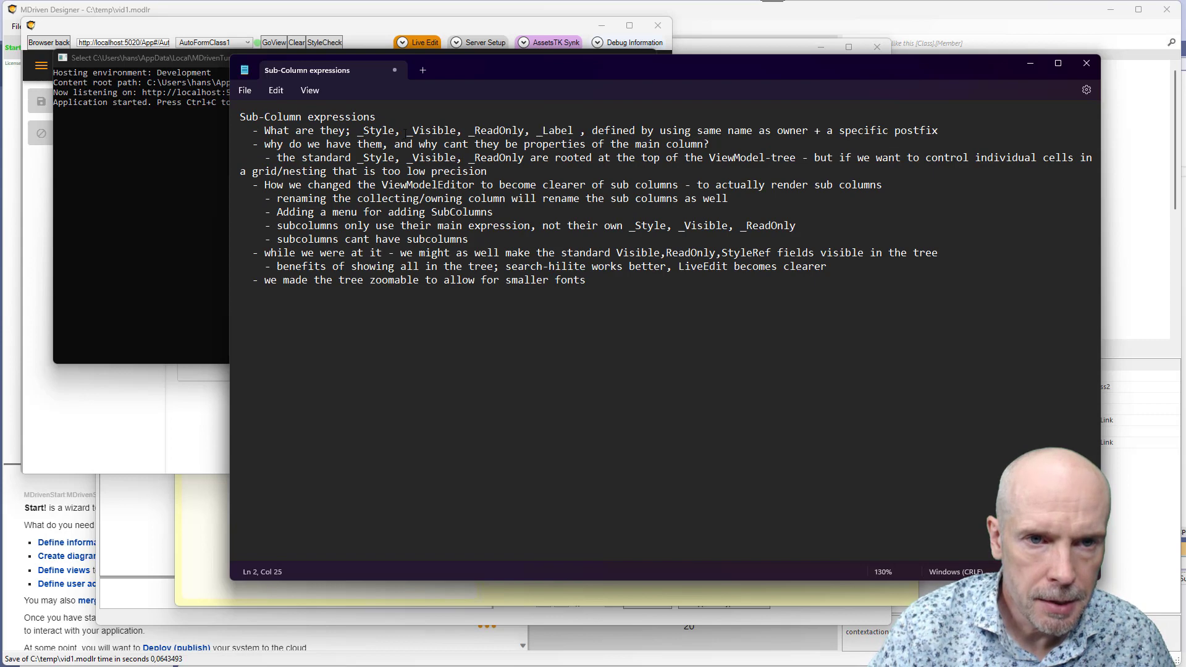
- Highlight _Visible in the sub-column notes, switch to the web prototype, and point out the Attribute1 field
drag(406, 132, 457, 132)
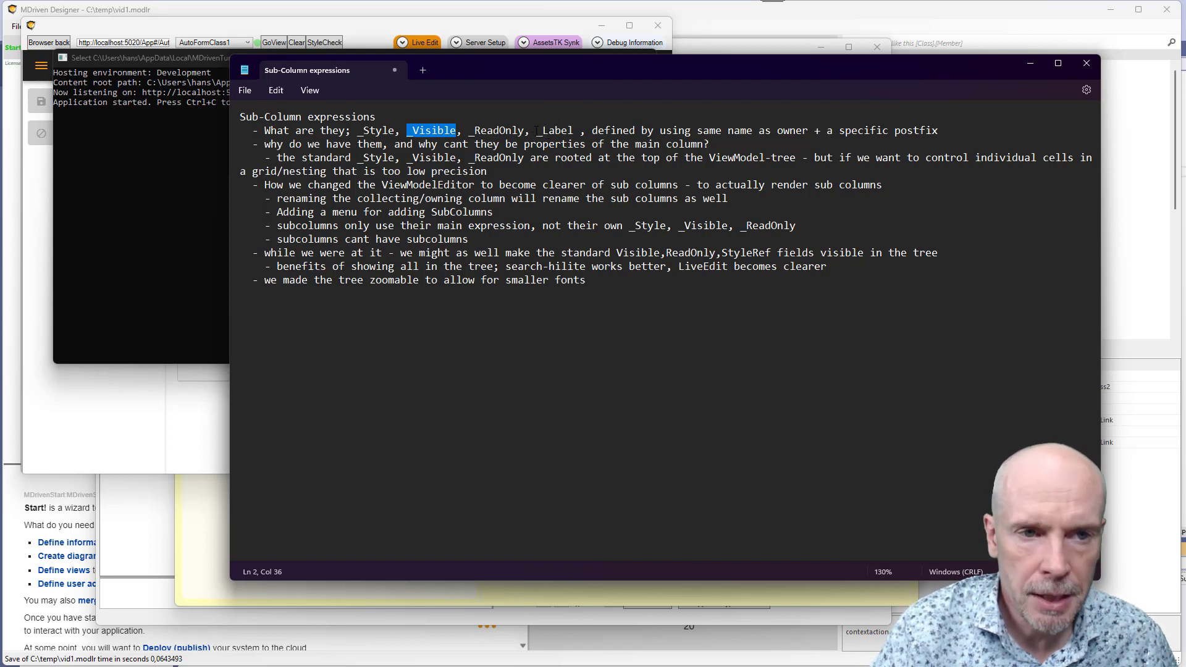
click(381, 27)
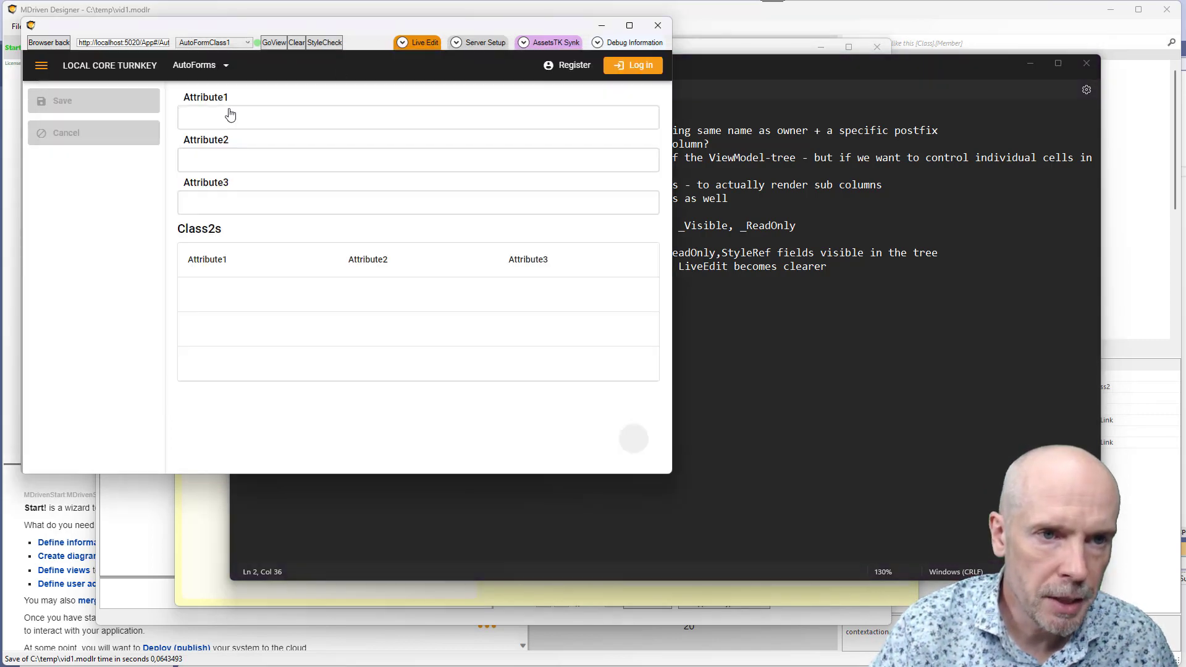
click(219, 114)
- Switch to the ViewModel Editor and paste a copy of the Attribute1 column into ViewModel1
key(alt+Tab)
key(alt+Tab)
key(alt+Tab)
key(alt+Tab)
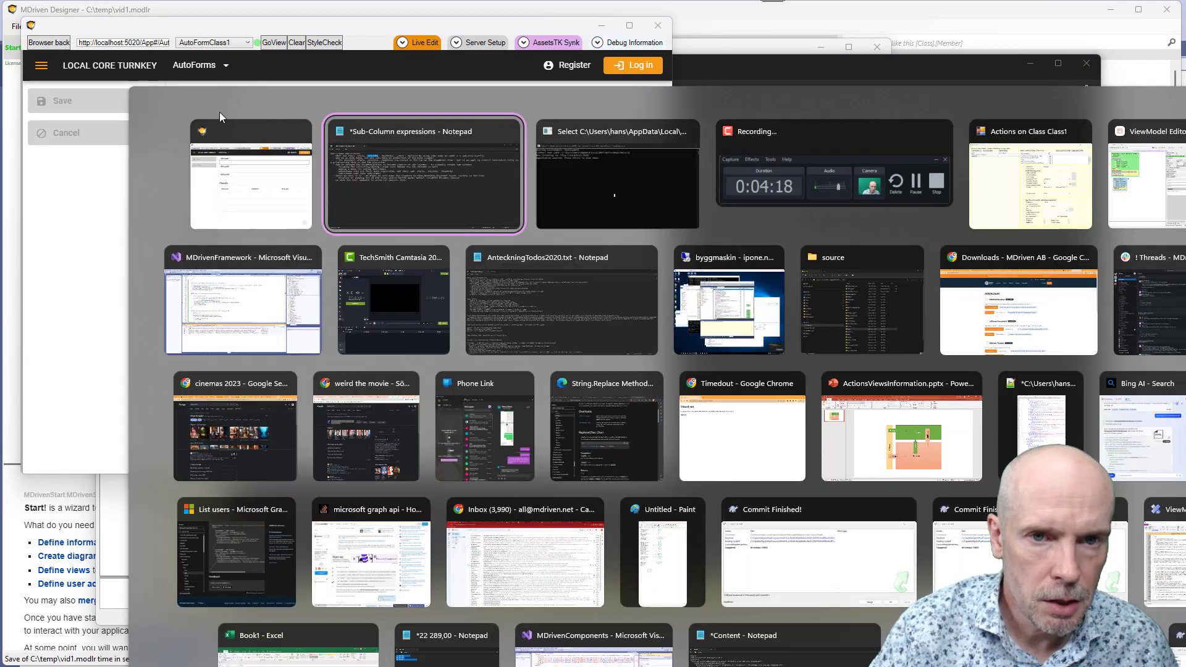
key(alt+Tab)
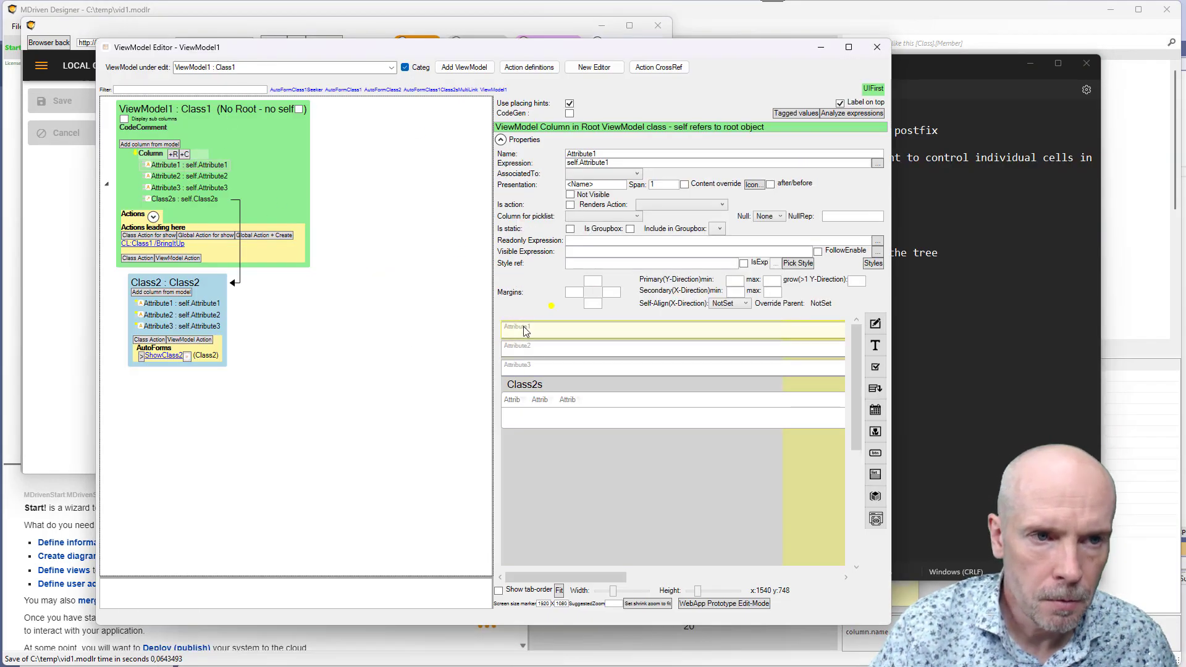
right_click(168, 164)
click(199, 173)
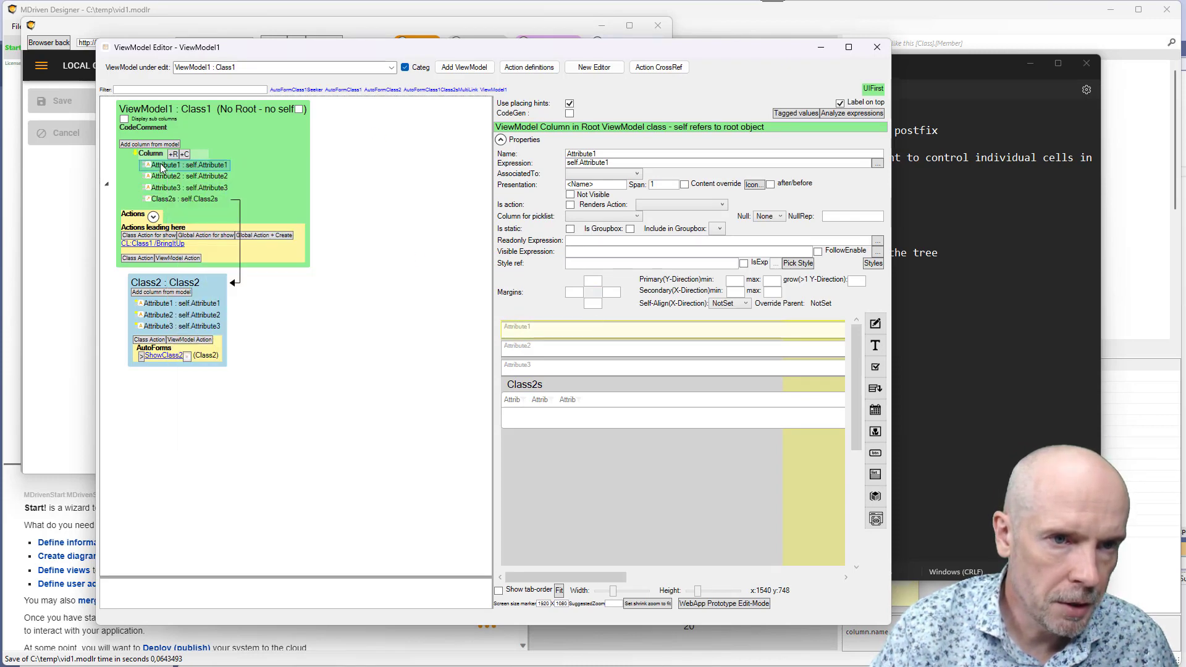
right_click(161, 164)
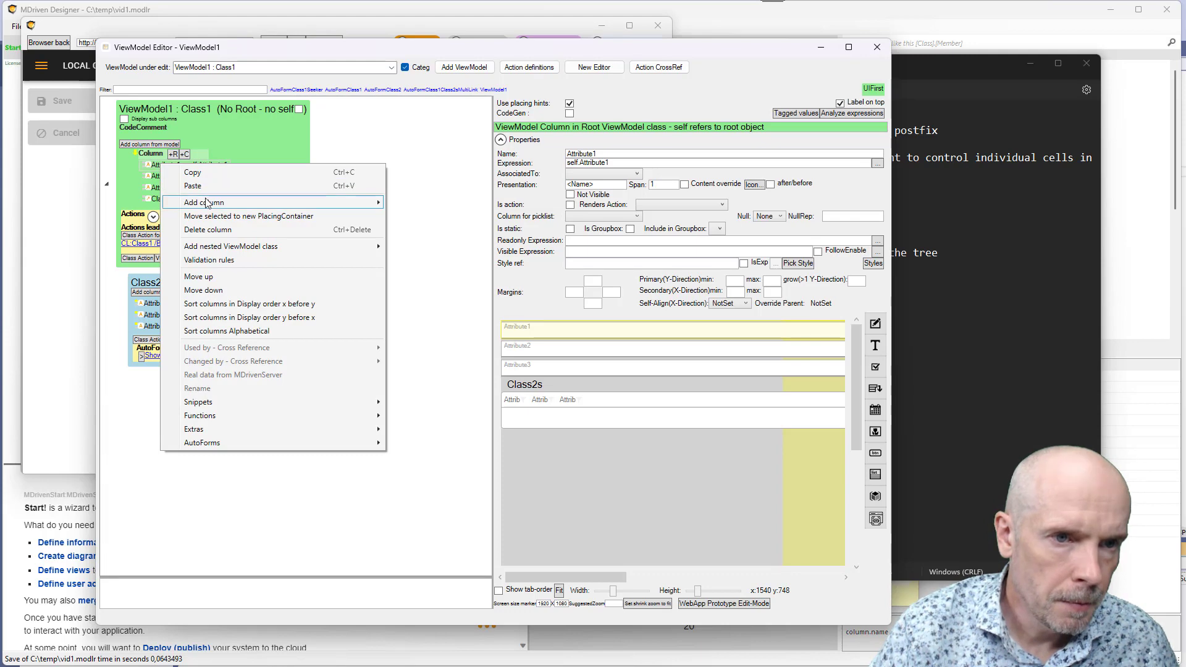
click(182, 182)
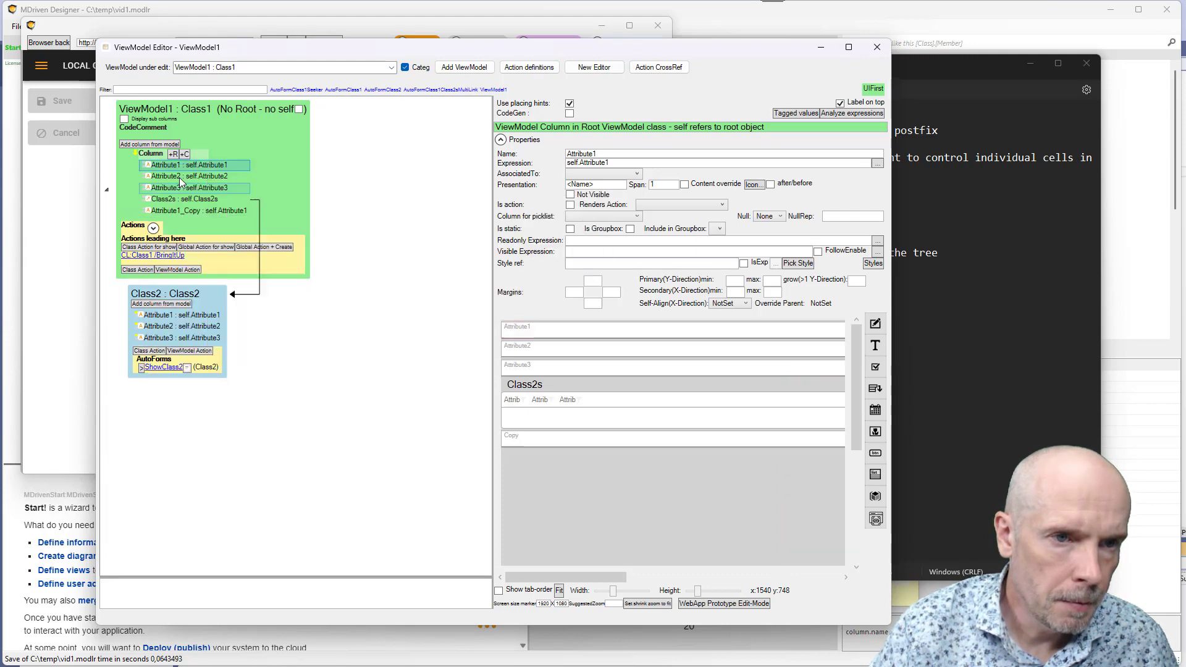
- Rename the copied Attribute1 column as Attribute1_Label
click(188, 210)
click(190, 212)
double_click(192, 211)
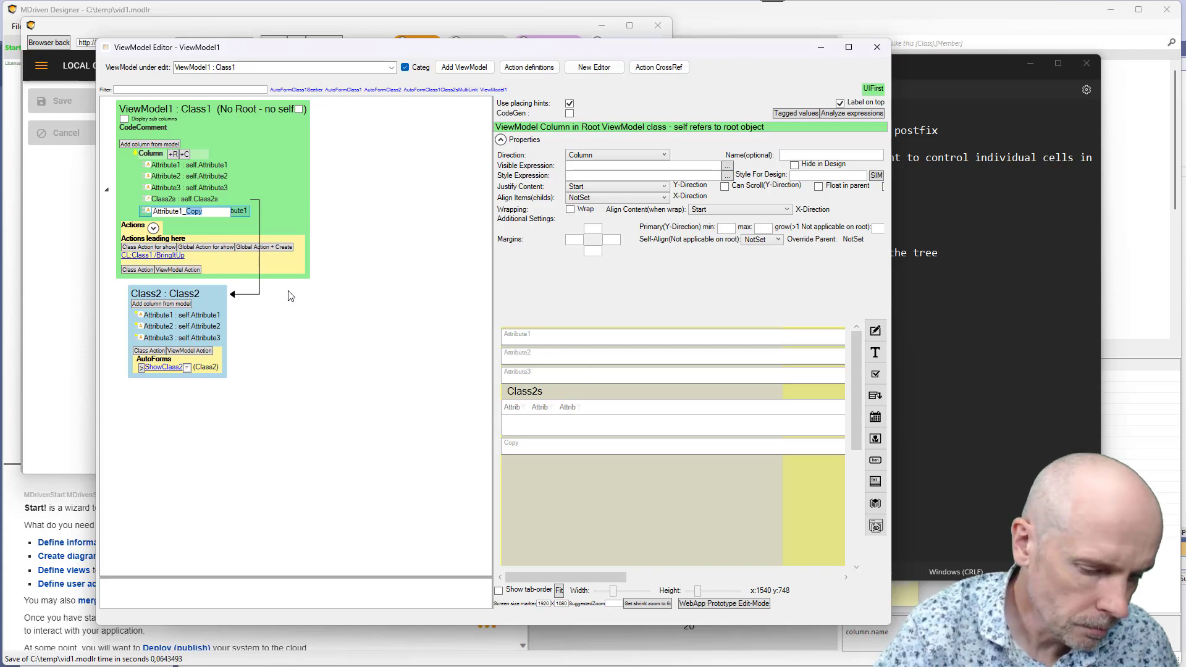
text(Label)
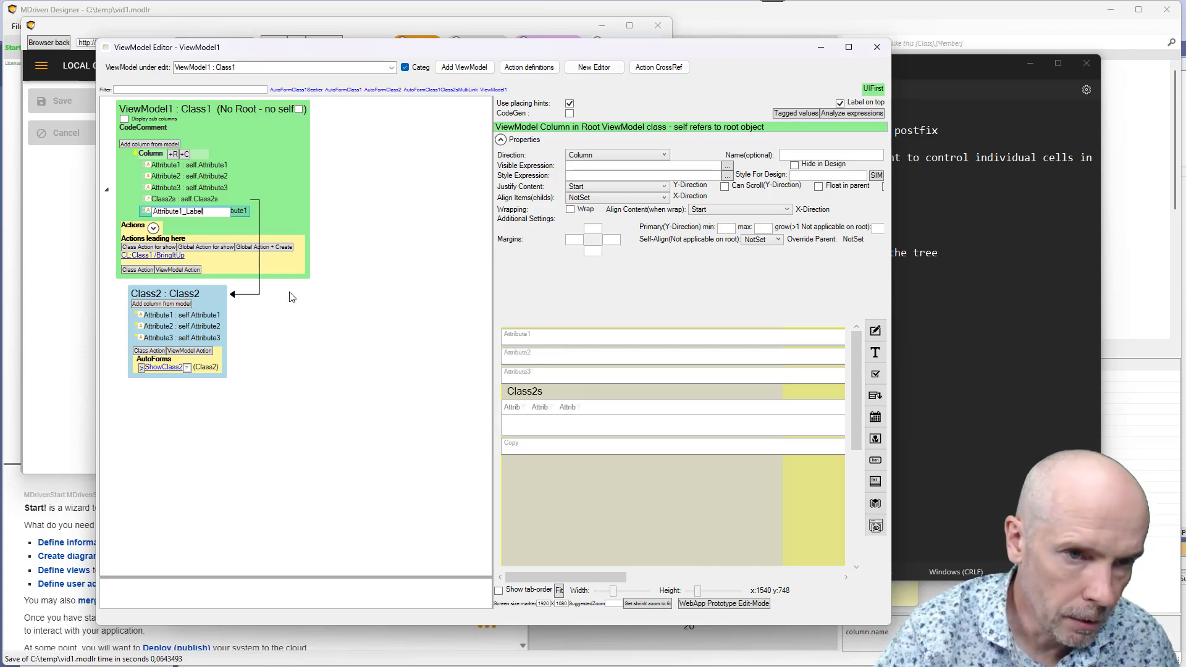
key(Return)
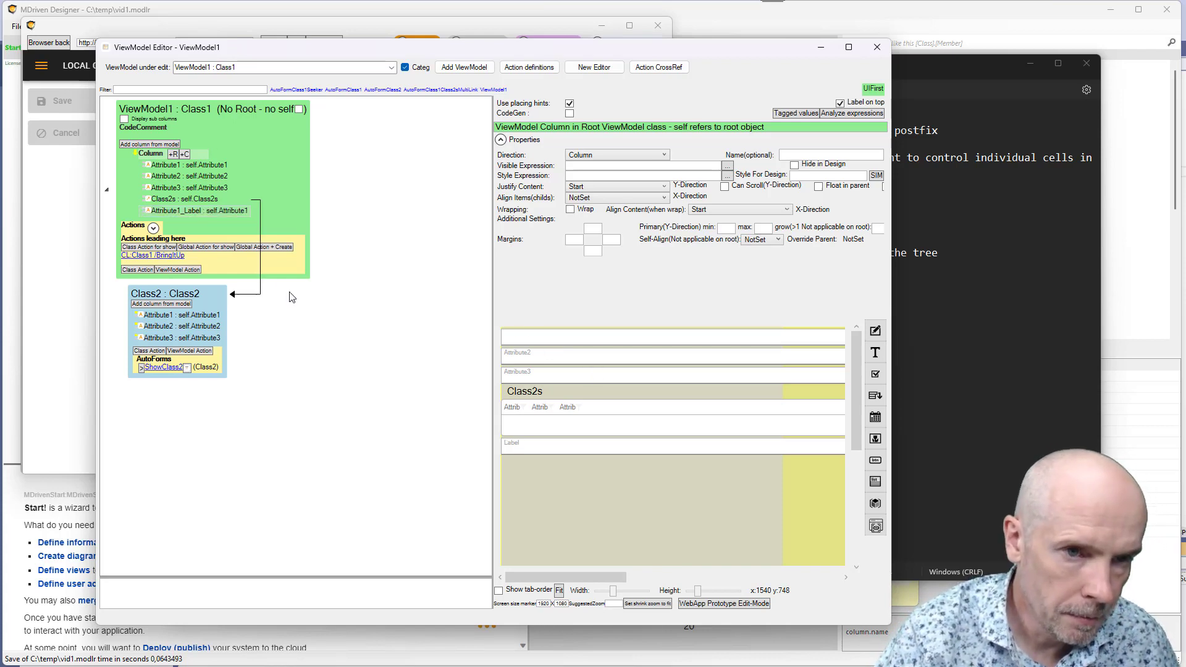
- Review the expression of Attribute1_Label and compare it with the name and presentation settings of Attribute1
click(224, 212)
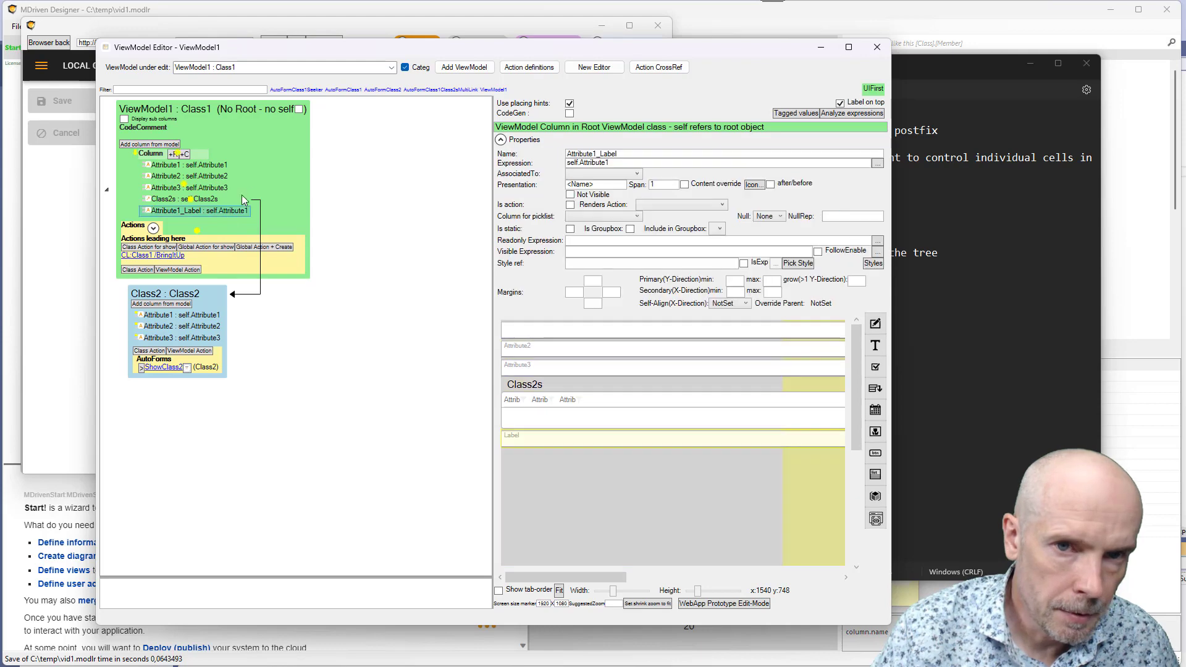
click(635, 164)
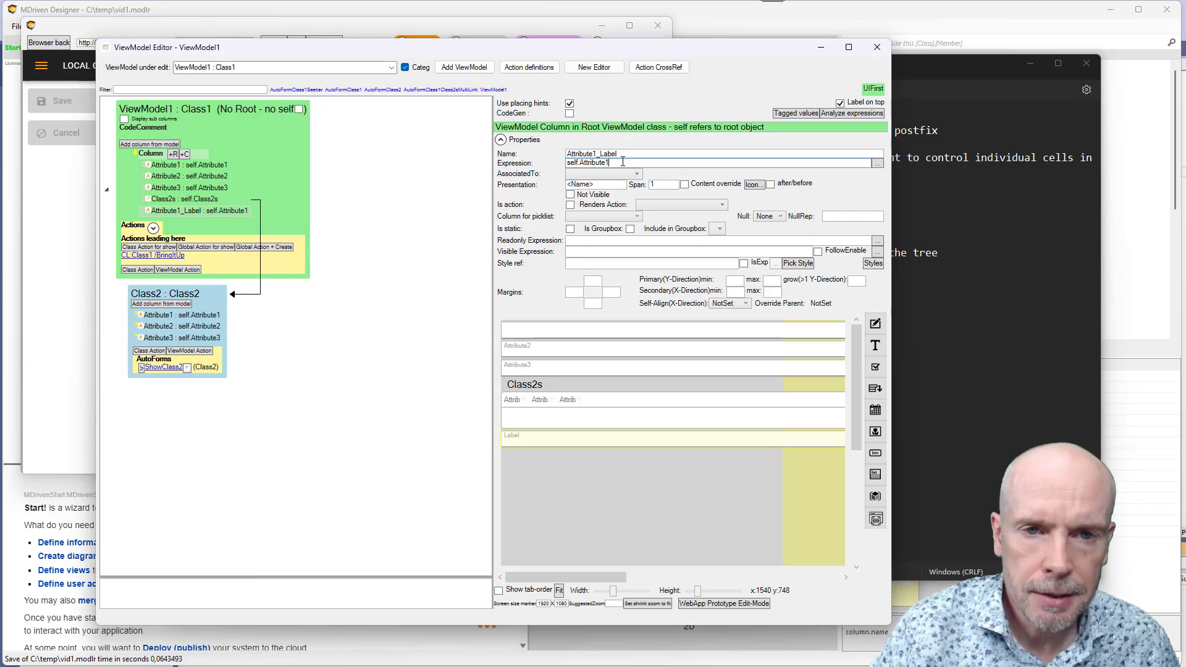
click(174, 169)
drag(621, 184, 551, 192)
click(206, 211)
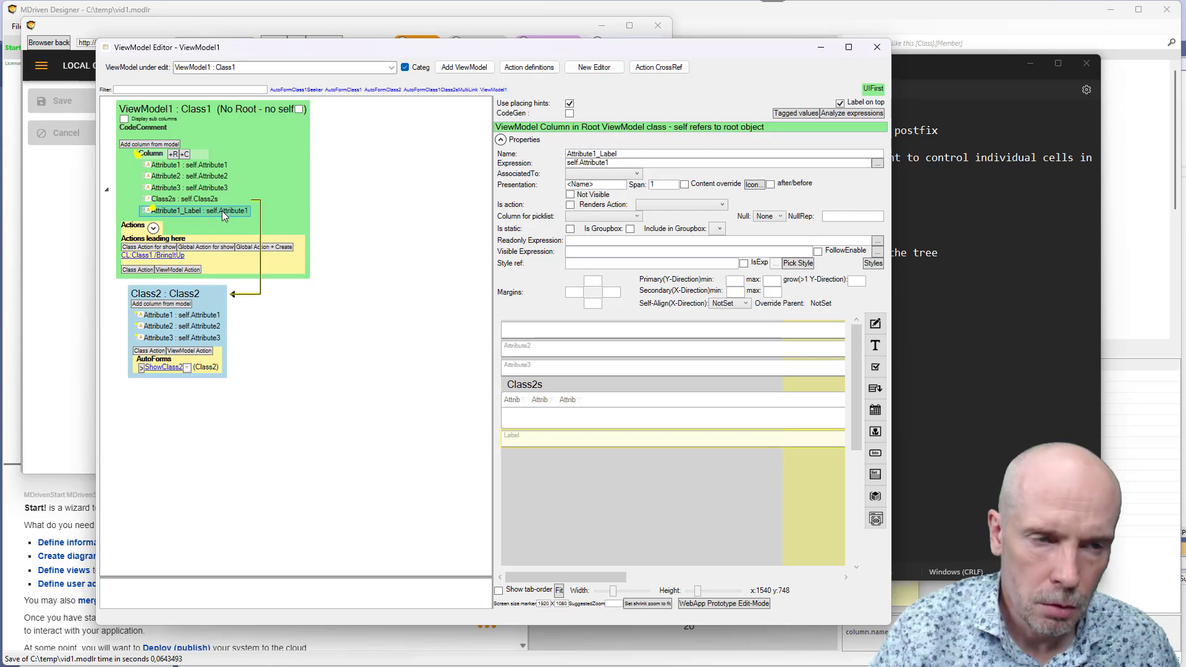
- Return to the web prototype and enter "sdfhksd" in the Attribute1 field to test its label
click(57, 233)
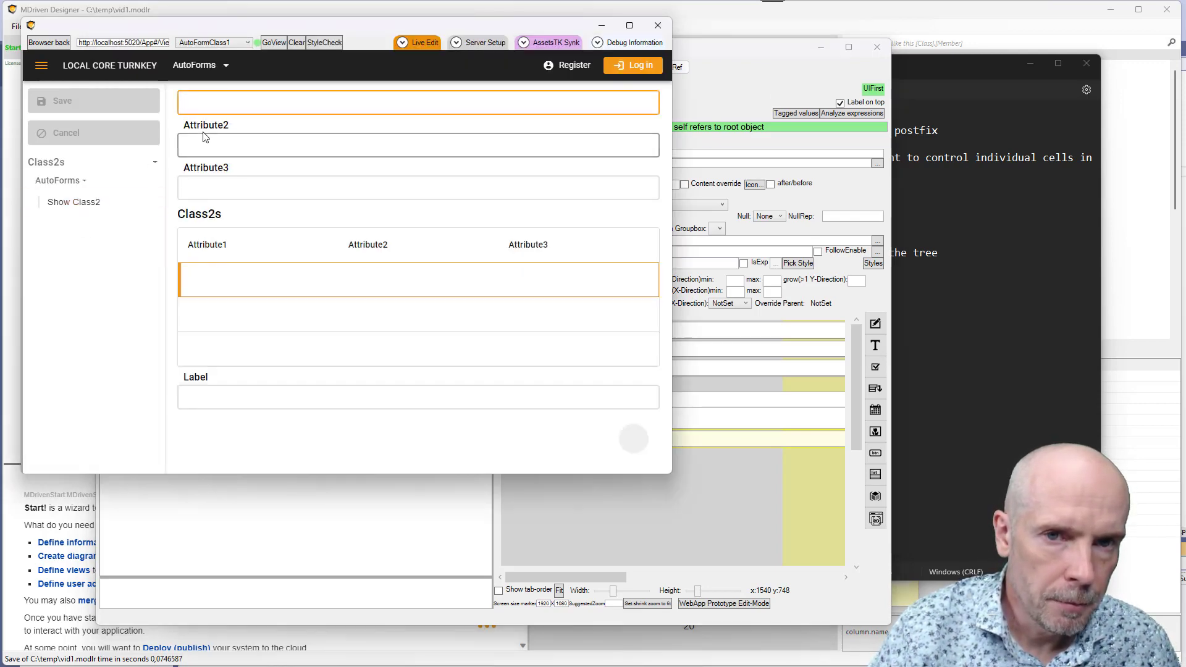
key(alt+Tab)
key(alt+Tab)
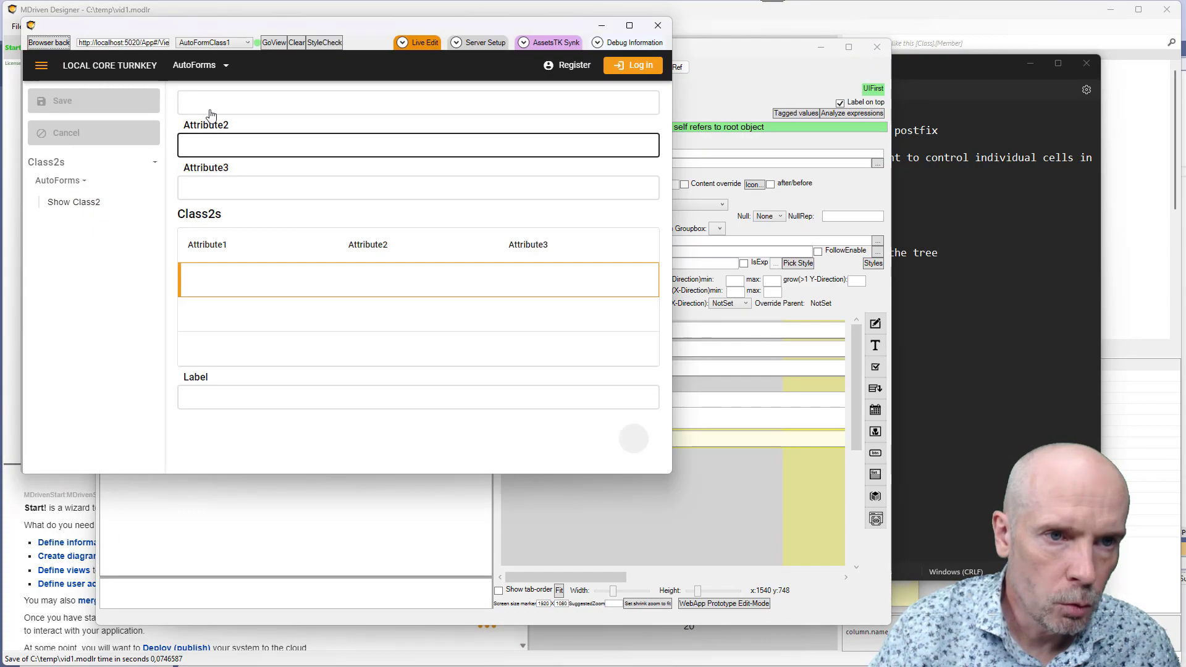
click(247, 102)
text(sdfhksd)
key(Tab)
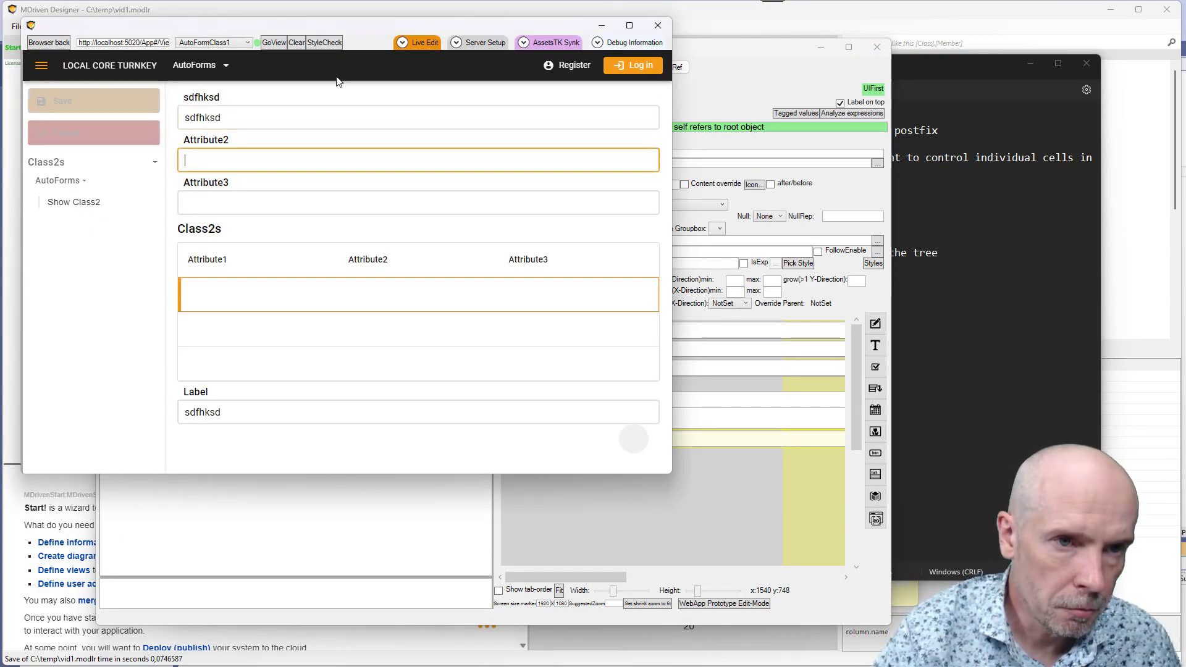
click(195, 110)
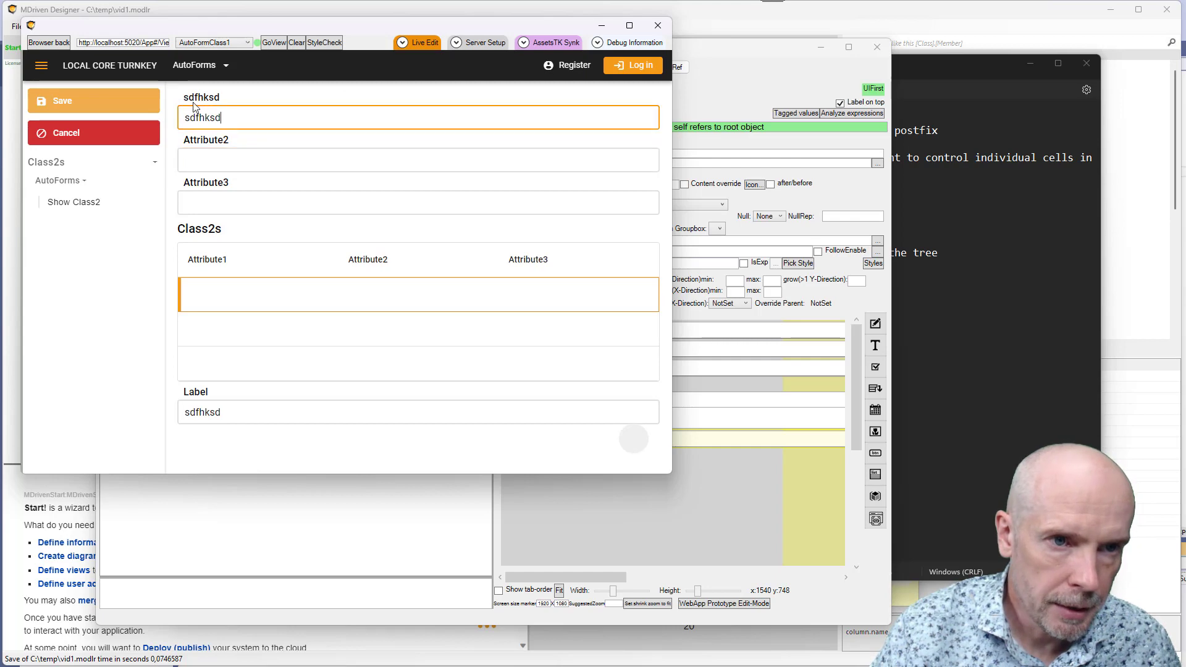
- In the ViewModel Editor, set the expression of Attribute1_Label to self.Attribute2 and save the model
key(alt+Tab)
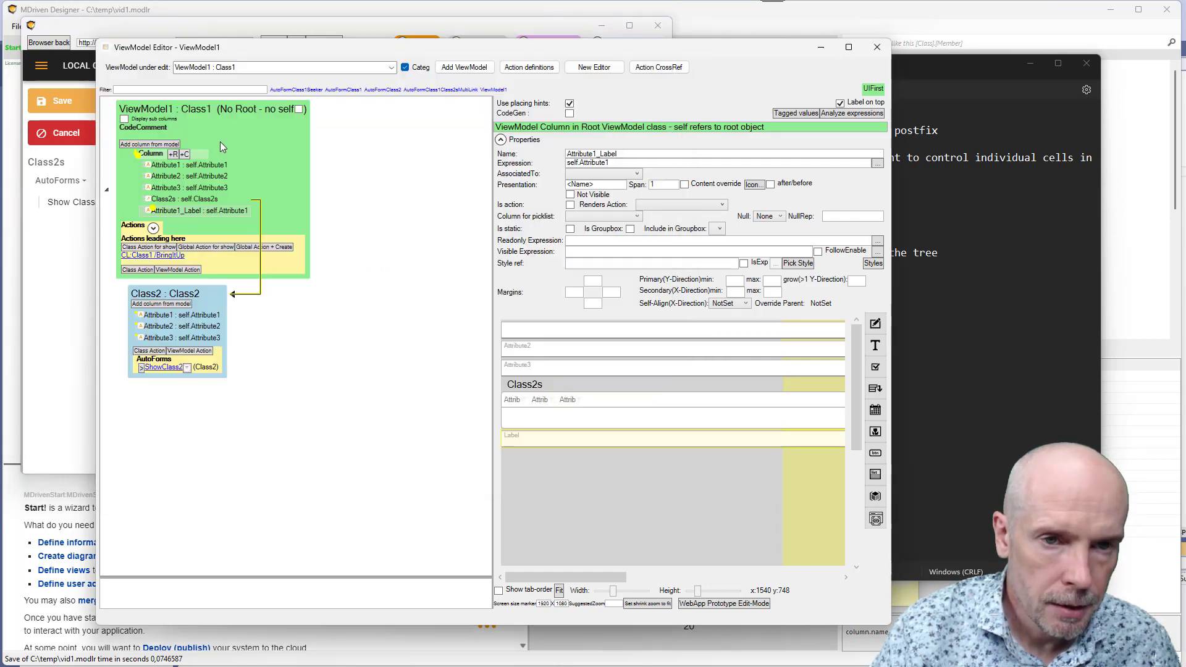
click(191, 177)
click(188, 211)
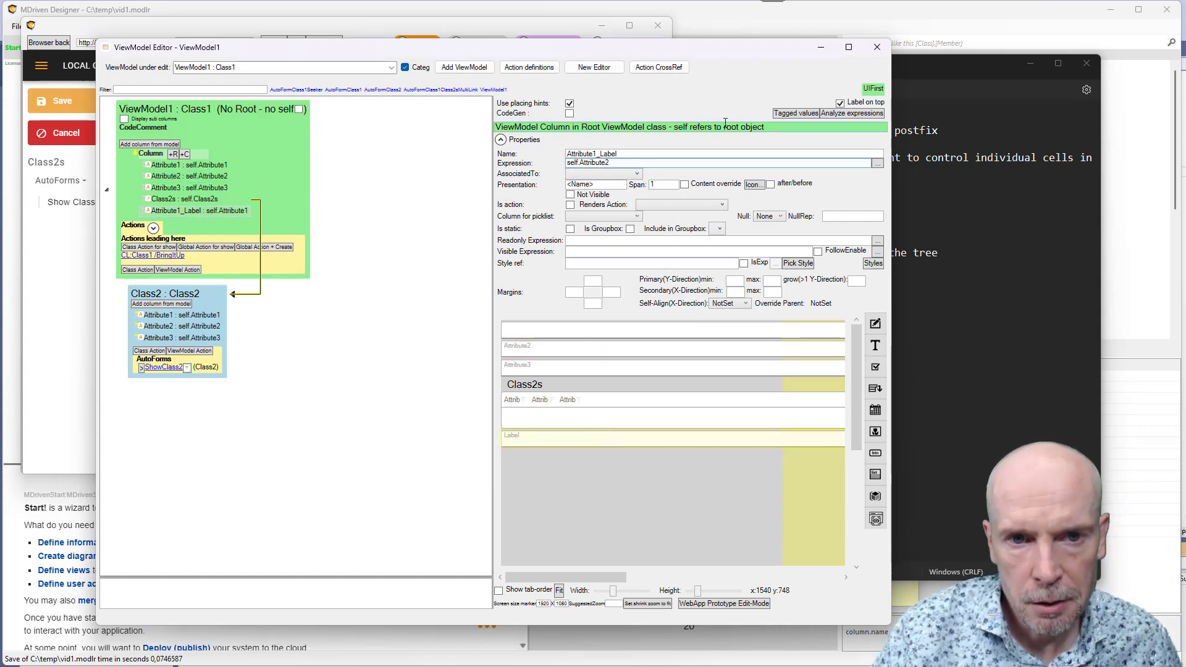
key(ctrl+s)
- In the web prototype, enter "This is Label" in Attribute2 and save the object
click(574, 26)
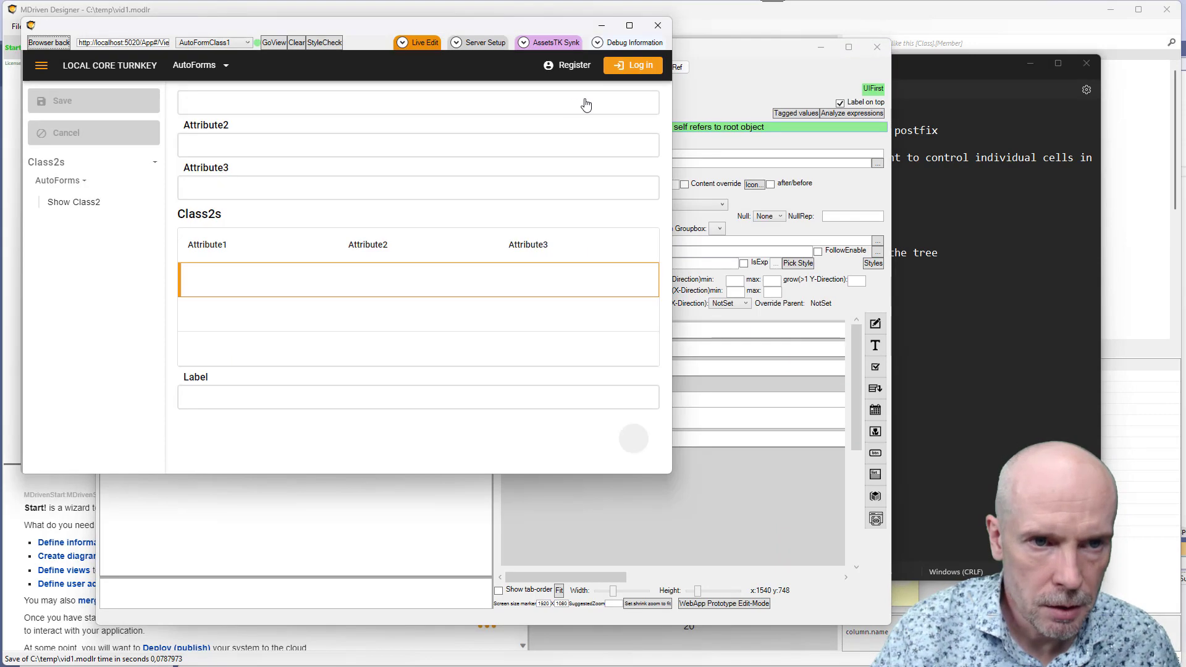
click(250, 141)
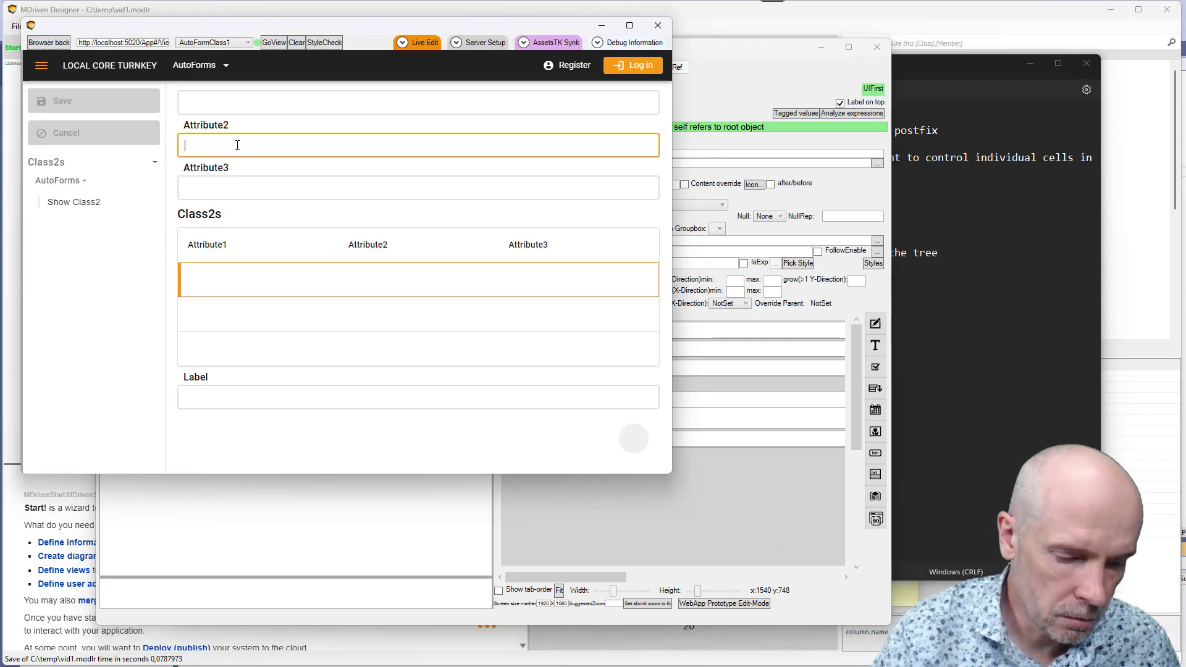
text(This is )
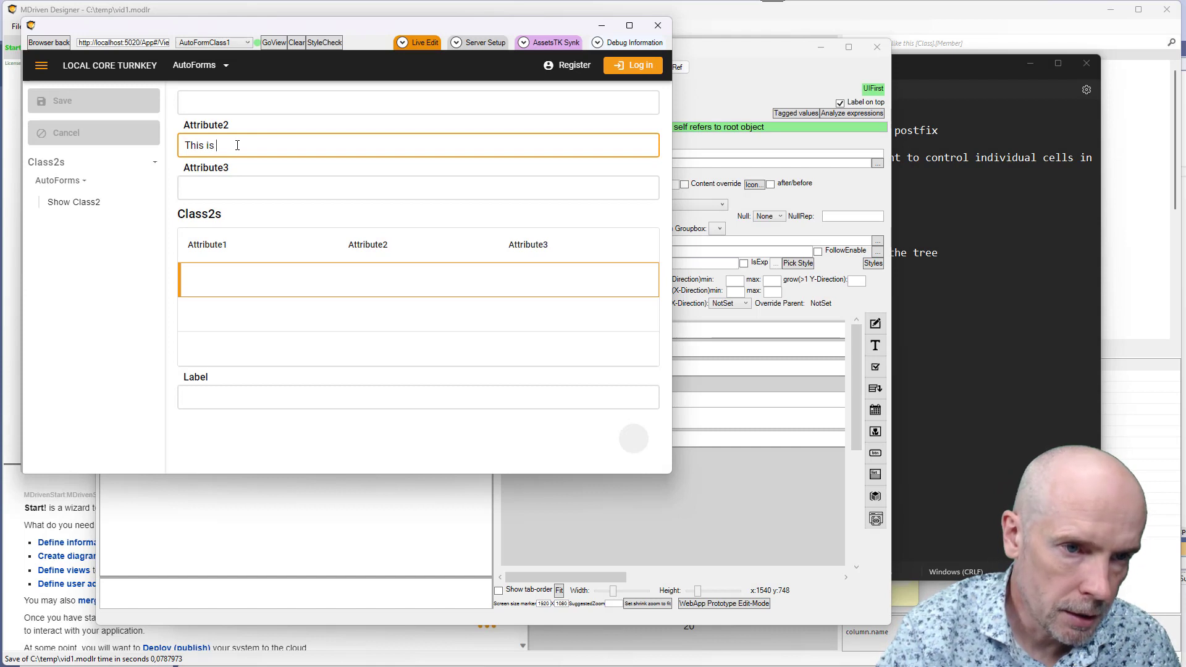
text(Label)
key(Tab)
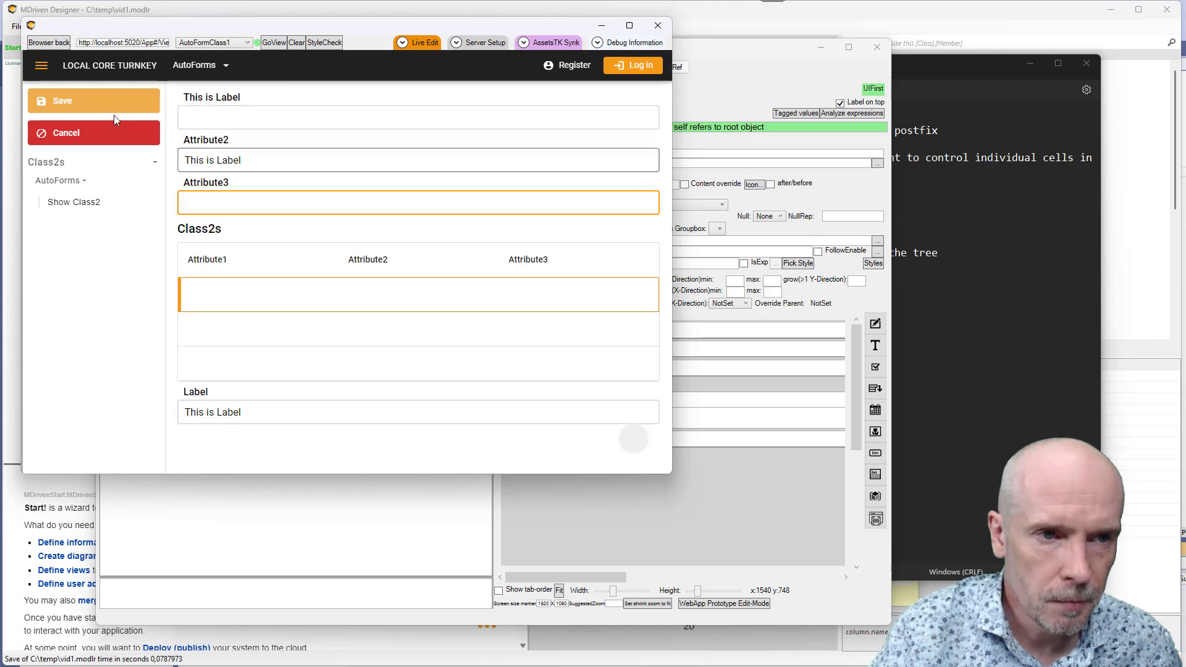
click(102, 102)
- Switch back to the ViewModel Editor and duplicate the Attribute1_Label column
key(alt+Tab)
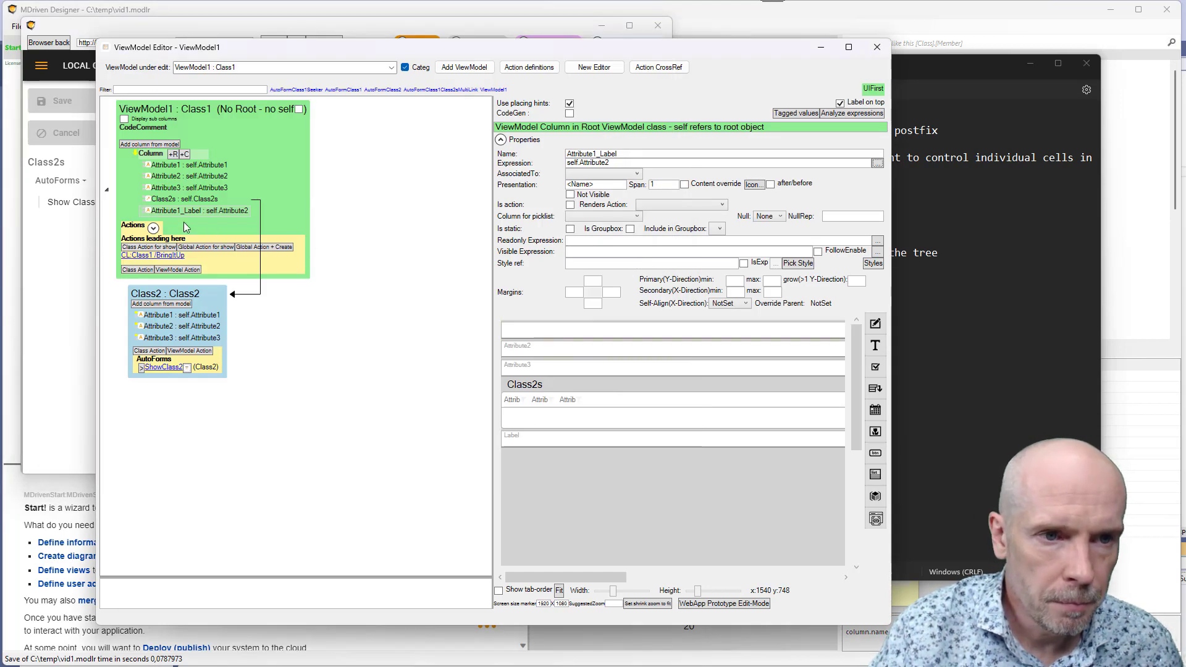
click(172, 211)
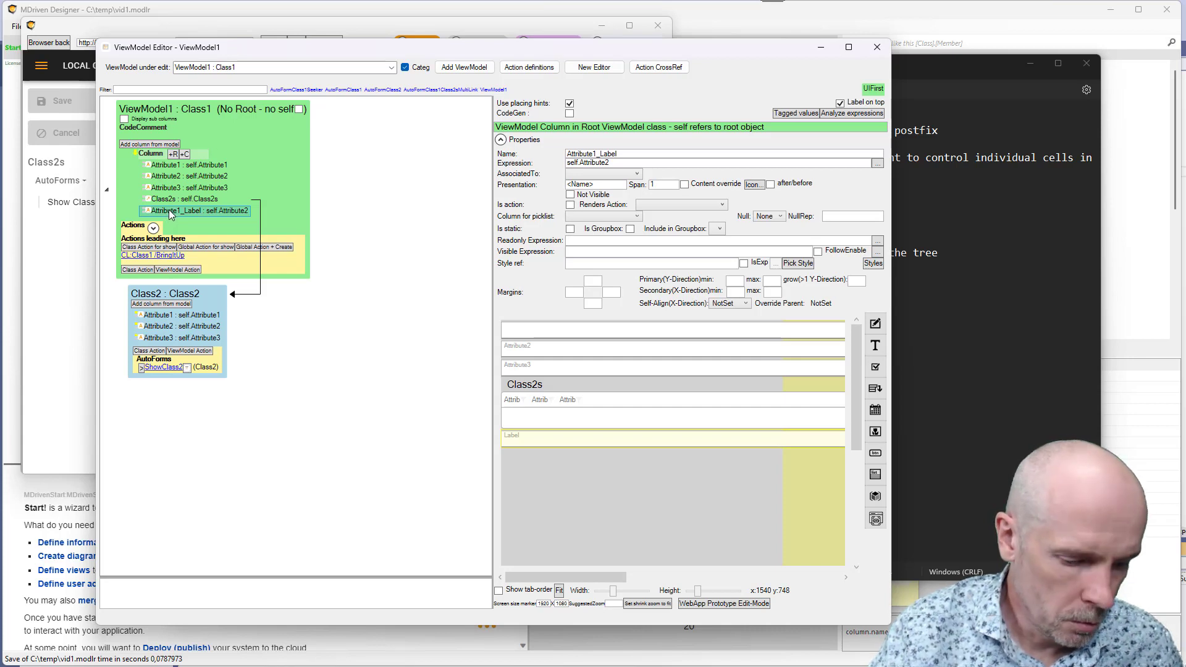
key(ctrl+v)
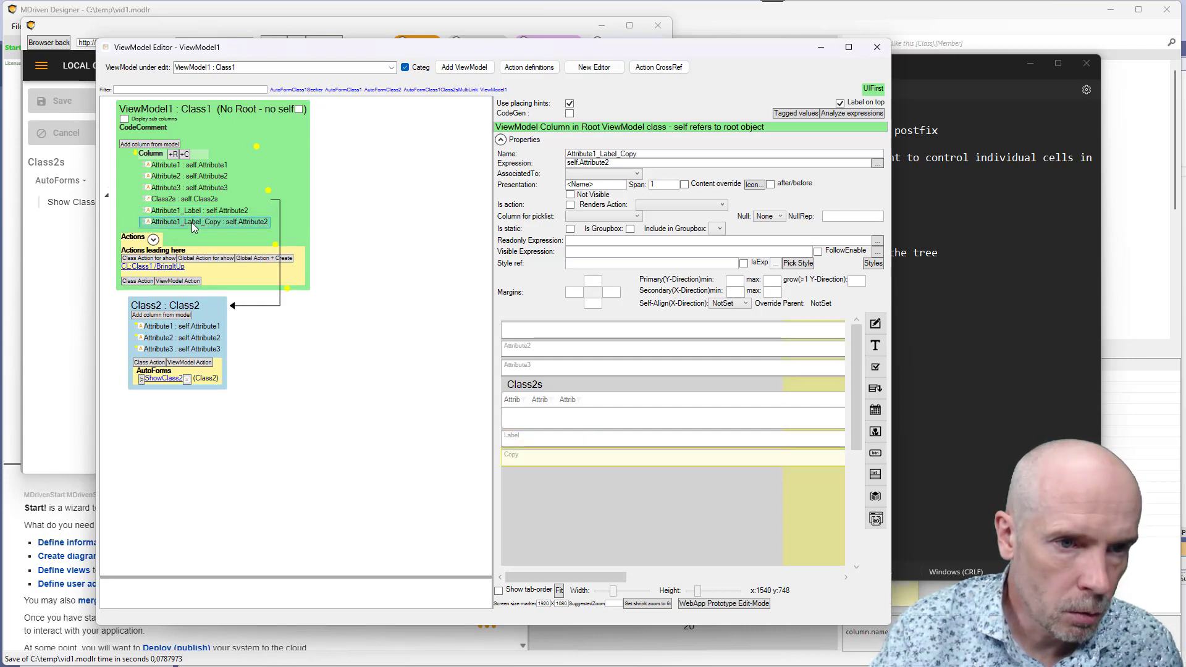
- Rename the duplicated Attribute1_Label column as Attribute1_ReadOnly
click(191, 222)
click(197, 223)
key(shift+Right)
key(shift+Right)
key(shift+Right)
key(shift+Right)
key(shift+Right)
key(shift+Right)
key(shift+Right)
key(shift+Right)
key(shift+Right)
key(shift+Right)
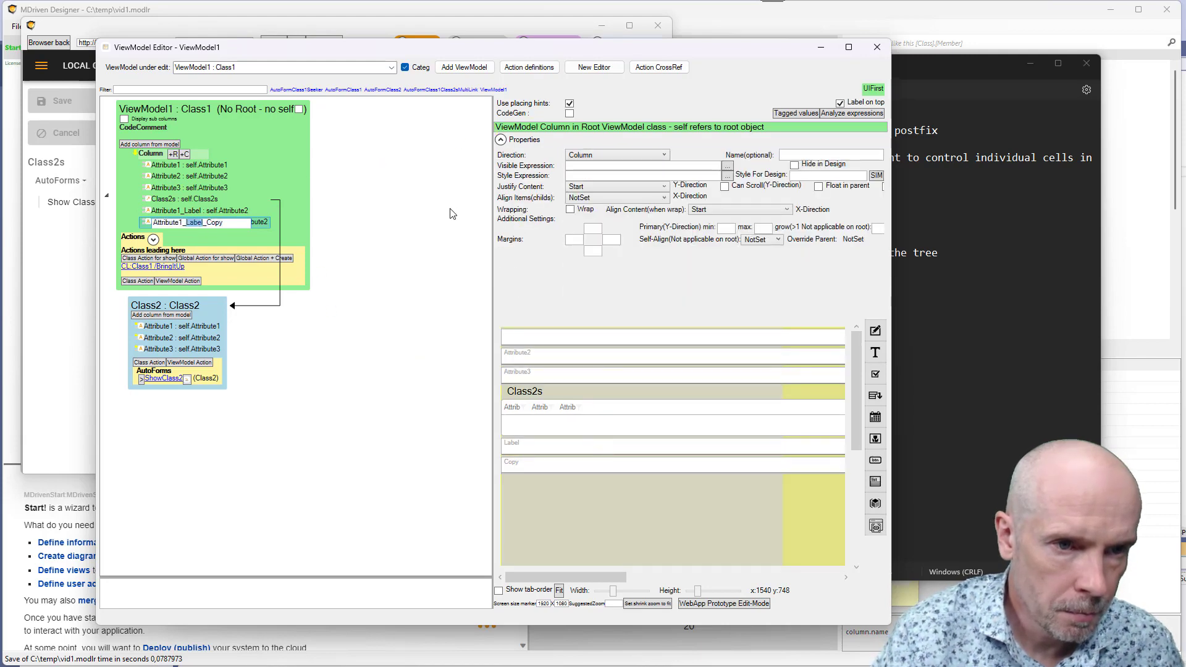
text(ReadOn)
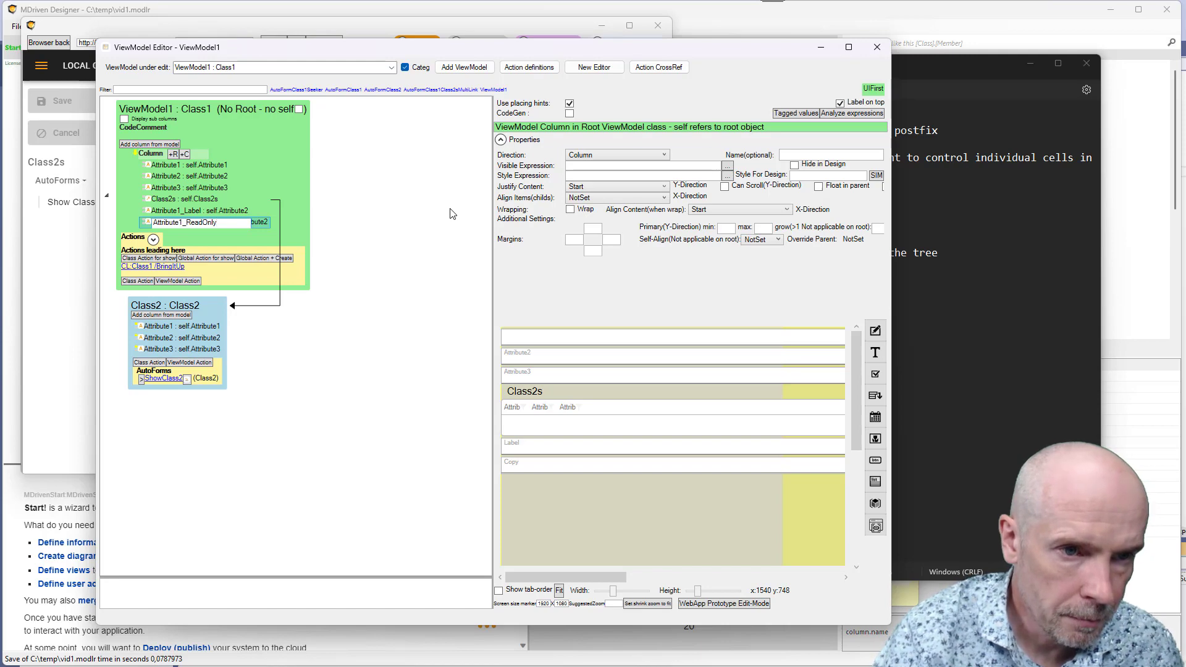
text(ly)
key(Return)
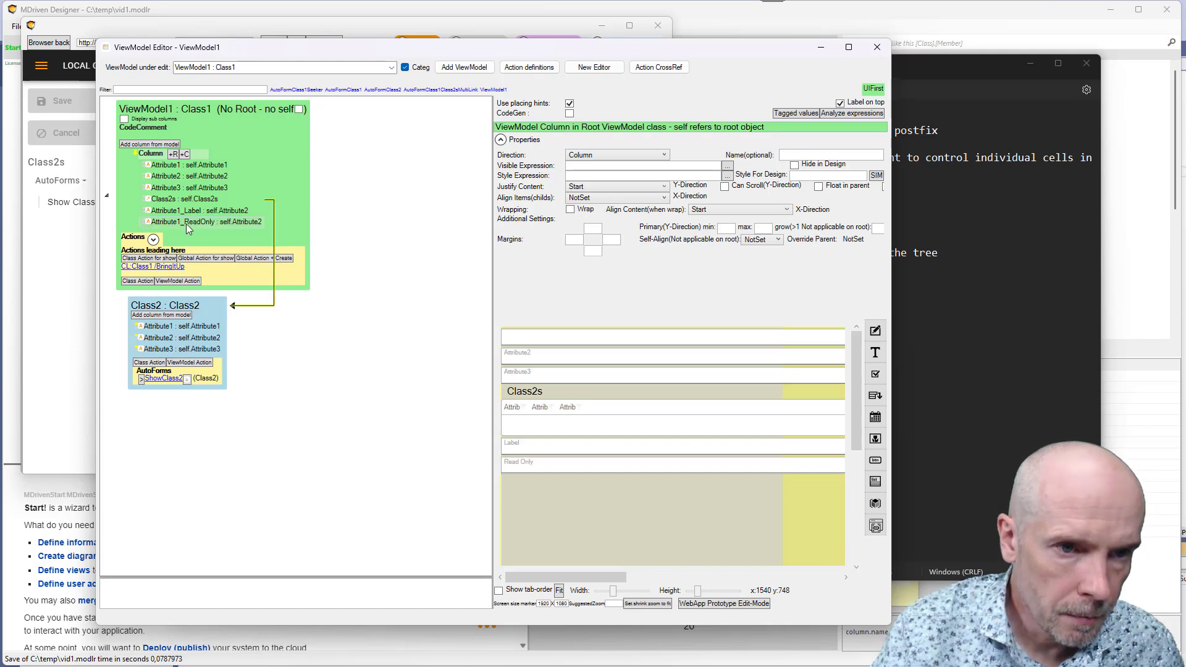
- Set the expression of Attribute1_ReadOnly to self.Attribute2='Yes' and save the model
click(201, 221)
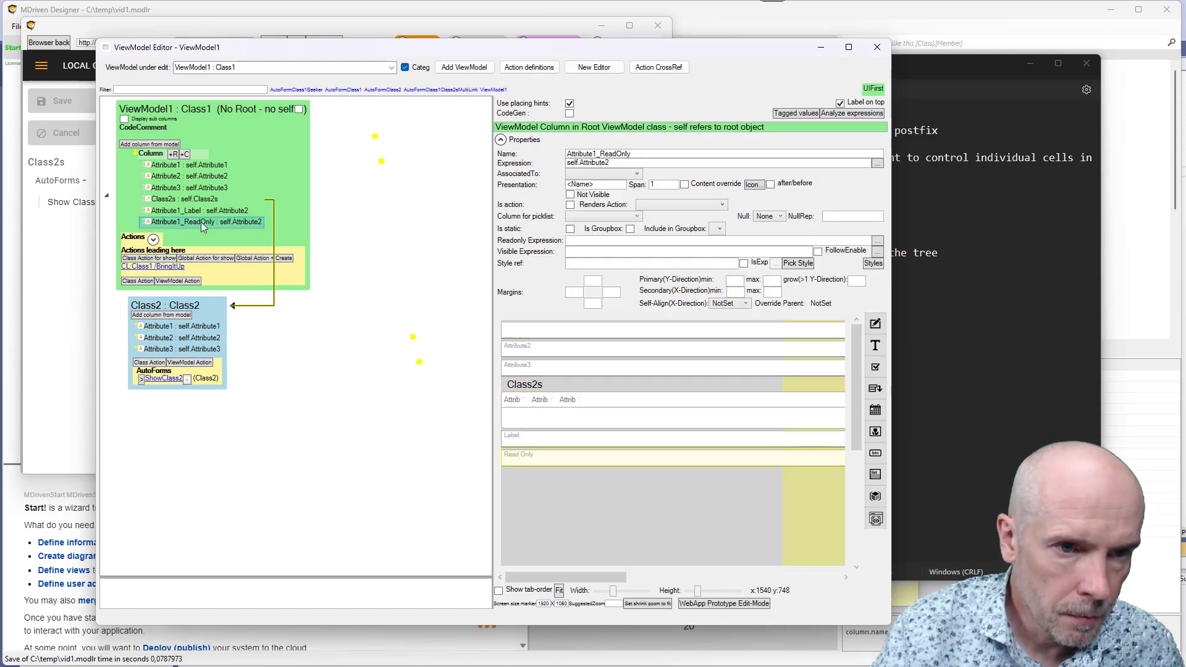
click(615, 163)
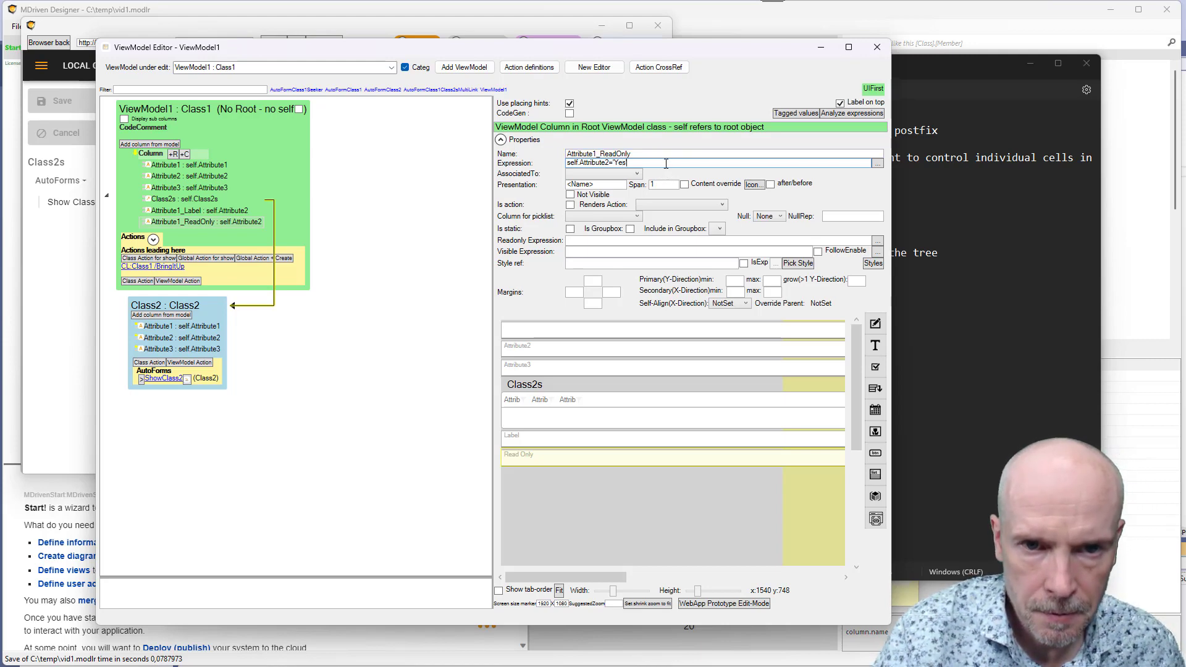
key(Tab)
key(ctrl+s)
- Check the Attribute1 and Attribute2 fields in the web prototype, revisit the Attribute1_ReadOnly column in the ViewModel Editor, and return to the prototype
key(alt+Tab)
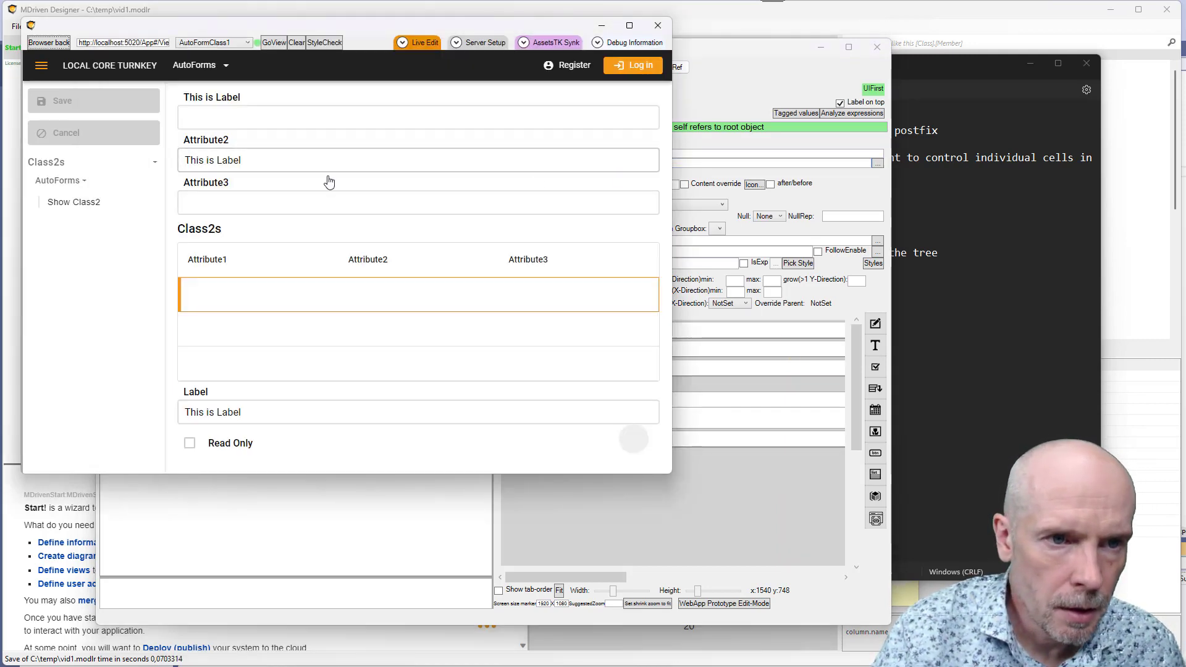
click(262, 169)
click(249, 121)
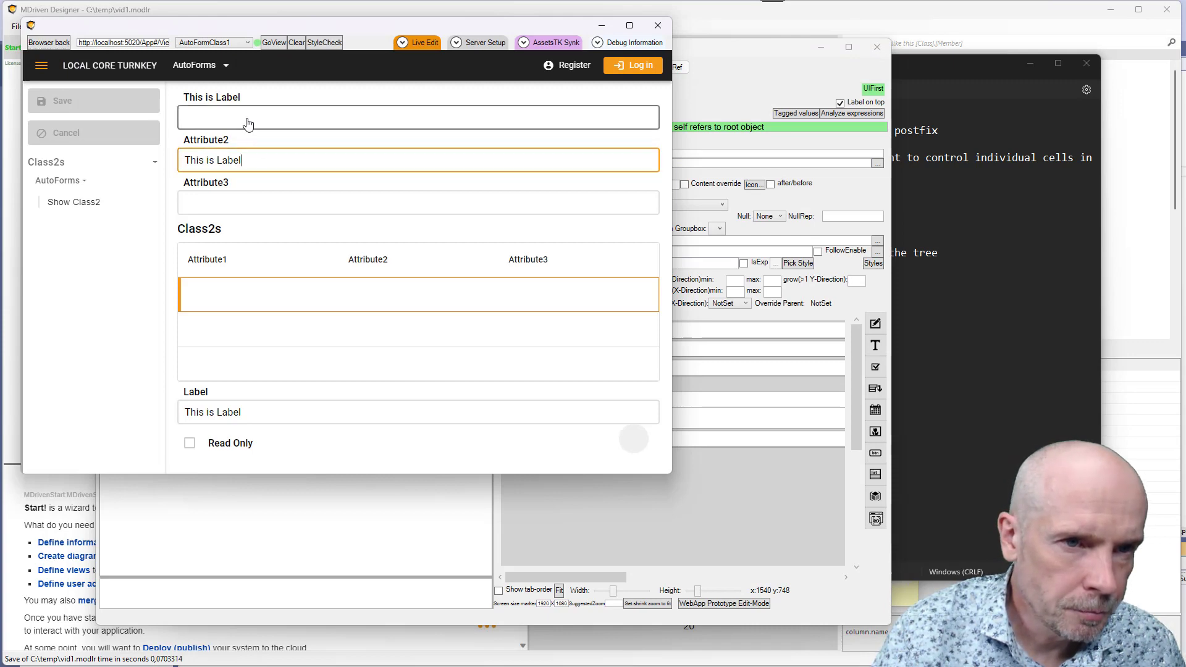
key(alt+Tab)
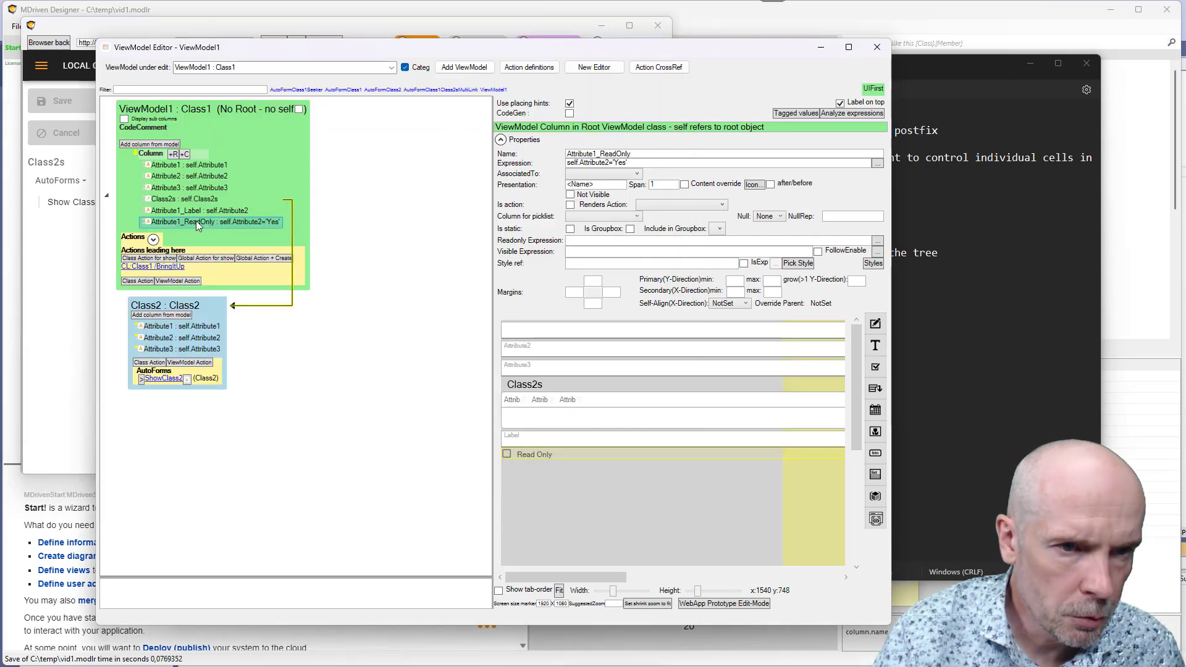
click(26, 297)
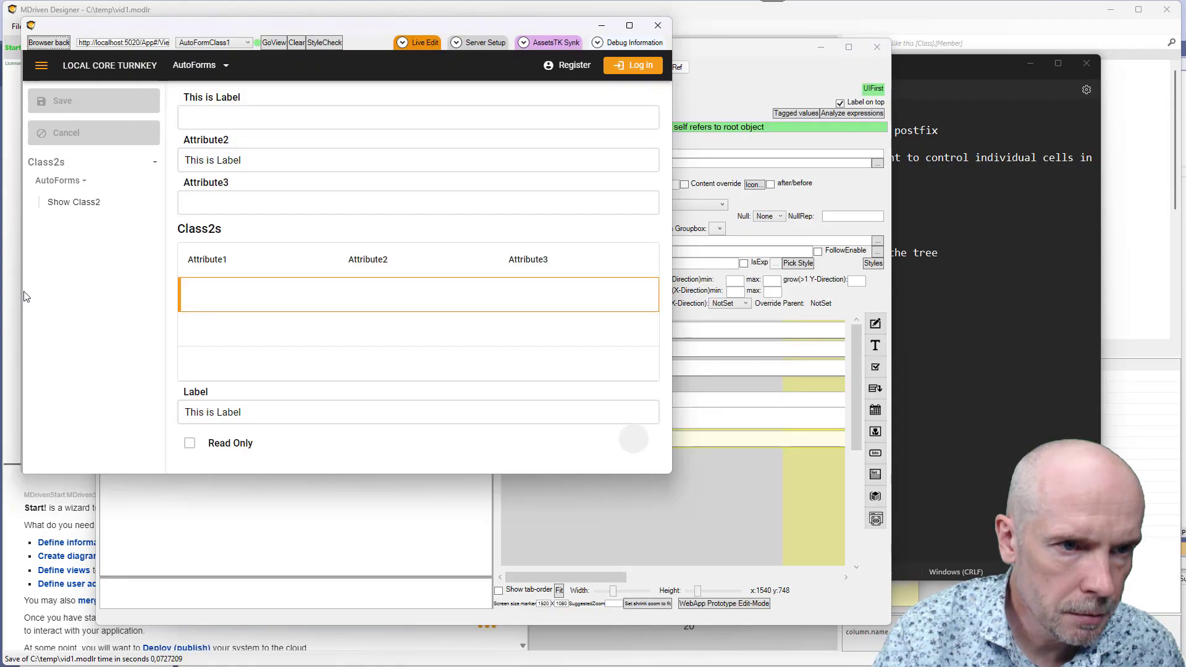
- Enter the test text ssssssss in the Attribute1 field of the web prototype form
click(232, 116)
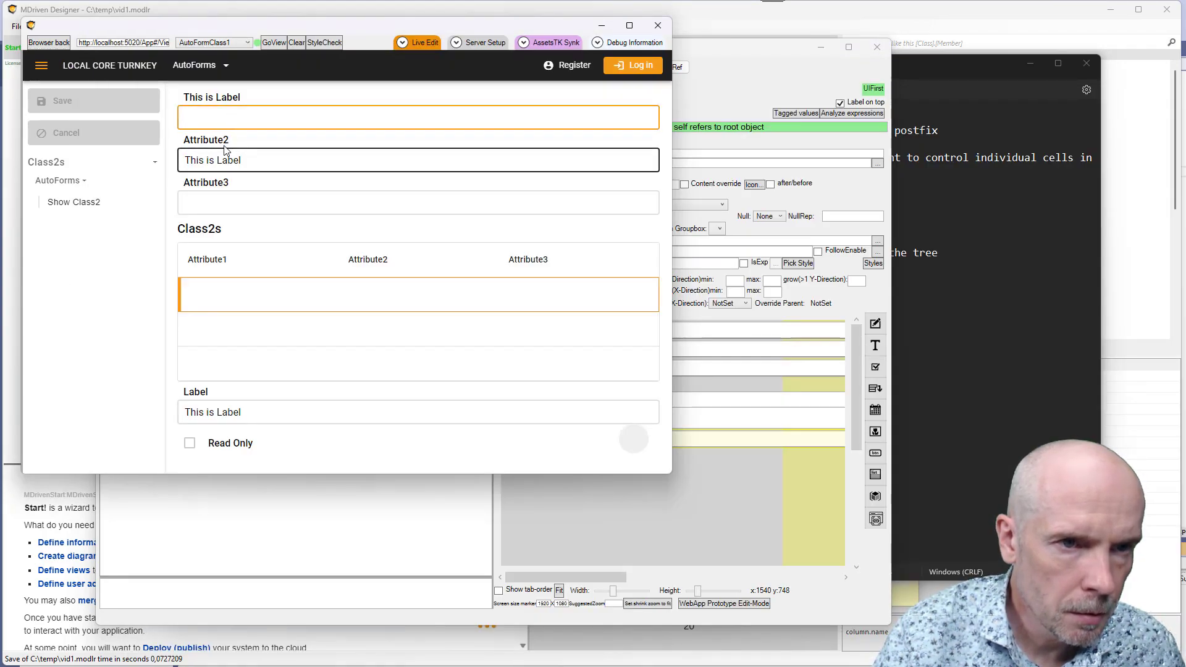
text(ssss)
key(Tab)
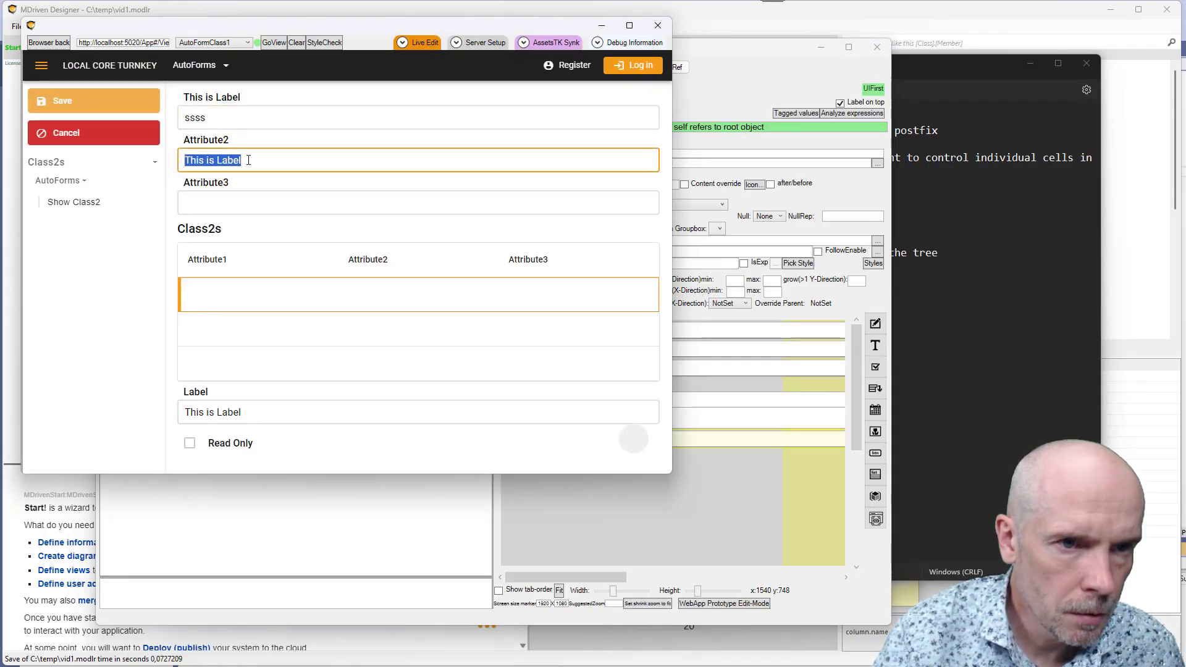
click(247, 160)
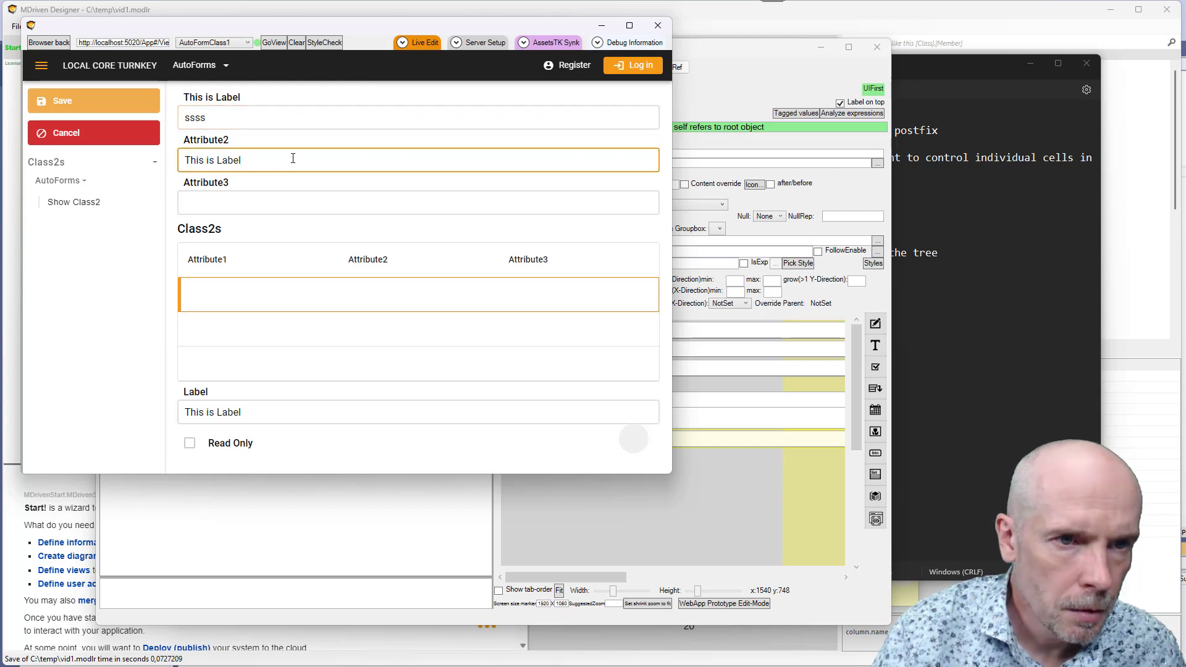
click(239, 118)
text(ssss)
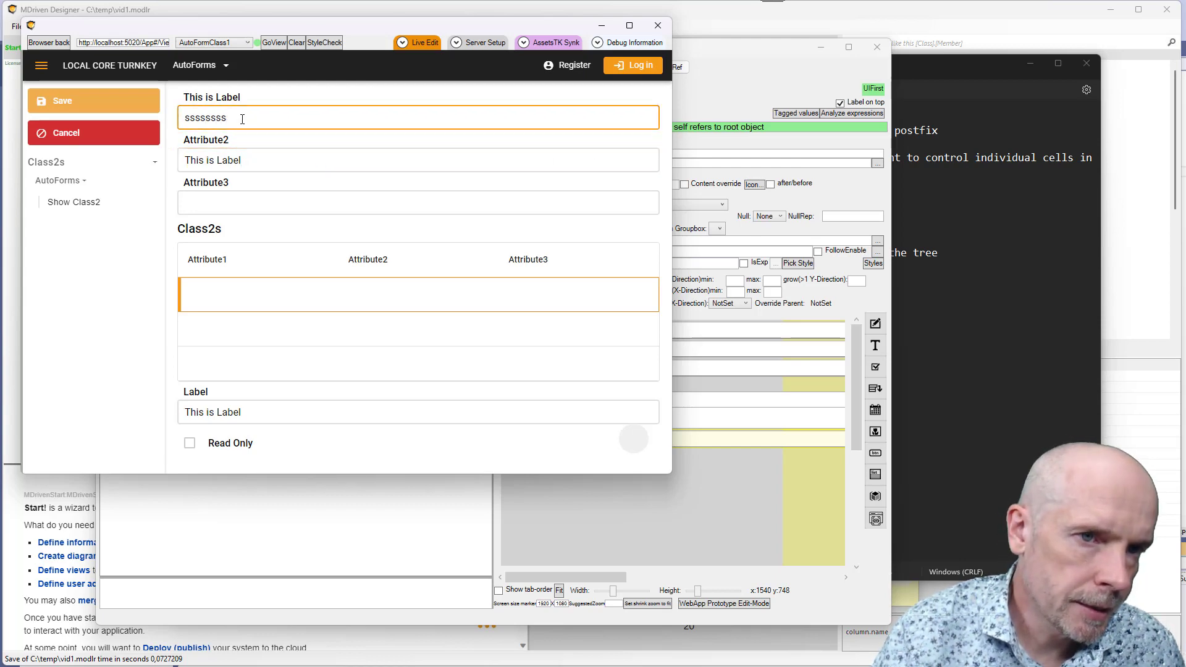
key(Tab)
- Replace the content of the Attribute2 field with Yes and commit the value
click(270, 170)
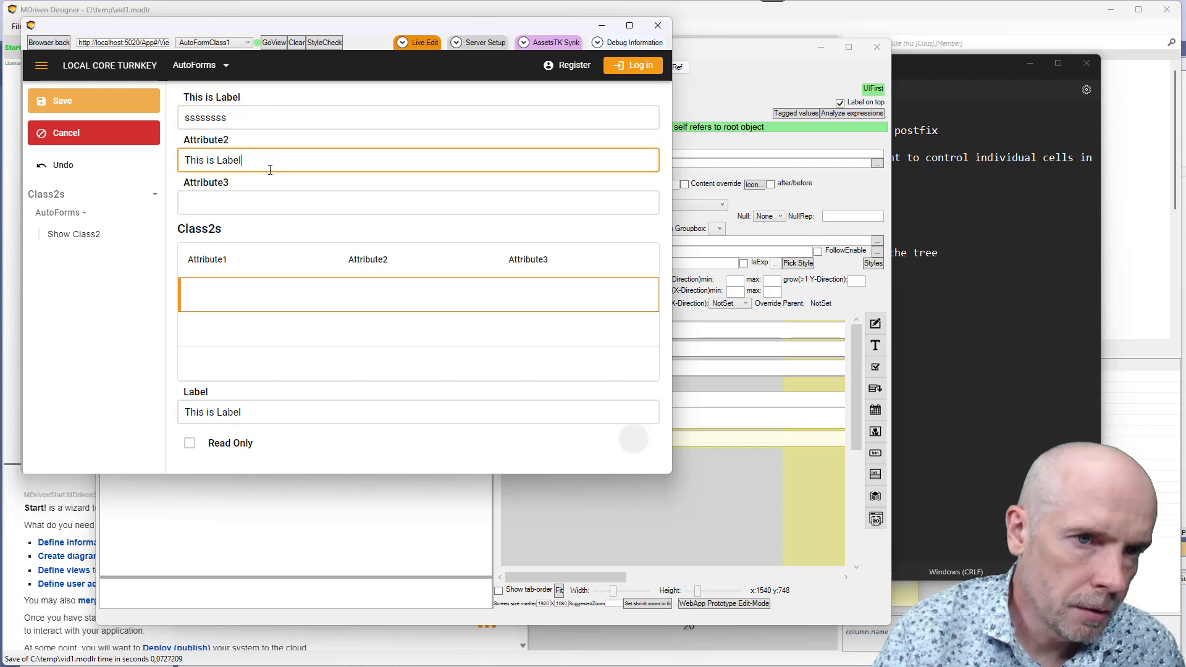
key(ctrl+shift+Left)
key(ctrl+shift+Left)
key(ctrl+shift+Left)
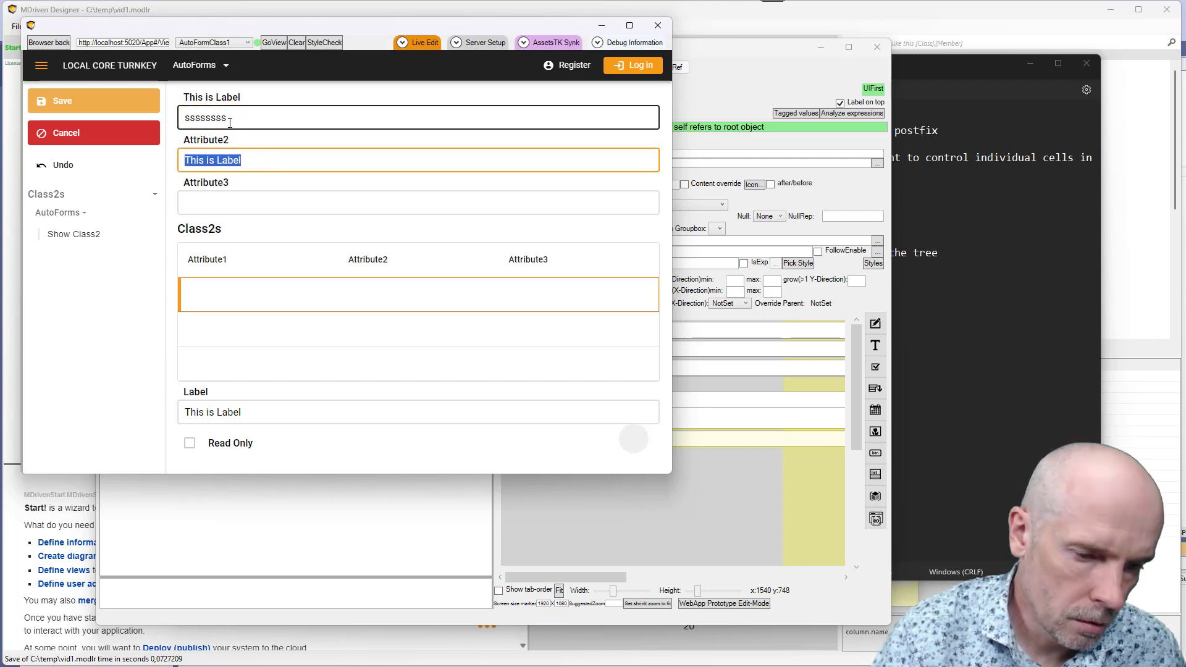
text(yes)
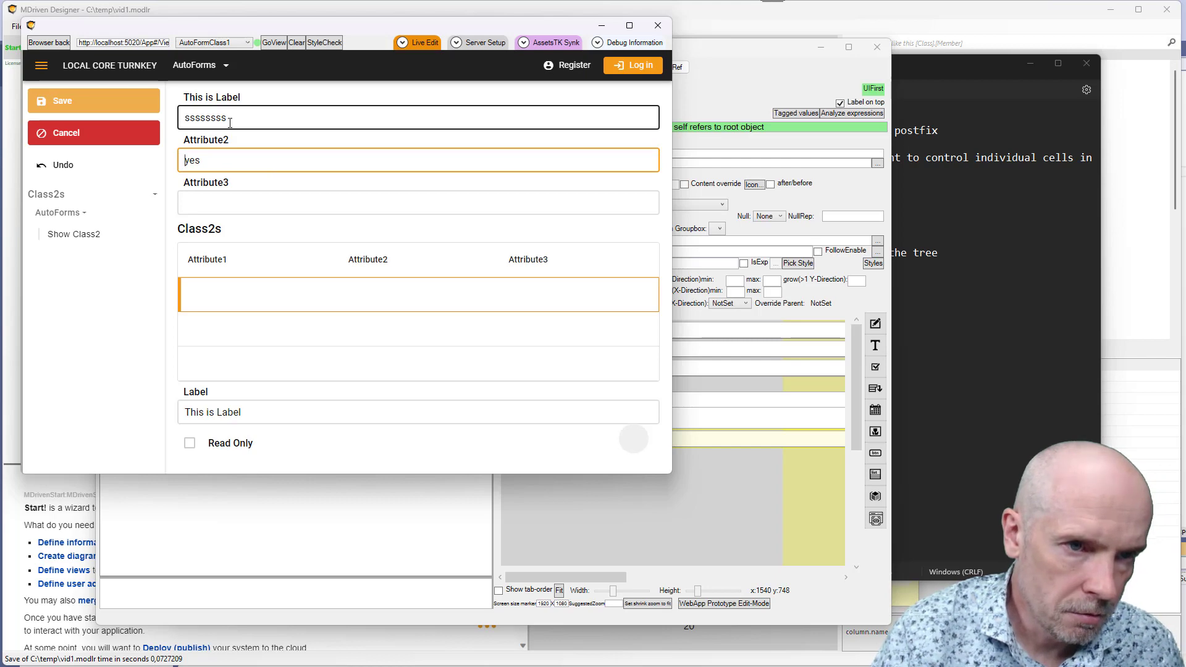
key(Delete)
text(Y)
key(Tab)
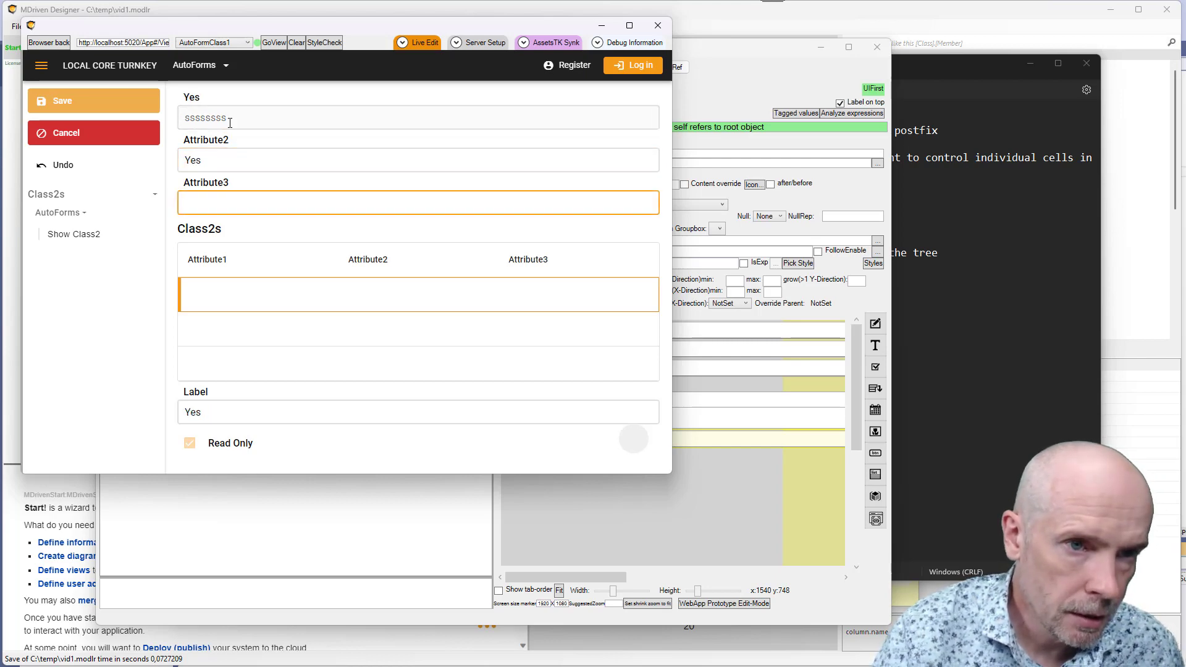
- Try to enter the Attribute1 field in the prototype and inspect the root Attribute1 column in the ViewModel Editor
click(199, 115)
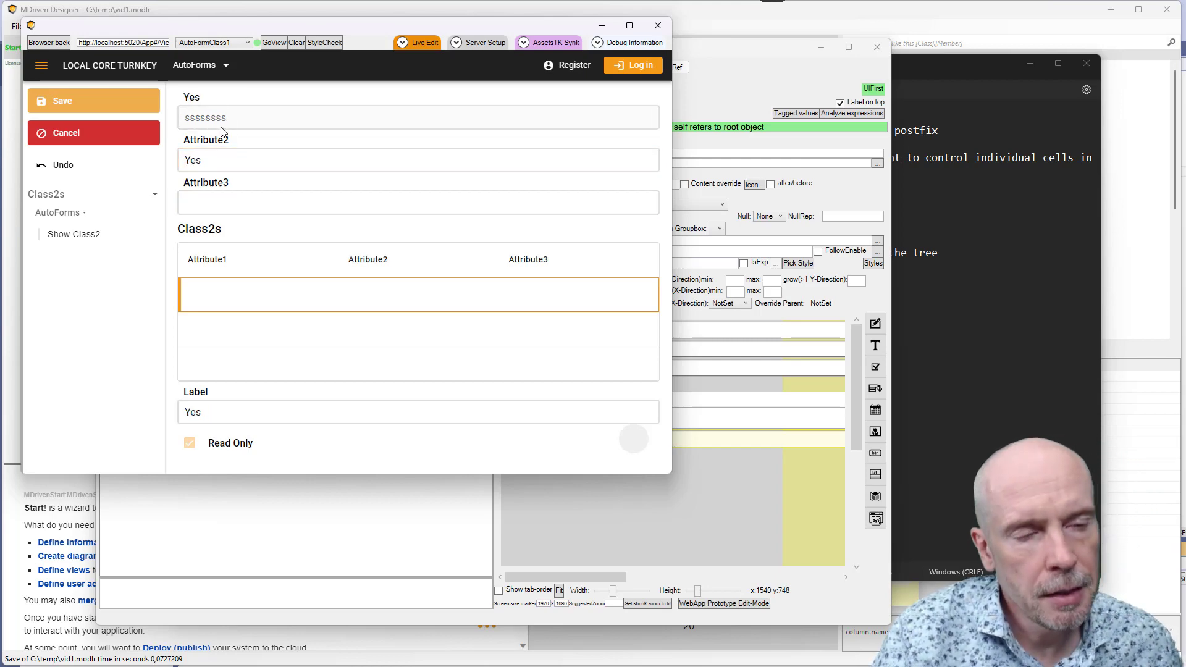
click(763, 149)
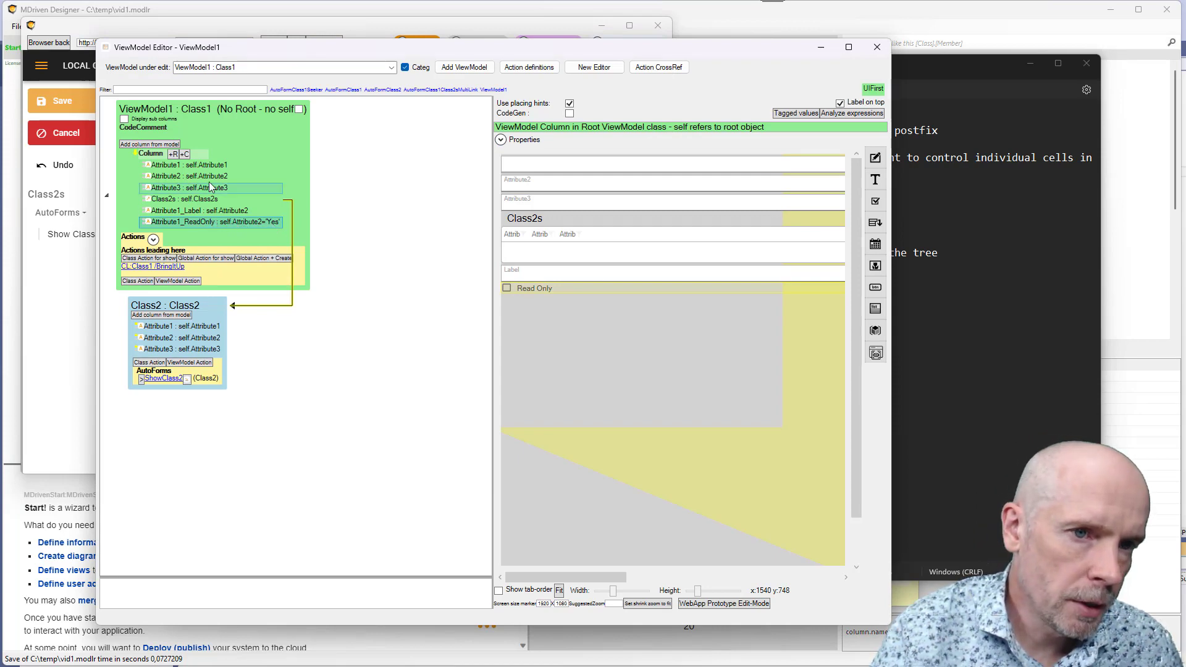
click(185, 166)
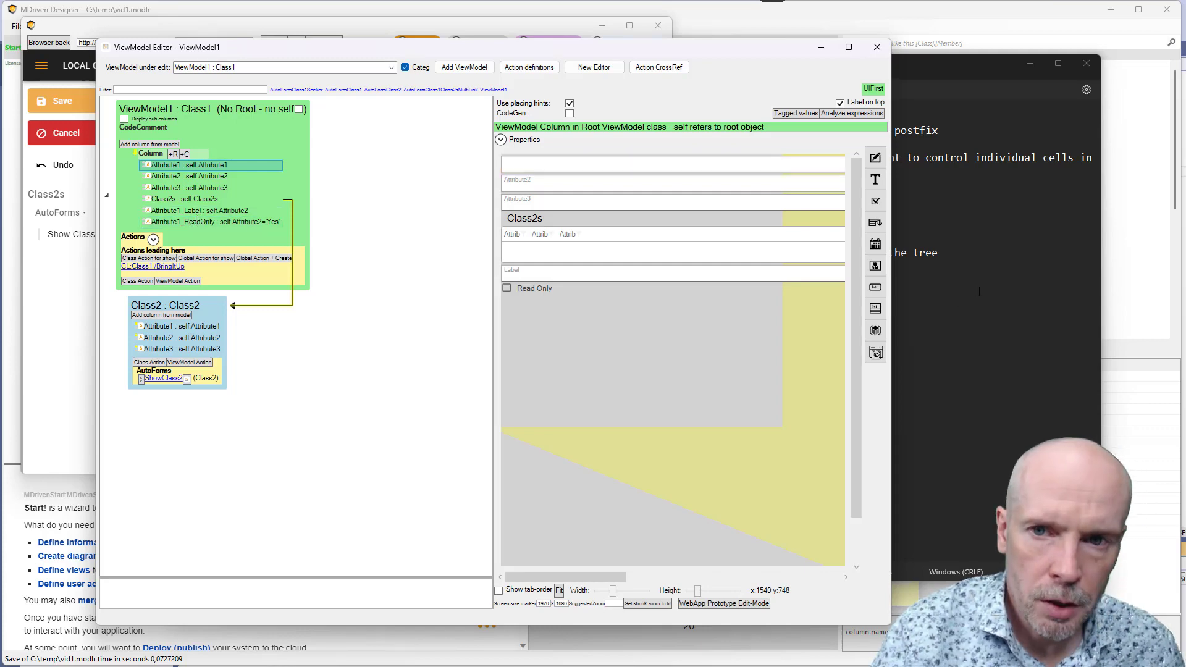
- Switch to the Sub-Column expressions notes and review the _Style, _Visible, _ReadOnly and _Label postfixes
key(alt+Tab)
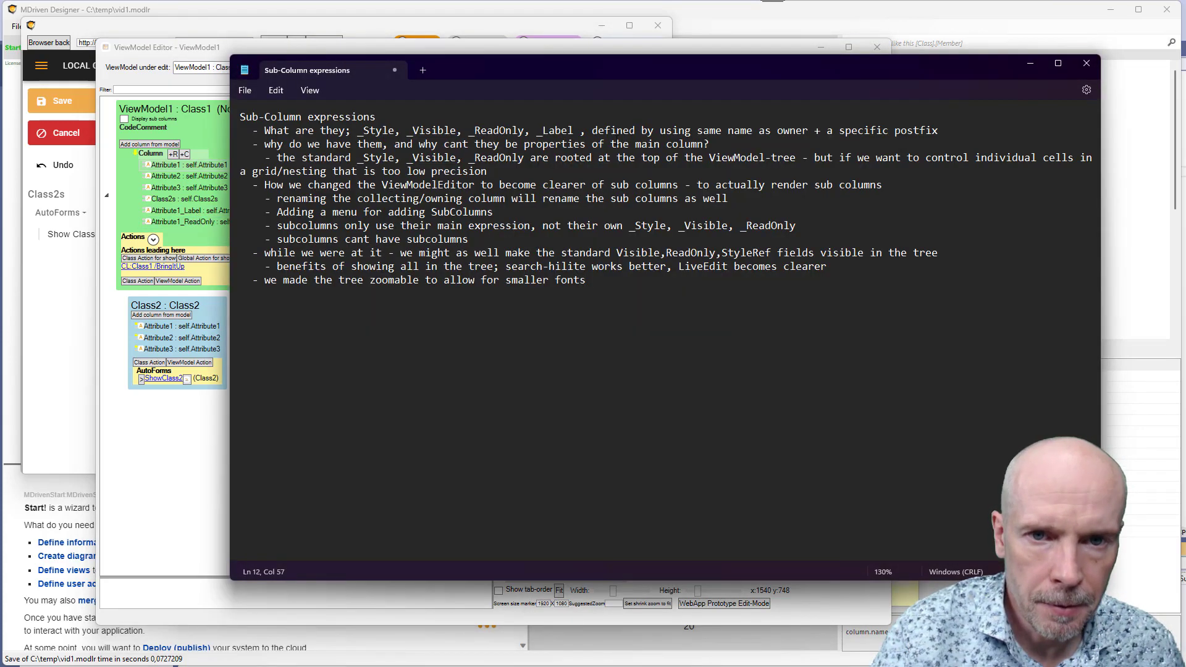
drag(240, 117, 419, 131)
click(357, 130)
drag(438, 130, 573, 130)
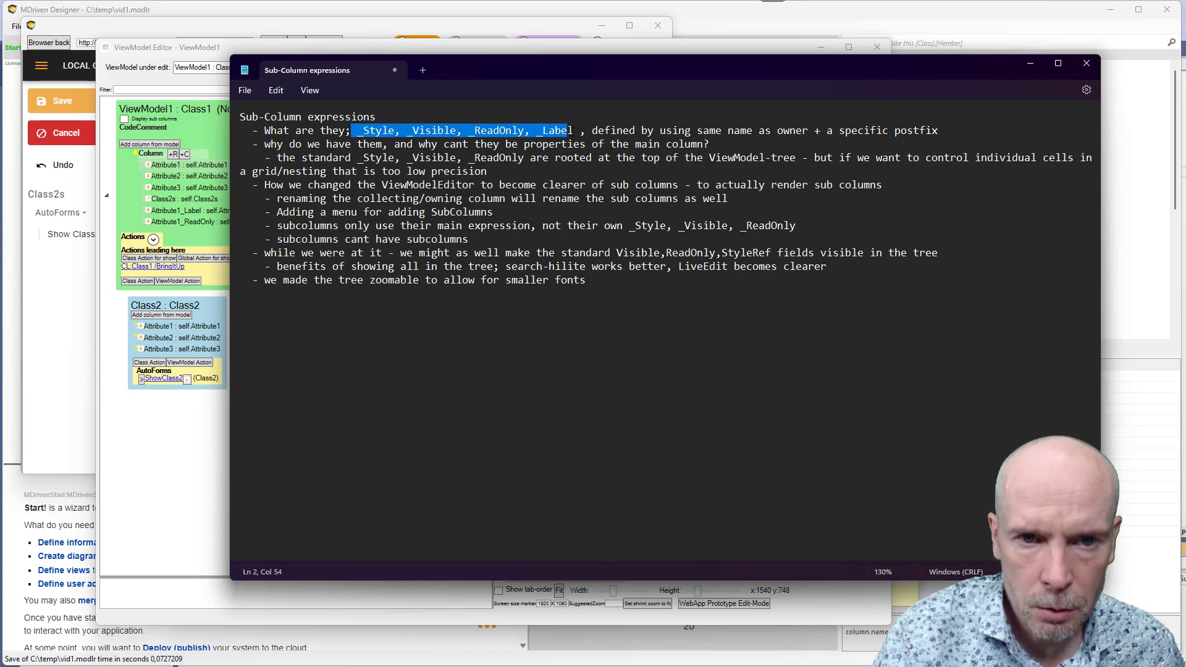
click(499, 129)
double_click(420, 130)
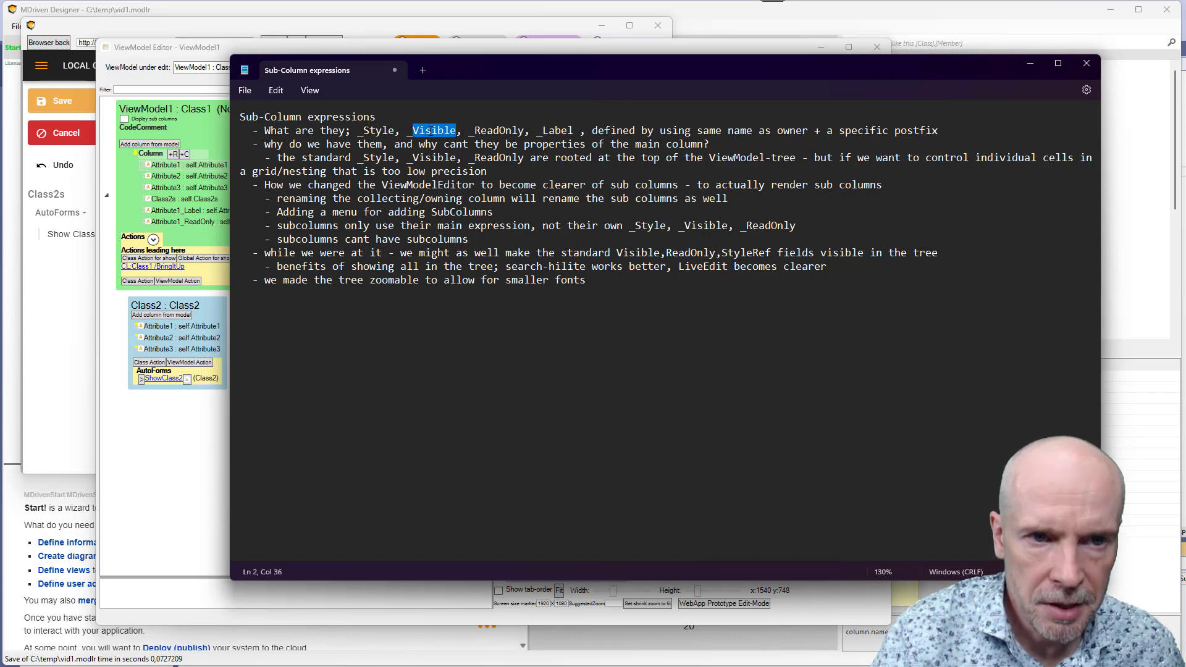
double_click(384, 131)
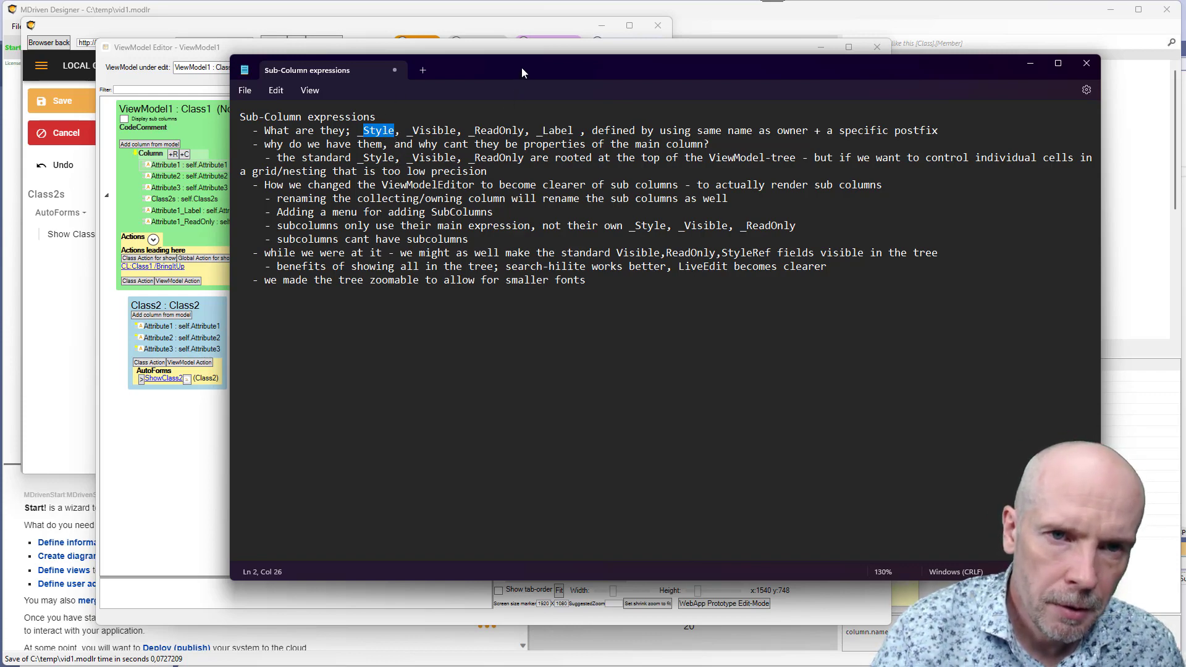
drag(521, 68, 523, 77)
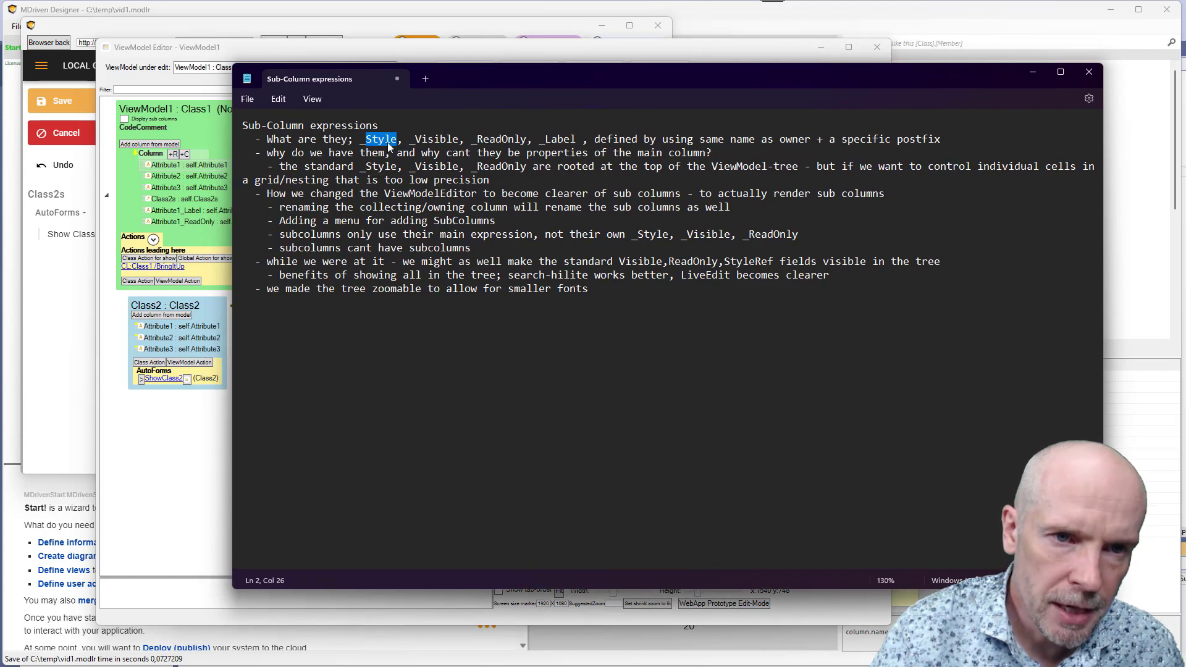
double_click(435, 139)
double_click(500, 139)
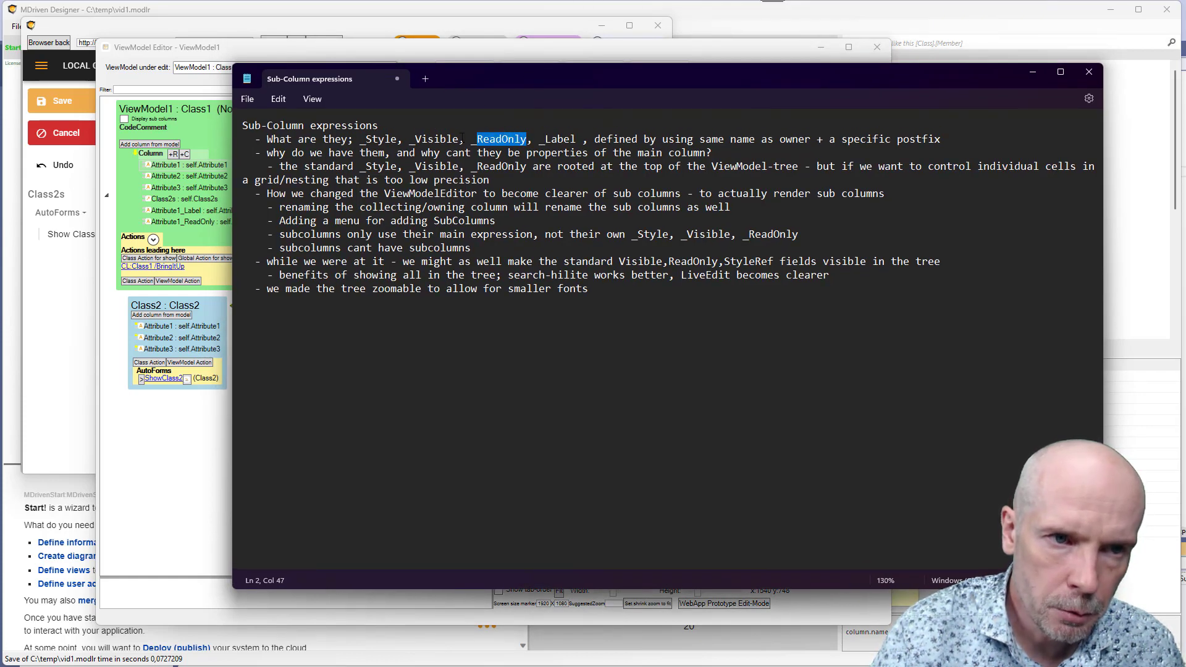
- Return to the ViewModel Editor, show the properties of the root Attribute1 column and mark its style reference as an expression
click(186, 66)
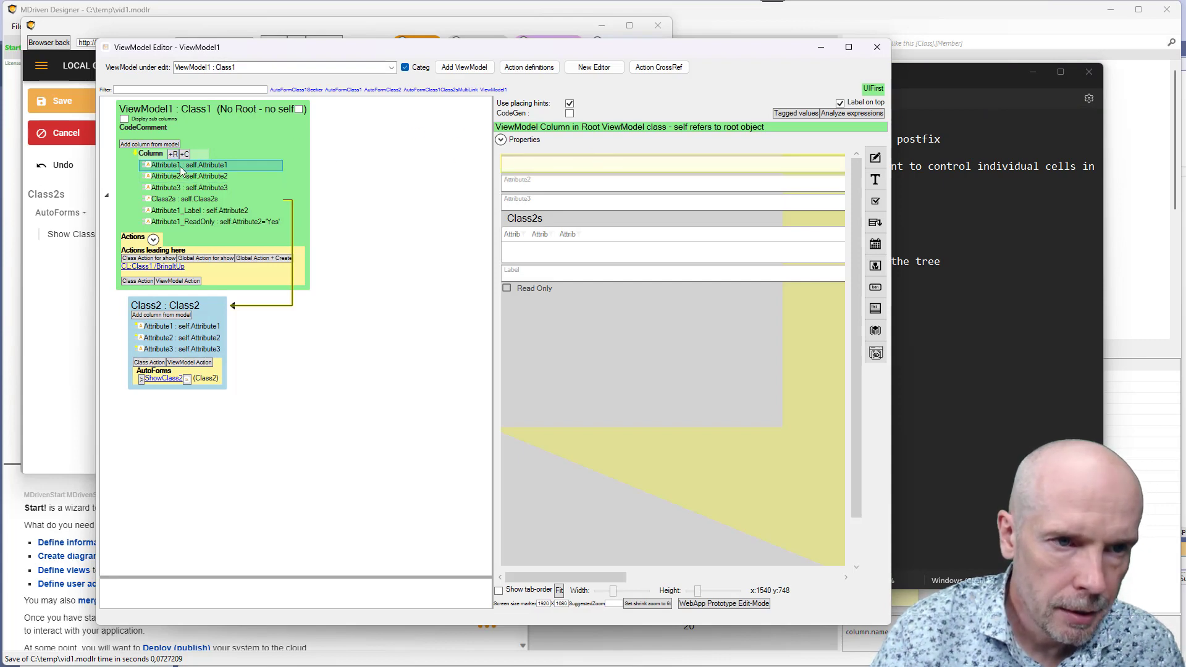
click(500, 140)
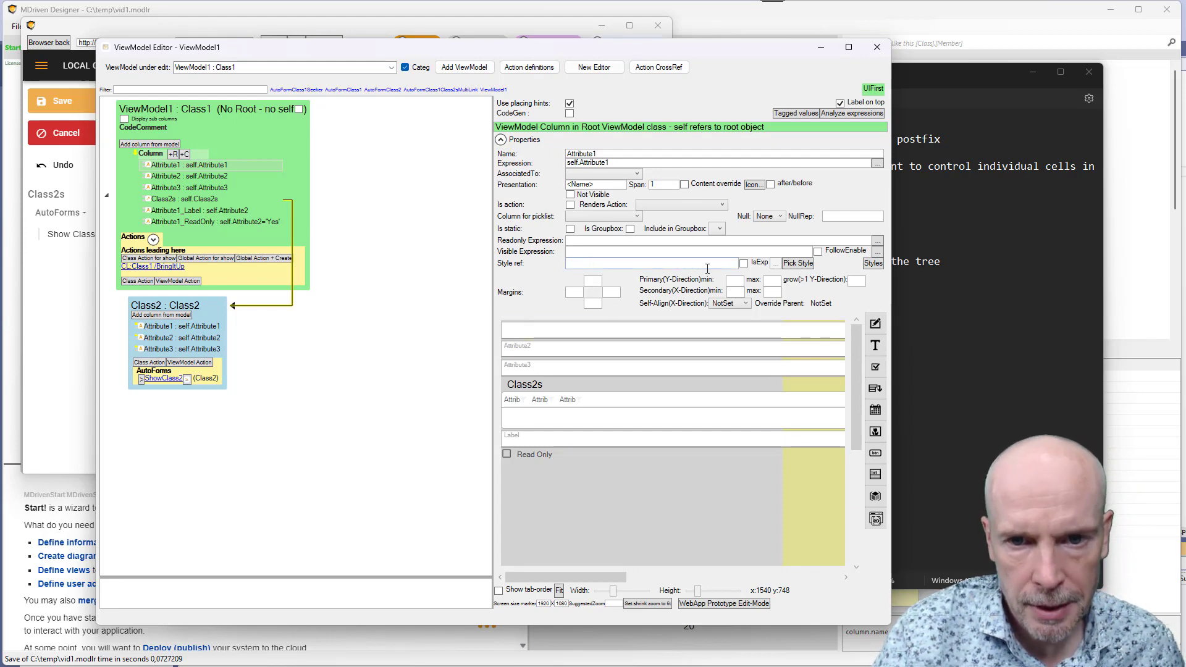
click(744, 264)
click(685, 265)
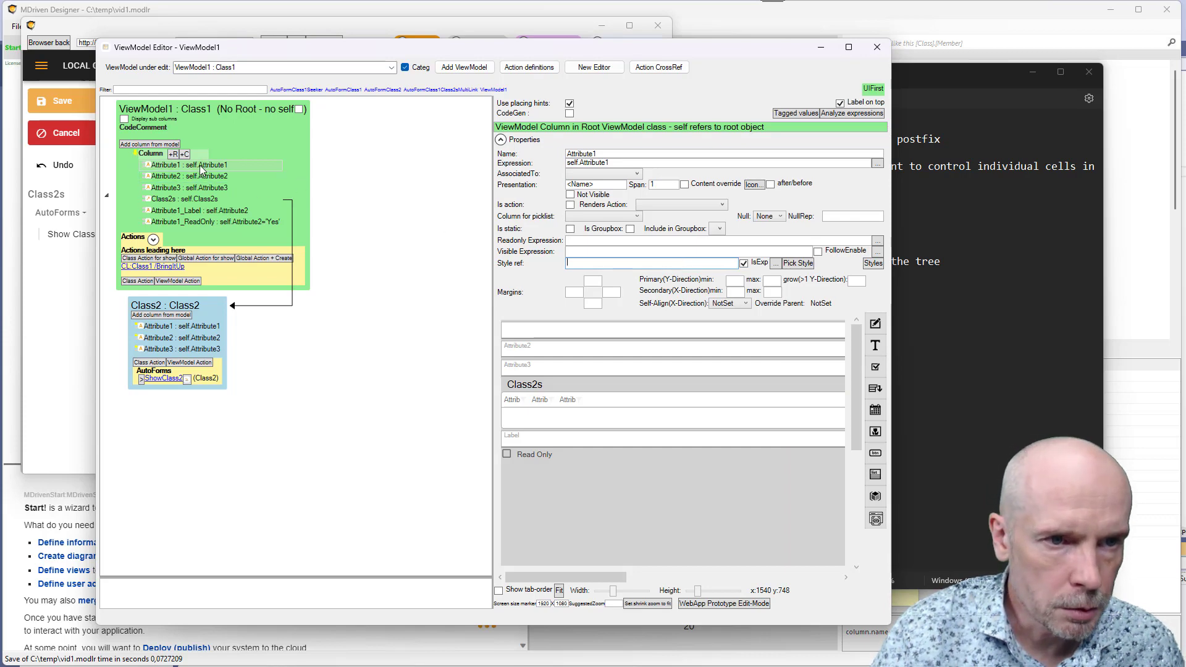
click(588, 242)
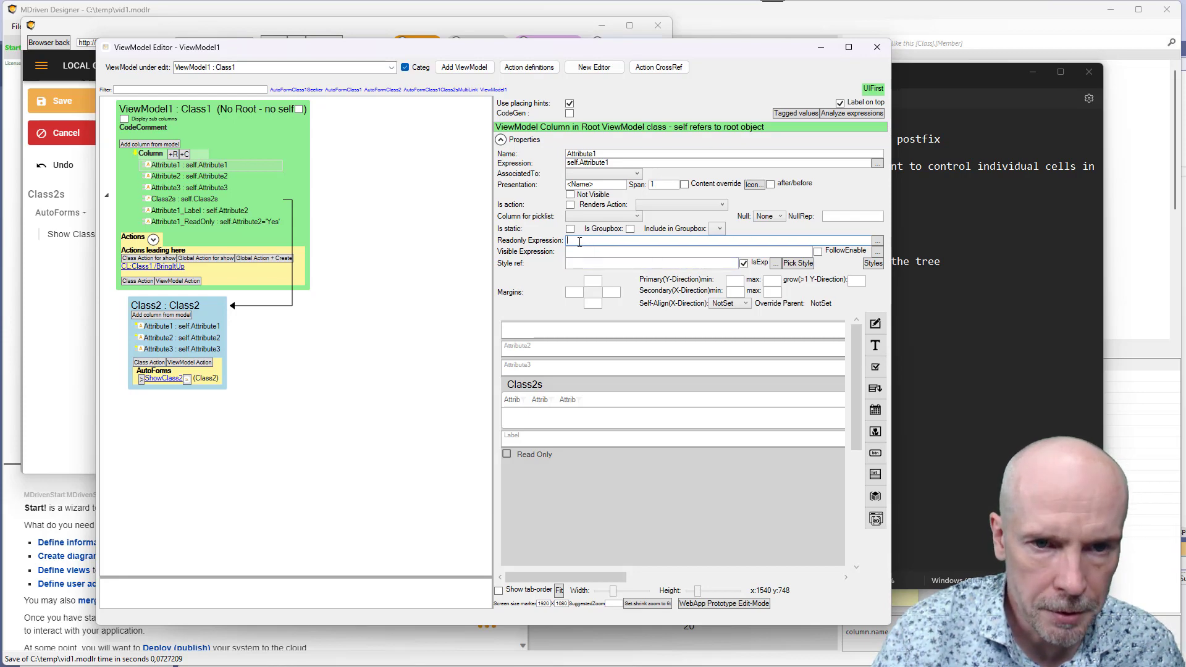
- Set the readonly expression of Attribute1 in the nested Class2 to true and inspect its context in the OCL editor
click(188, 220)
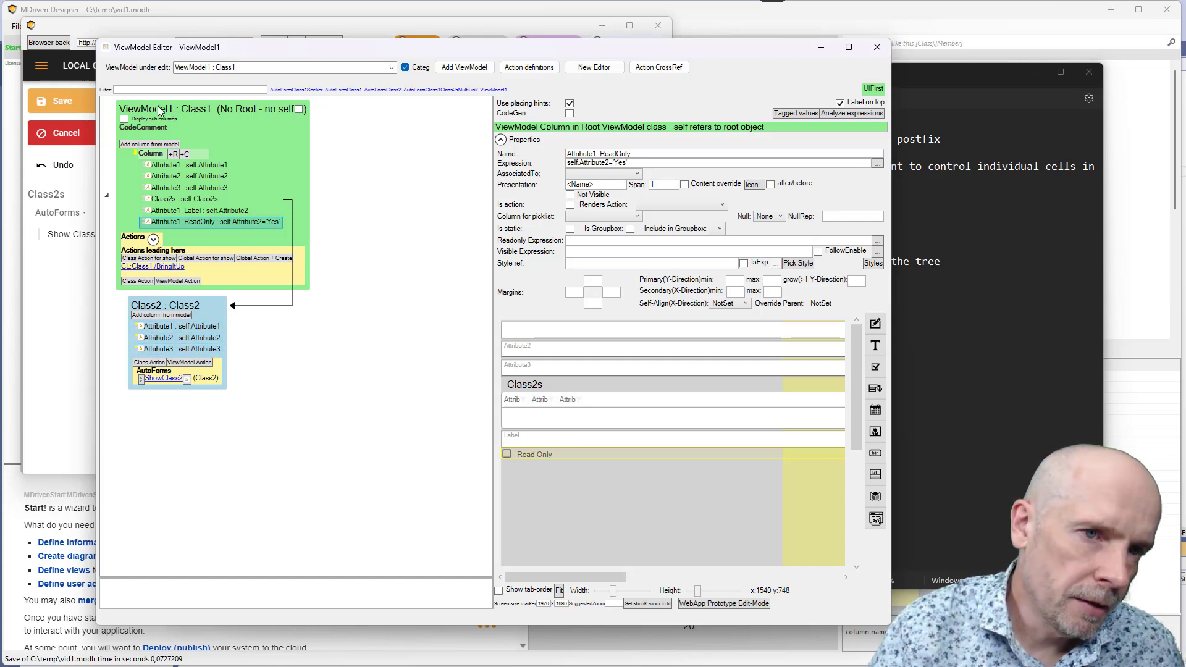
click(156, 327)
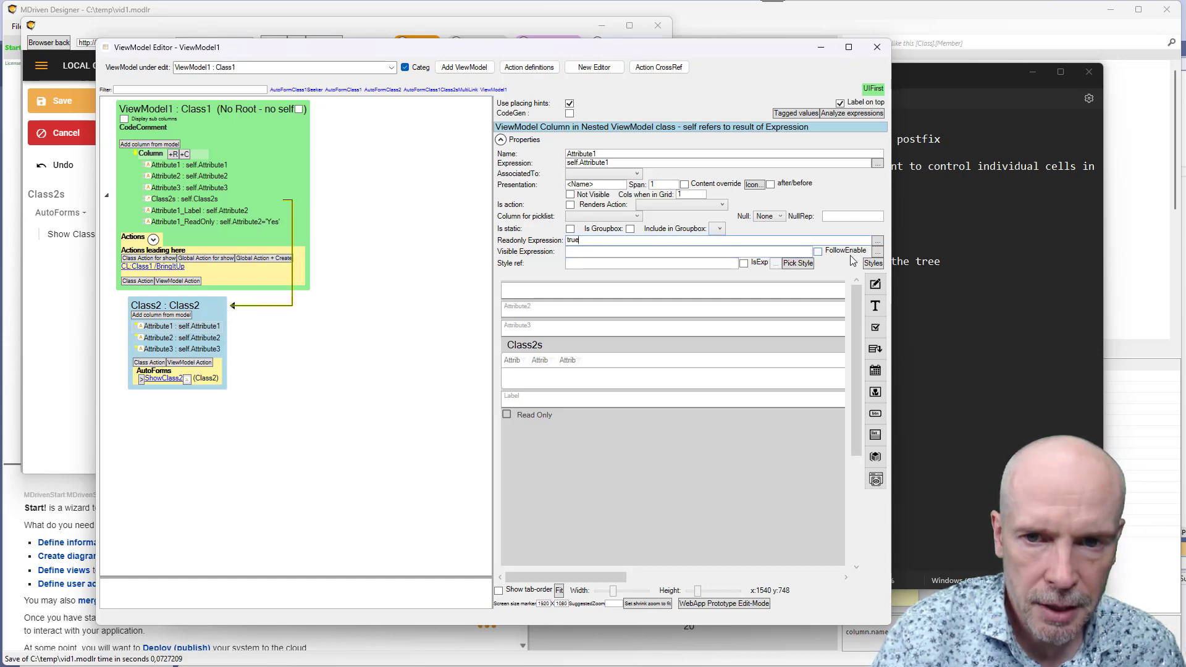
click(877, 240)
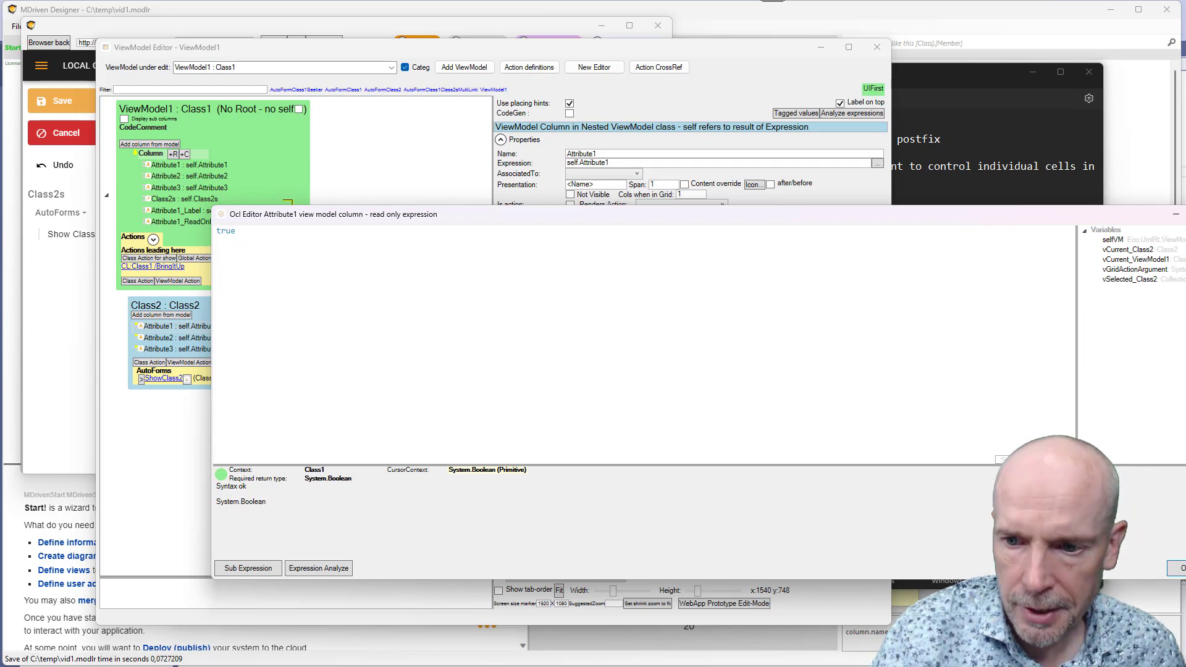
drag(1185, 579, 1077, 524)
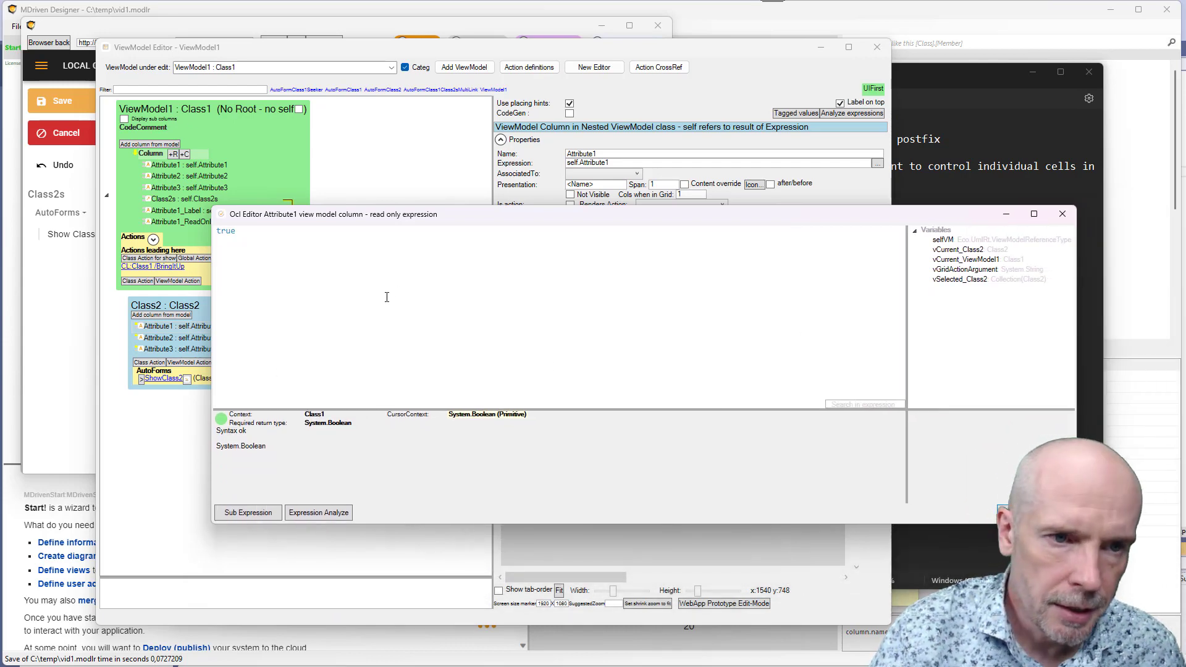
click(1061, 216)
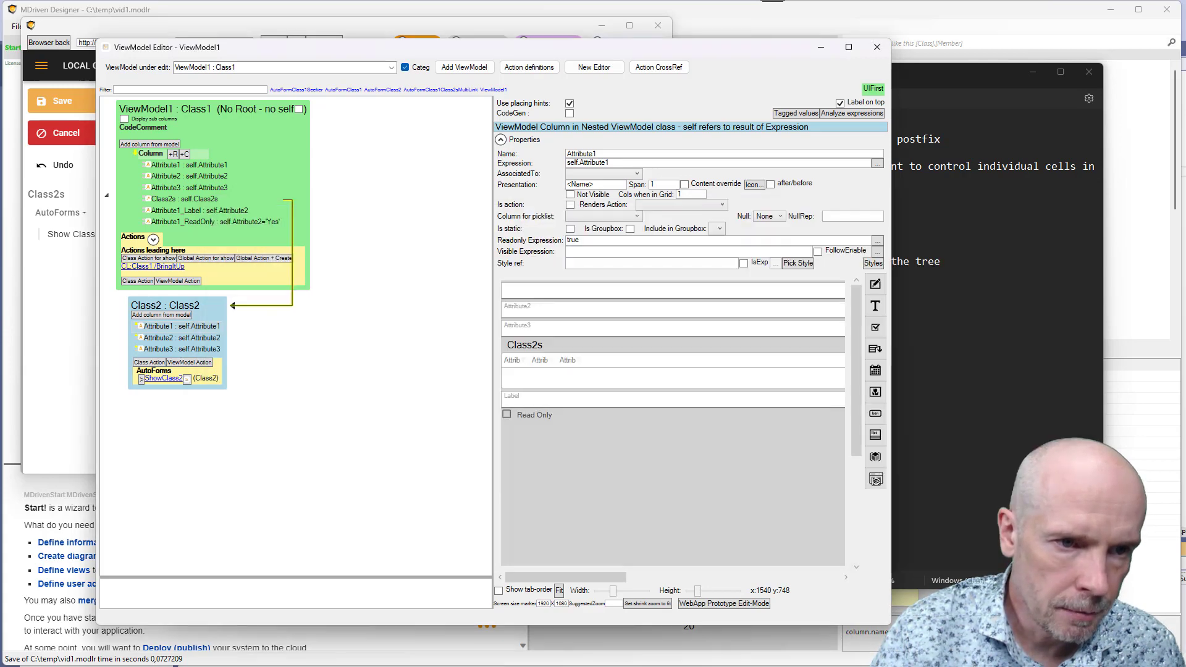
- Open the tagged values of the Class2s column and refresh the value store from the wiki
click(181, 199)
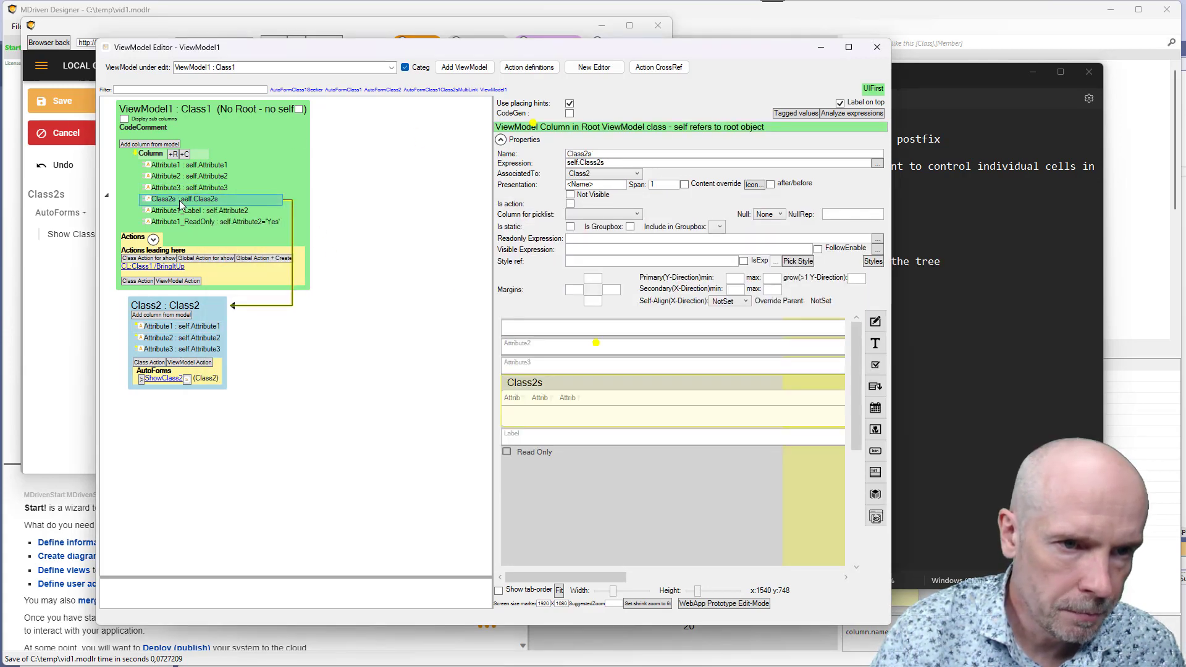
click(796, 113)
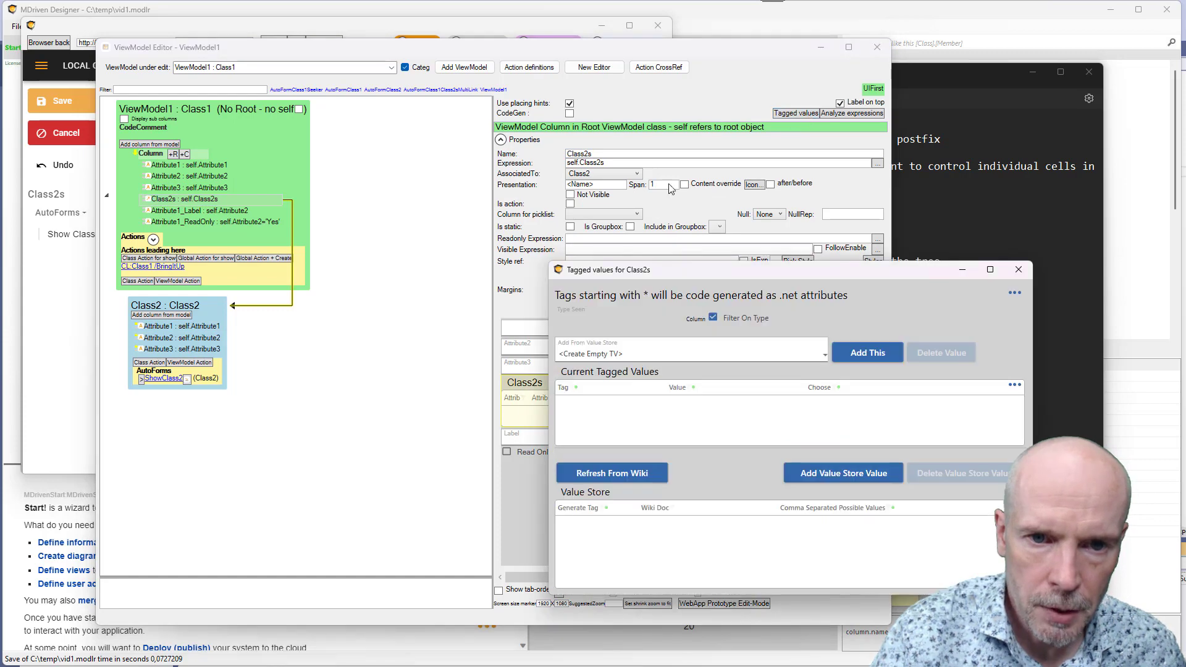
click(656, 357)
click(655, 357)
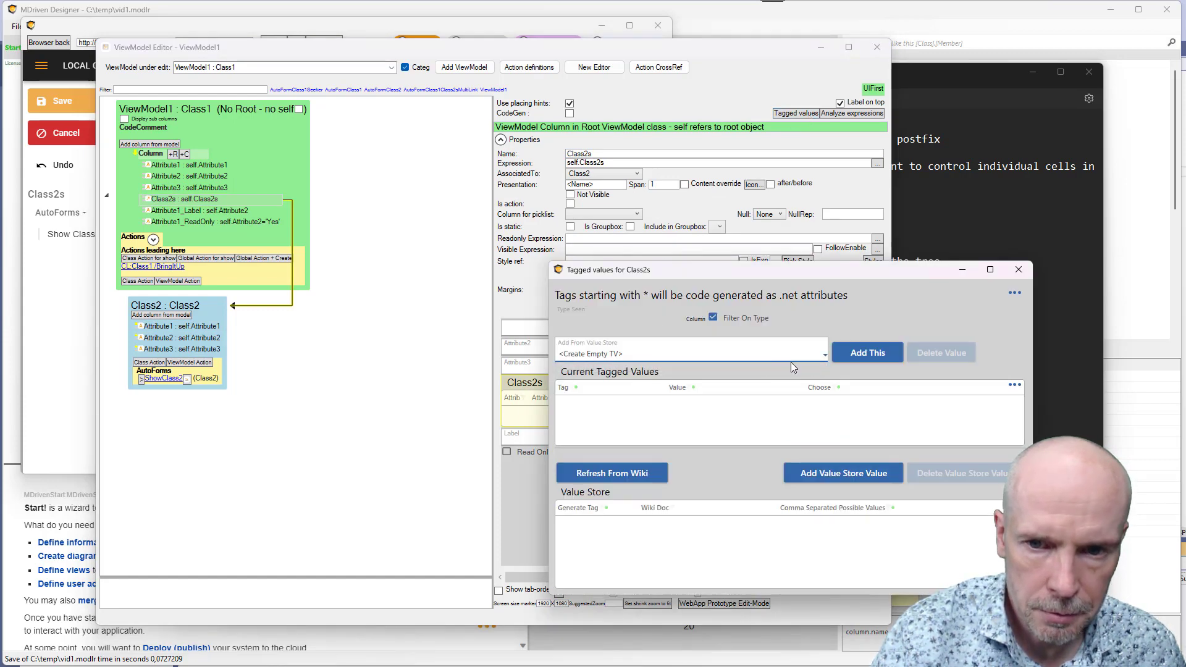
click(580, 479)
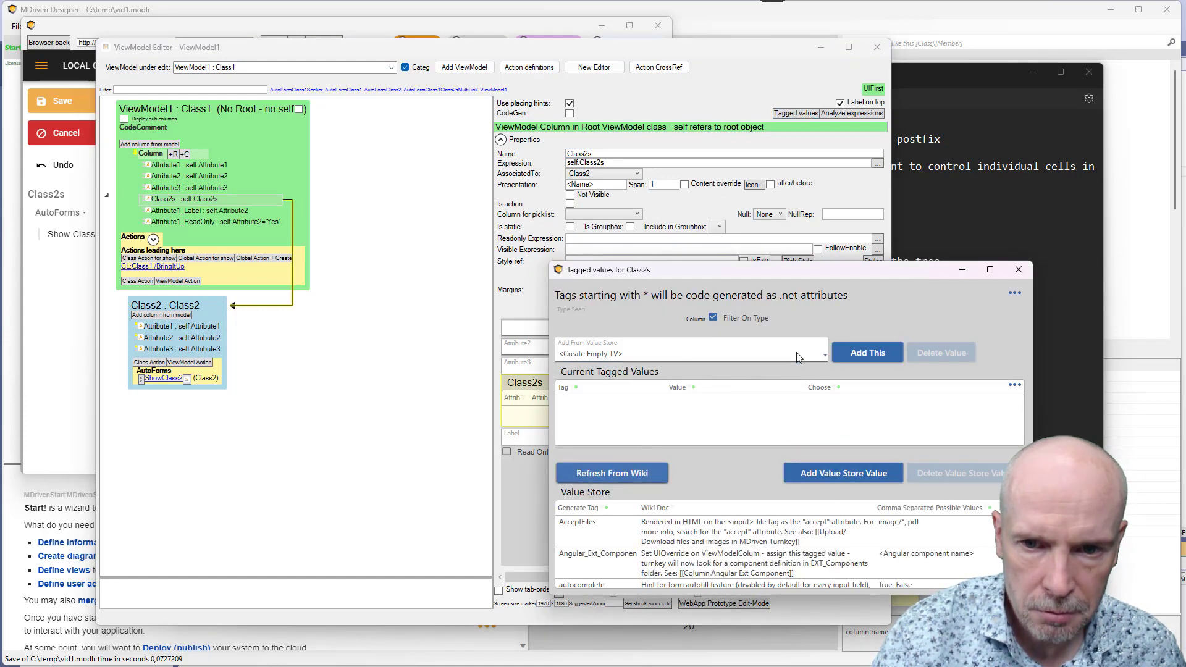
- Browse the available tags for Class2s from Eco.BlobType to HideHeading and close the tagged values without adding one
click(750, 359)
key(e)
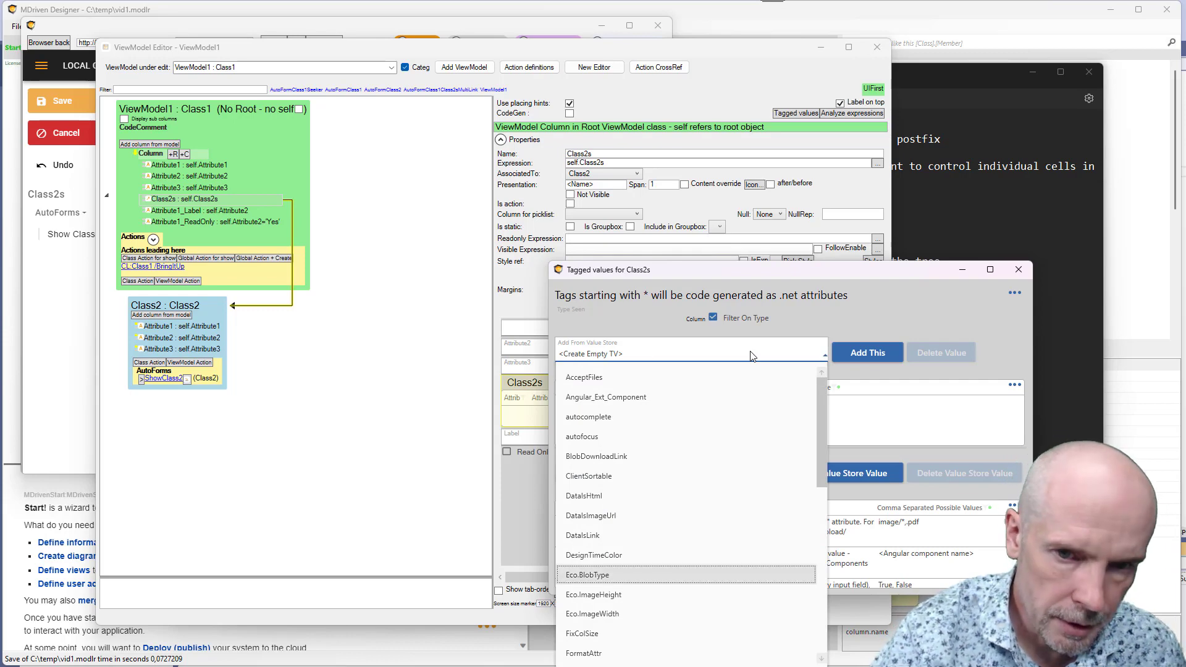
key(Down)
key(Down)
key(Down)
key(Down)
key(Down)
key(Down)
key(Down)
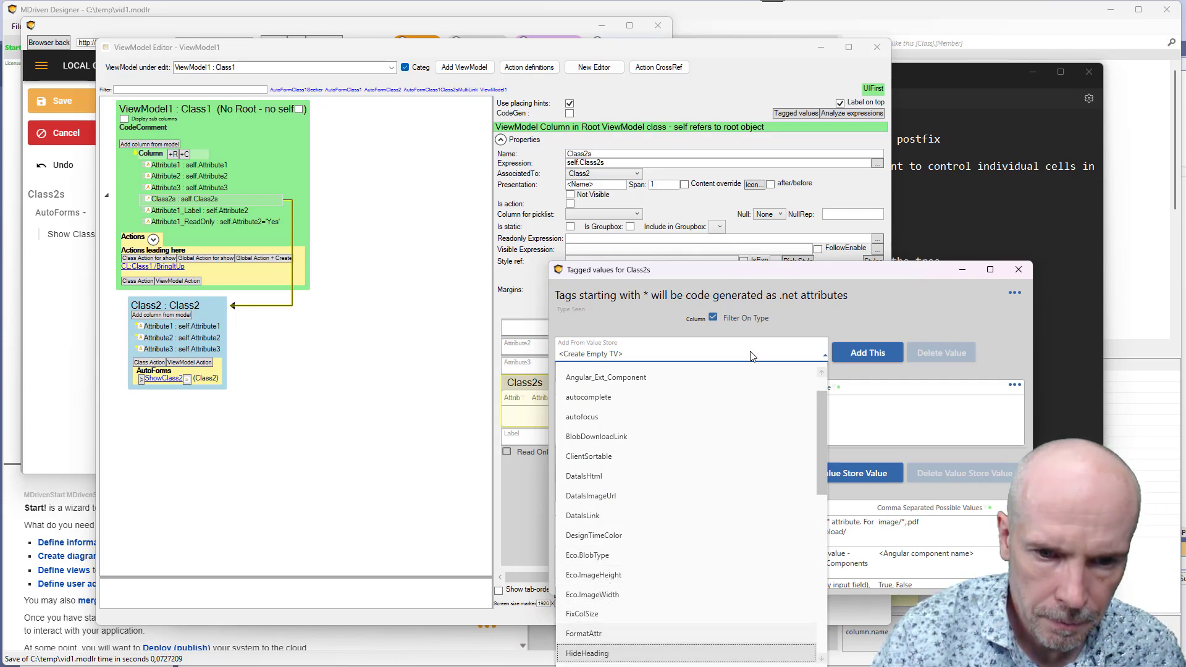
click(750, 351)
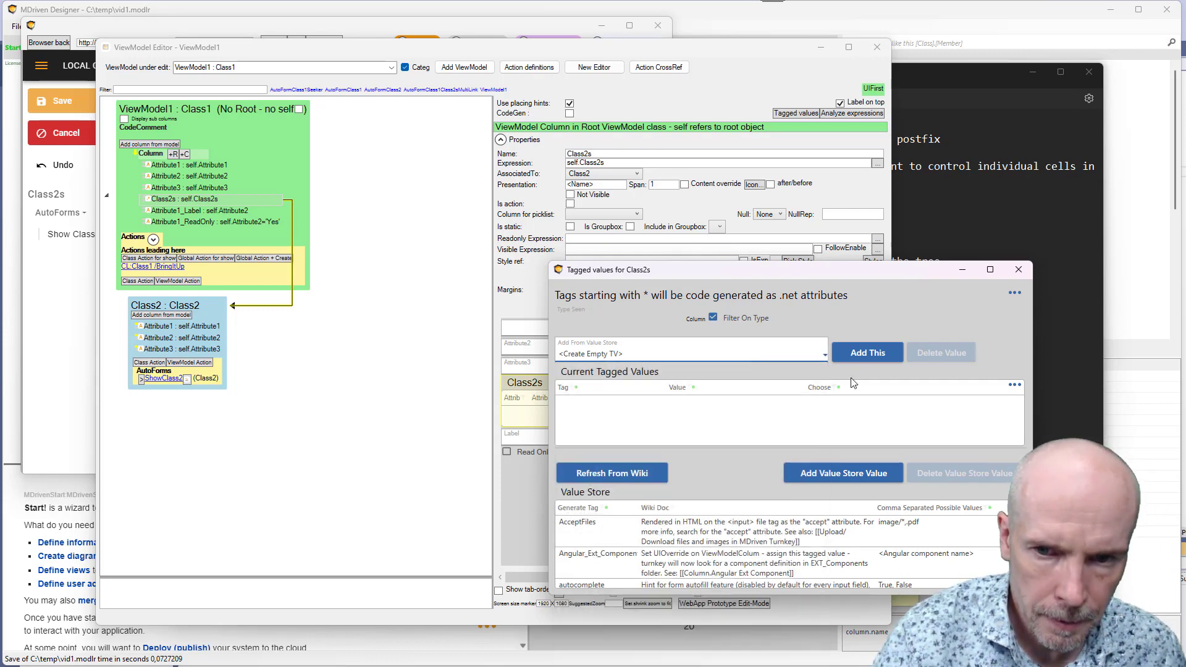
click(1017, 270)
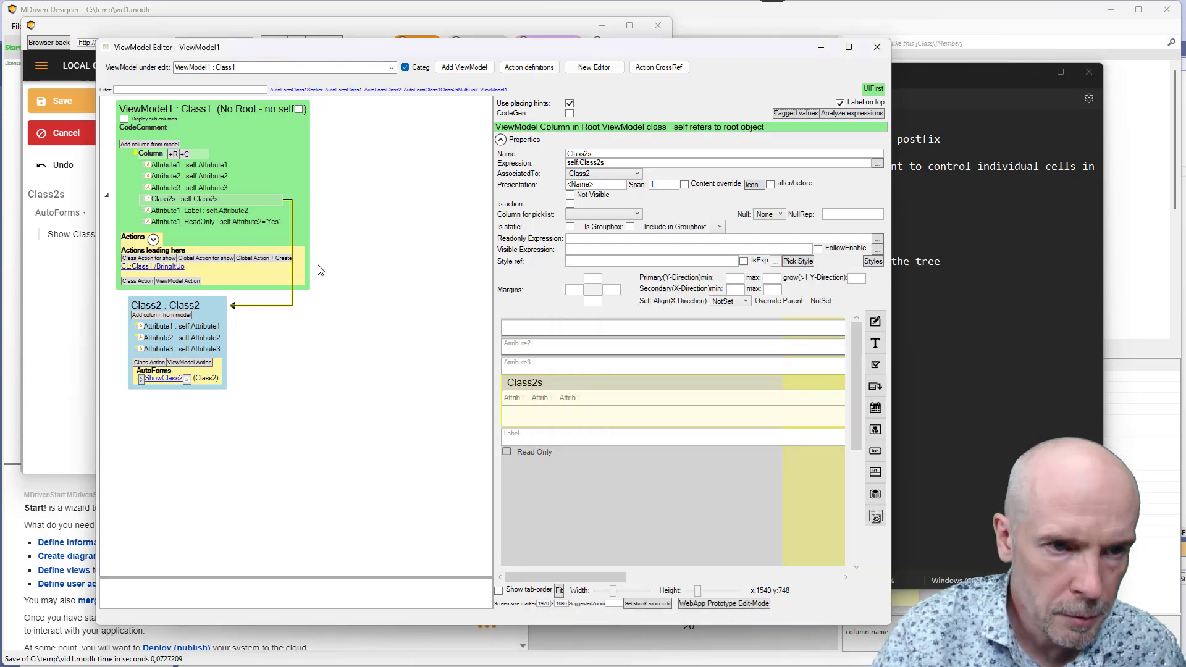
- Add the Editable tagged value set to True to the nested Class2 level and check the grid in the running web form
click(167, 308)
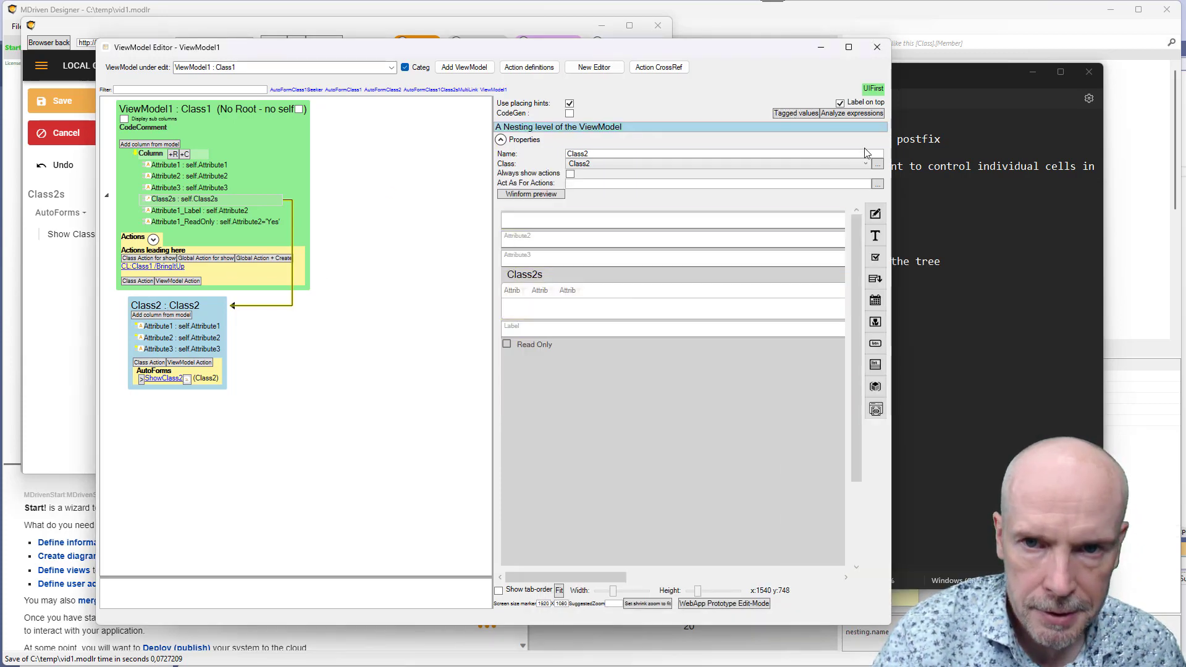
click(795, 113)
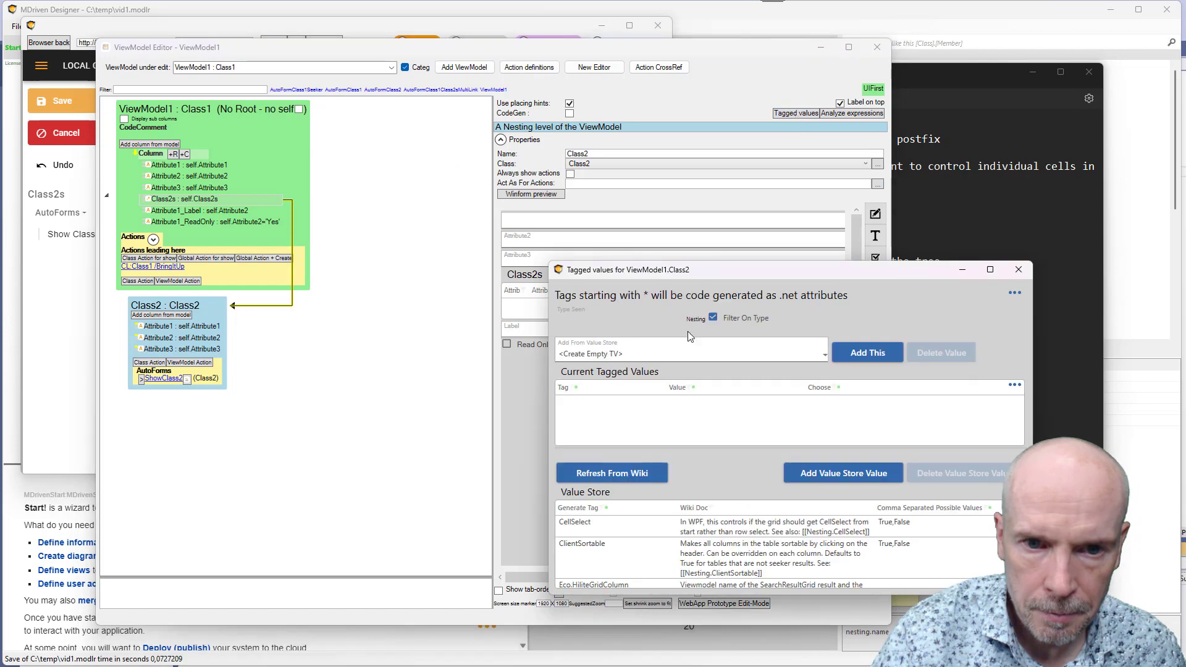
click(644, 353)
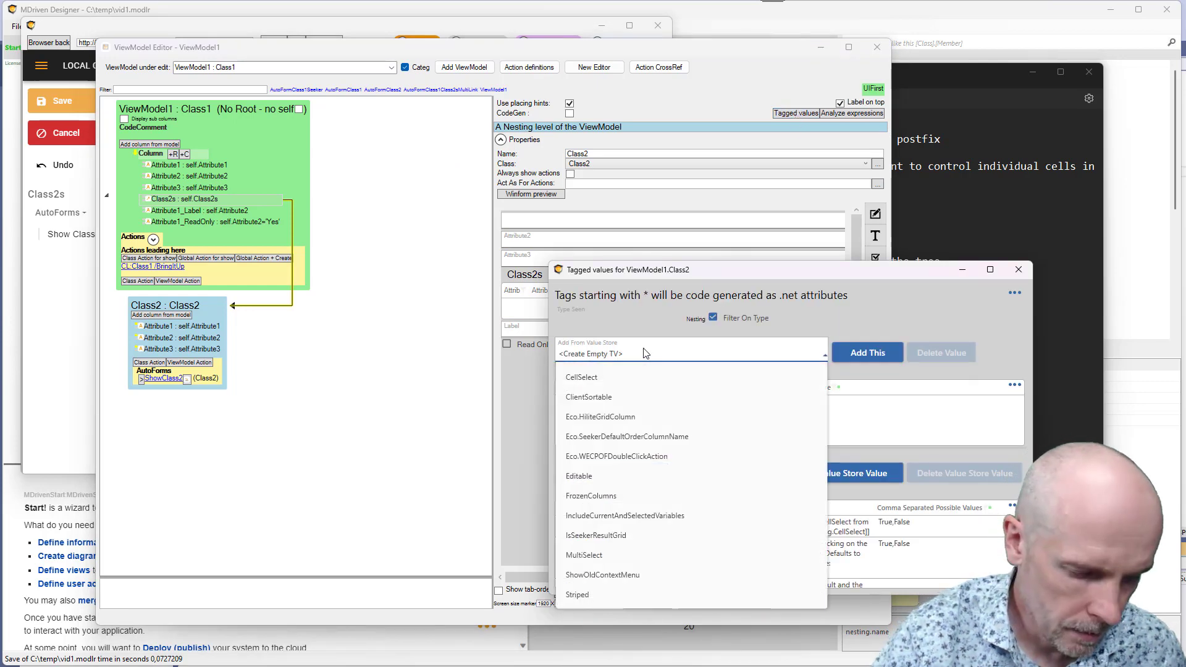
click(593, 475)
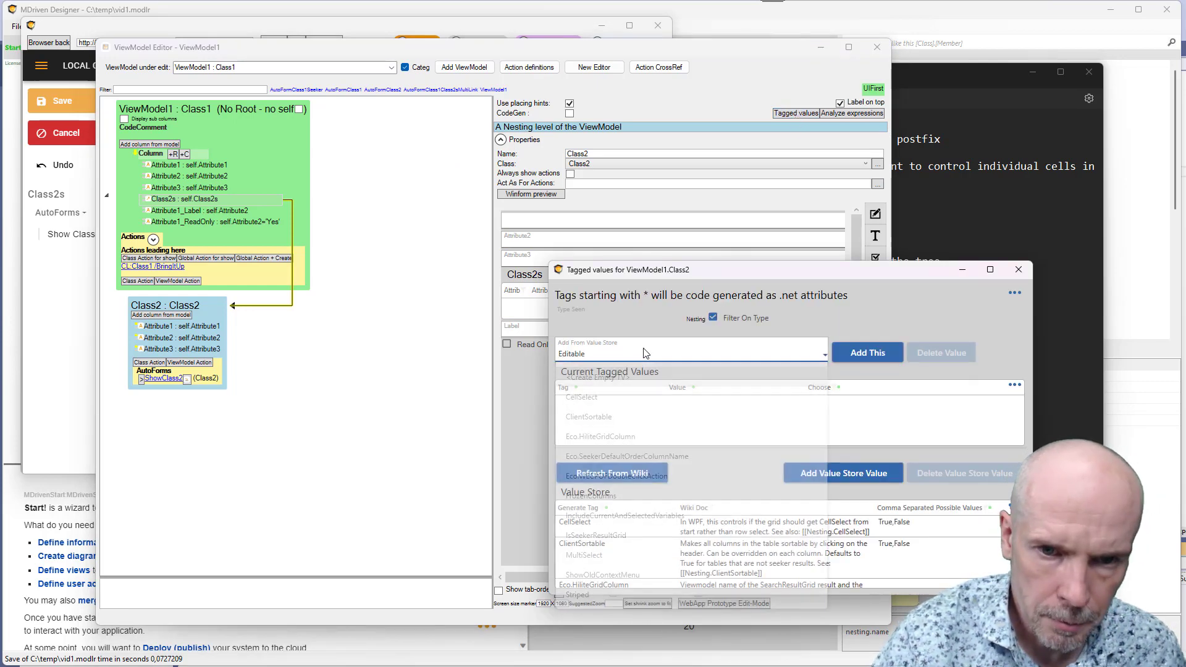
click(867, 353)
click(814, 404)
click(815, 404)
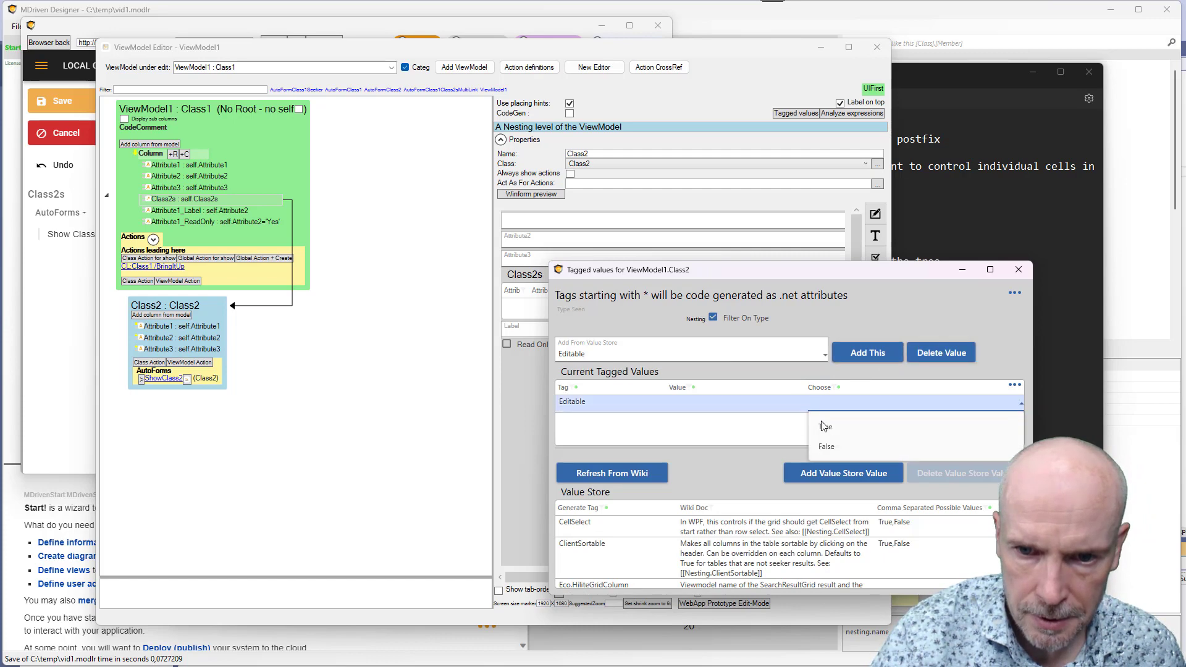
click(823, 427)
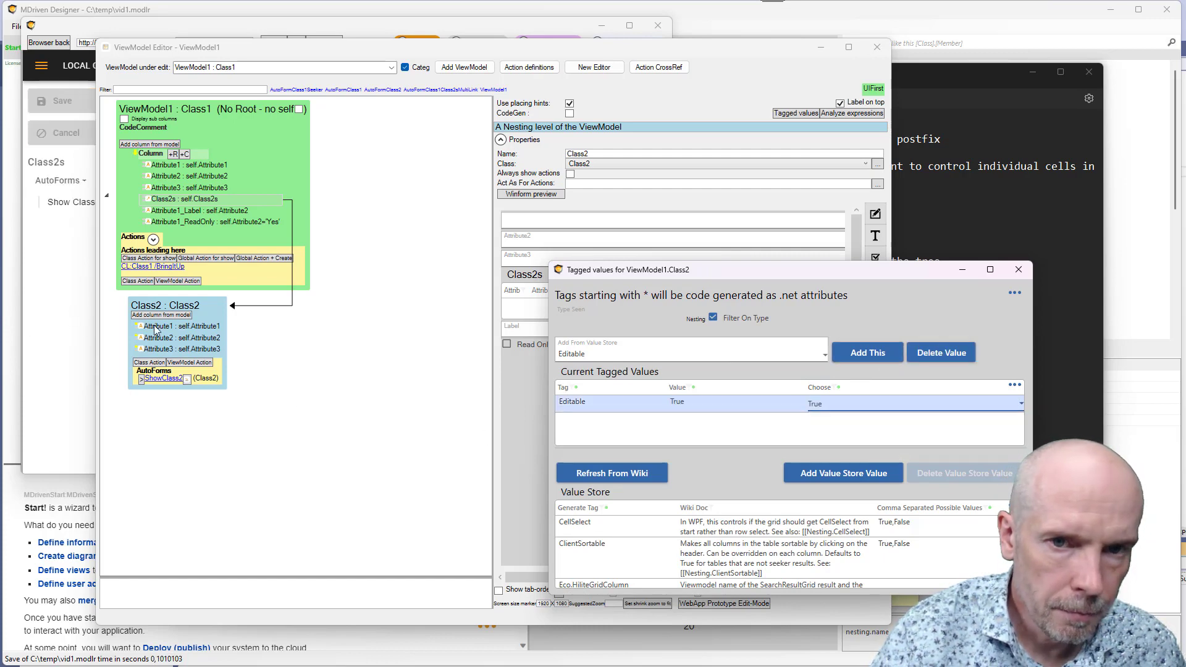
click(1019, 269)
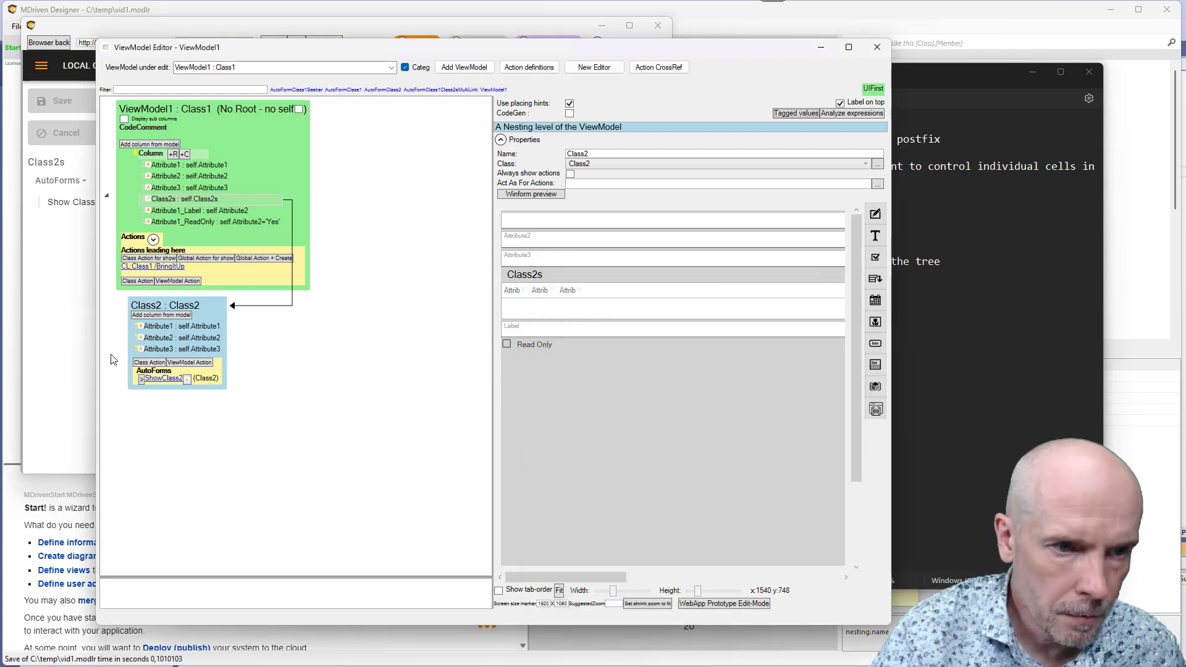
click(59, 345)
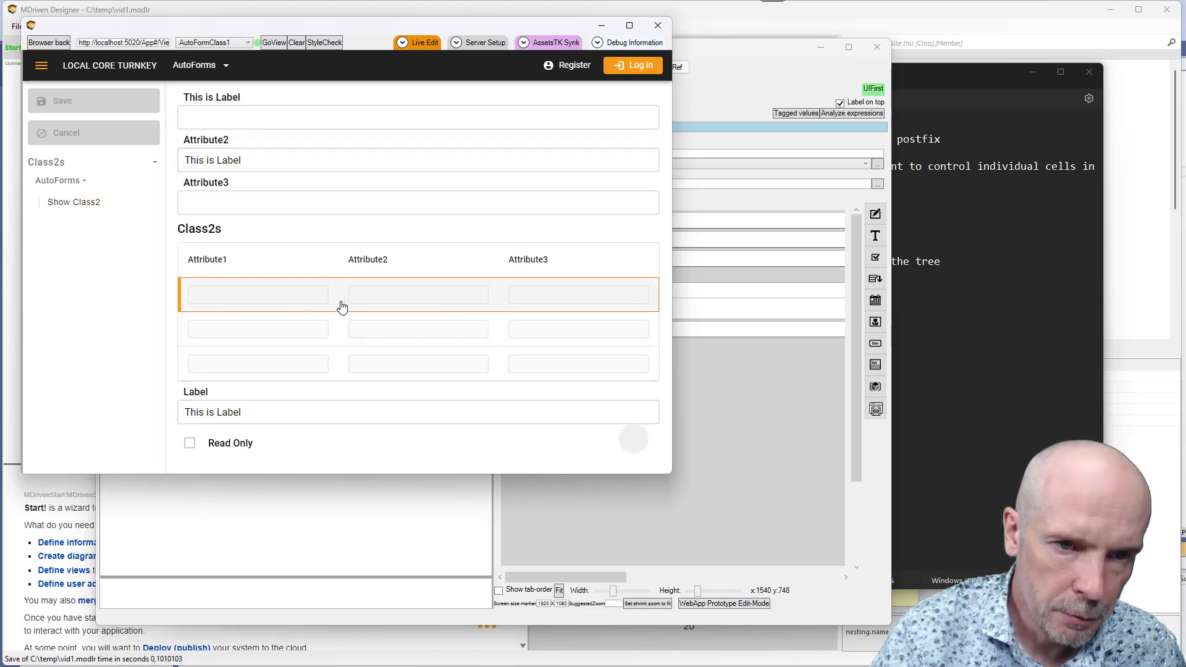
- Clear the readonly expression of Attribute2 in the nested Class2 and check its cells in the running form's Class2s grid
key(alt+Tab)
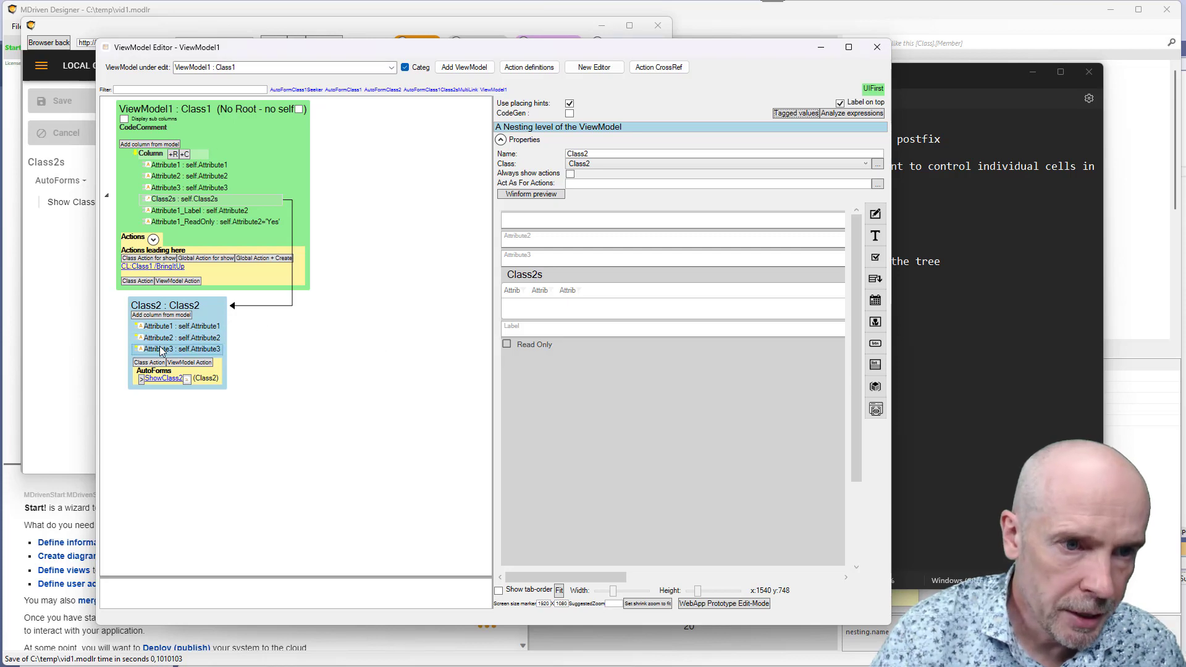
click(184, 337)
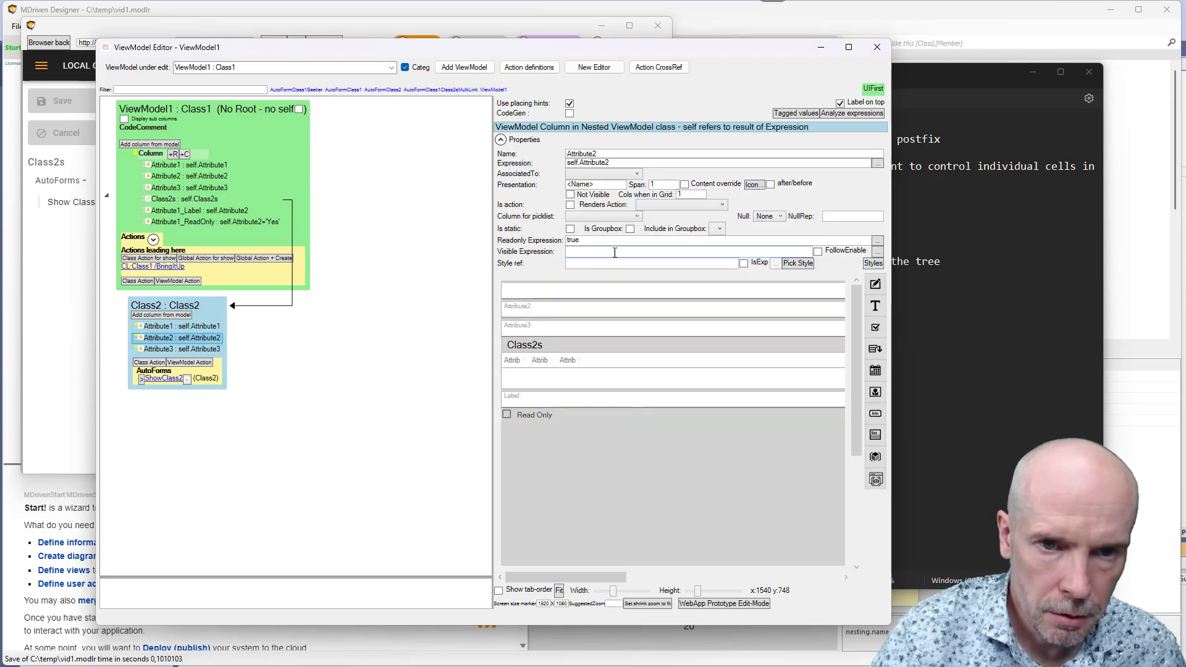
drag(599, 240, 510, 240)
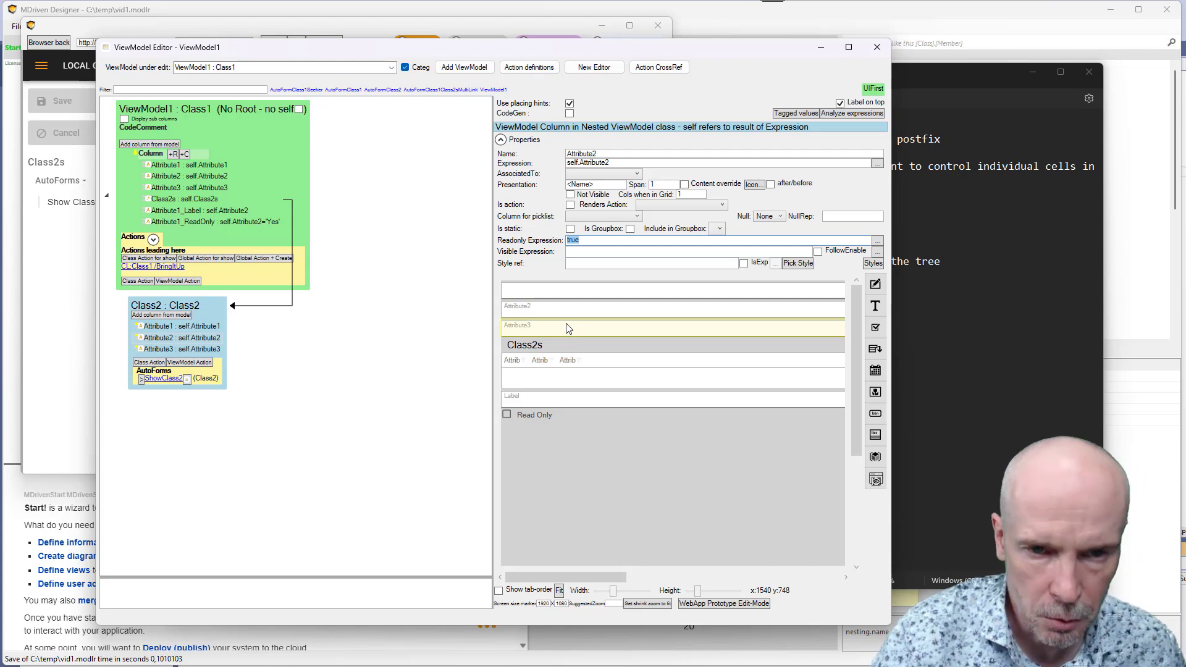
key(Delete)
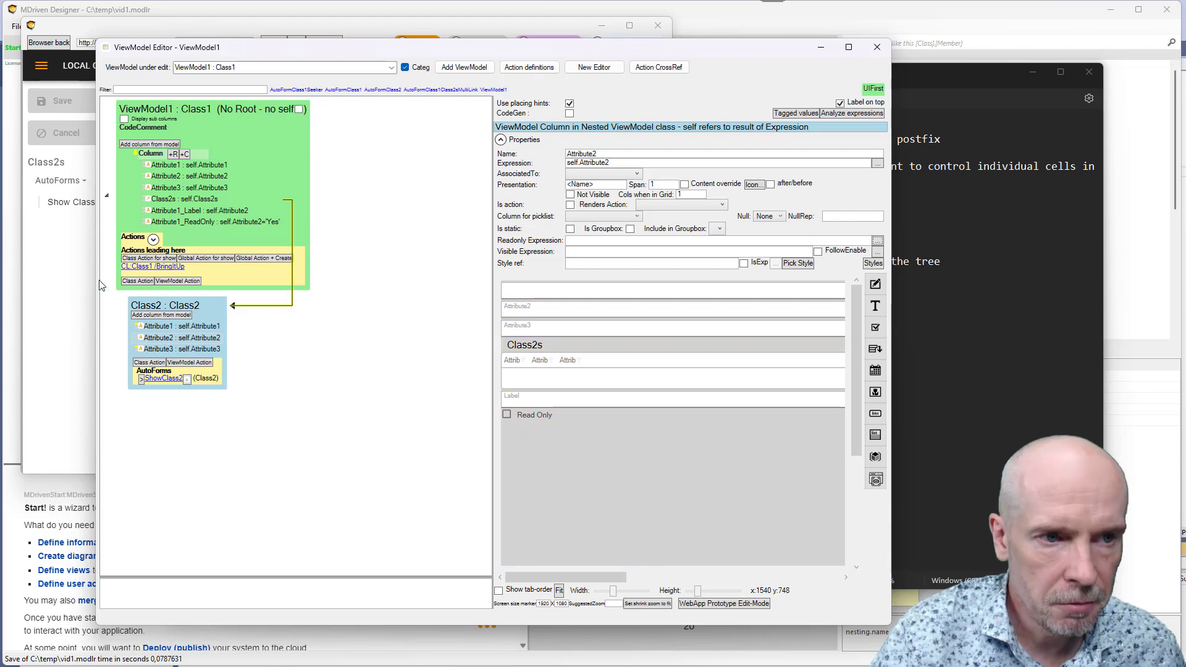
click(43, 287)
click(391, 299)
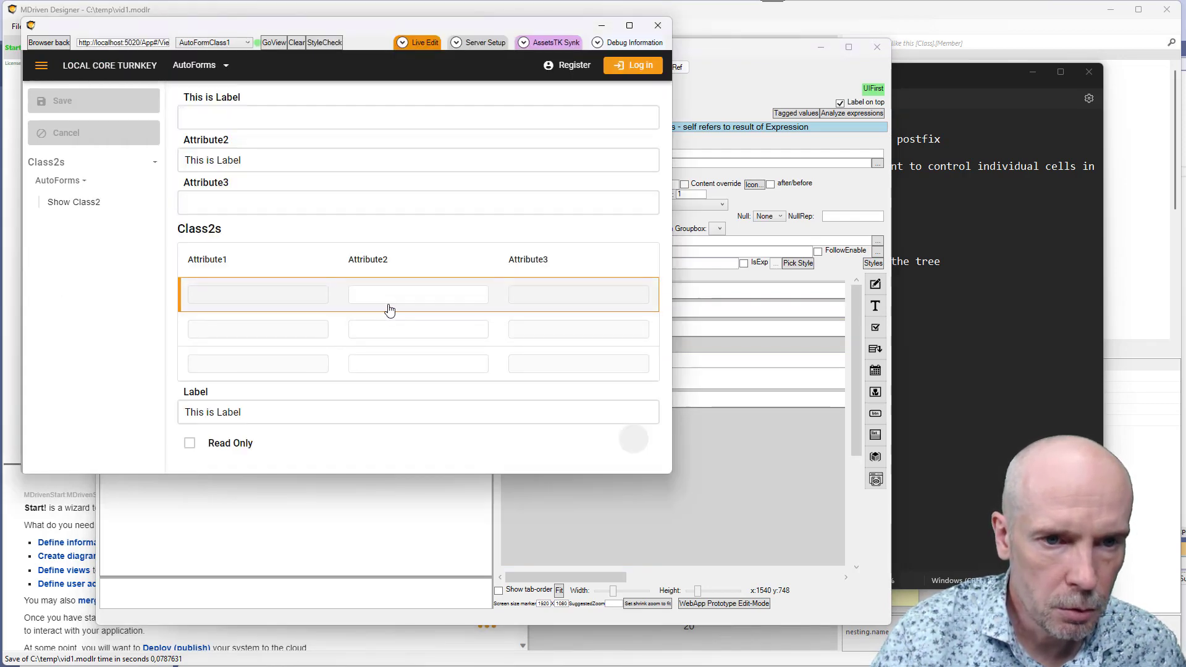
click(387, 366)
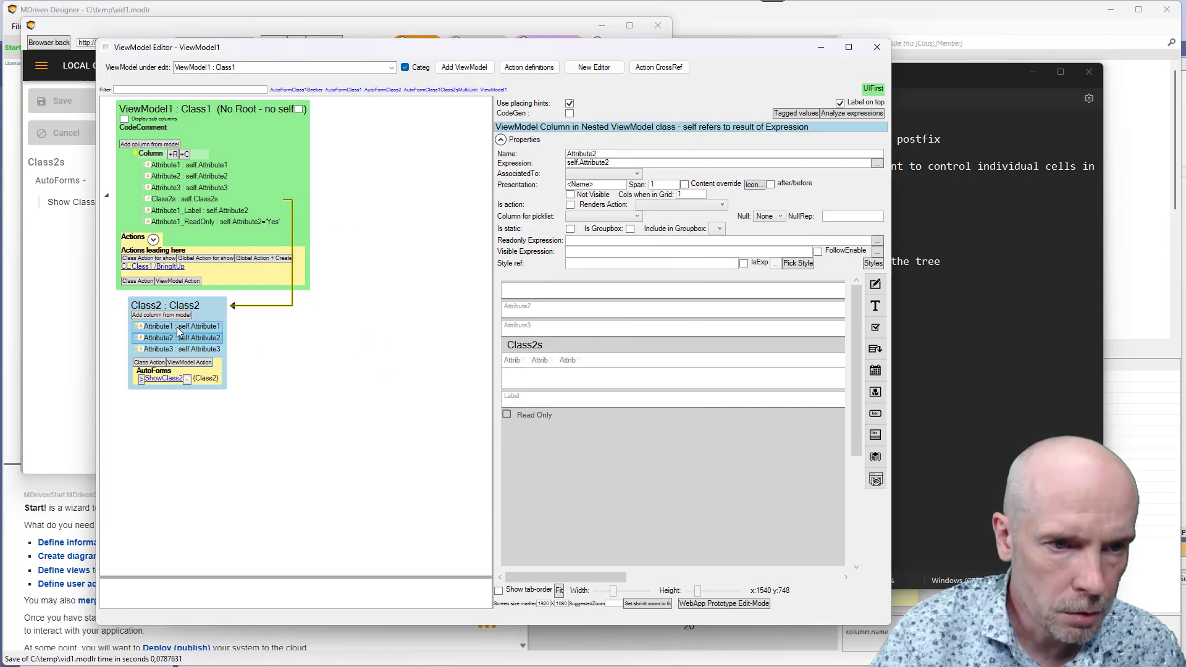
- Clear the readonly expression of Attribute1 in the nested Class2 and test cell selection in the running form's grid
click(185, 326)
drag(596, 241, 517, 249)
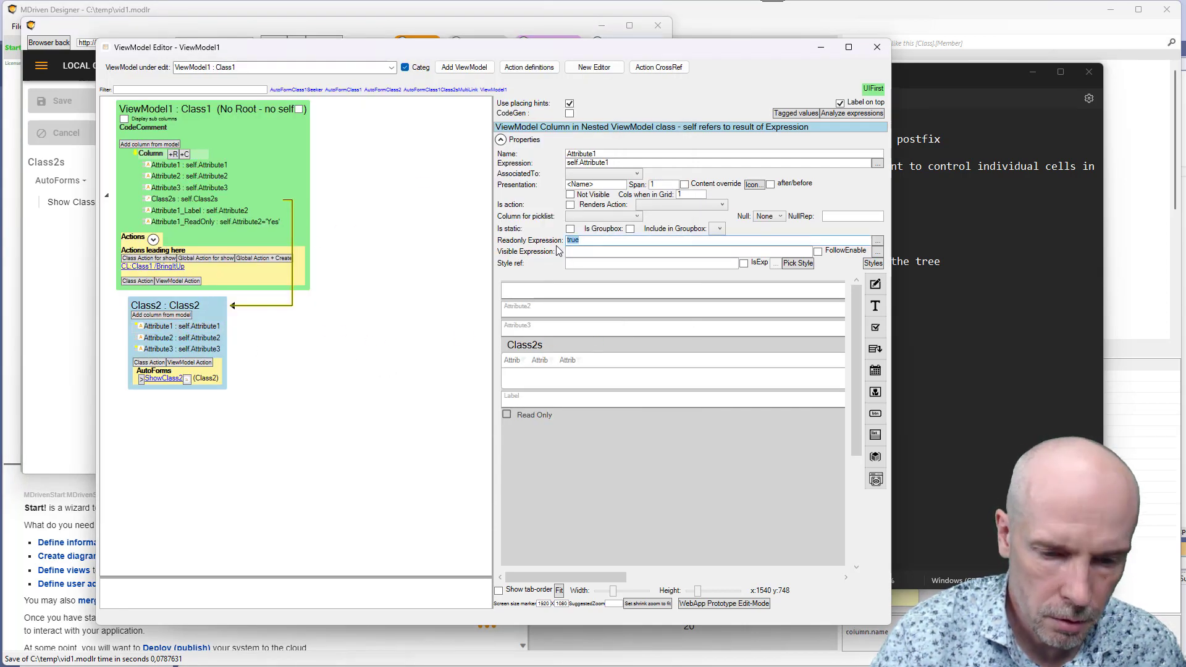
key(Delete)
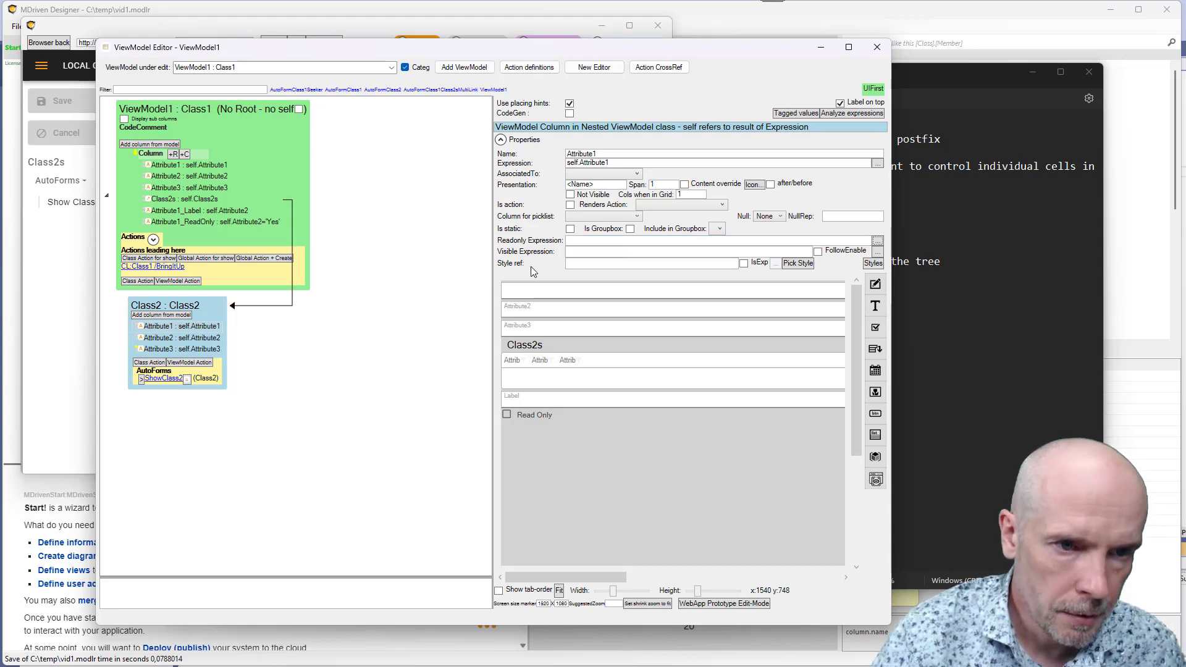
key(alt+Tab)
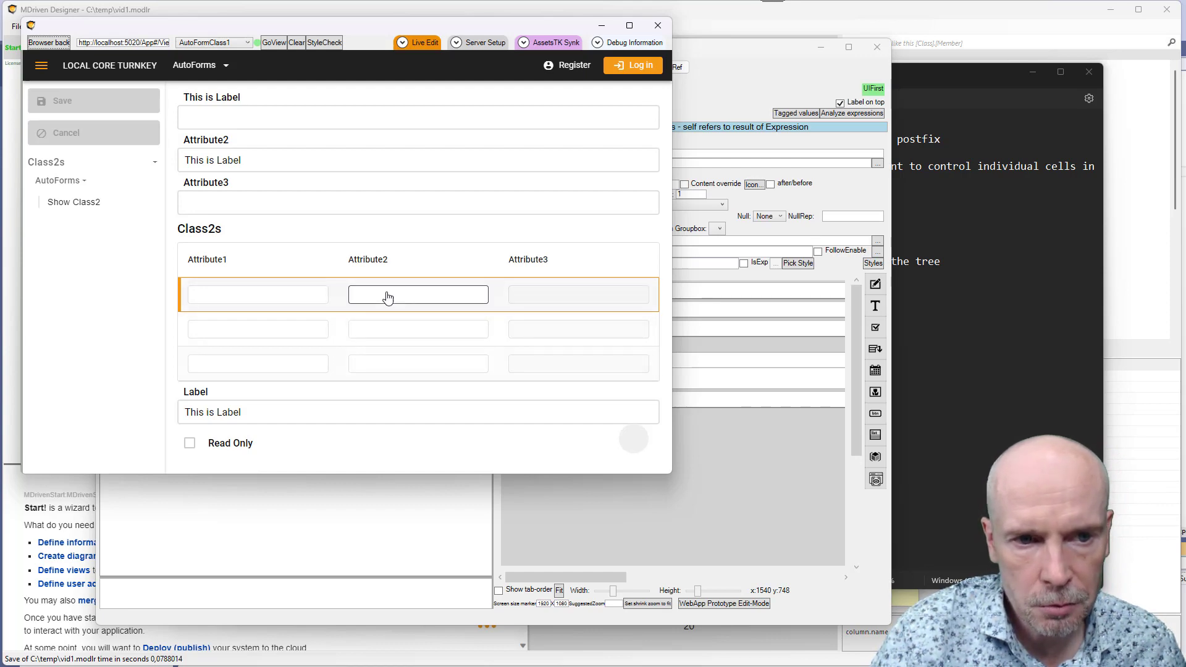
click(376, 335)
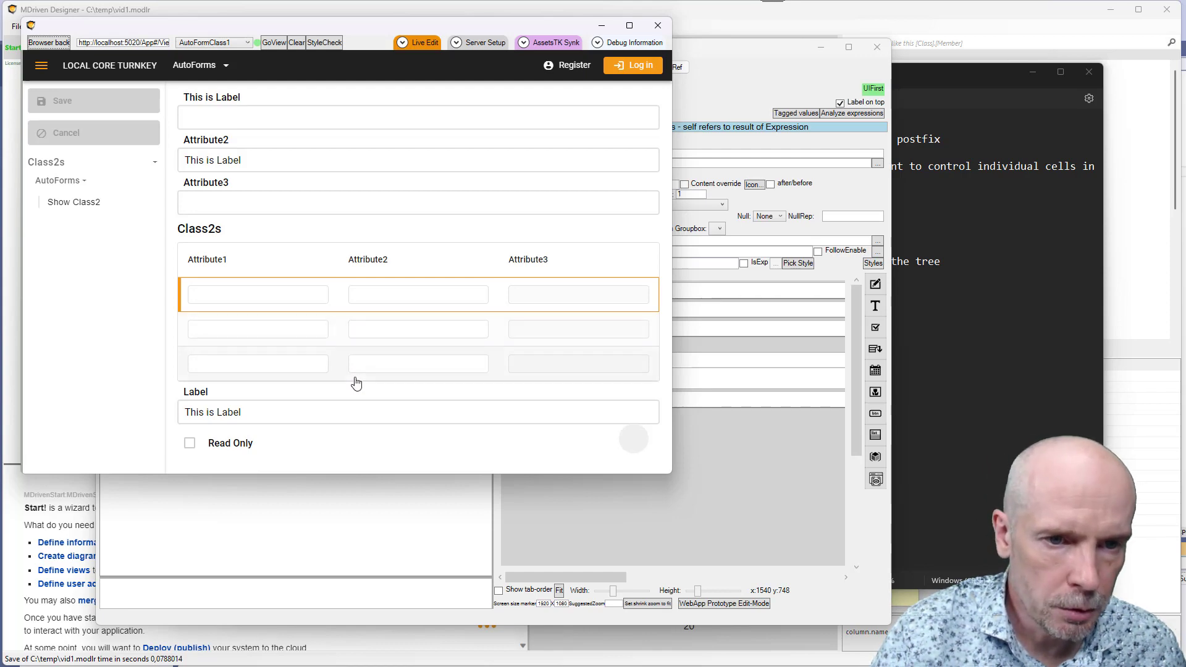
click(369, 332)
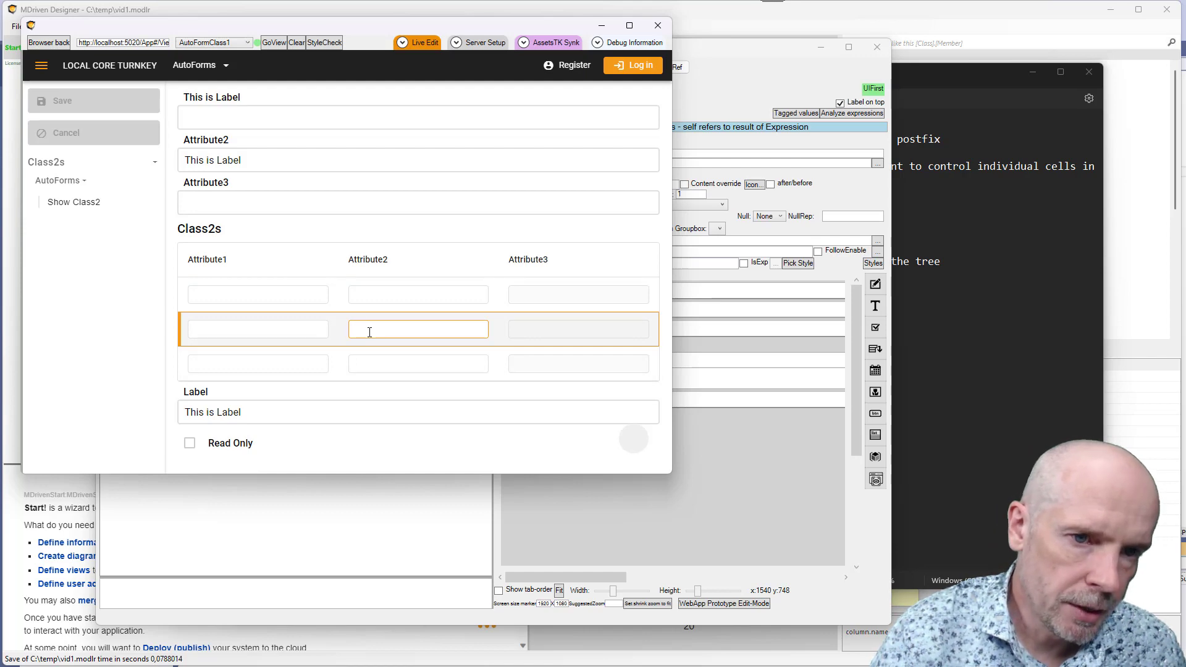
- Back in the ViewModel Editor, duplicate the nested Class2 column Attribute2 and rename the copy Attribute2_ReadOnly
key(alt+Tab)
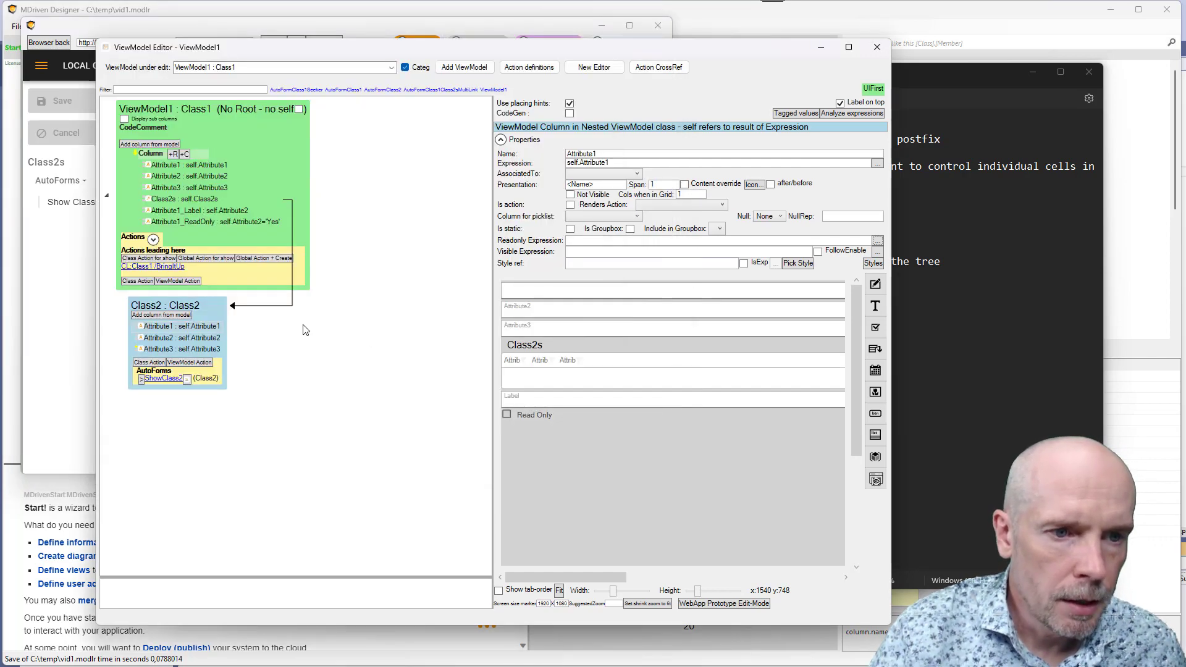
click(159, 340)
key(ctrl+c)
key(ctrl+v)
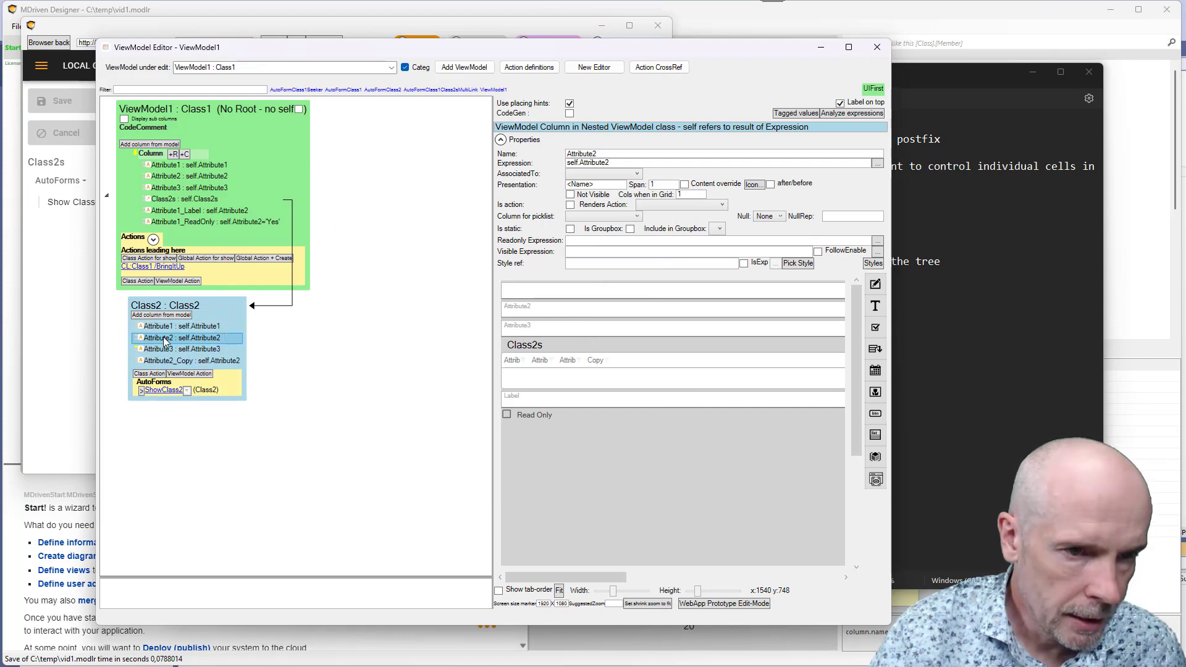
double_click(171, 362)
double_click(184, 363)
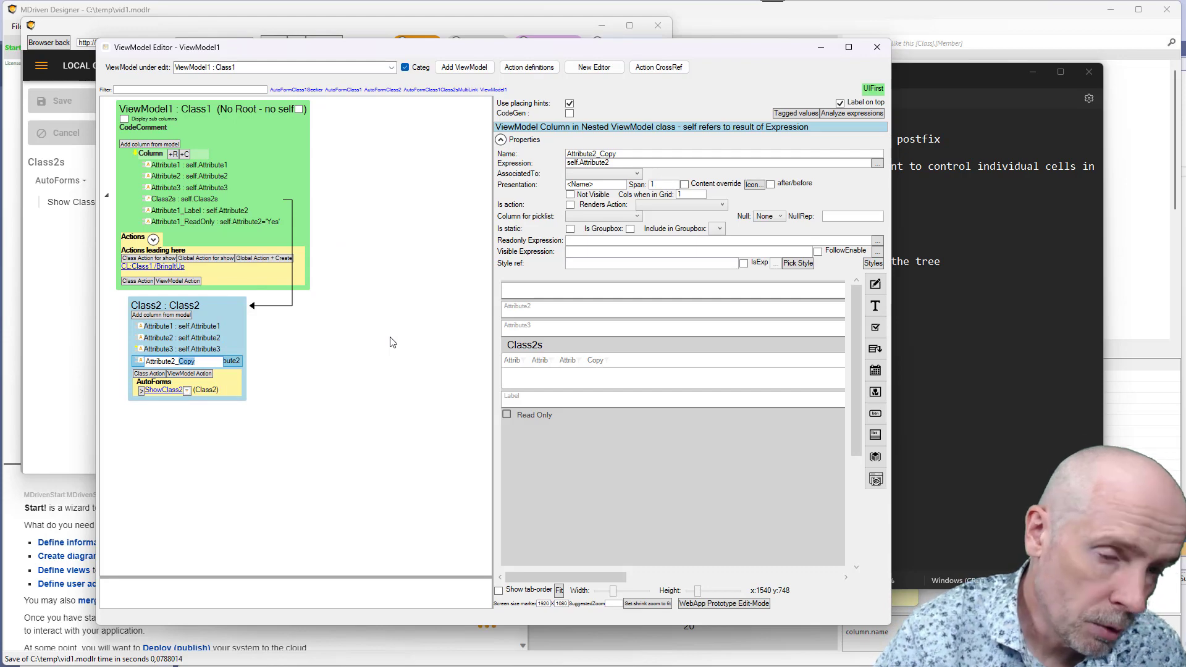
text(ReadOnl)
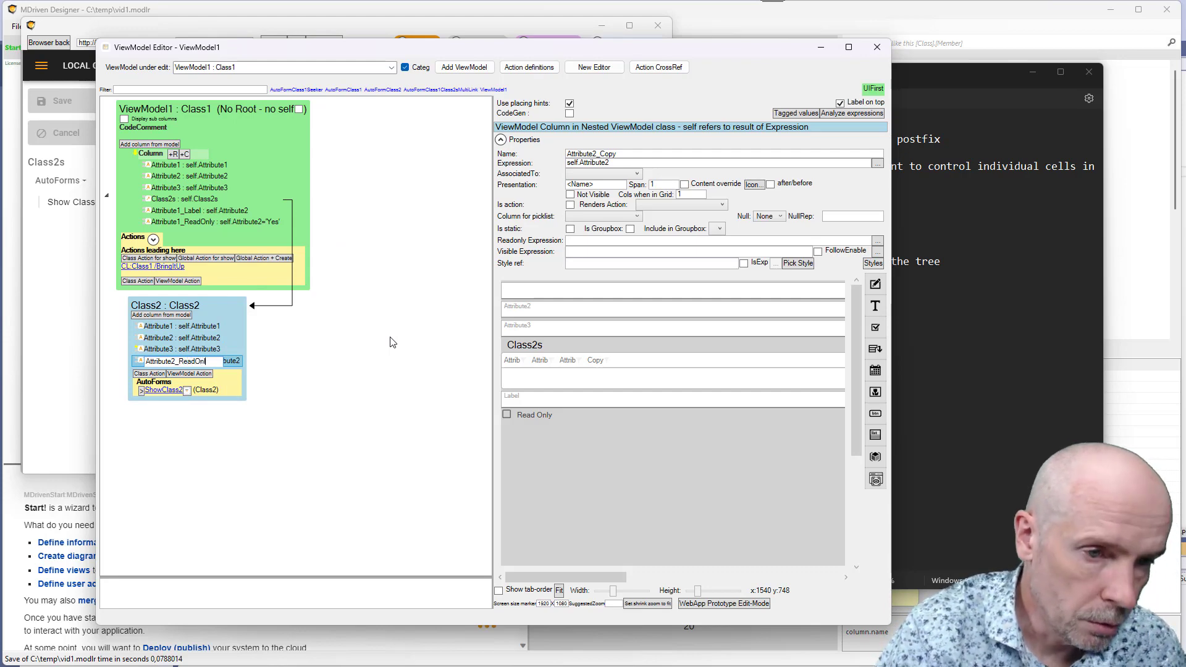
key(Return)
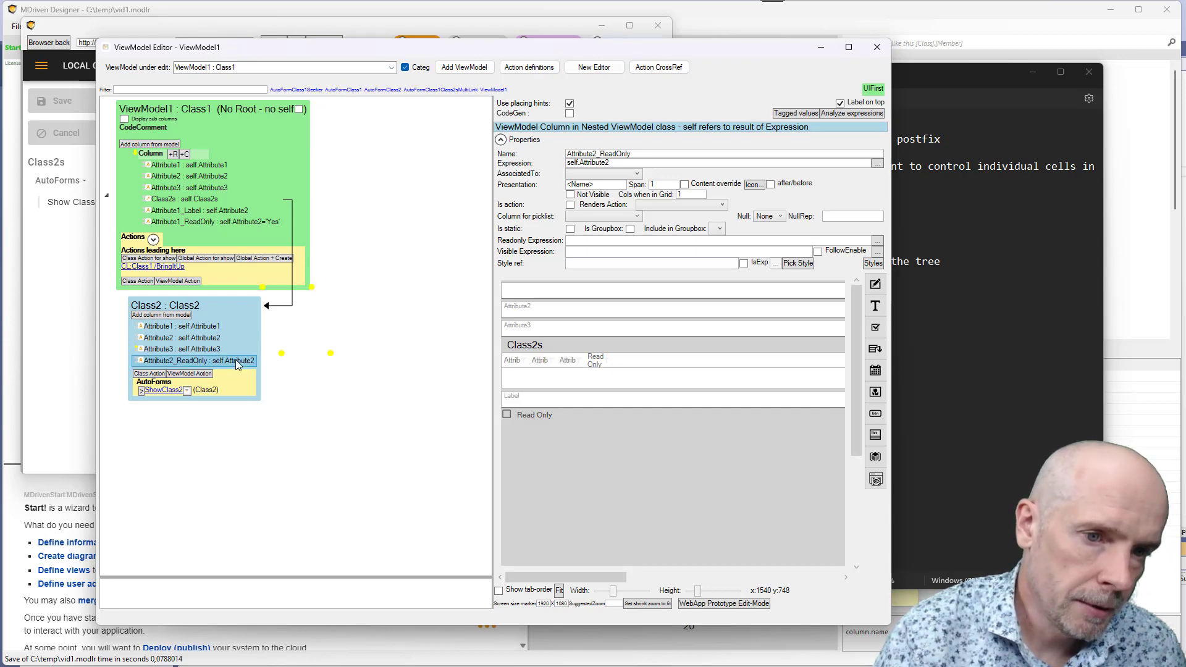
- Set the Attribute2_ReadOnly expression to self.Attribute1<>'Allow', save the model and move the editor aside to expose the running form
click(667, 163)
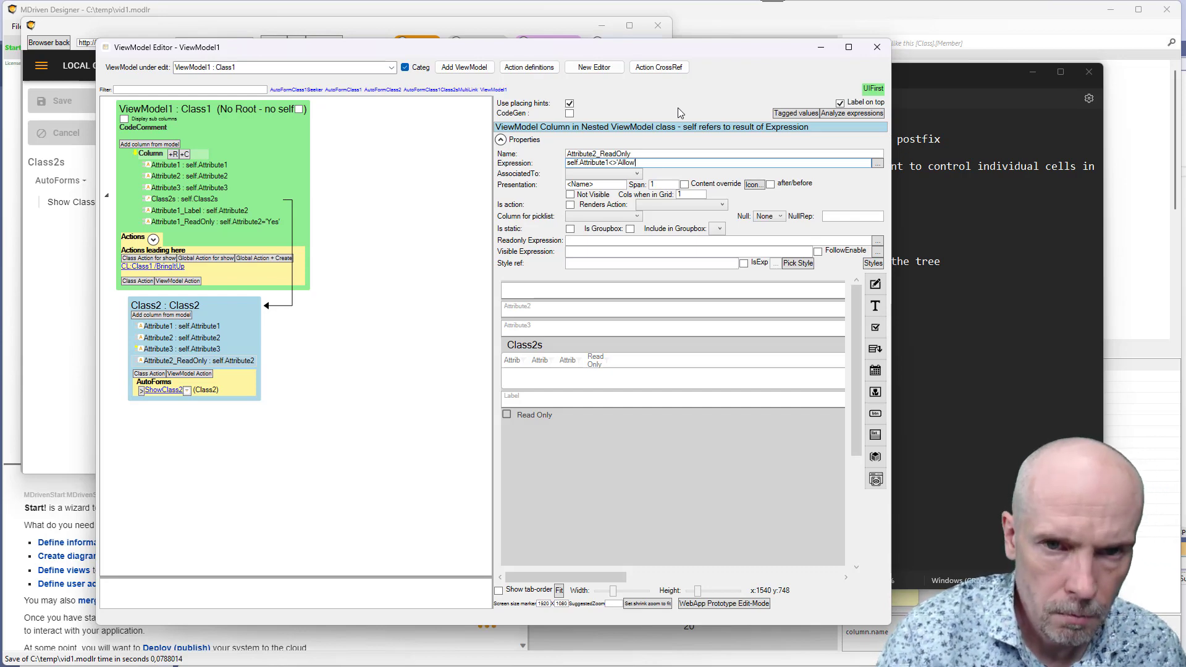
key(Tab)
key(ctrl+s)
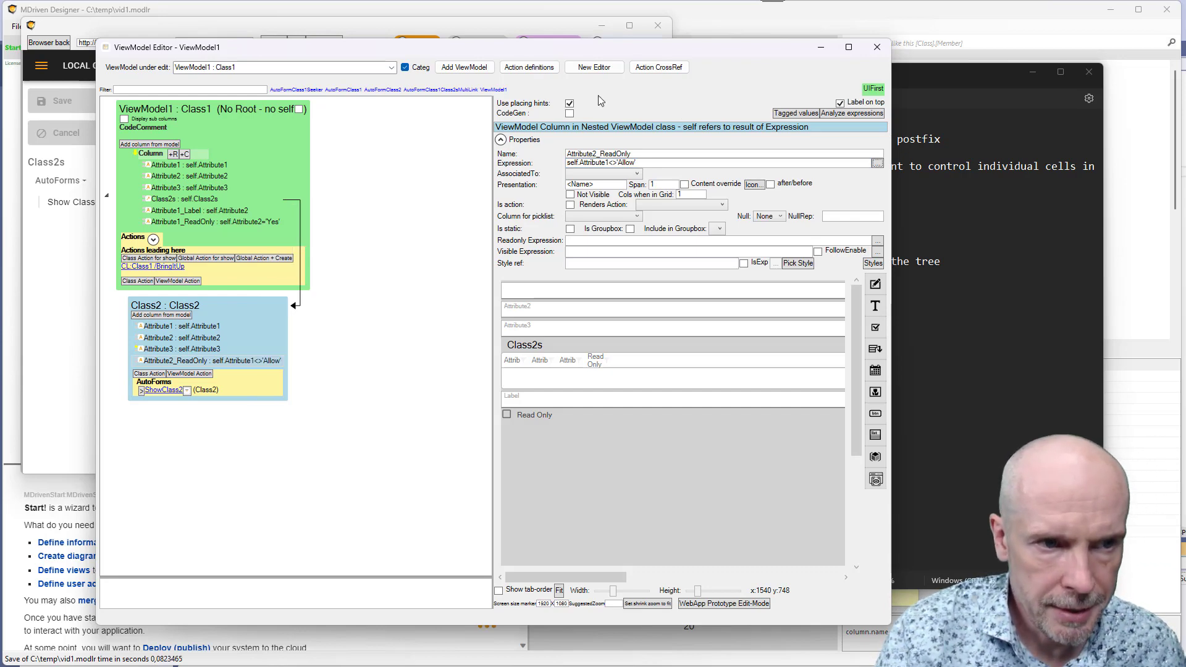
drag(456, 50, 573, 48)
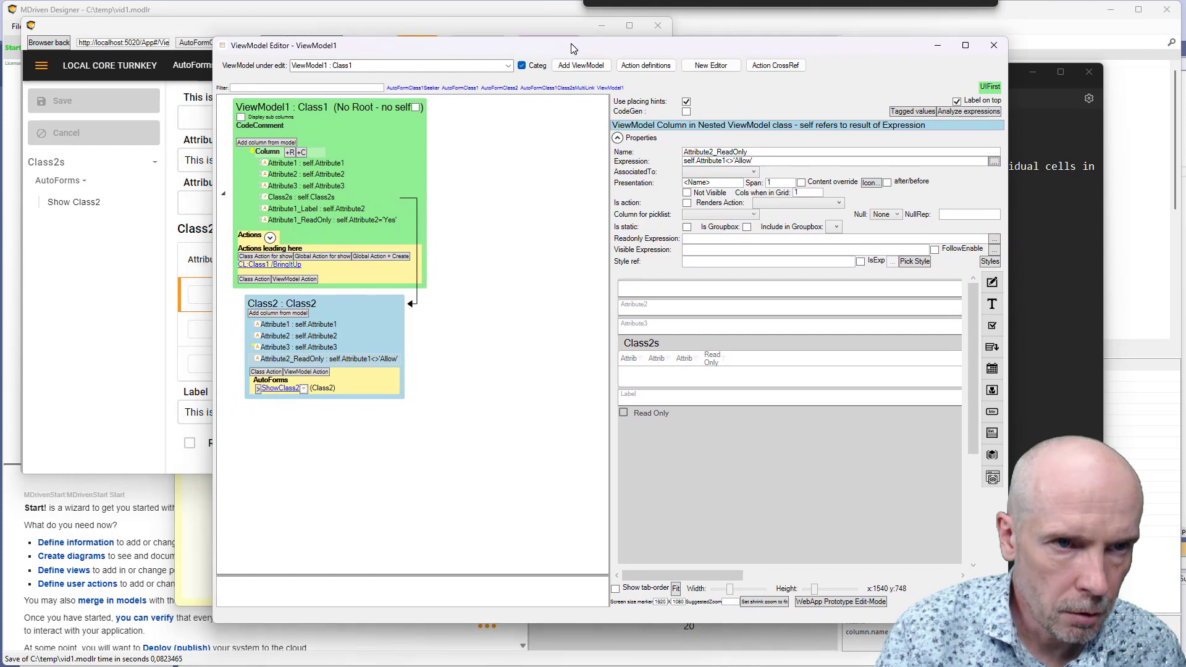
- In the running form, enter Allow as Attribute1 in the second Class2s row and go into that row's Attribute2 cell
click(498, 28)
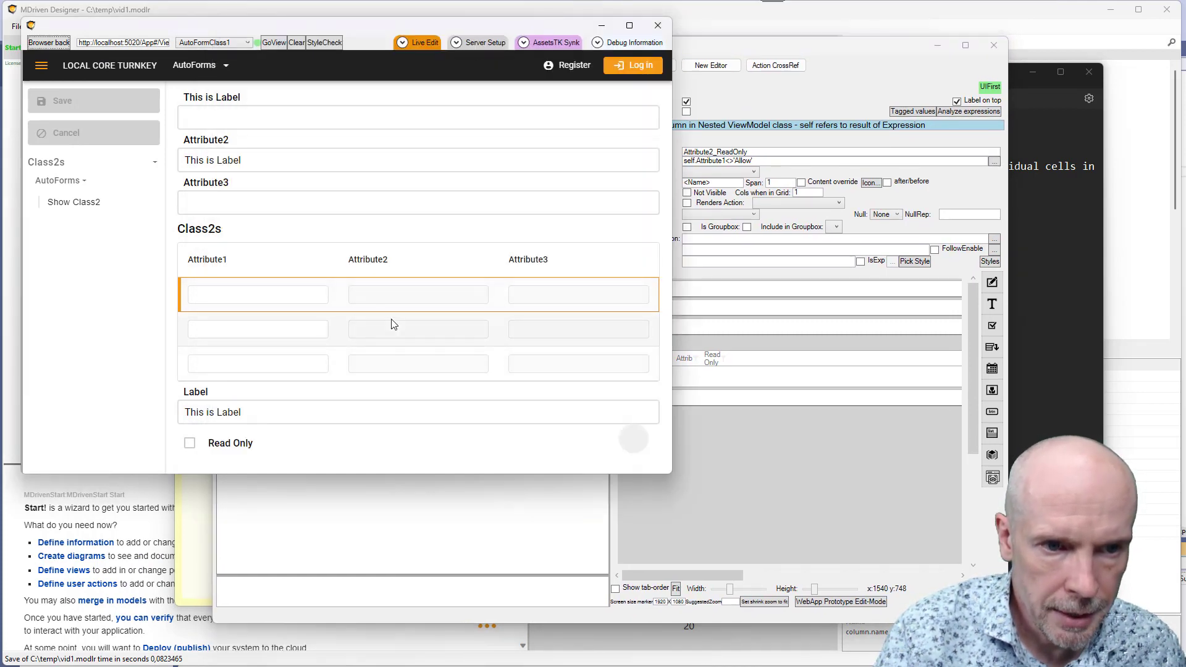
click(235, 330)
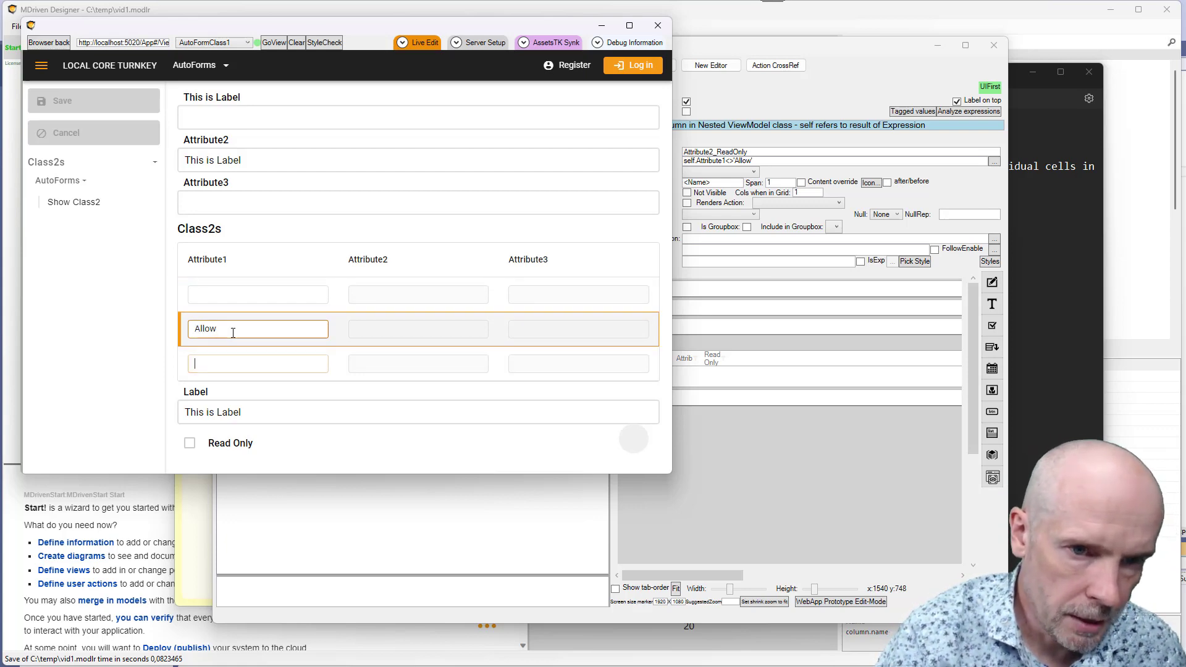
key(Tab)
click(406, 332)
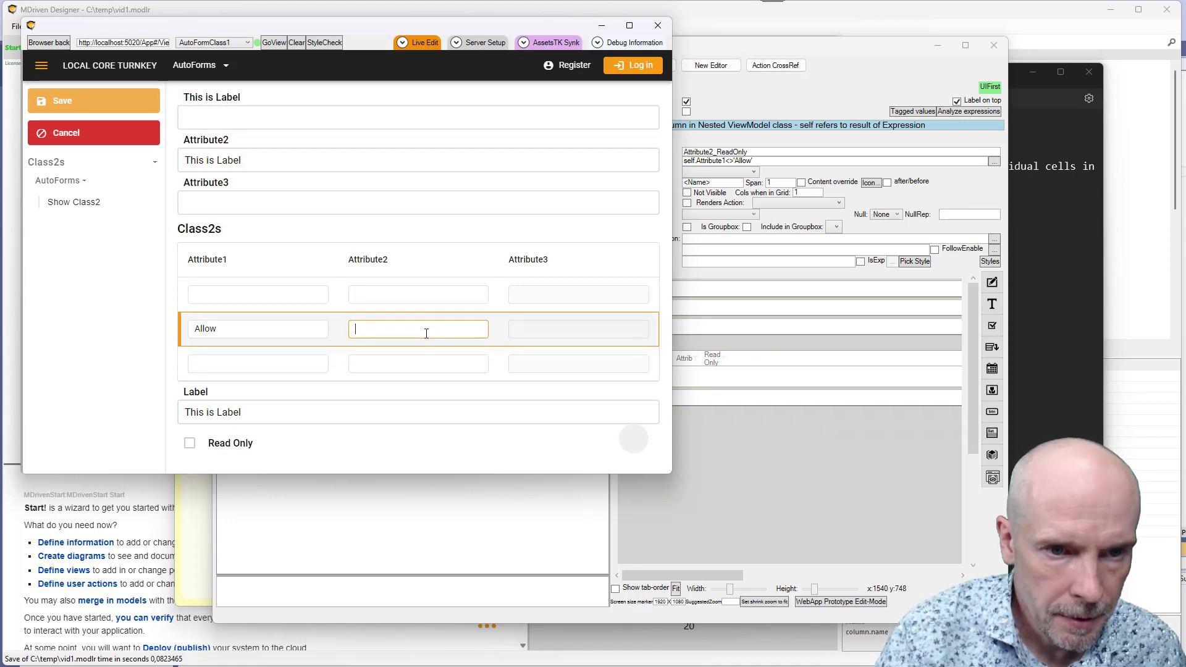
- Enter aa in the second row's Attribute2 cell and alternate between the first and second rows to compare their editability
key(alt+Tab)
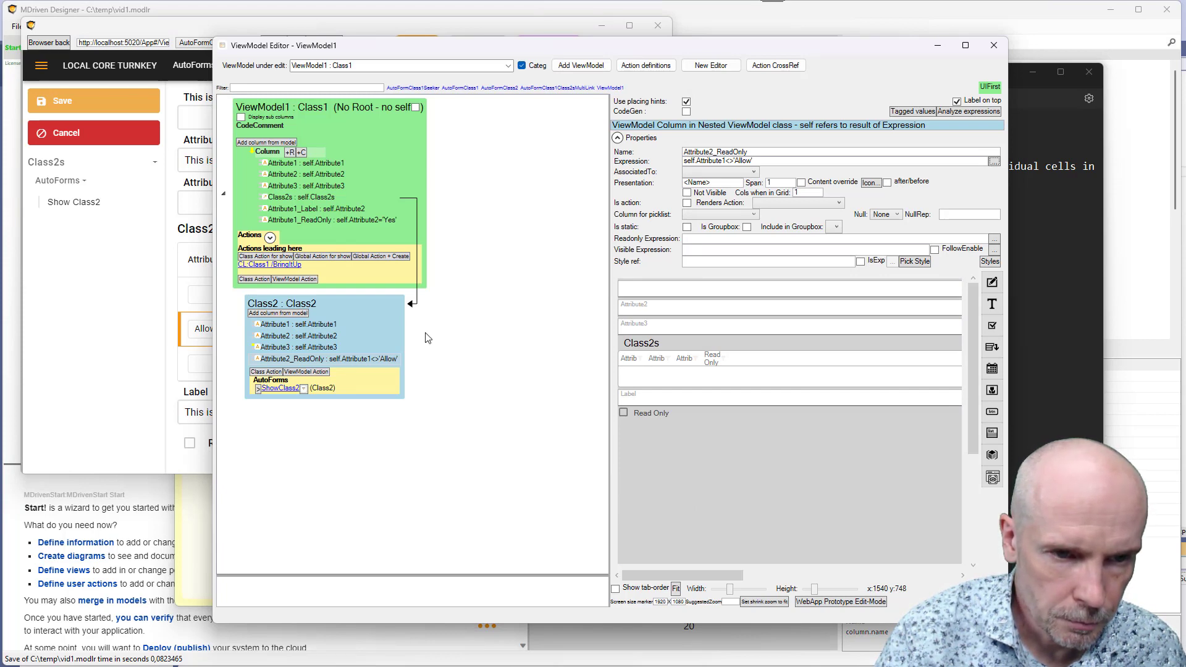
key(alt+Tab)
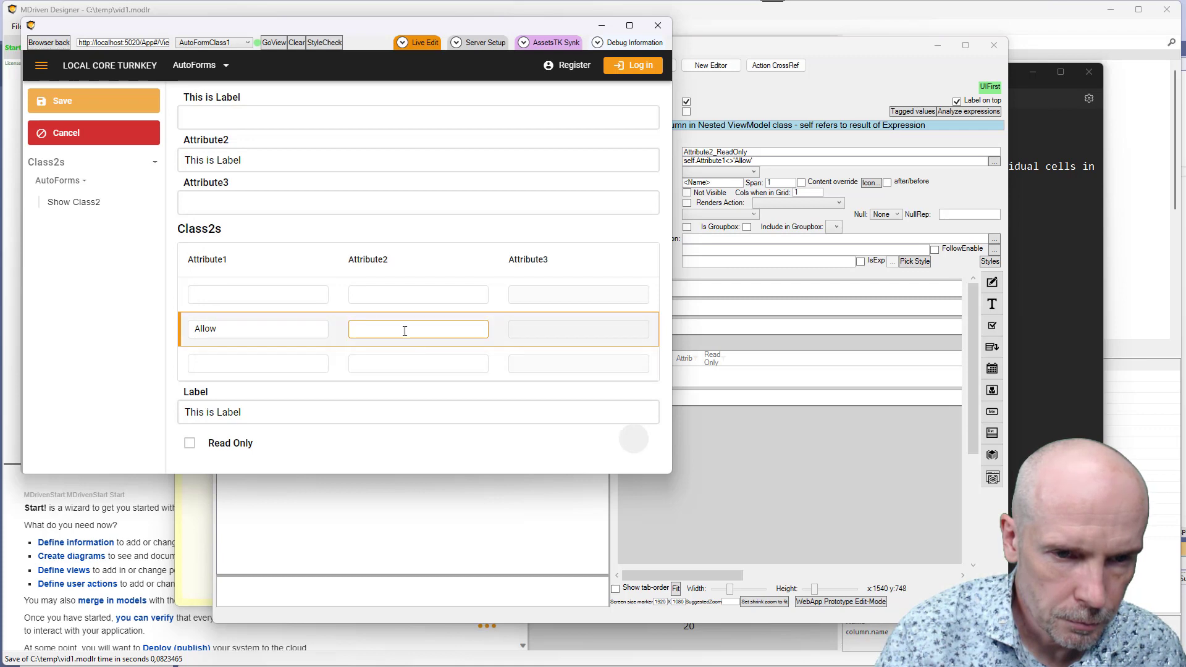
text(aa)
click(418, 294)
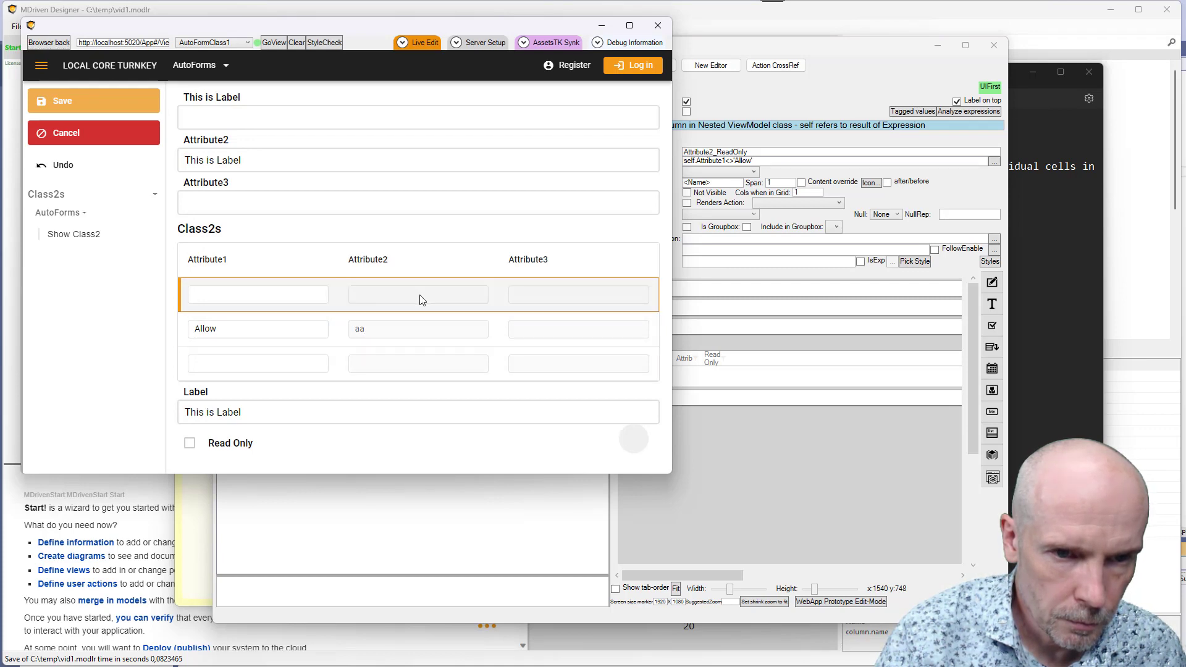
click(389, 330)
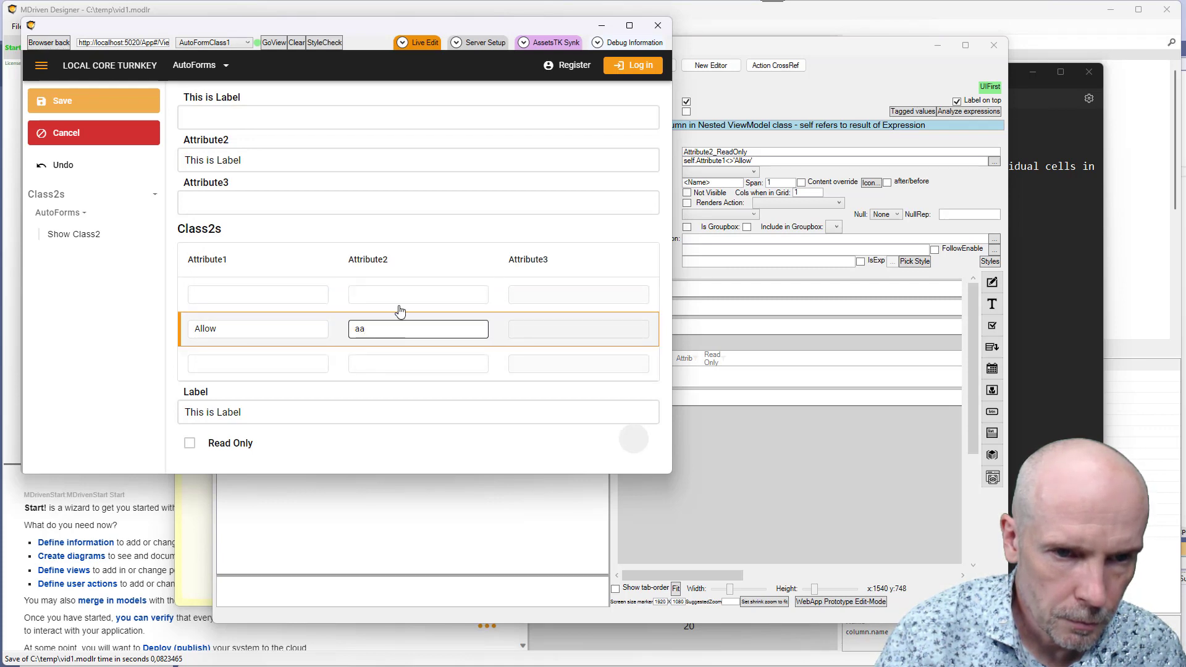
click(402, 295)
click(391, 328)
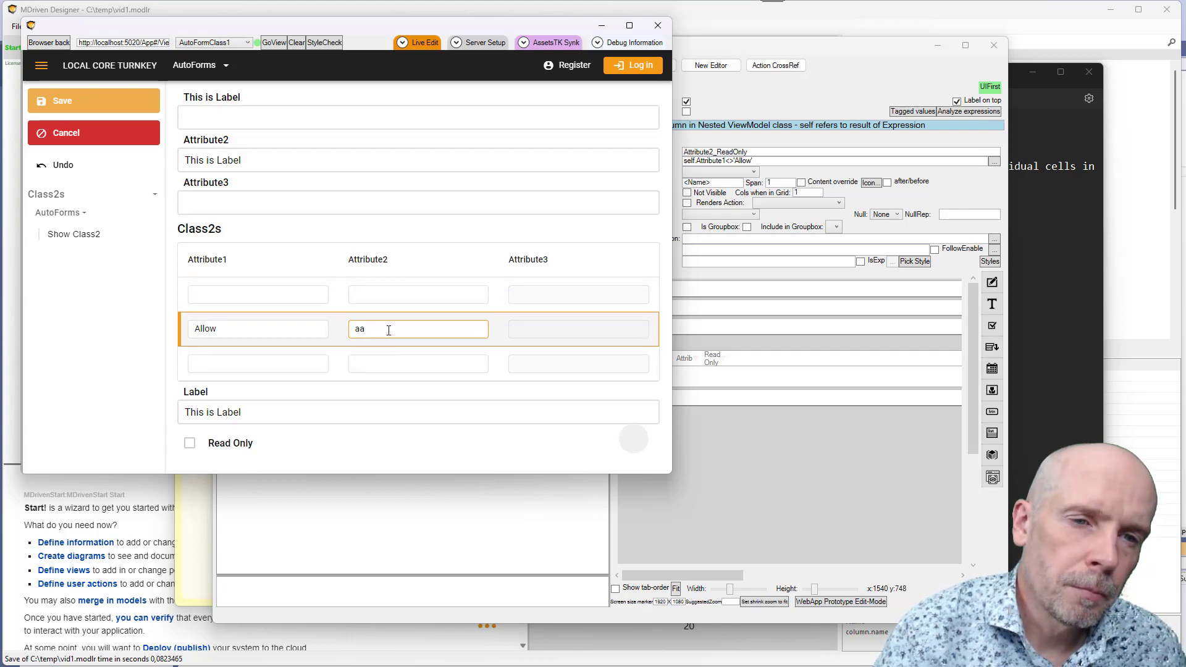
- Reload the running form and enter Allow as Attribute1 in the second Class2s row
key(Tab)
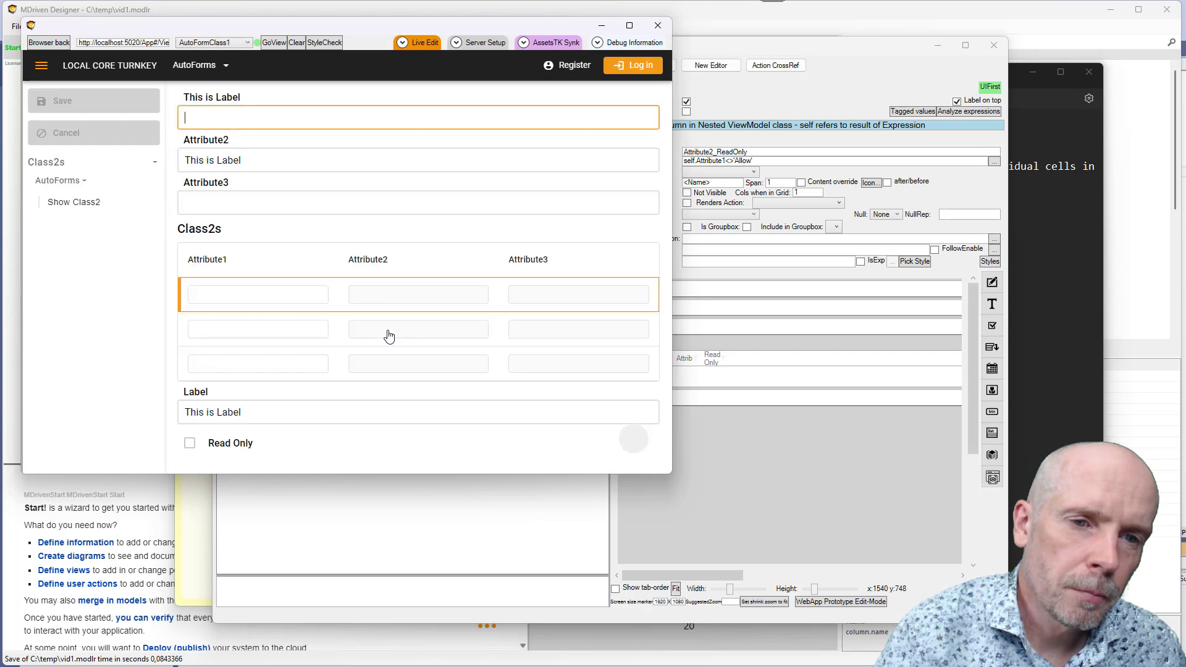
click(304, 329)
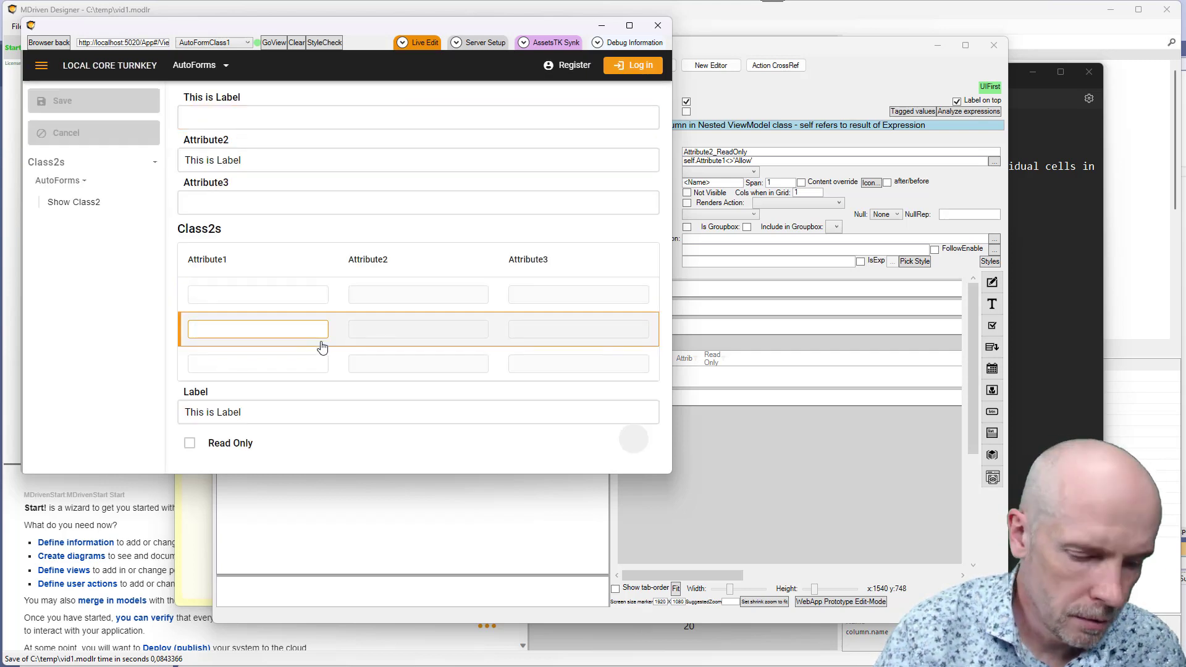
text(Allow)
key(Return)
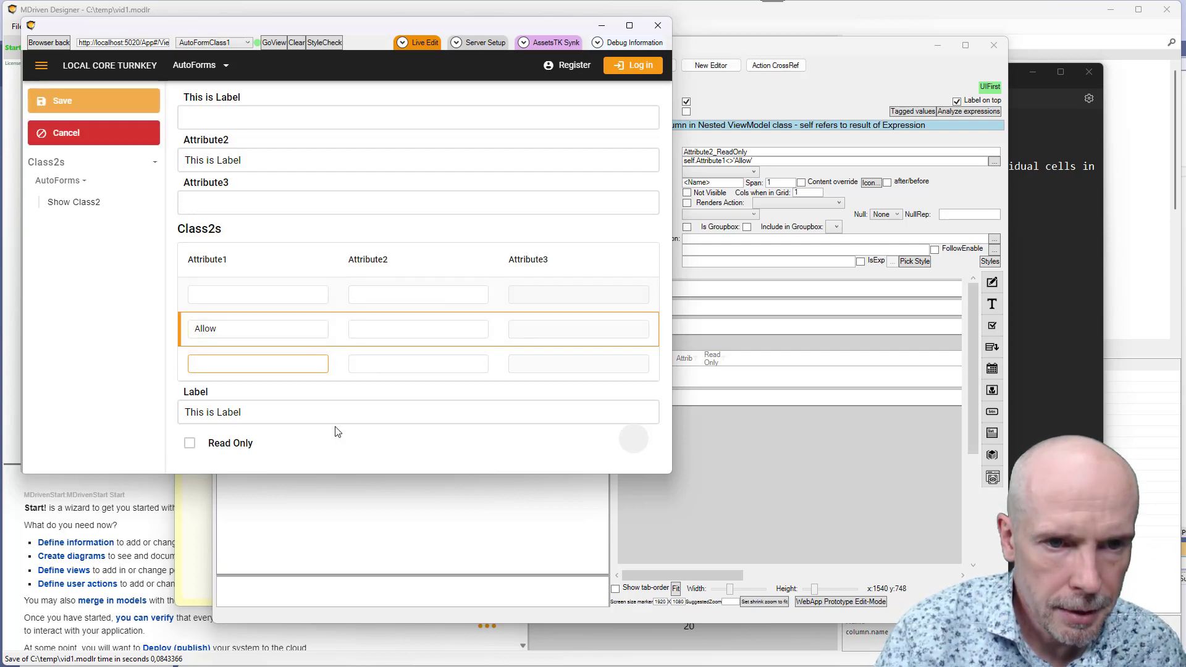
- Compare the editability of the Attribute2 cells across the three Class2s rows, entering ssss in the second row's cell
click(378, 299)
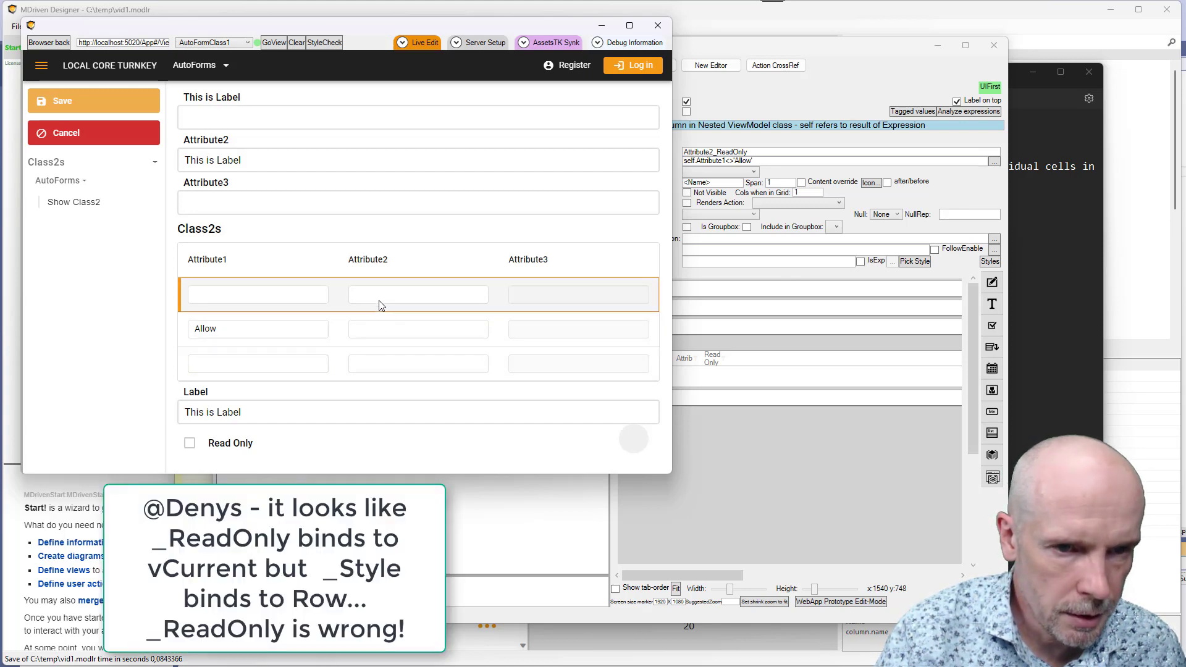
click(375, 368)
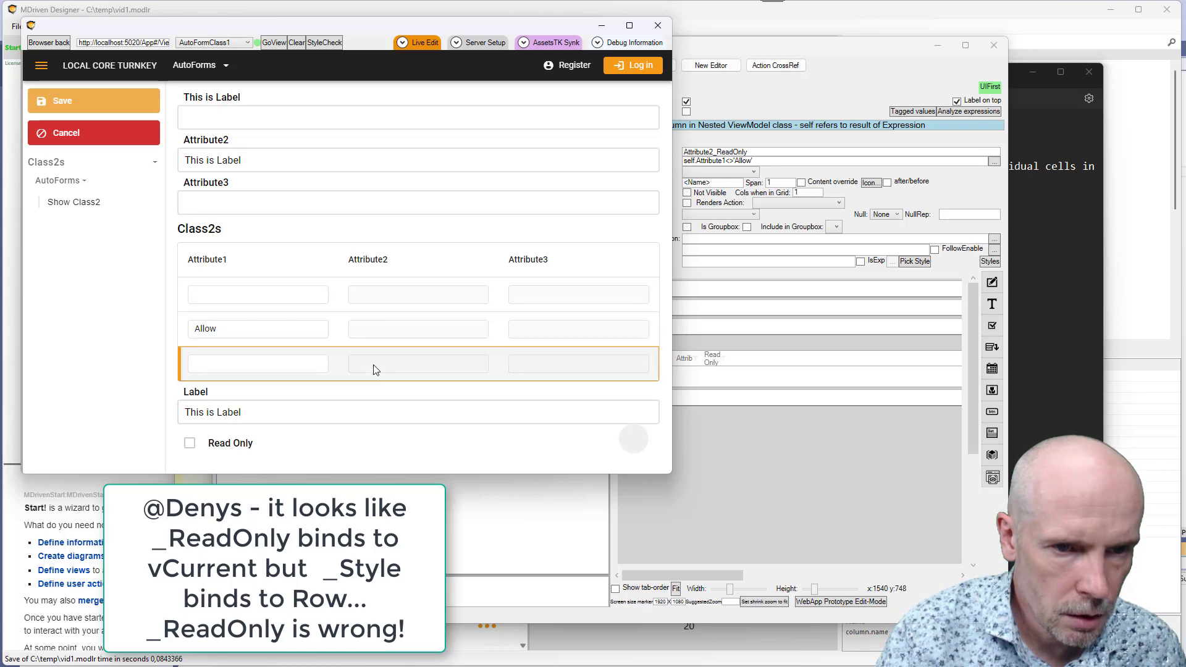
click(389, 333)
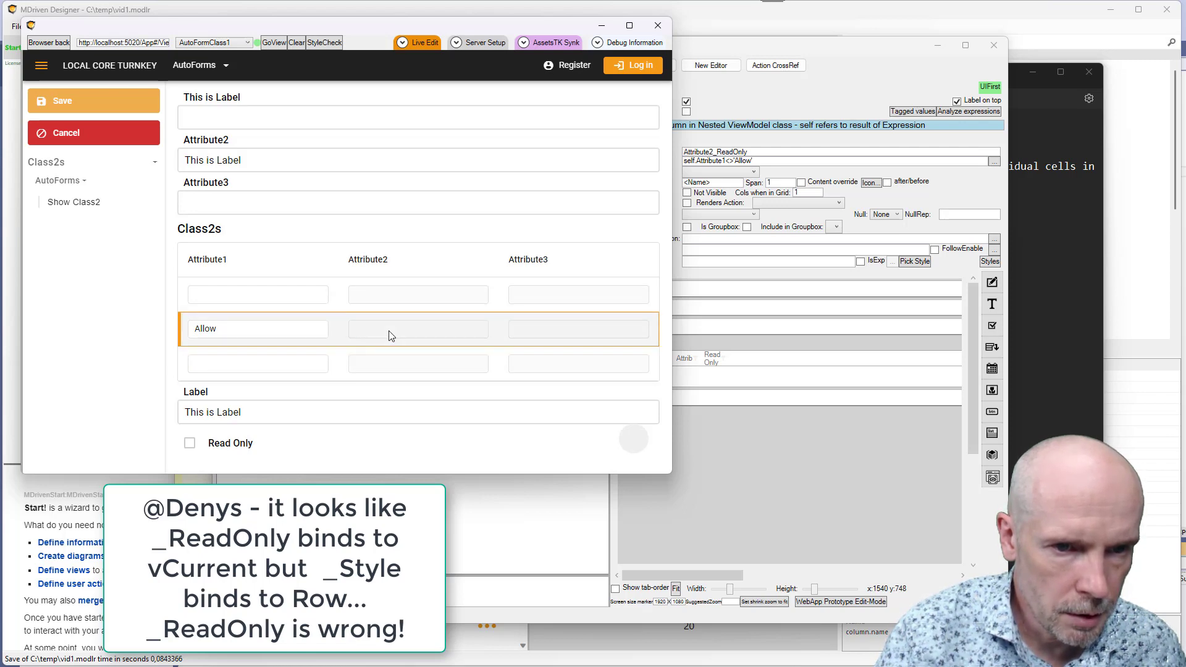
click(390, 330)
text(ssss)
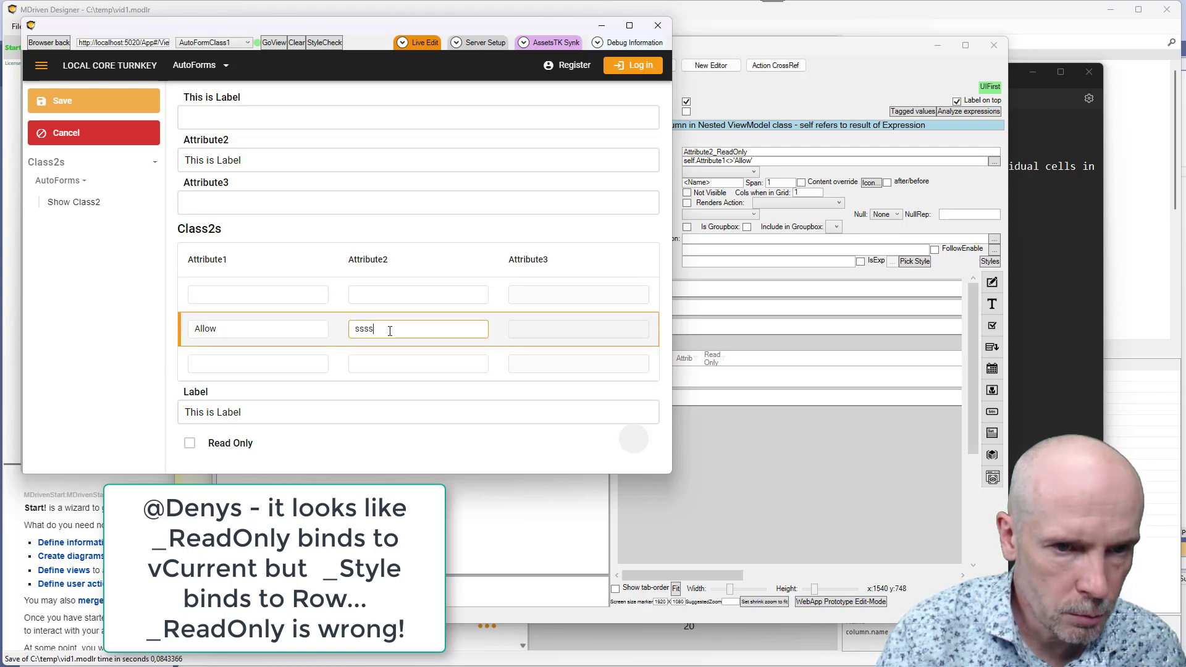
click(395, 304)
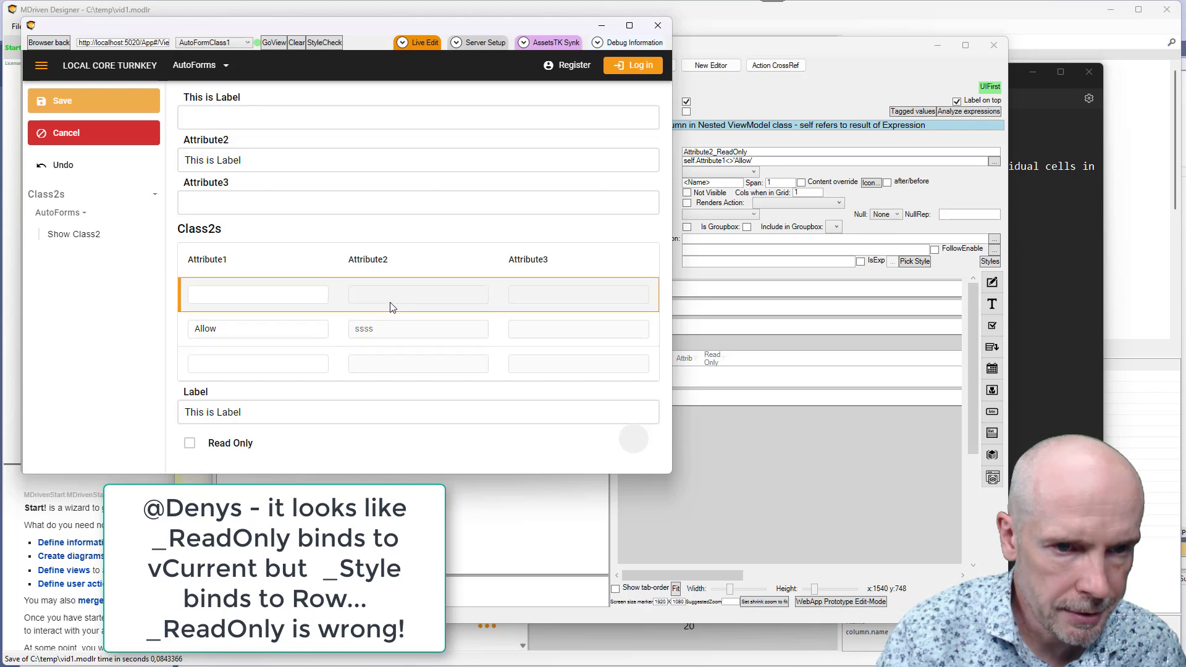
click(376, 370)
click(375, 342)
click(398, 307)
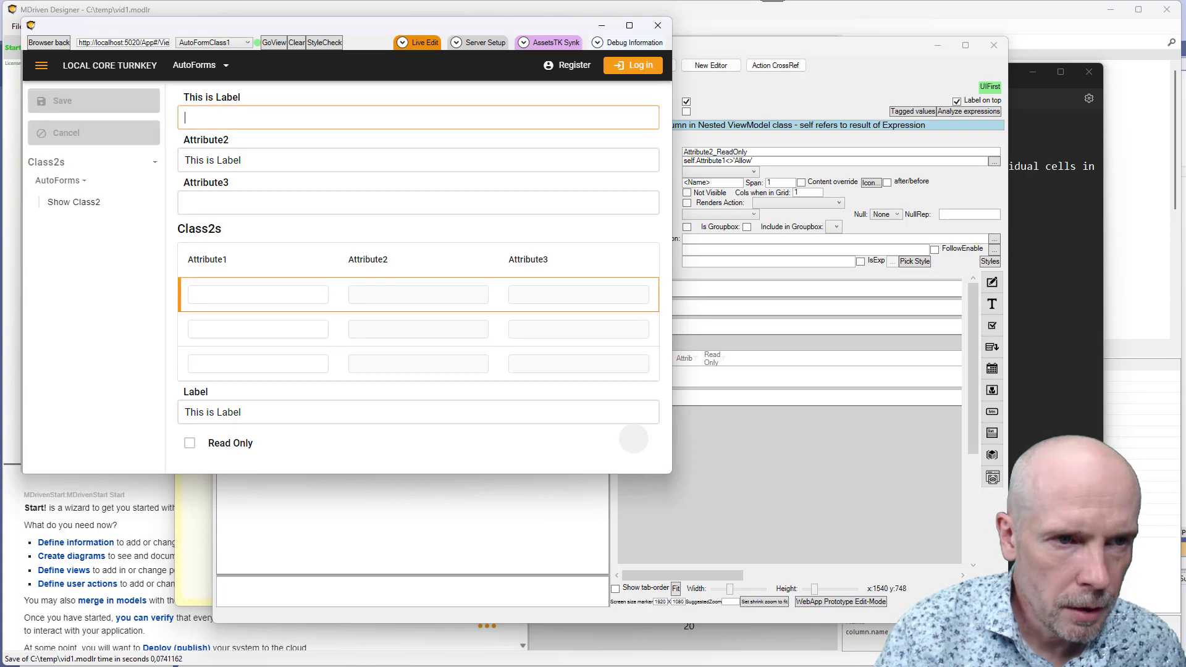
- Back in the ViewModel Editor, duplicate the nested Class2 column Attribute2_ReadOnly and rename the copy Attribute2_Style
key(alt+Tab)
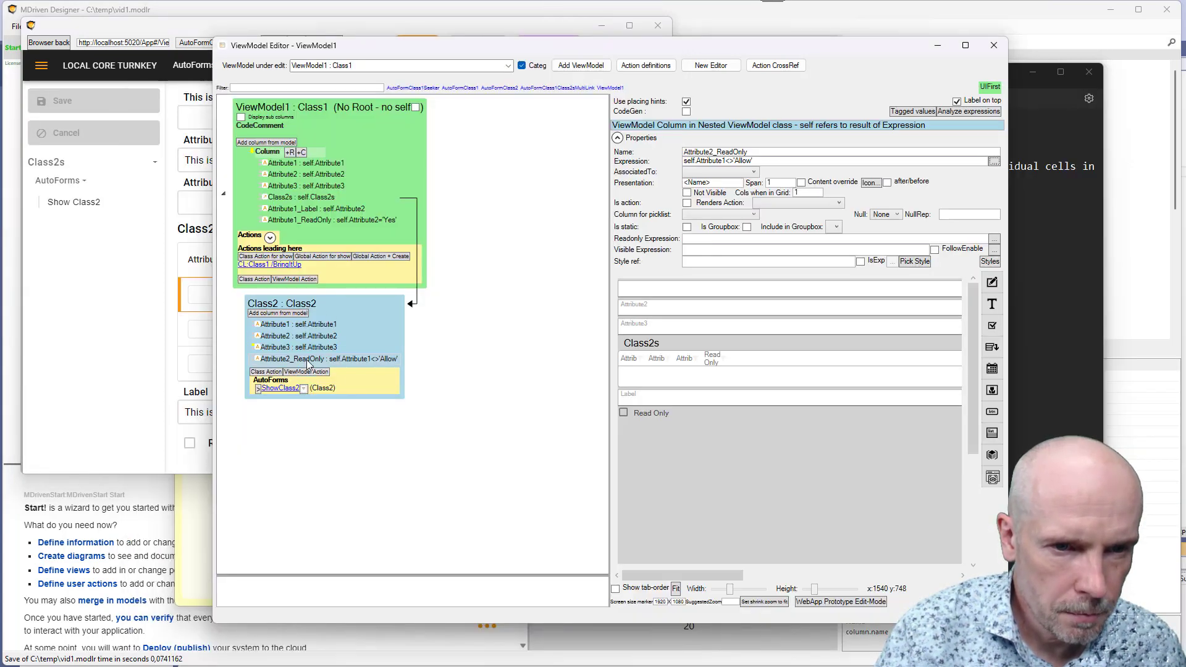
click(306, 360)
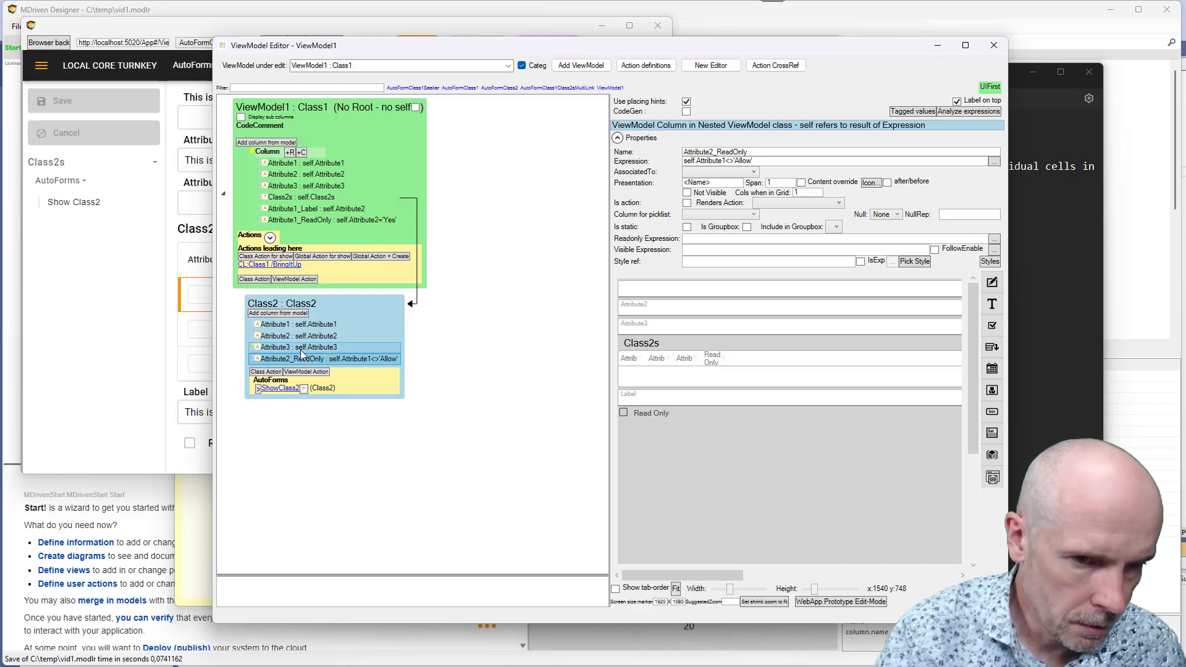
click(302, 349)
click(296, 362)
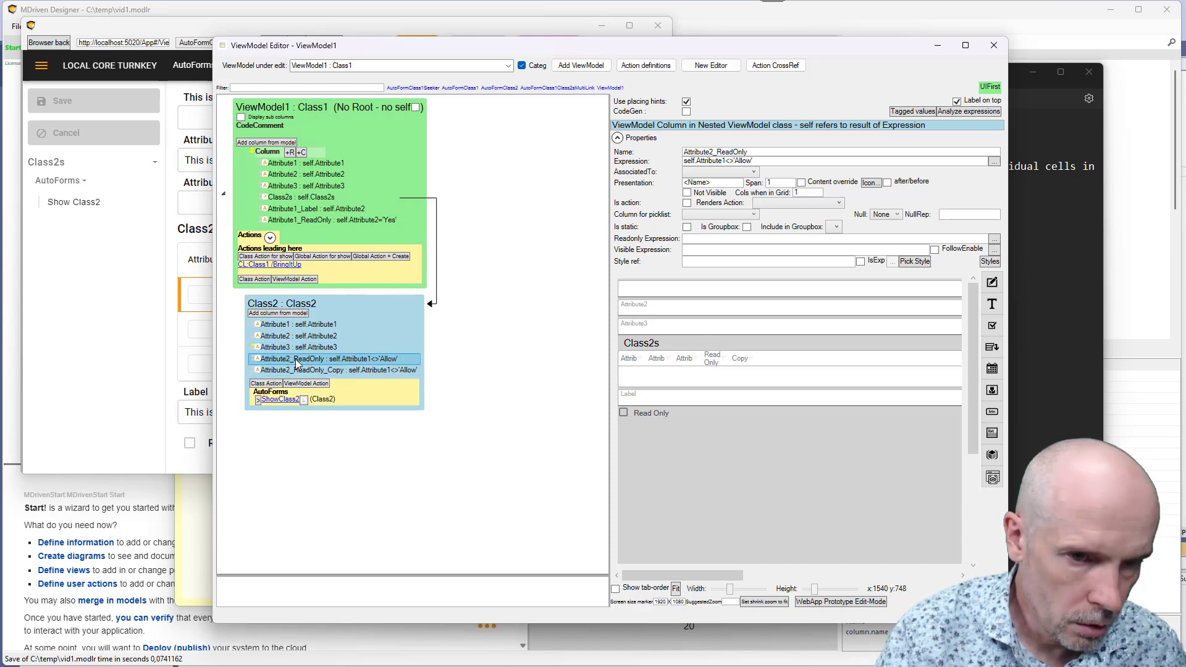
key(ctrl+v)
click(307, 372)
click(307, 371)
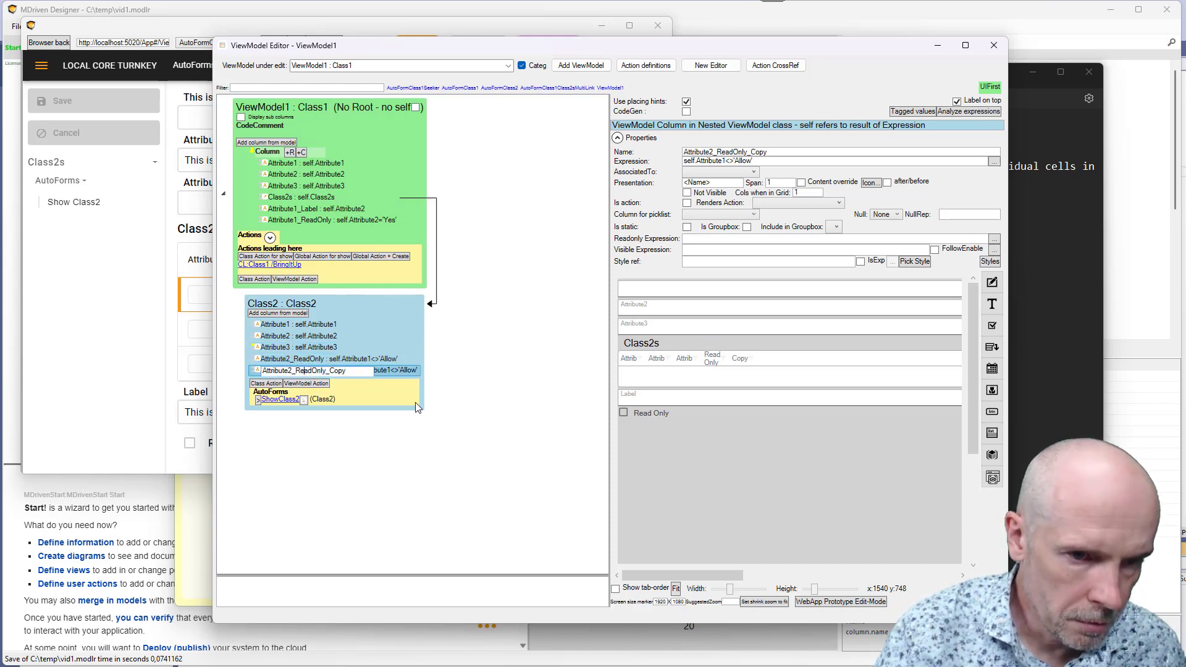
key(shift+End)
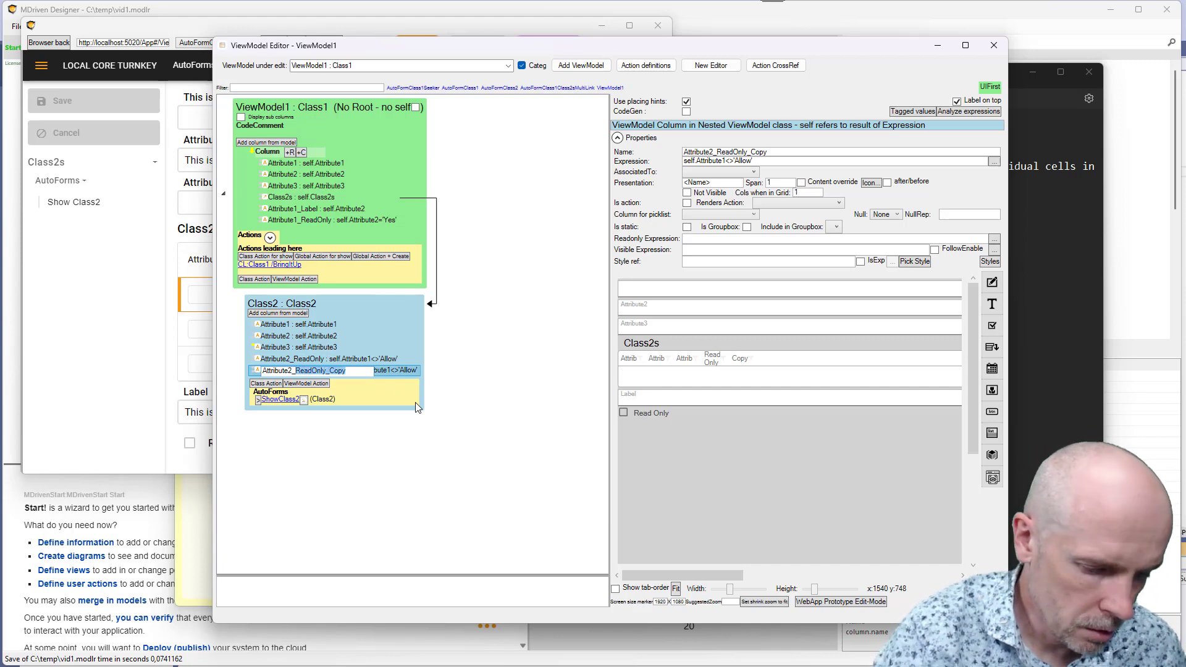
text(Style)
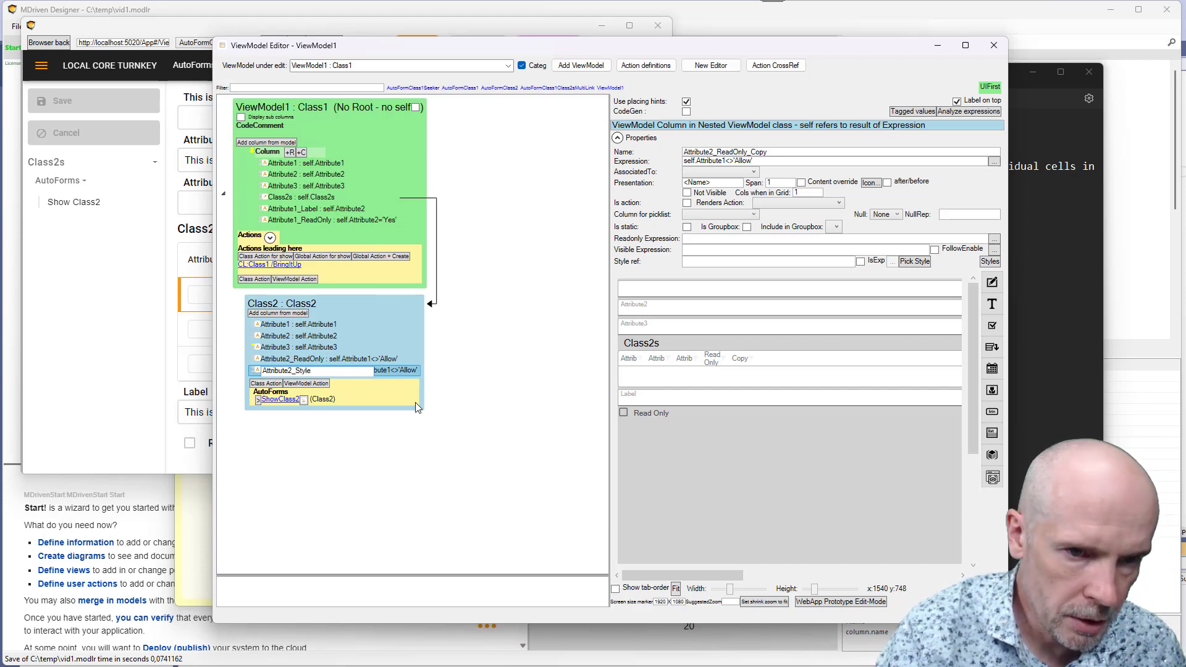
key(Return)
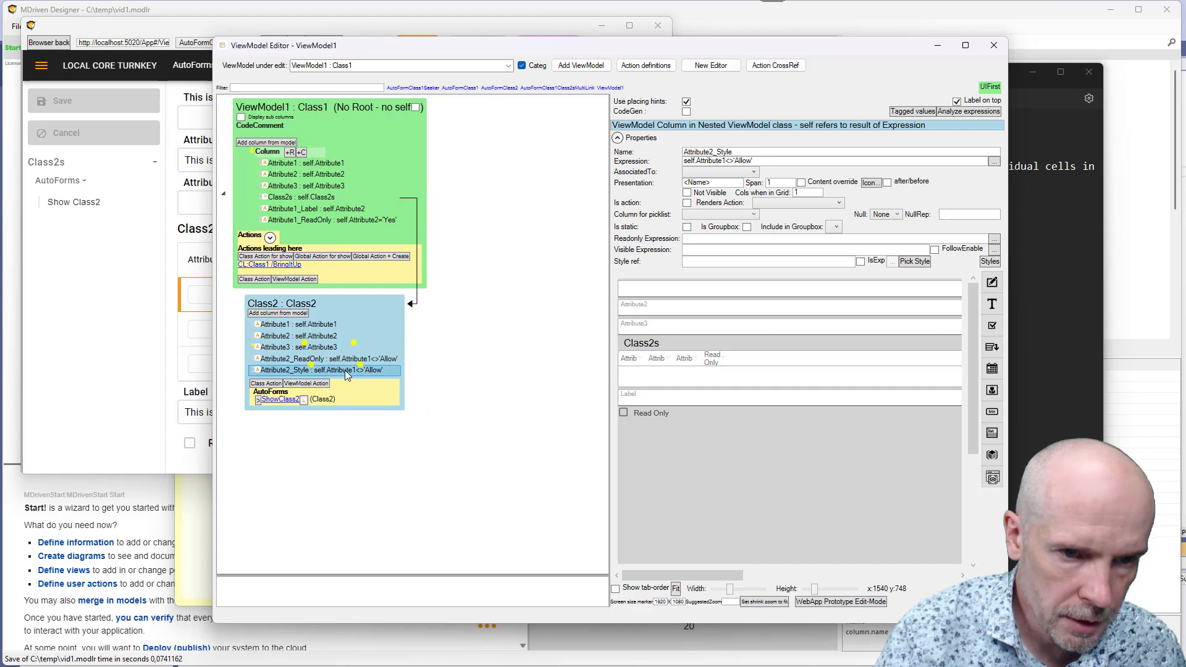
- Shorten the Attribute2_Style expression to self.Attribute1 and save the model
click(769, 163)
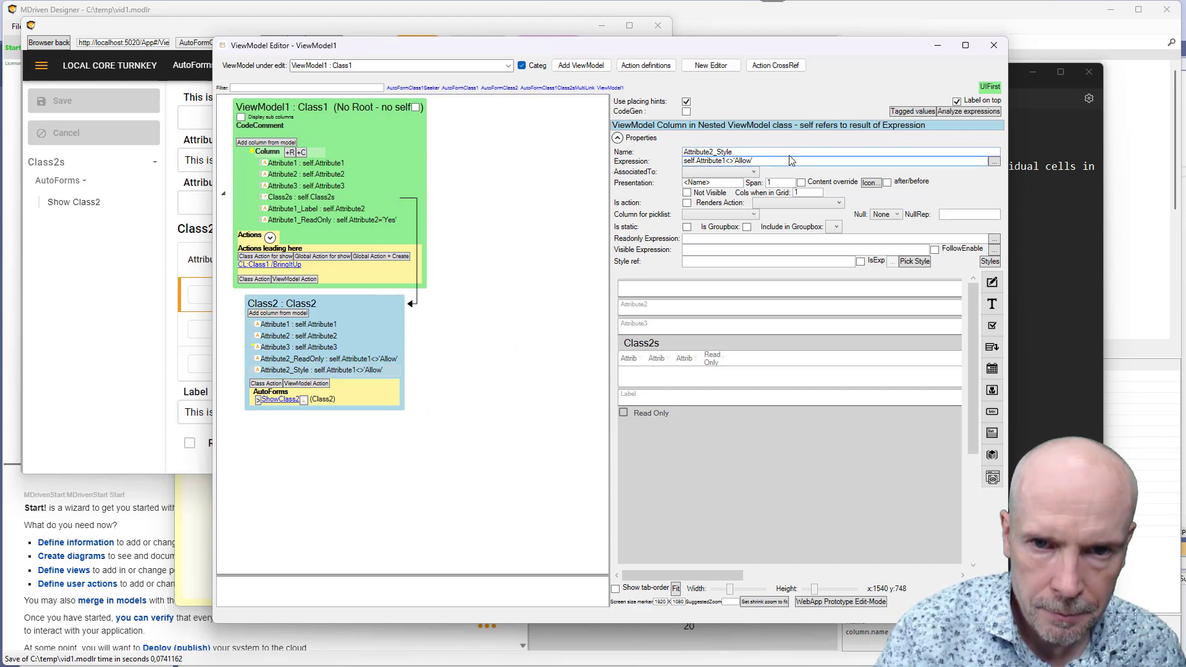
key(ctrl+shift+Left)
key(ctrl+shift+Left)
key(ctrl+shift+Left)
key(ctrl+shift+Right)
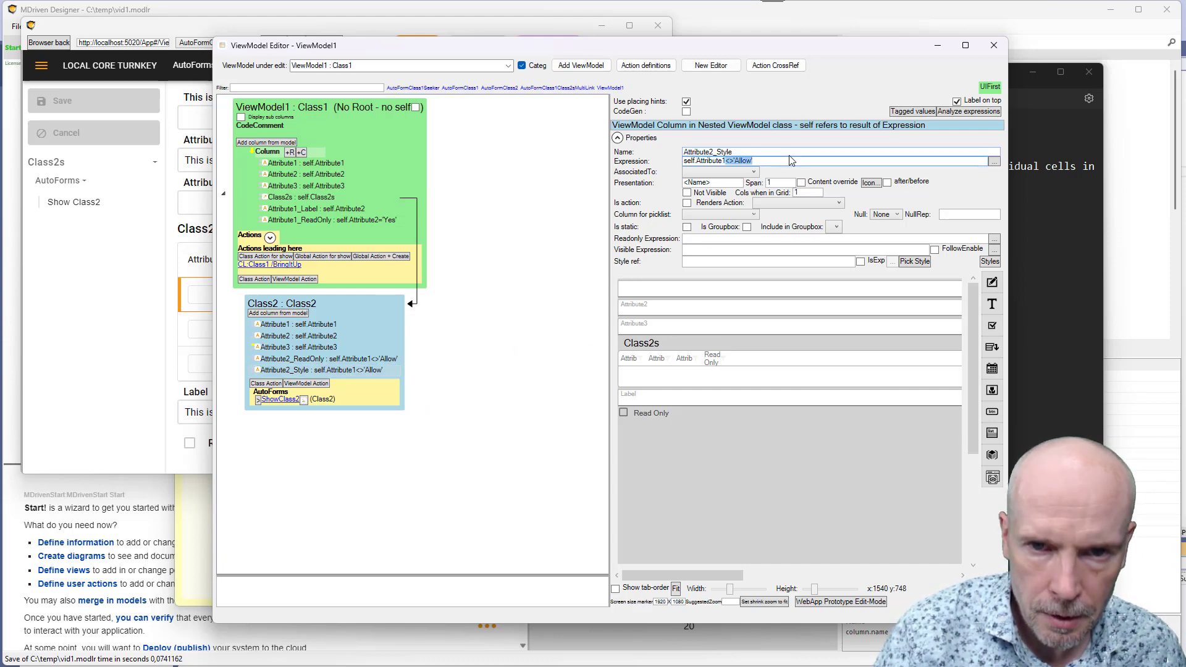
key(Delete)
key(Tab)
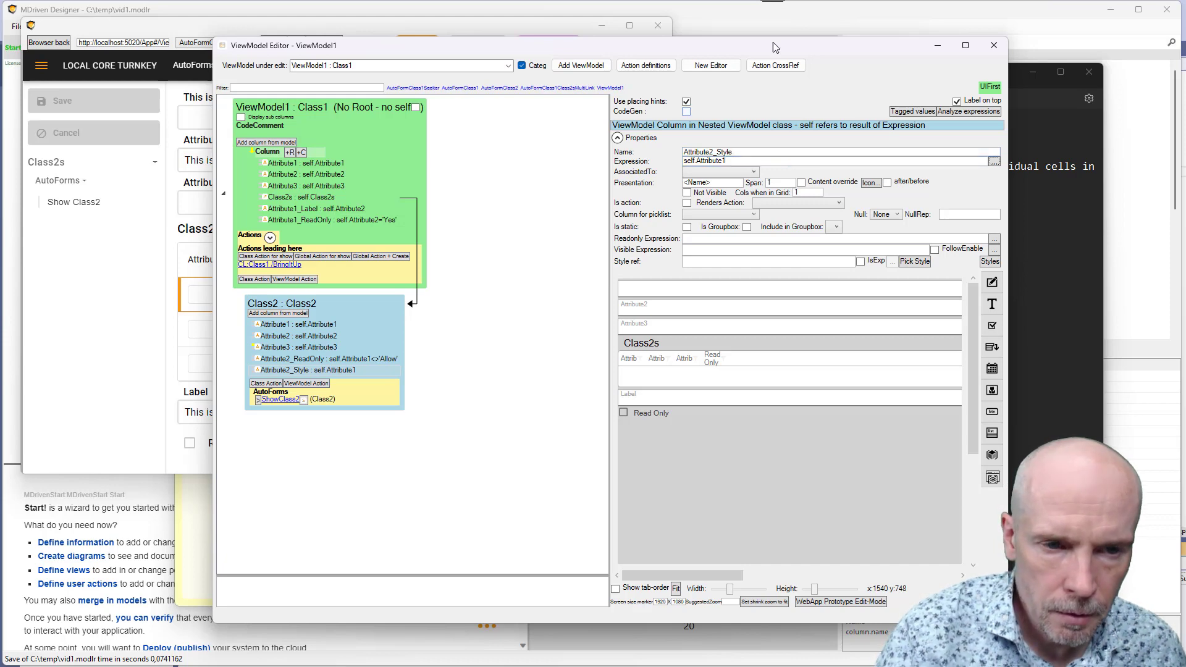
click(317, 370)
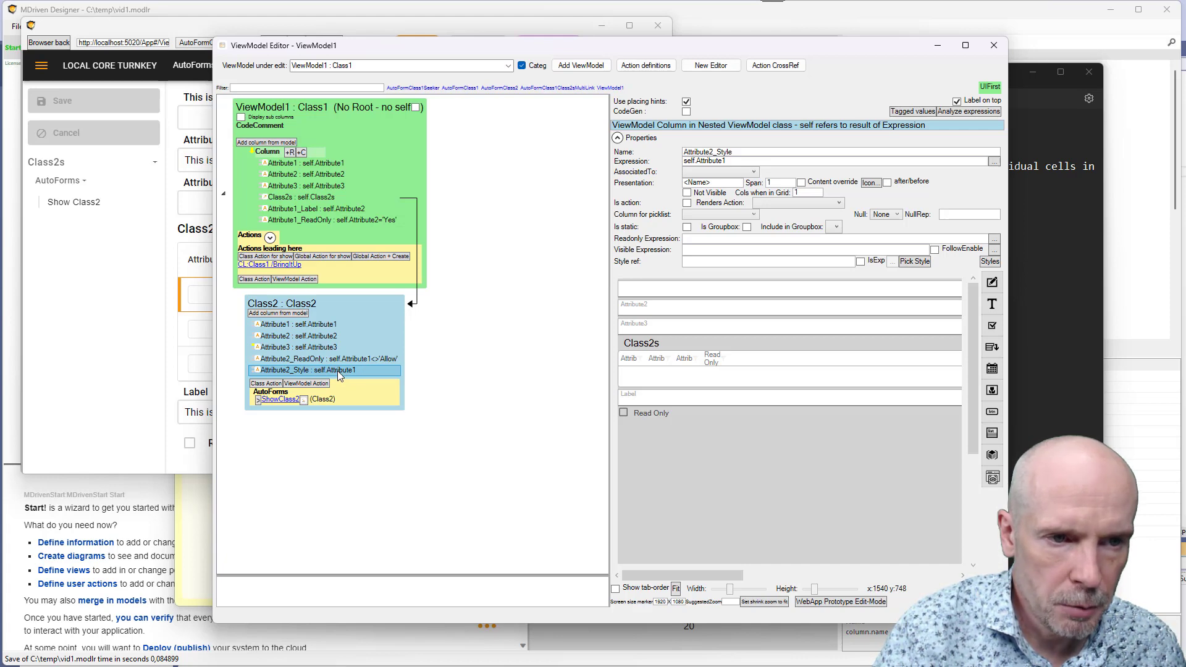
- Check the running form, return to the ViewModel Editor, and create a new style in the model's styles window
click(93, 339)
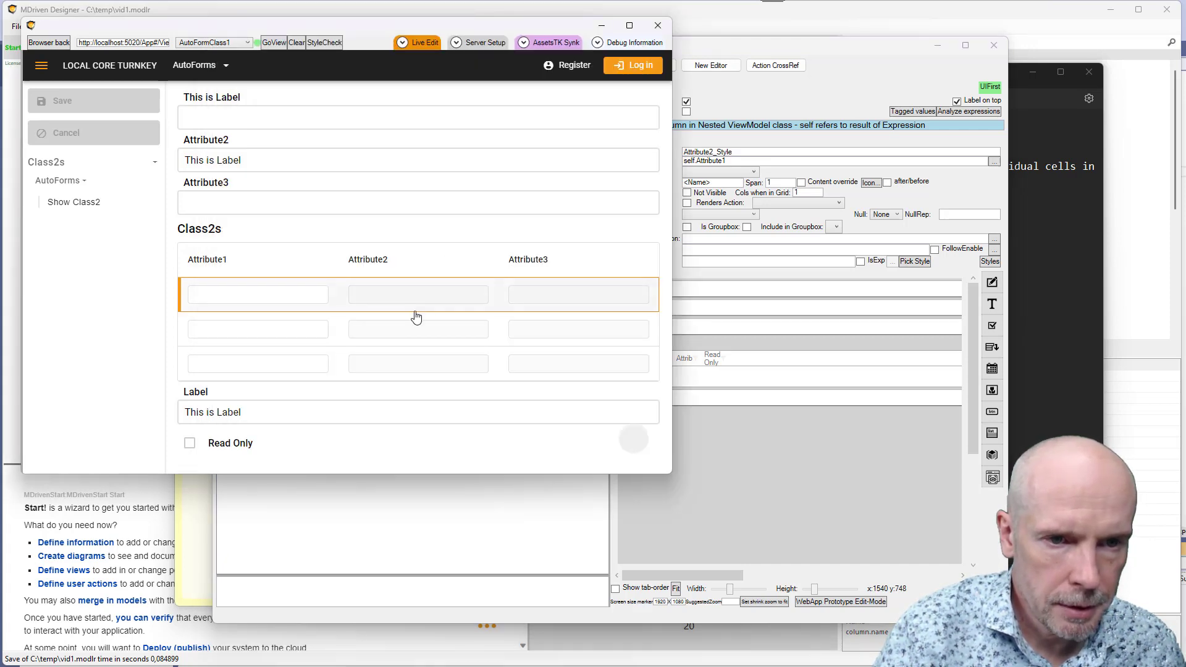
click(694, 387)
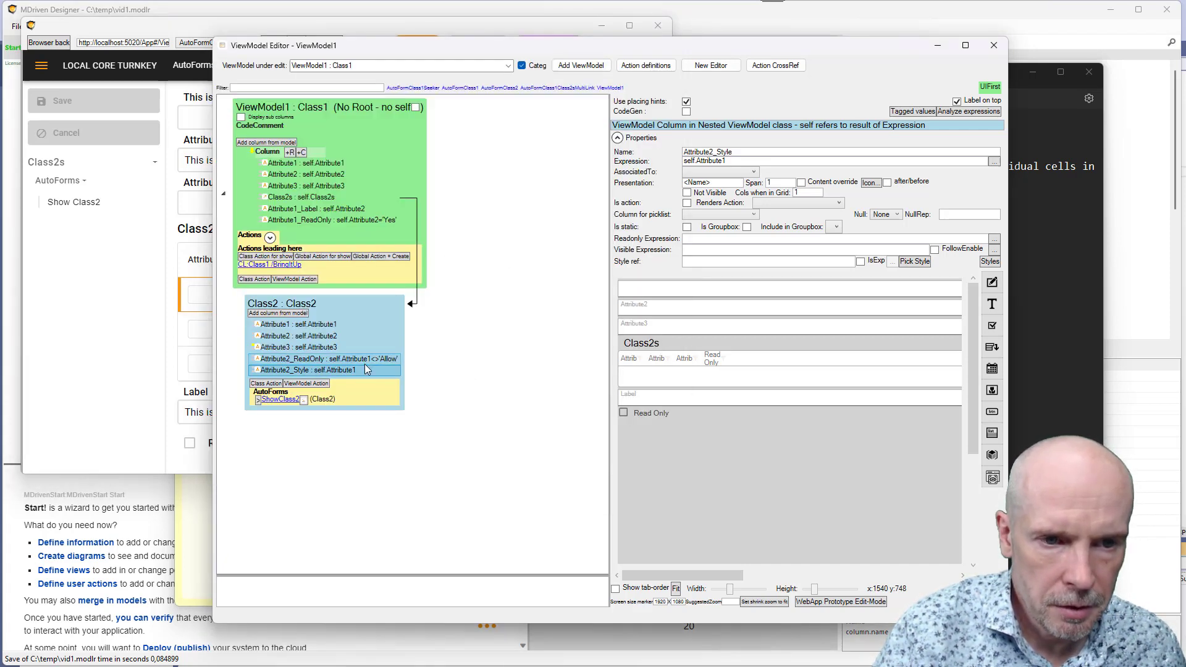
click(989, 262)
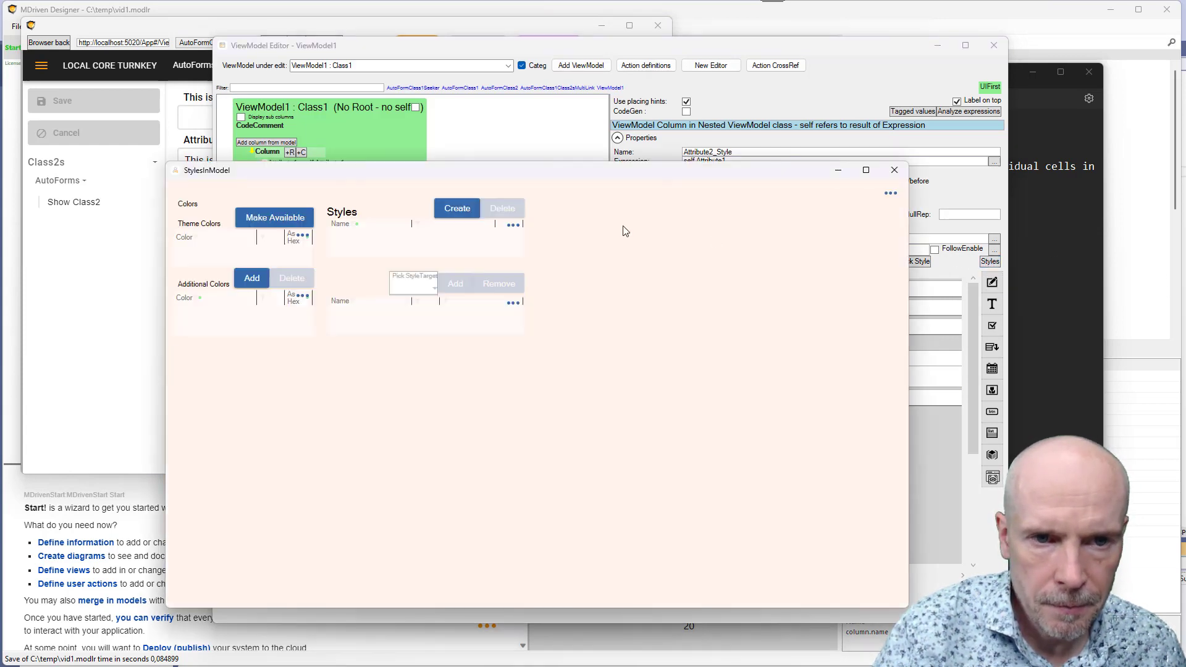
drag(478, 169, 541, 145)
click(520, 184)
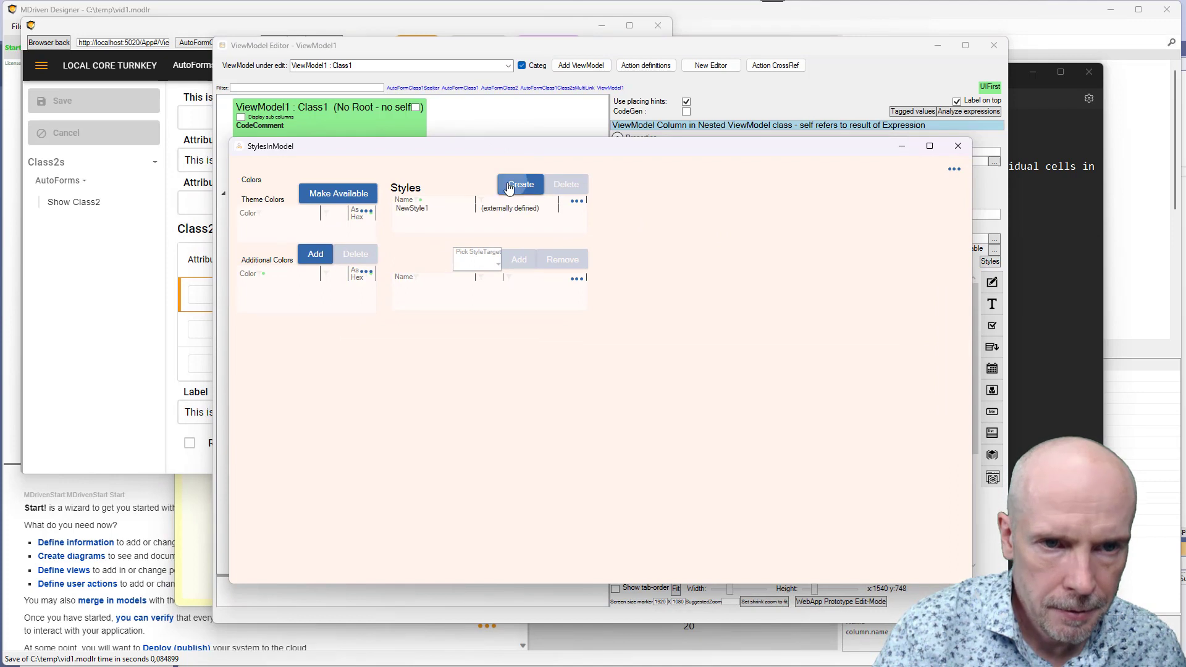
click(426, 214)
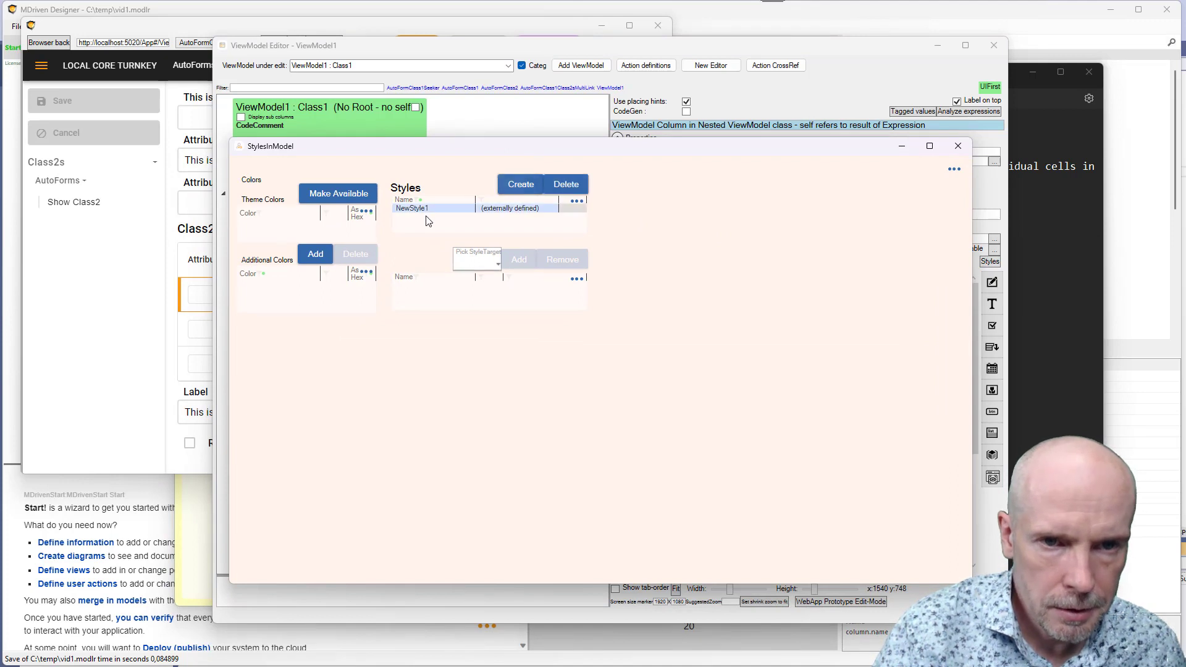
- Add gridcell as a style target of the new style and display its formatting properties
click(482, 268)
click(477, 286)
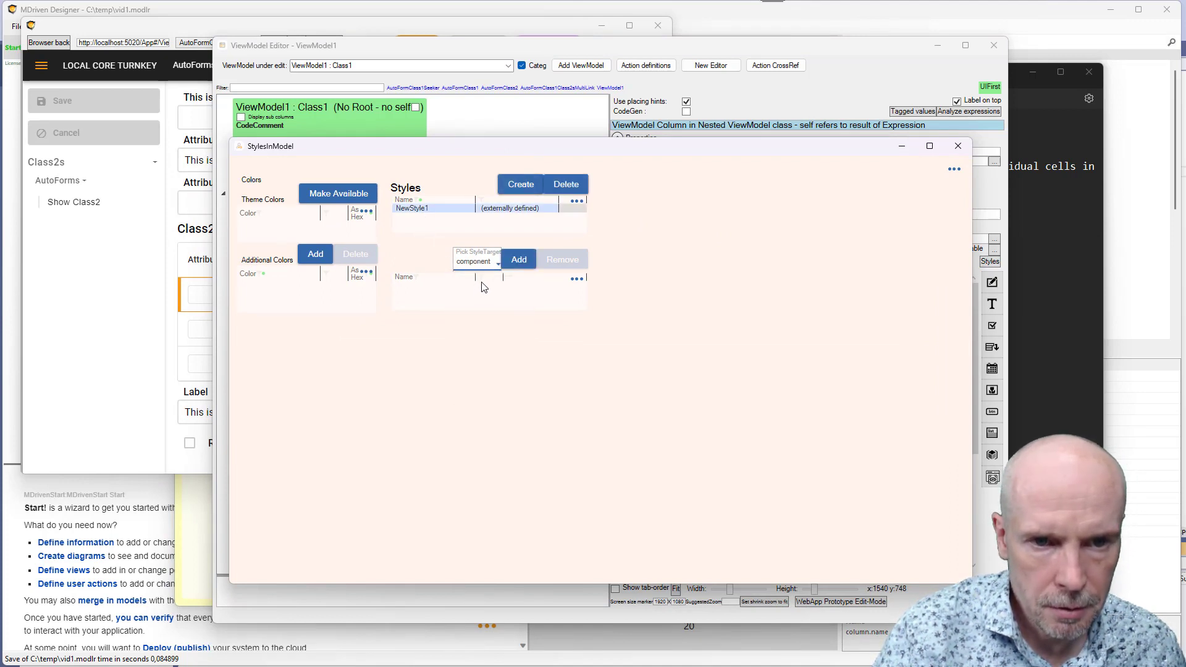
click(482, 270)
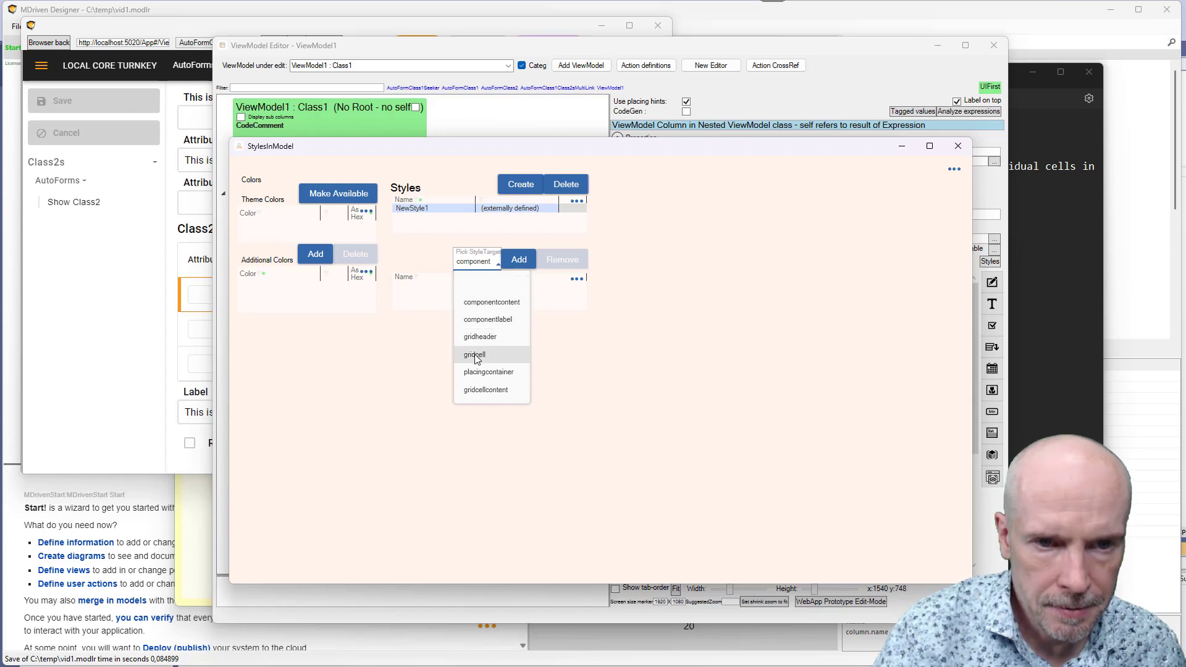
click(476, 355)
click(519, 259)
click(474, 294)
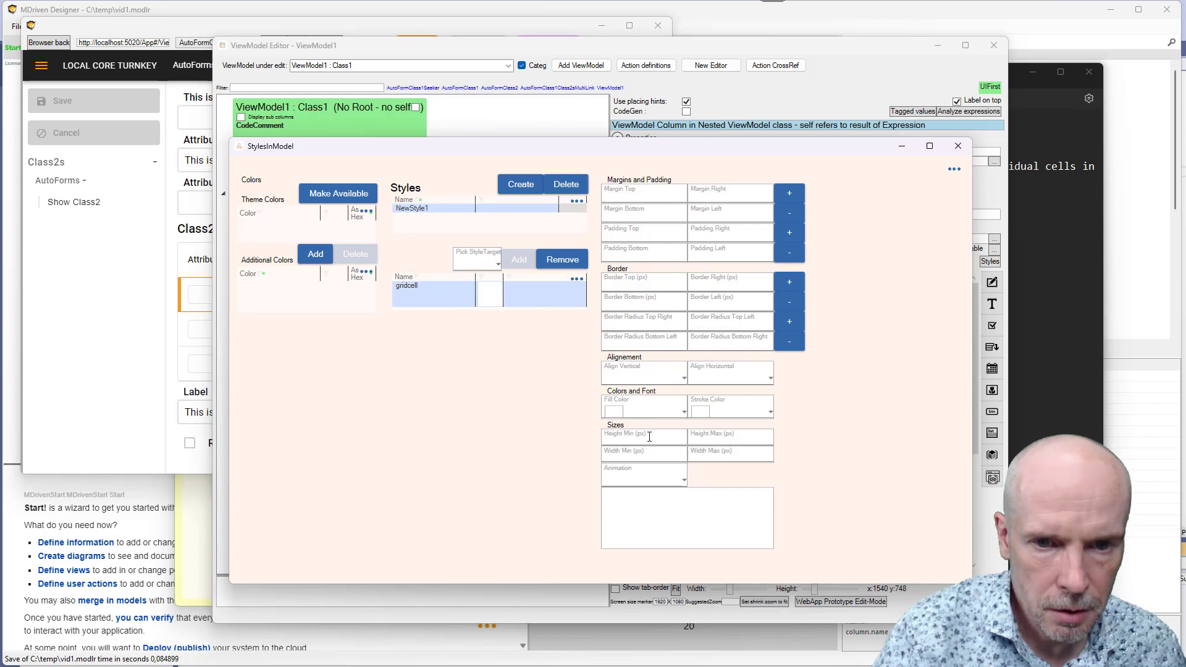
- Add an additional color to the model and set it to the green #FF93BF6F
click(314, 259)
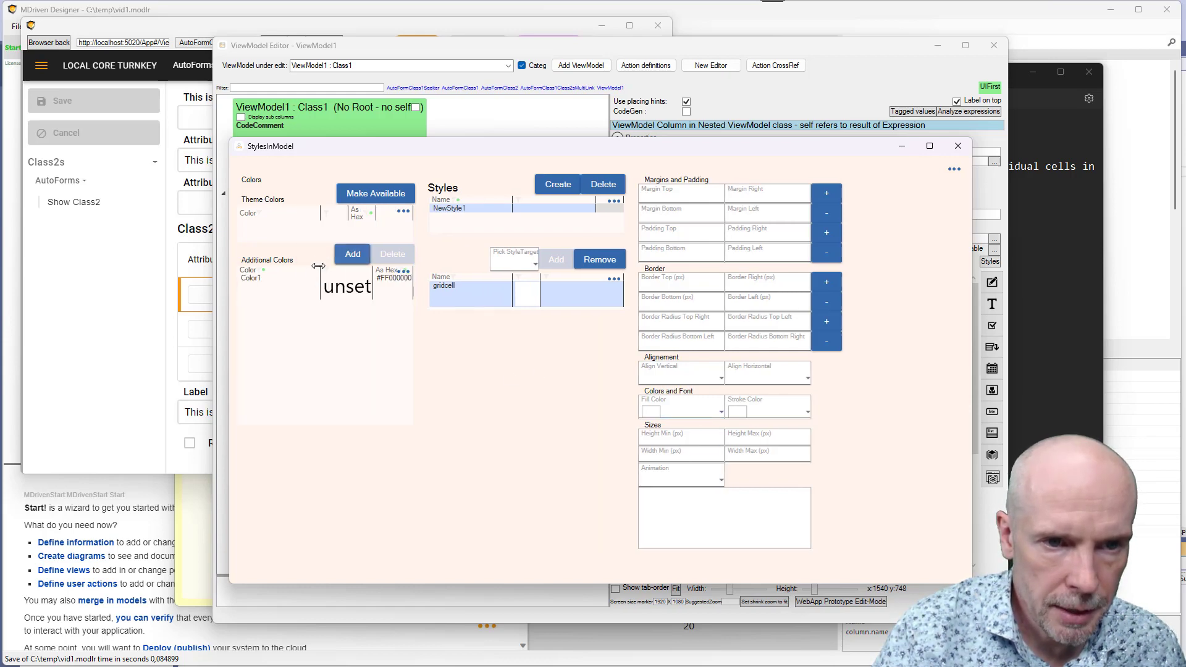
click(353, 295)
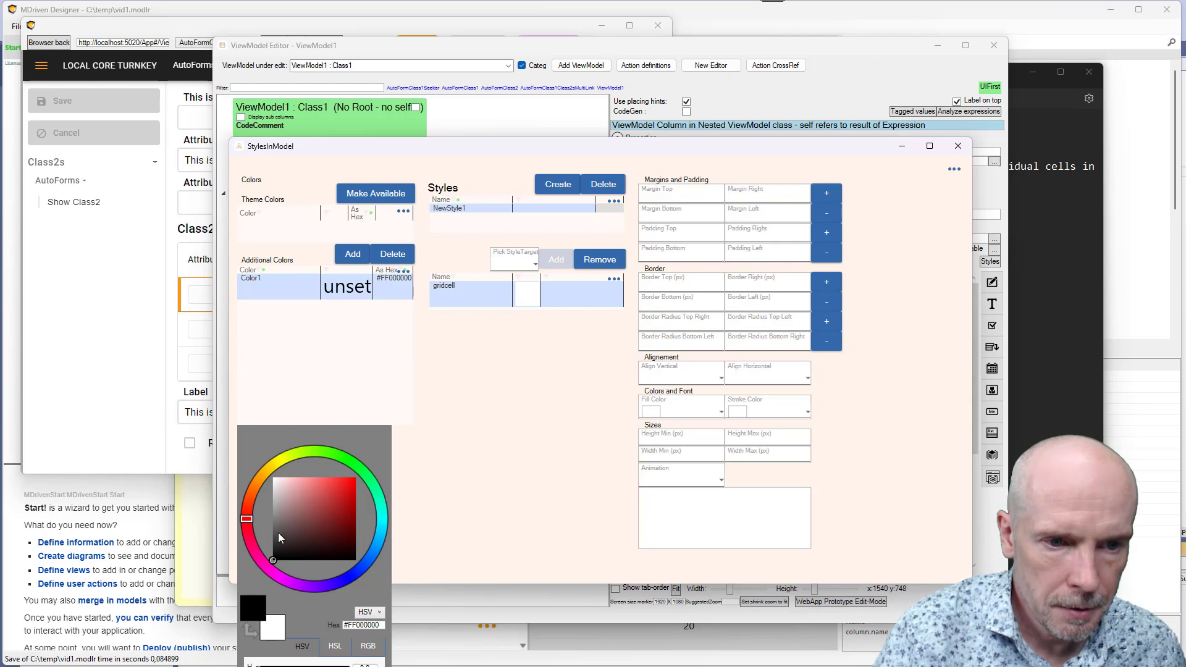
drag(272, 558, 305, 504)
click(316, 454)
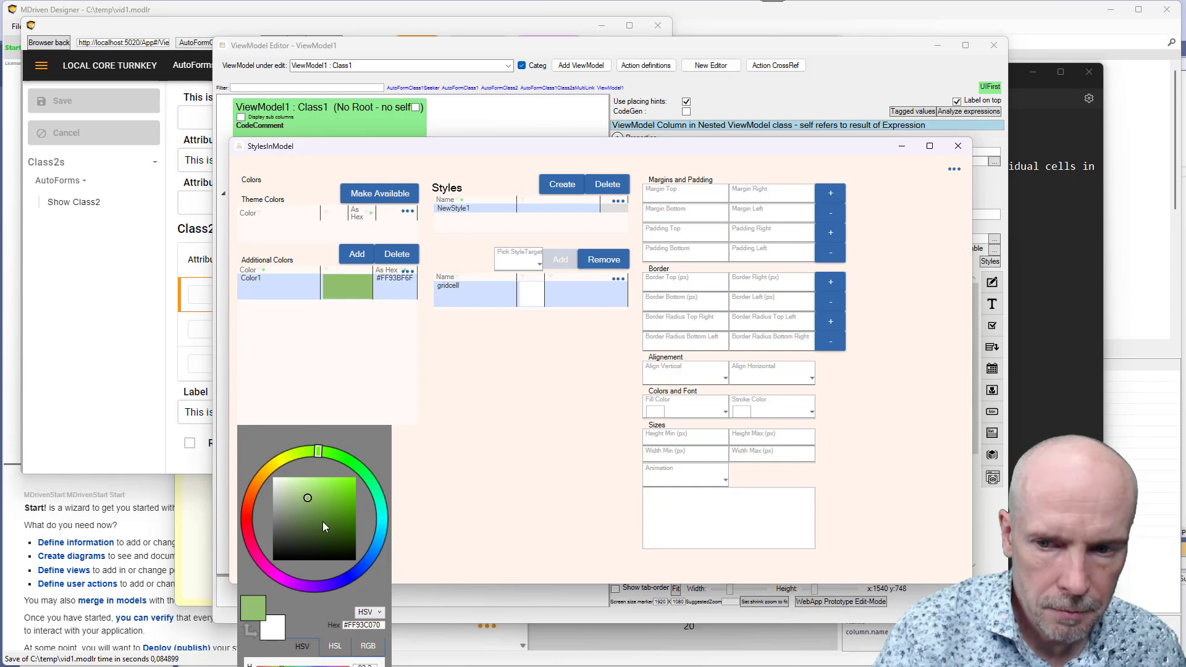
click(416, 431)
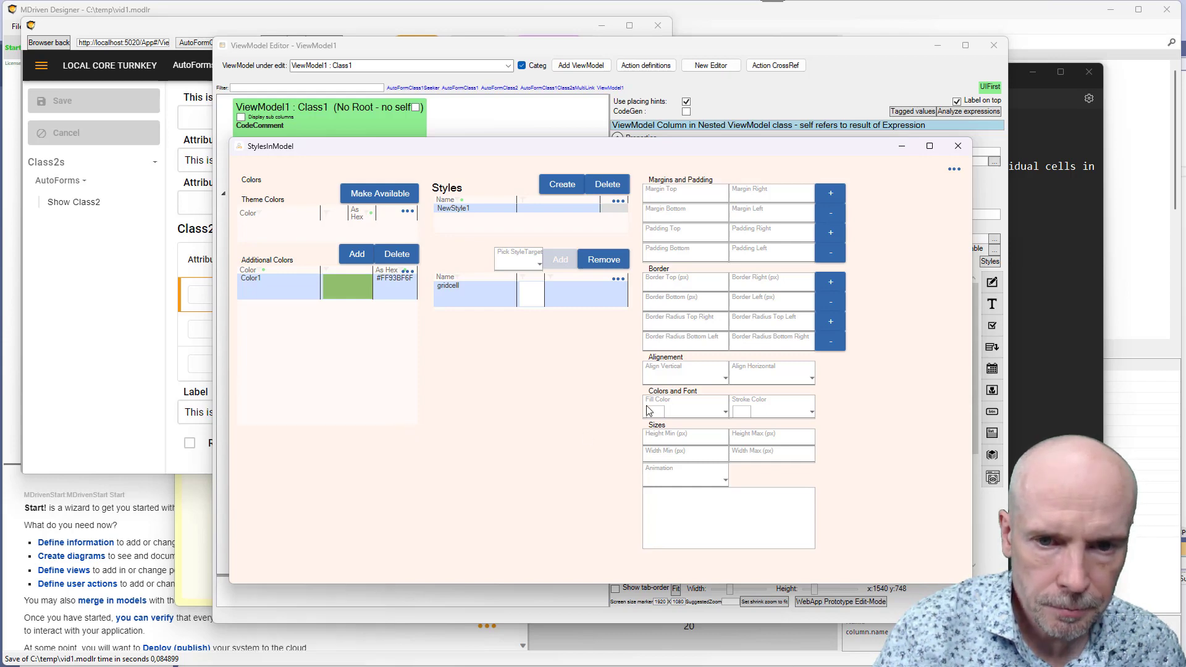
- Set the gridcell target's fill color to the green Color1 and select the style NewStyle1
click(682, 411)
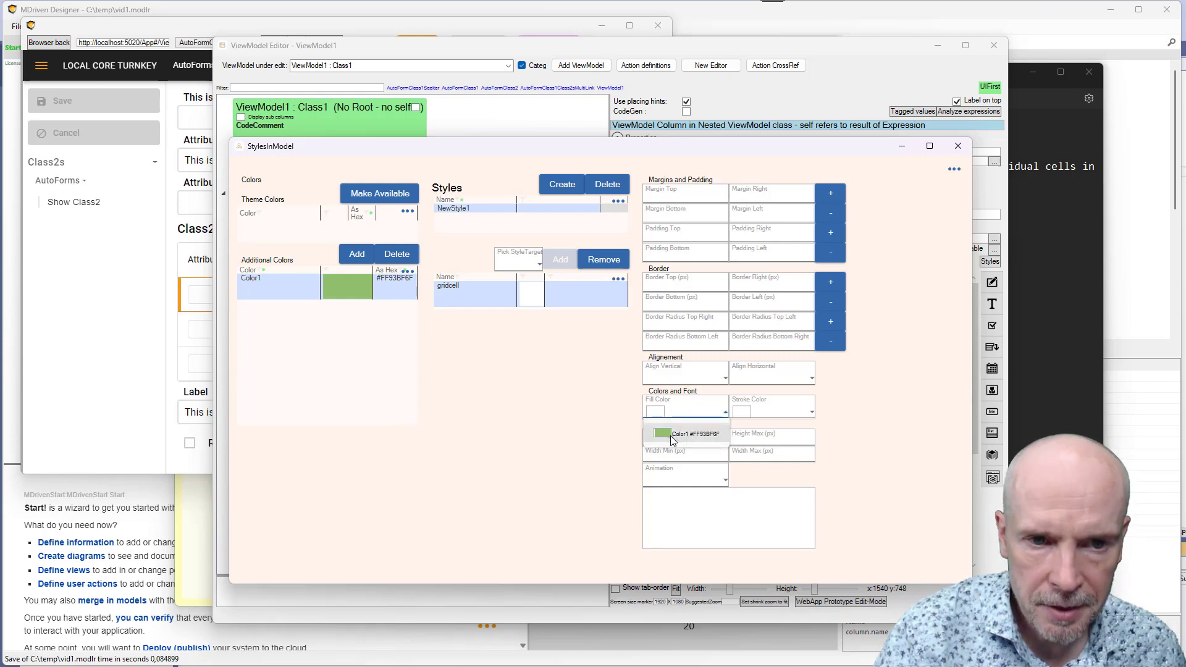
click(670, 438)
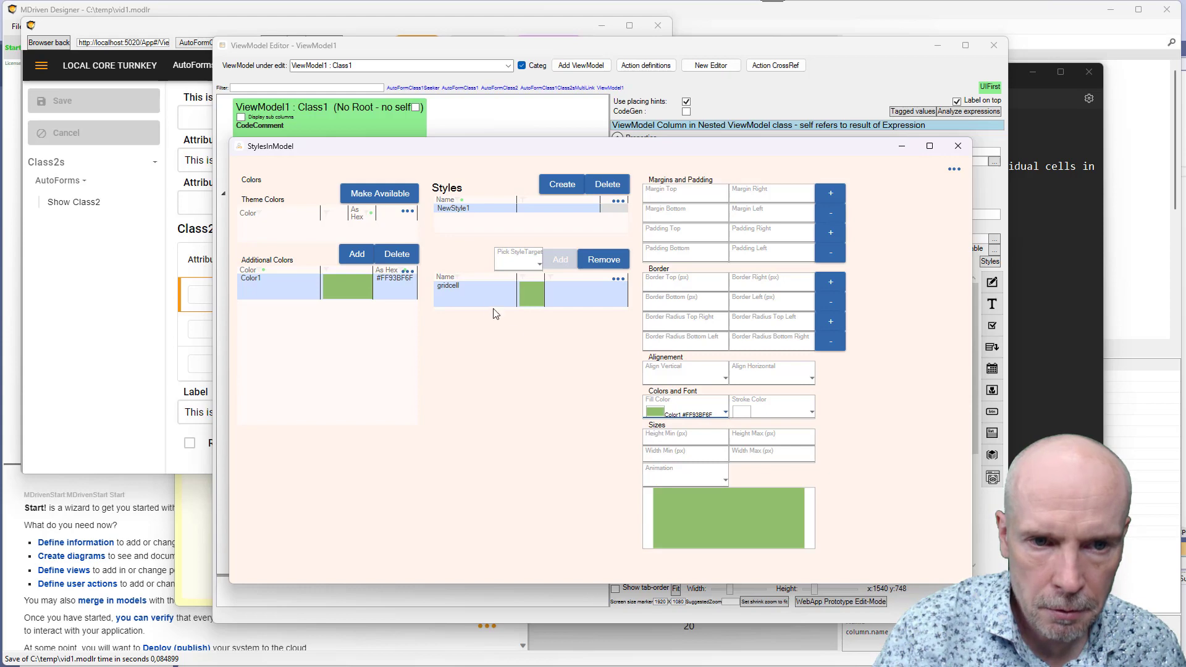
click(451, 214)
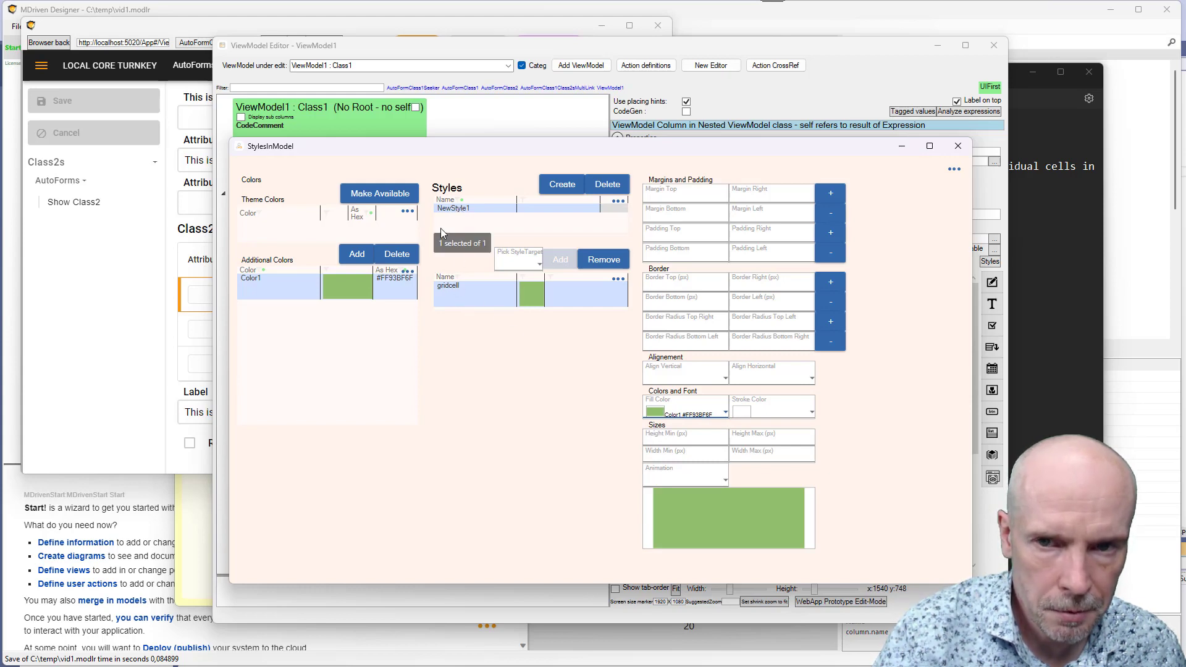
- Switch to the running form, enter NewStyle1 as Attribute1 in the second Class2s row, and save the change
click(696, 46)
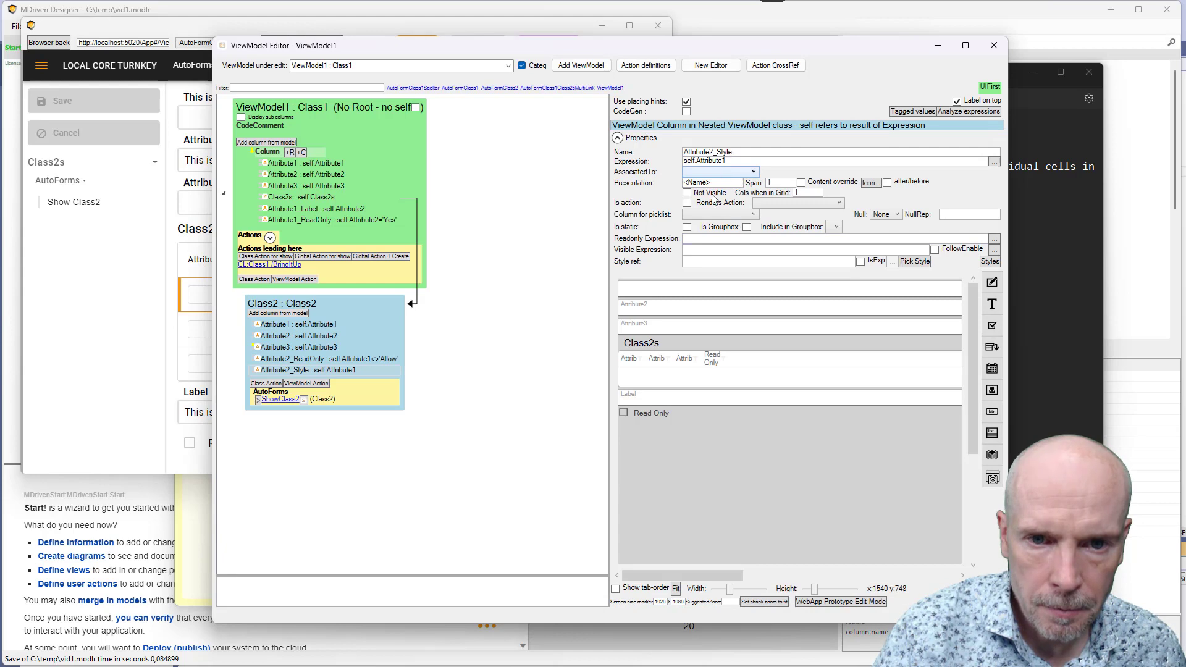
click(130, 358)
click(223, 329)
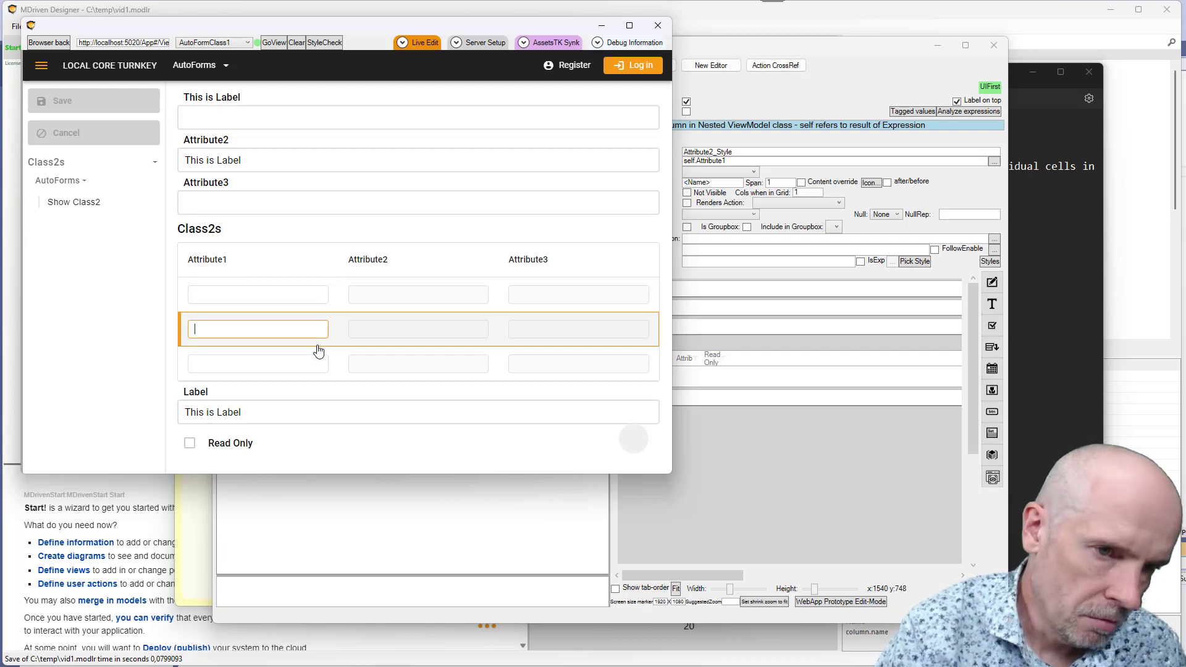
text(Ne)
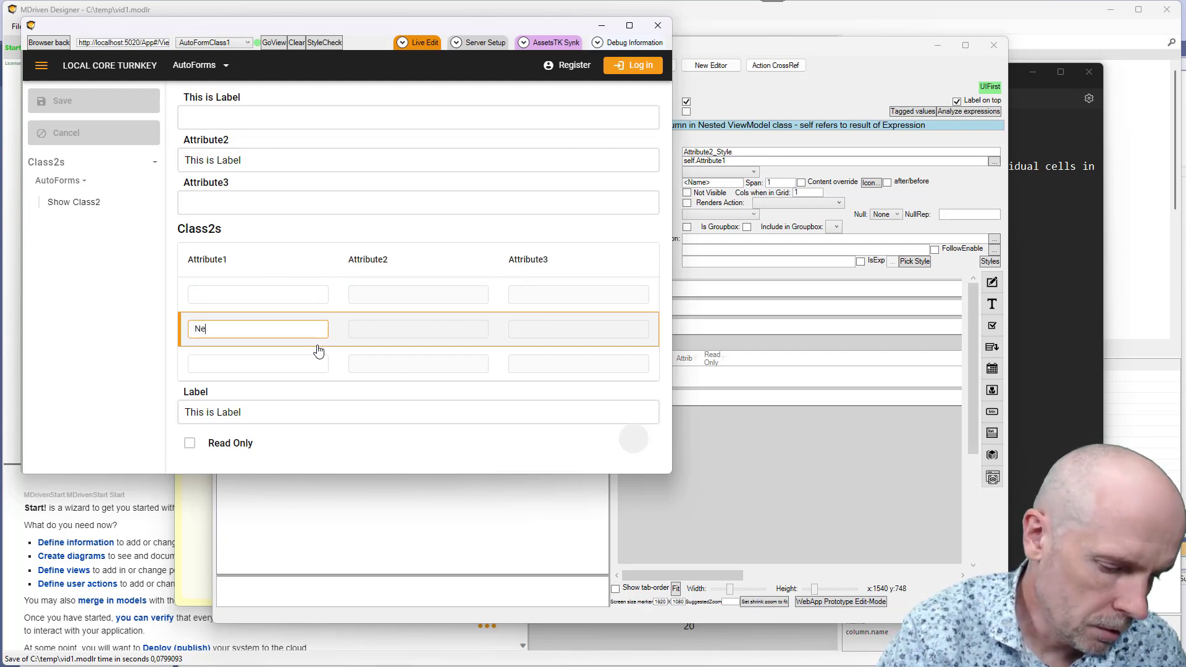
text(wSty)
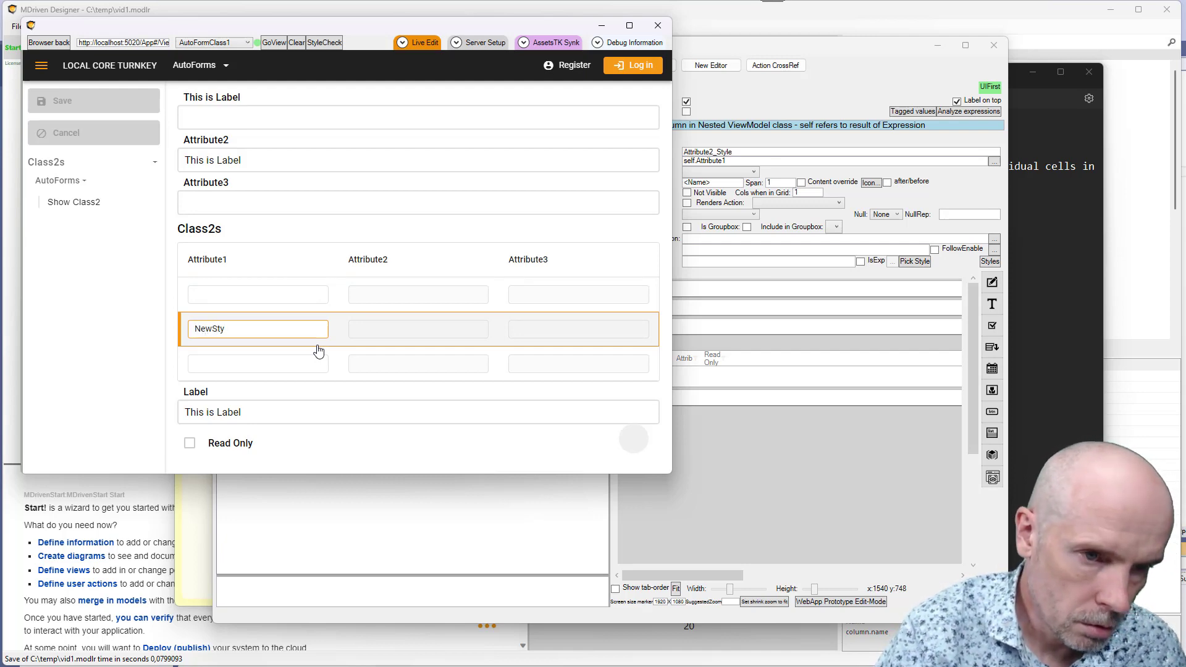
text(le1)
key(Return)
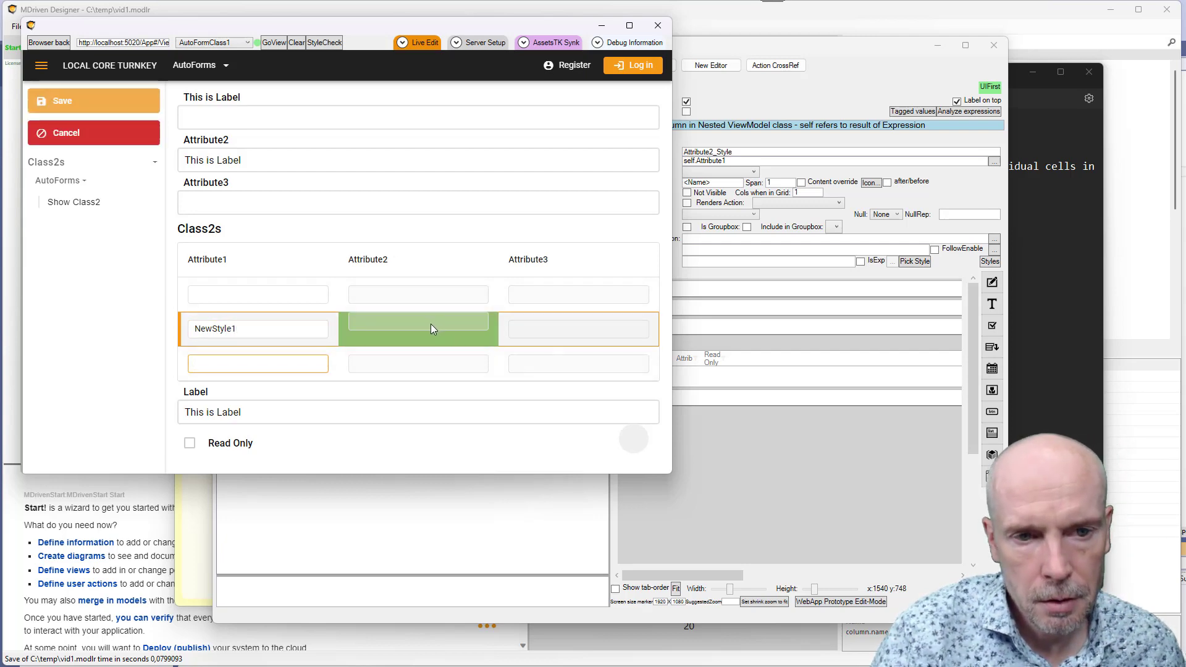
click(98, 104)
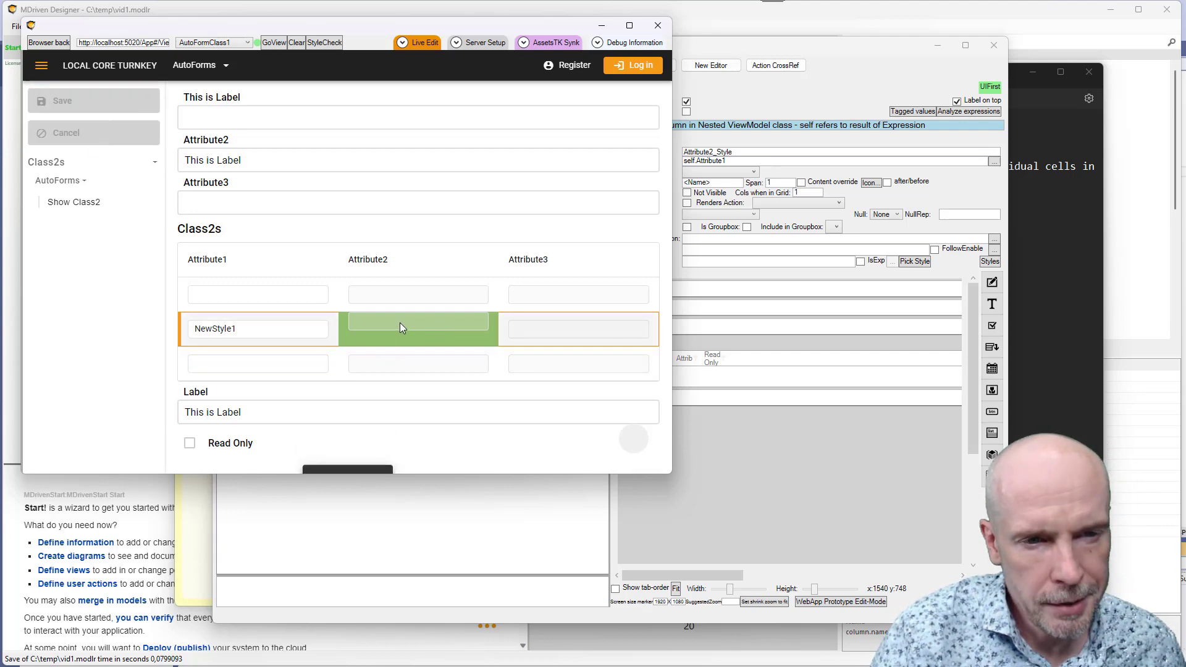
- Return to the model's styles window and set the gridcell target's vertical alignment to Middle
key(alt+Tab)
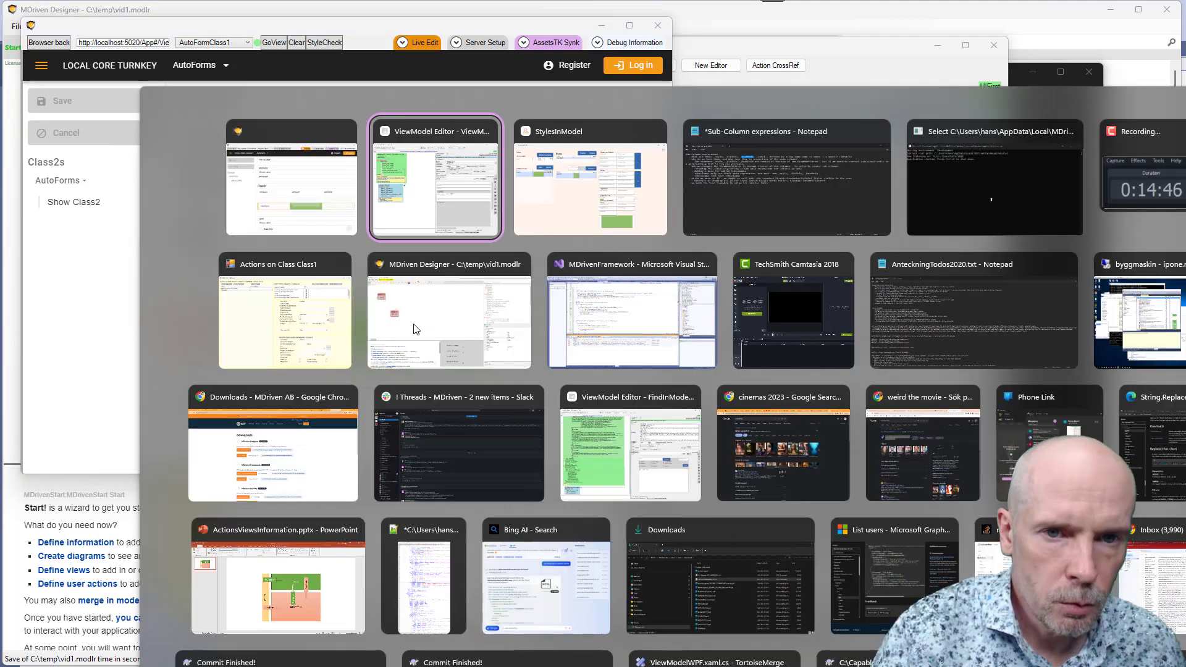
key(alt+Tab)
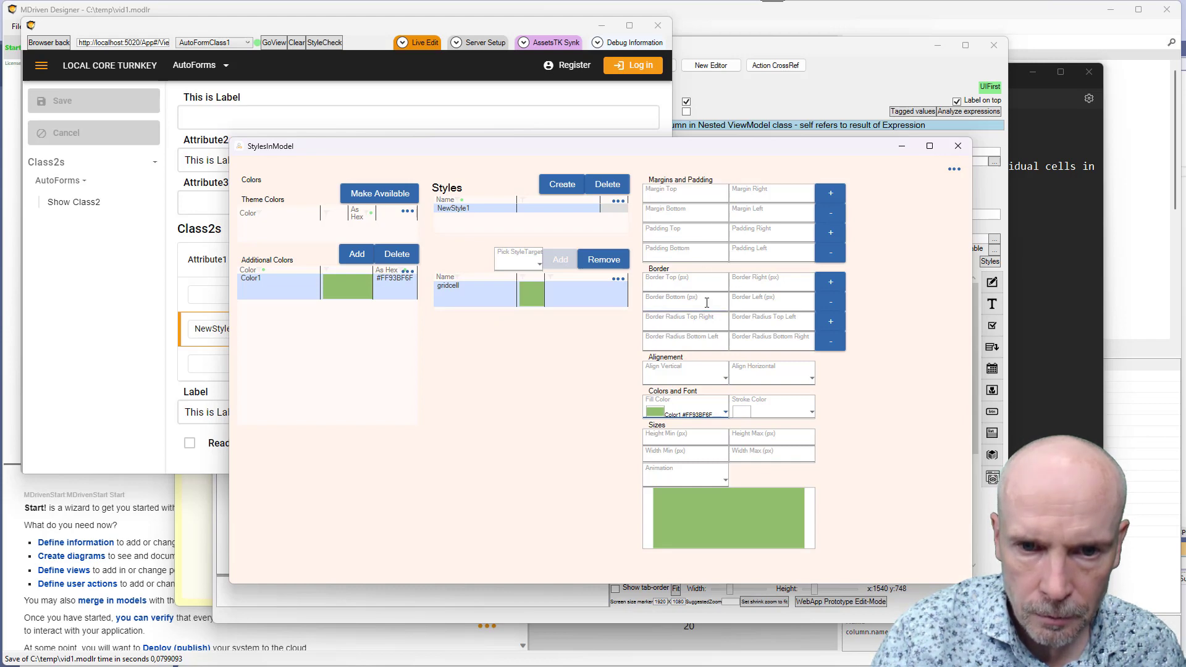
click(695, 376)
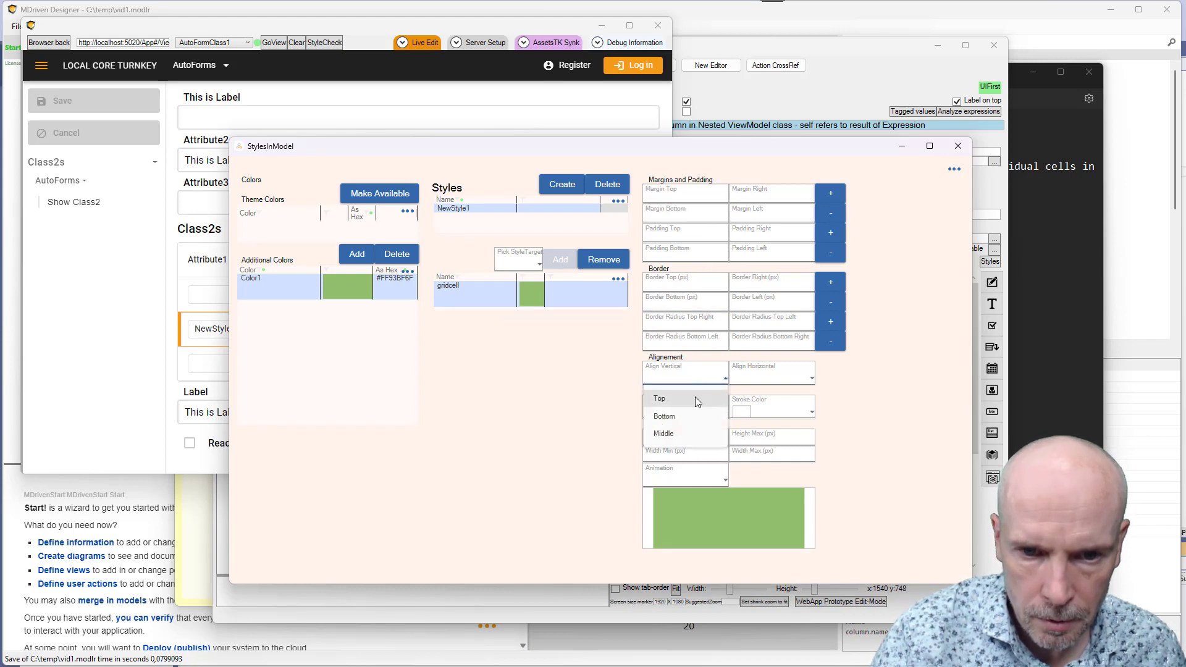
click(680, 434)
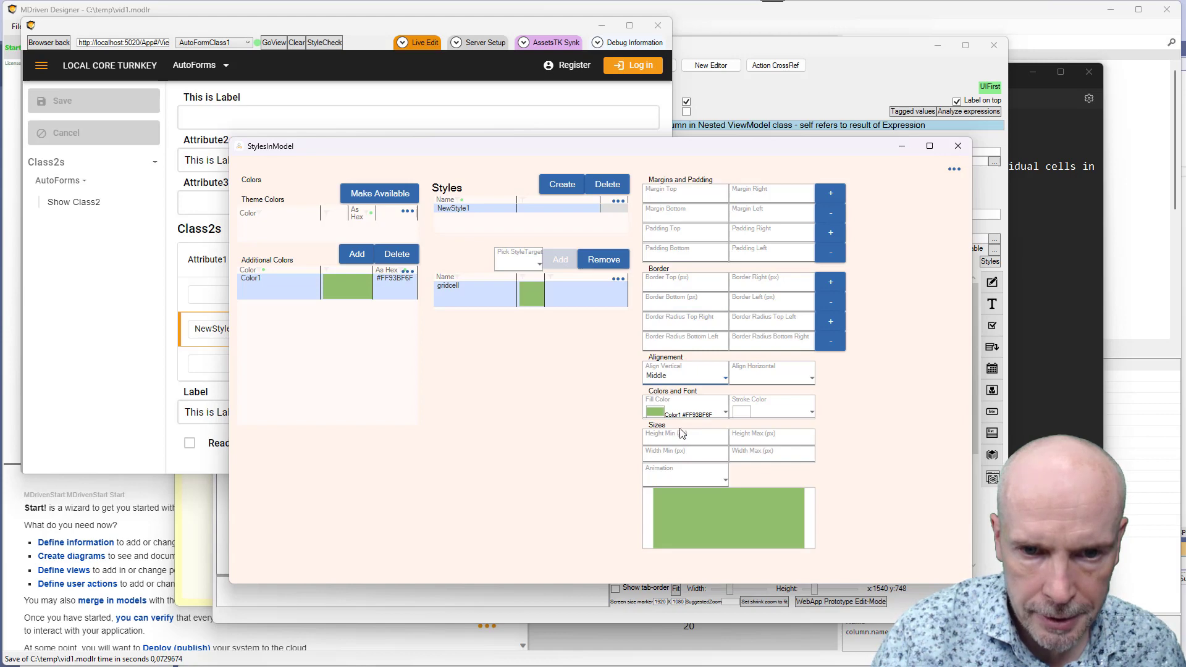
- Test the style in the running form by appending x to the second row's Attribute1 and removing it again
click(79, 394)
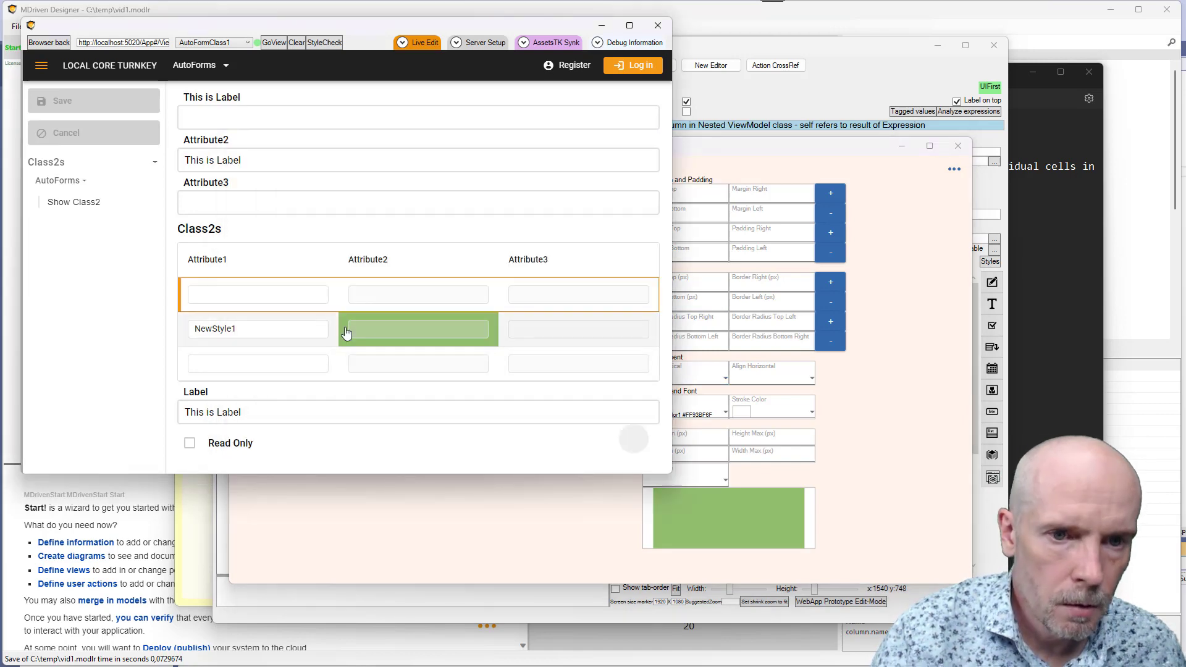
click(278, 334)
text(x)
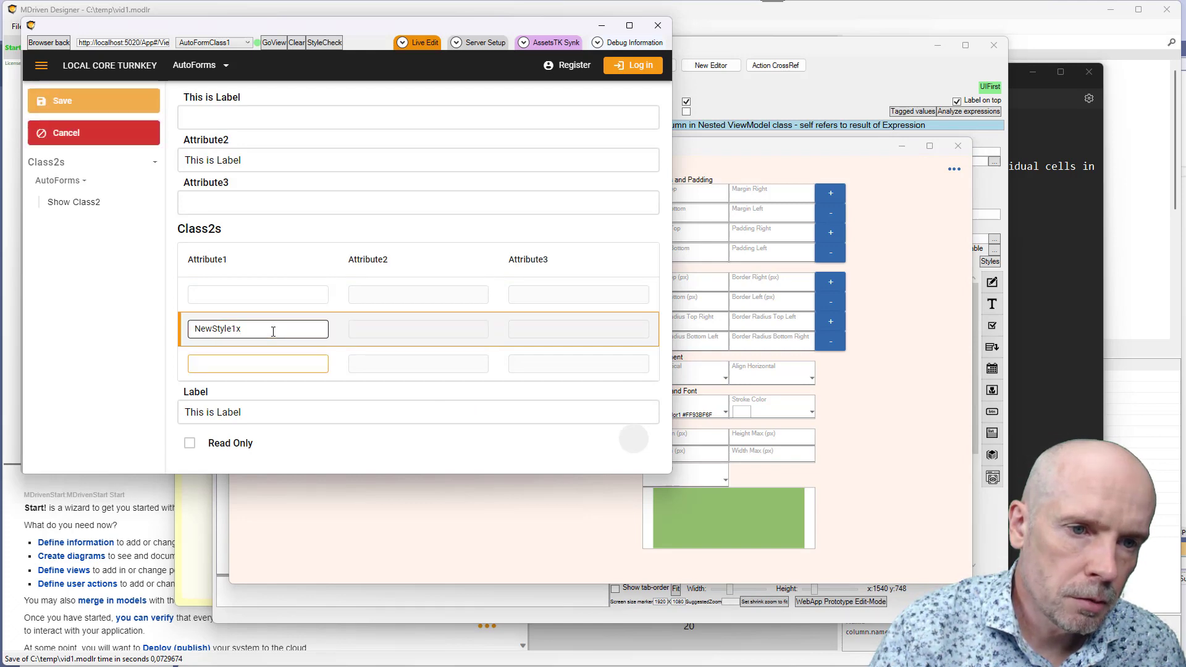
key(BackSpace)
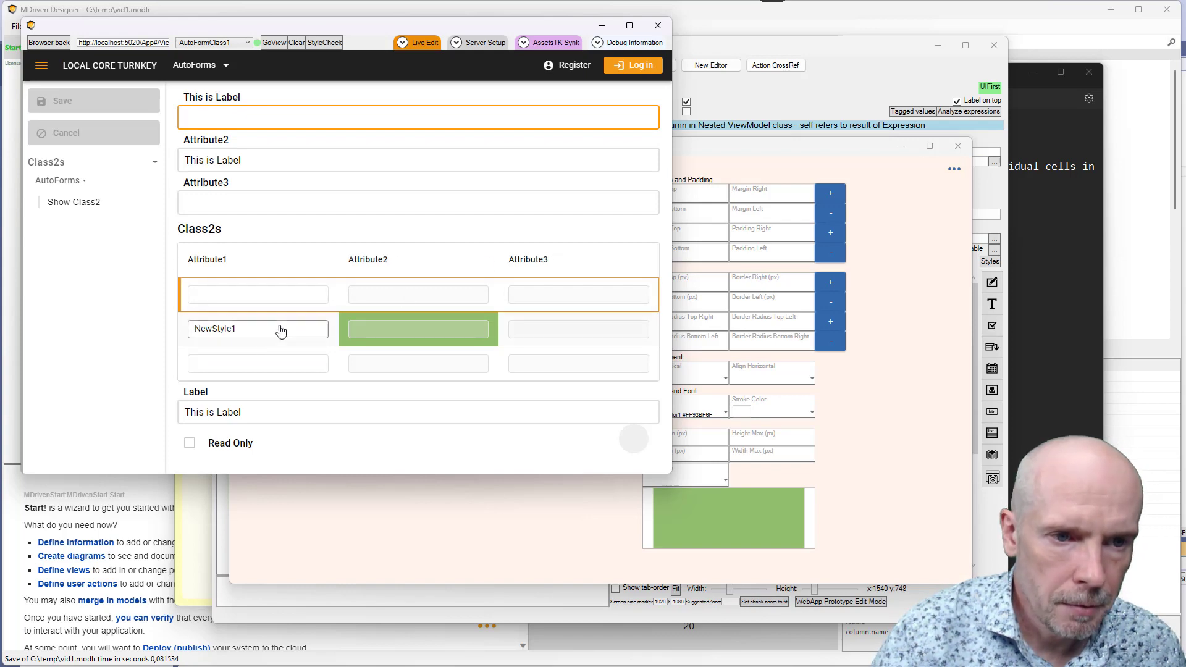
click(283, 329)
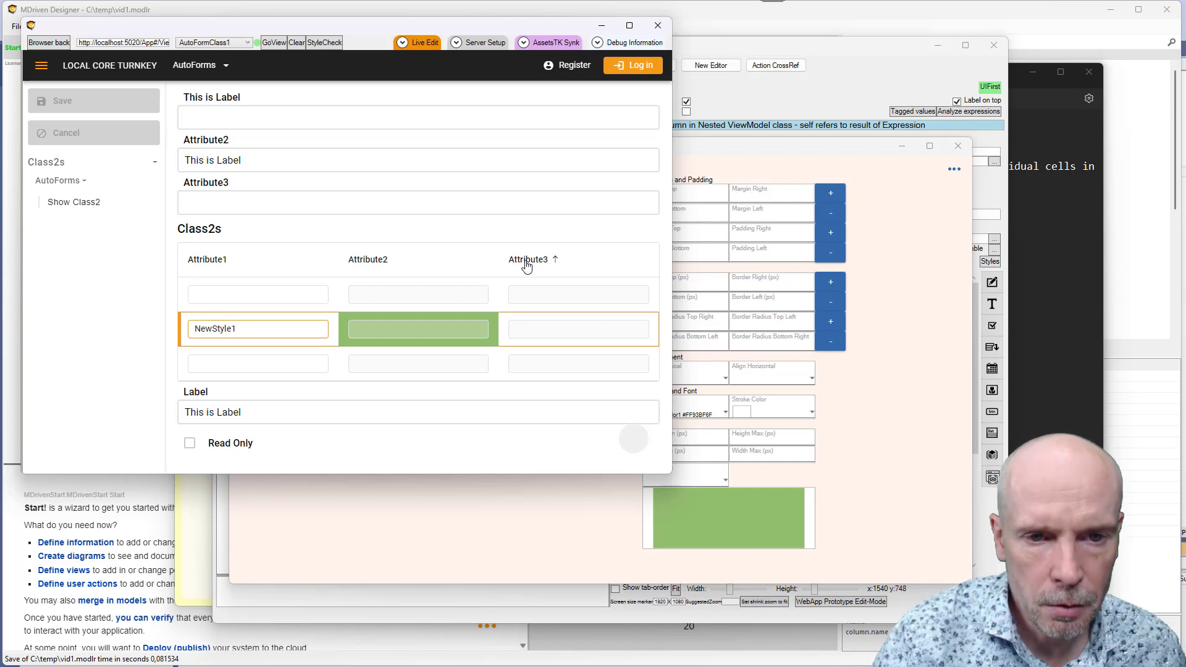
- Set NewStyle1 as the style reference of Class2's Attribute3 column in the ViewModel Editor and check the running form
key(alt+Tab)
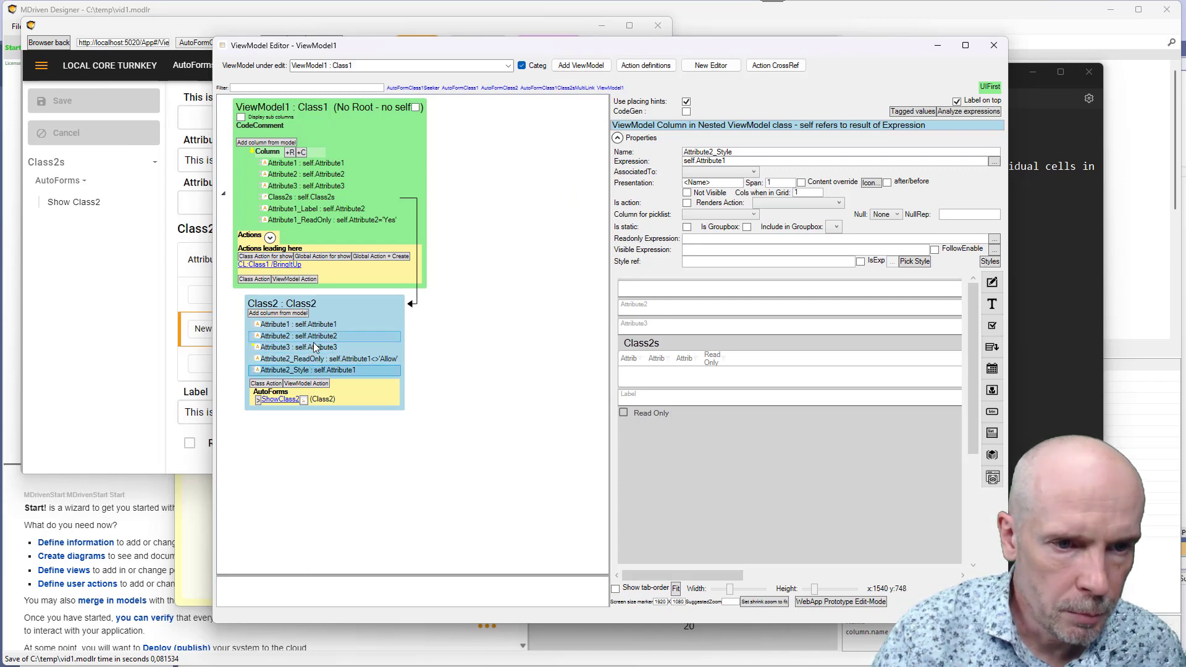
click(307, 350)
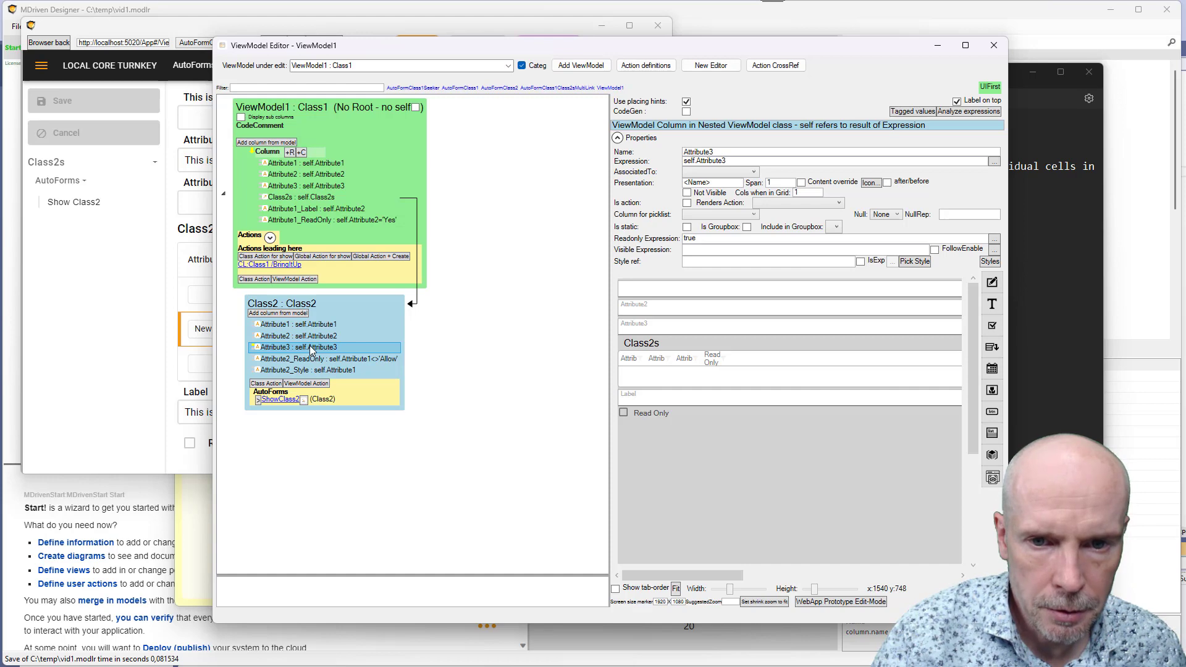
click(758, 260)
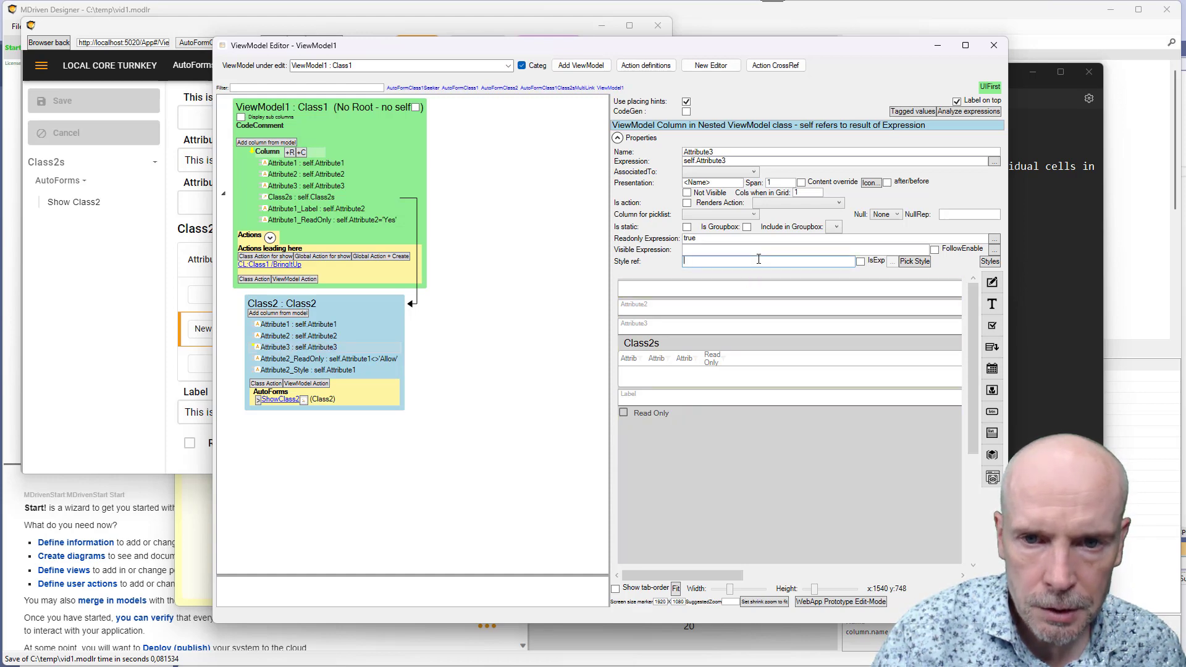
click(915, 262)
click(777, 365)
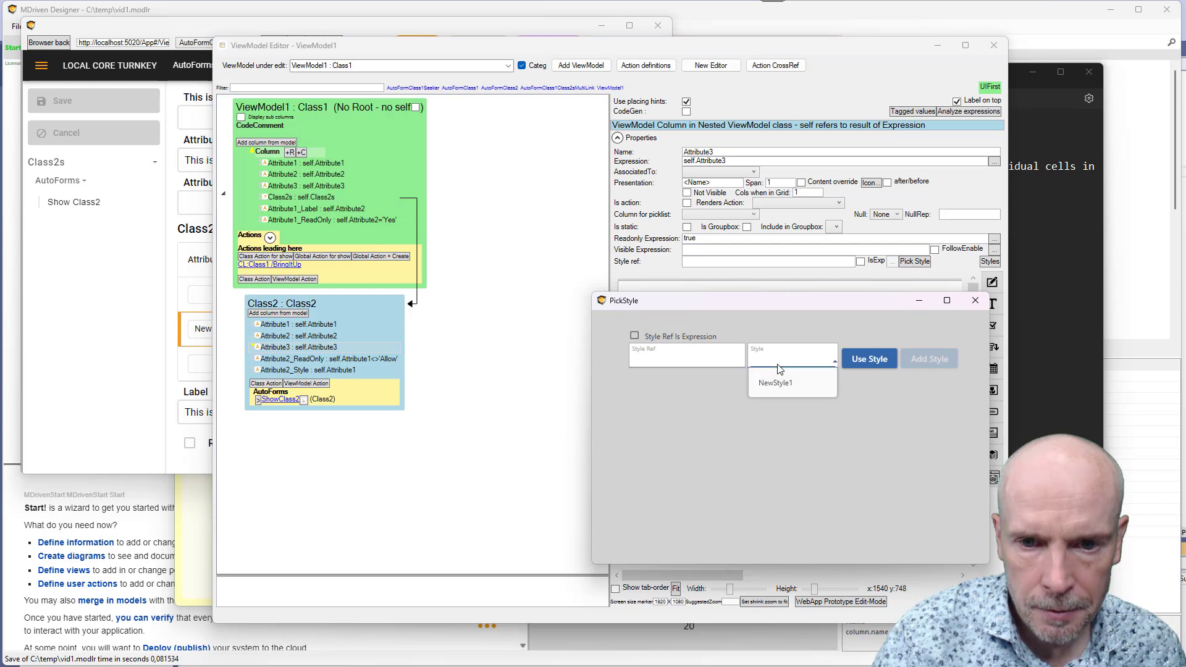
click(773, 383)
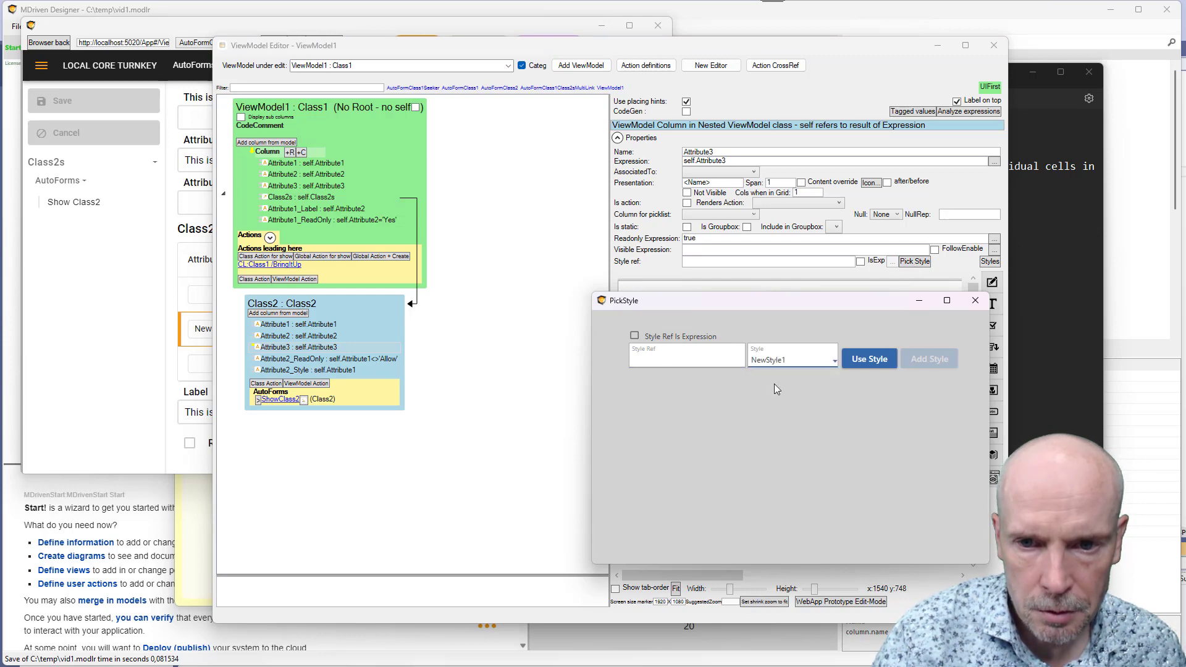
click(876, 363)
click(976, 301)
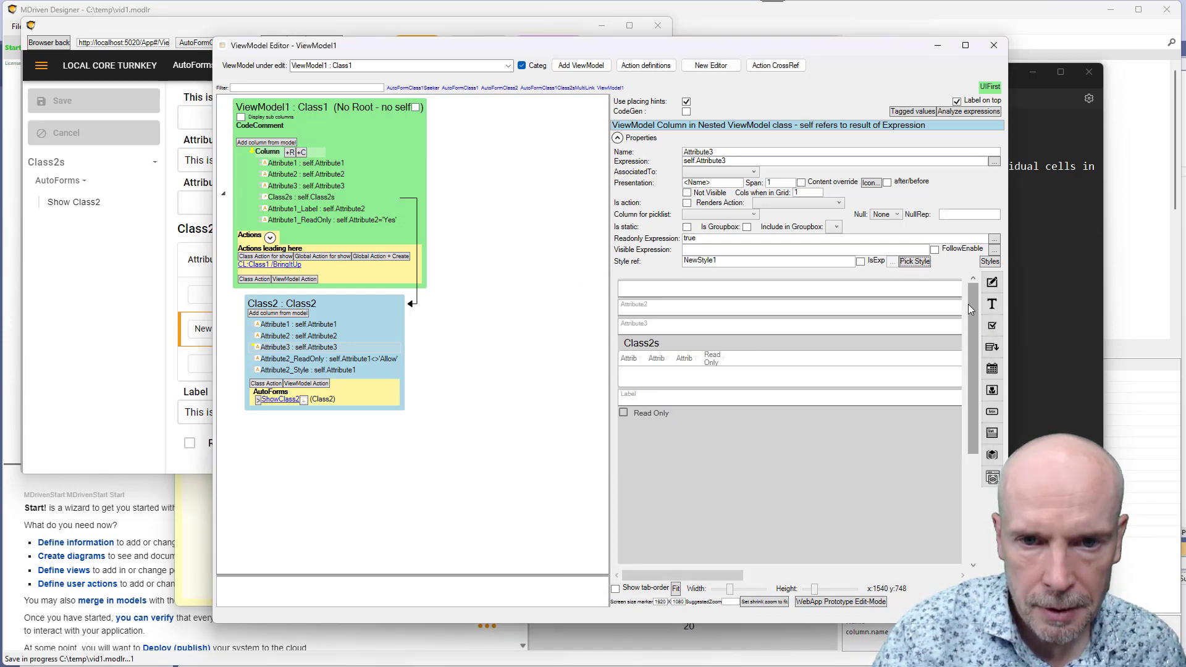
click(122, 365)
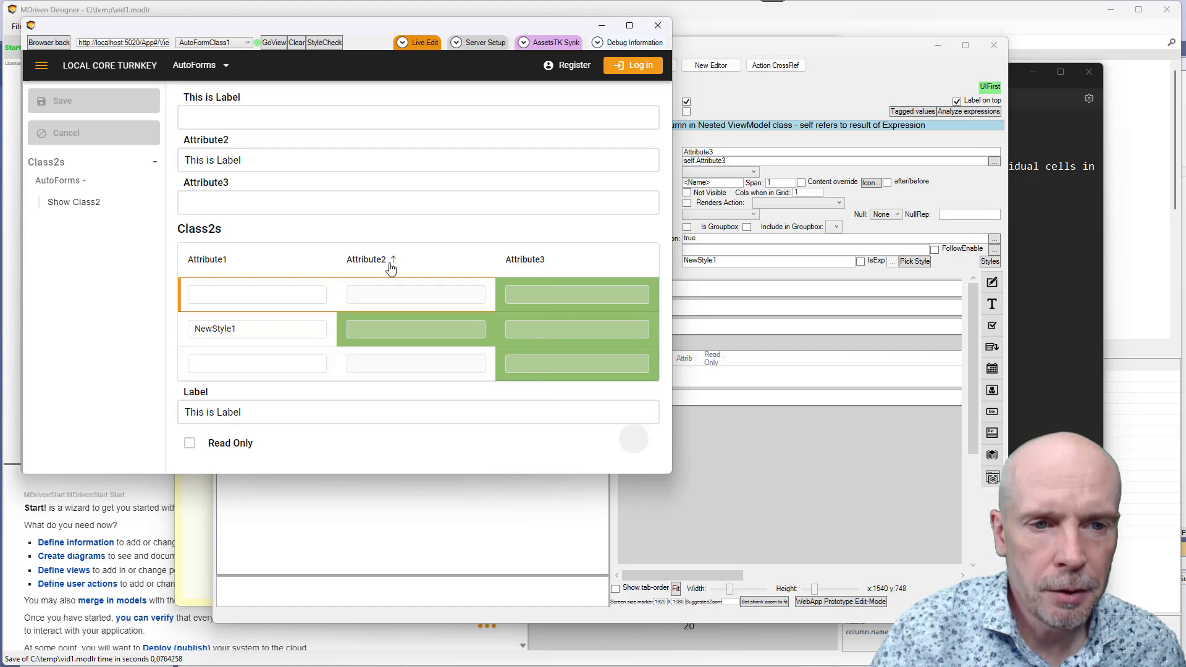
click(782, 451)
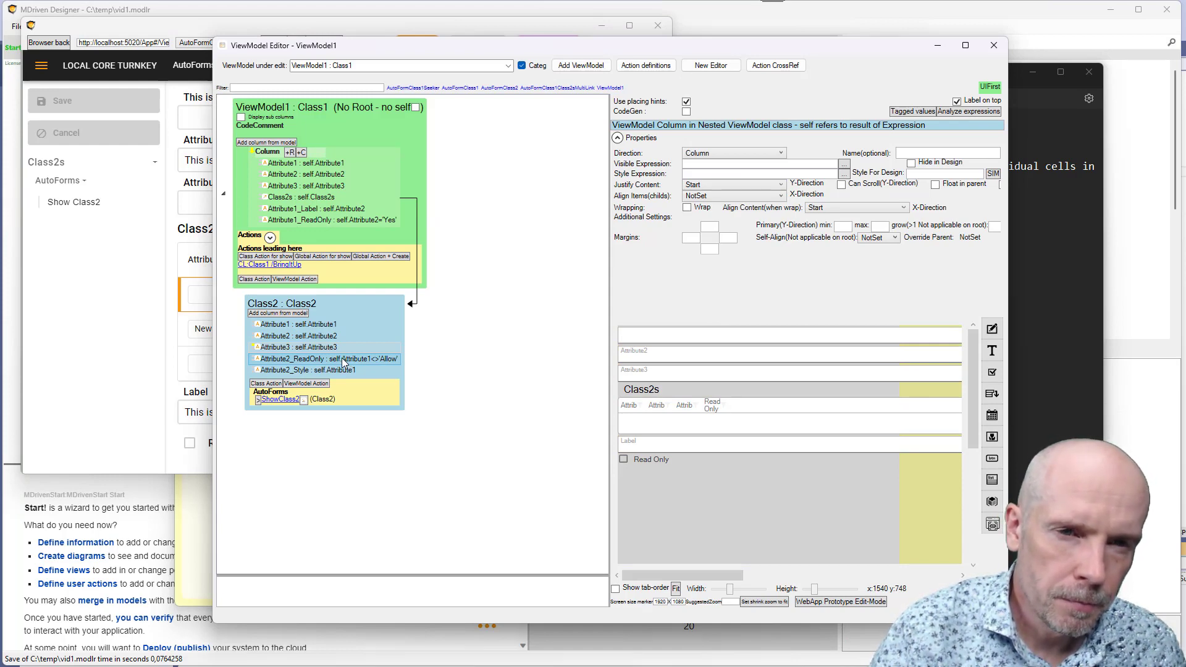
- Switch to the Sub-Column expressions notes in Notepad and review why sub-columns exist alongside the main column's properties
key(alt+Tab)
key(alt+Tab)
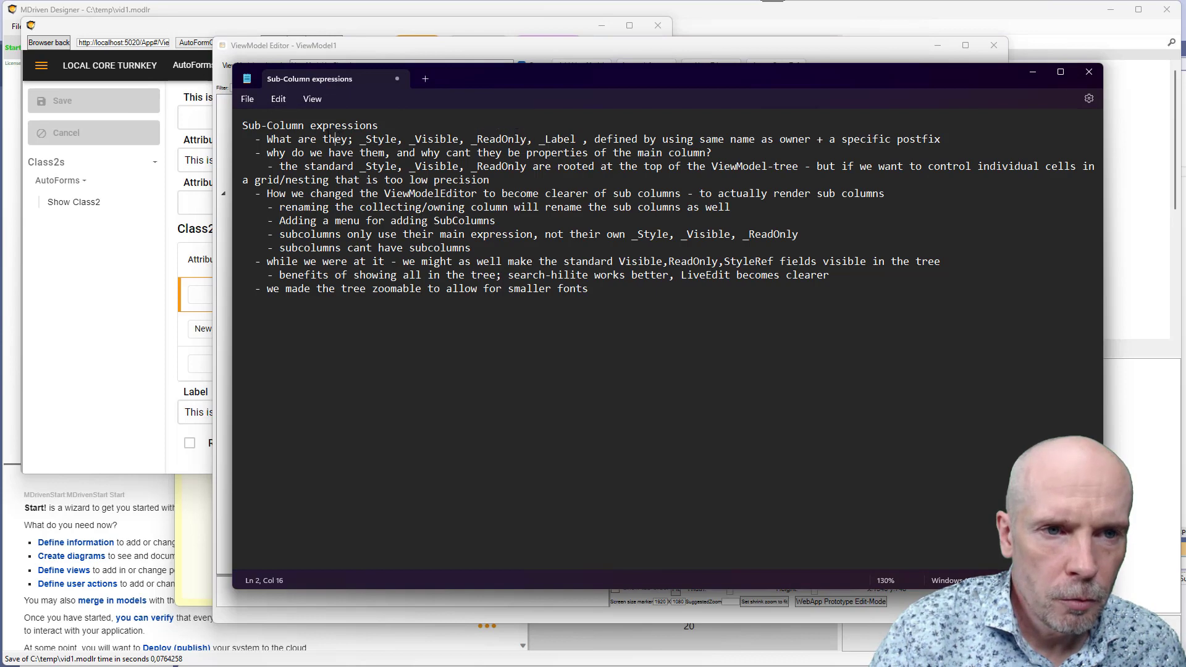
double_click(286, 126)
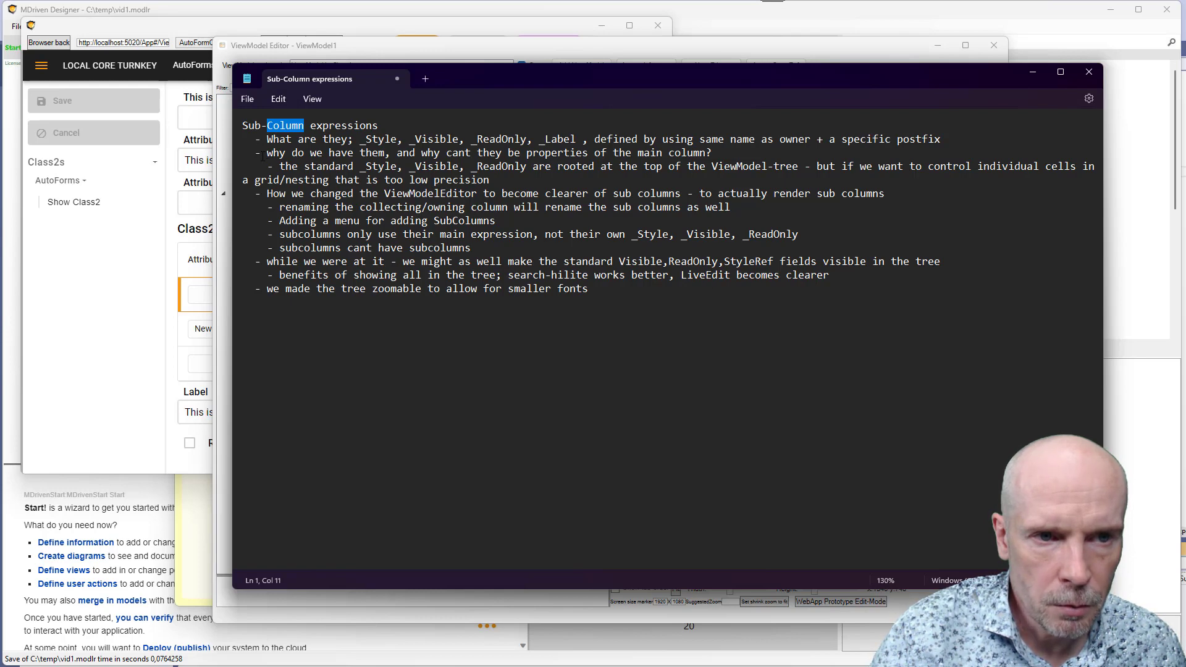
drag(264, 154, 709, 153)
click(513, 166)
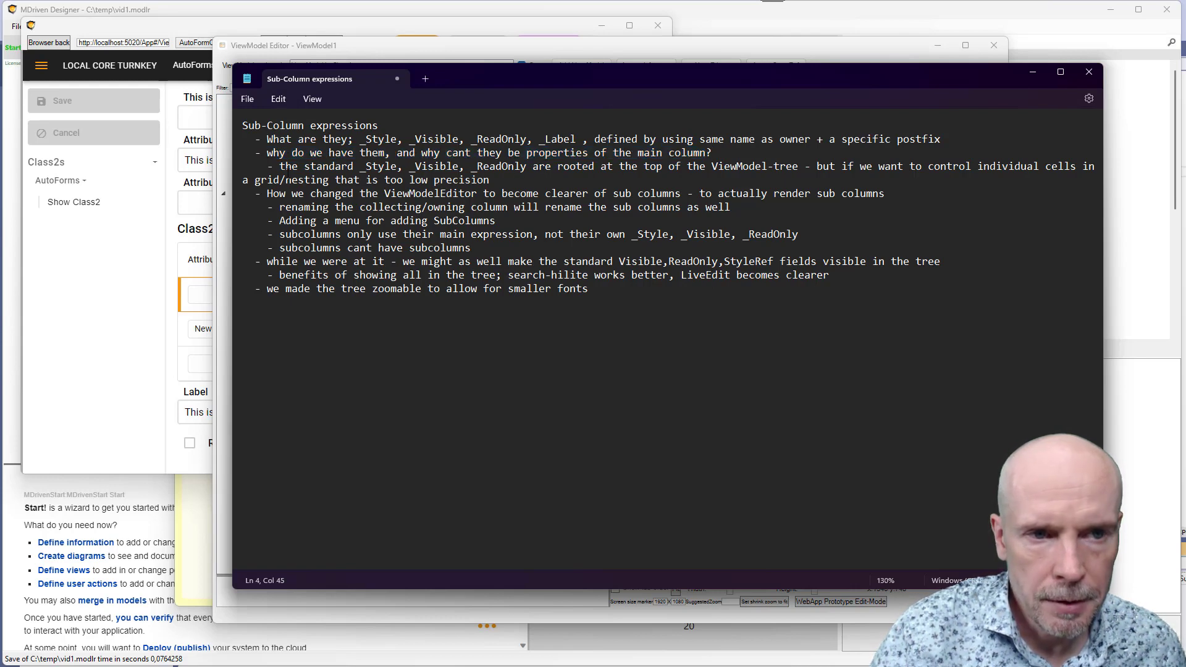
drag(317, 166, 693, 166)
double_click(696, 166)
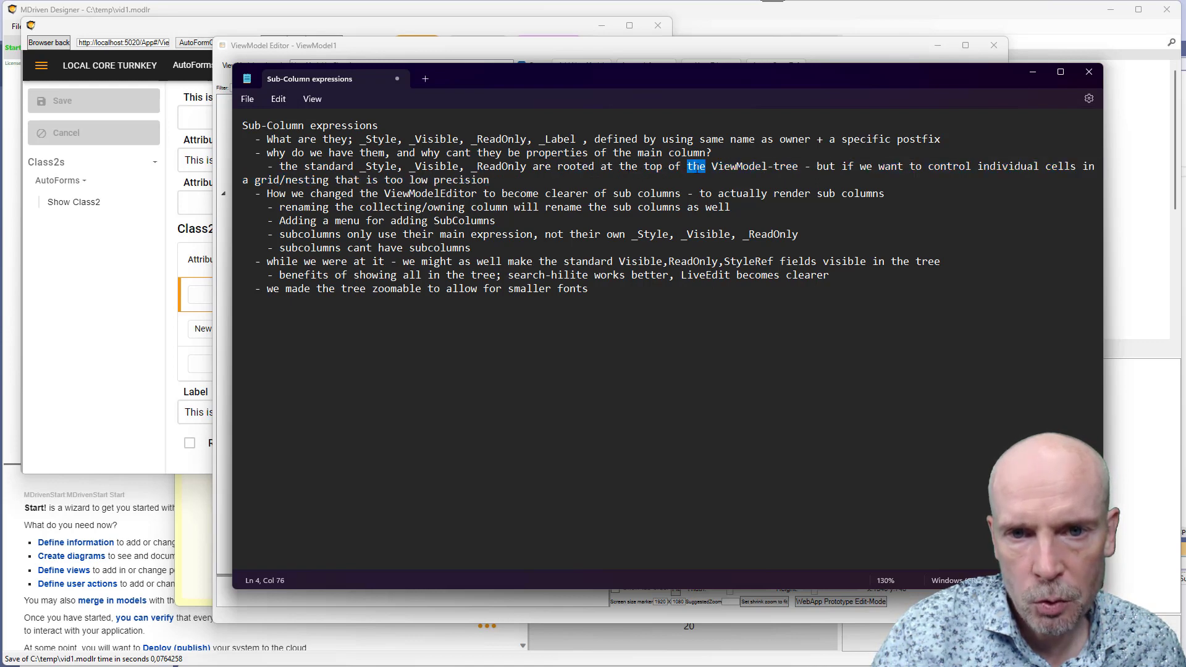
- Break the notes line before "but if we want to control individual cells" and highlight "How we changed the ViewModelEditor to become clearer of sub columns"
click(817, 166)
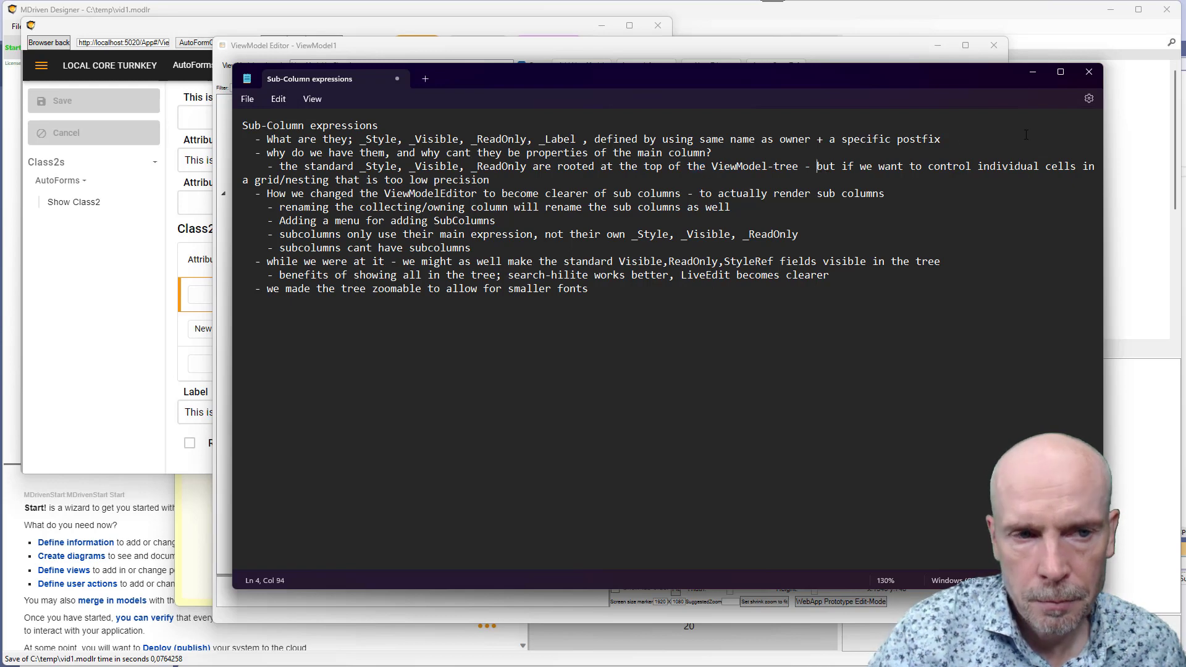
key(Return)
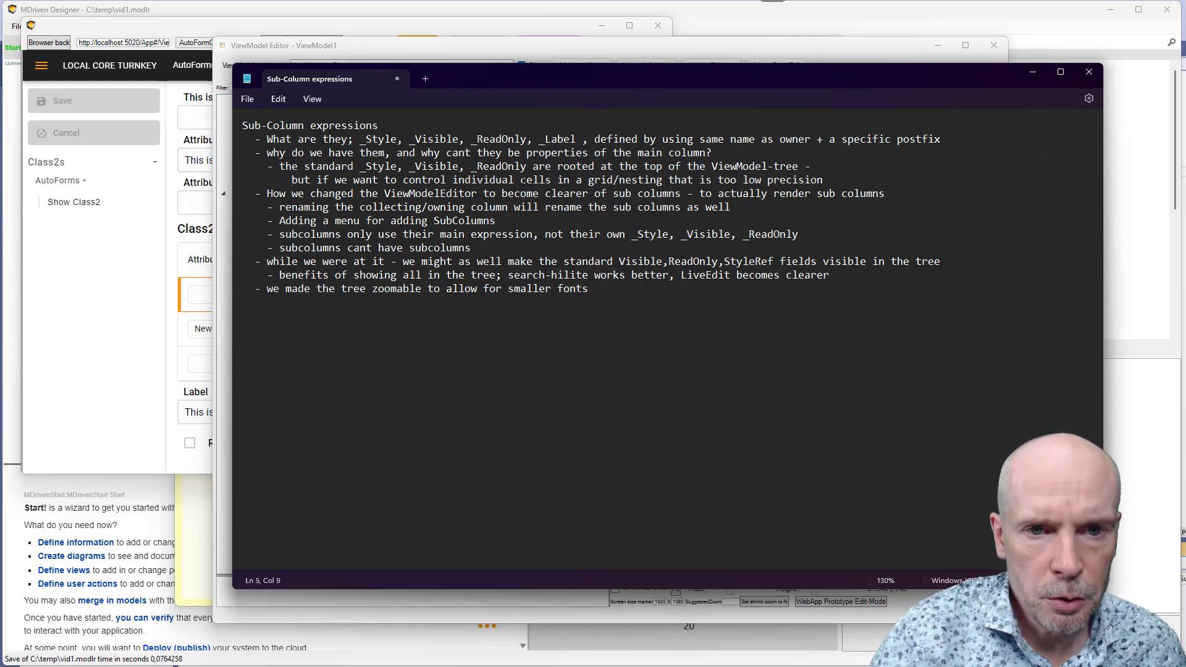
drag(704, 180, 824, 180)
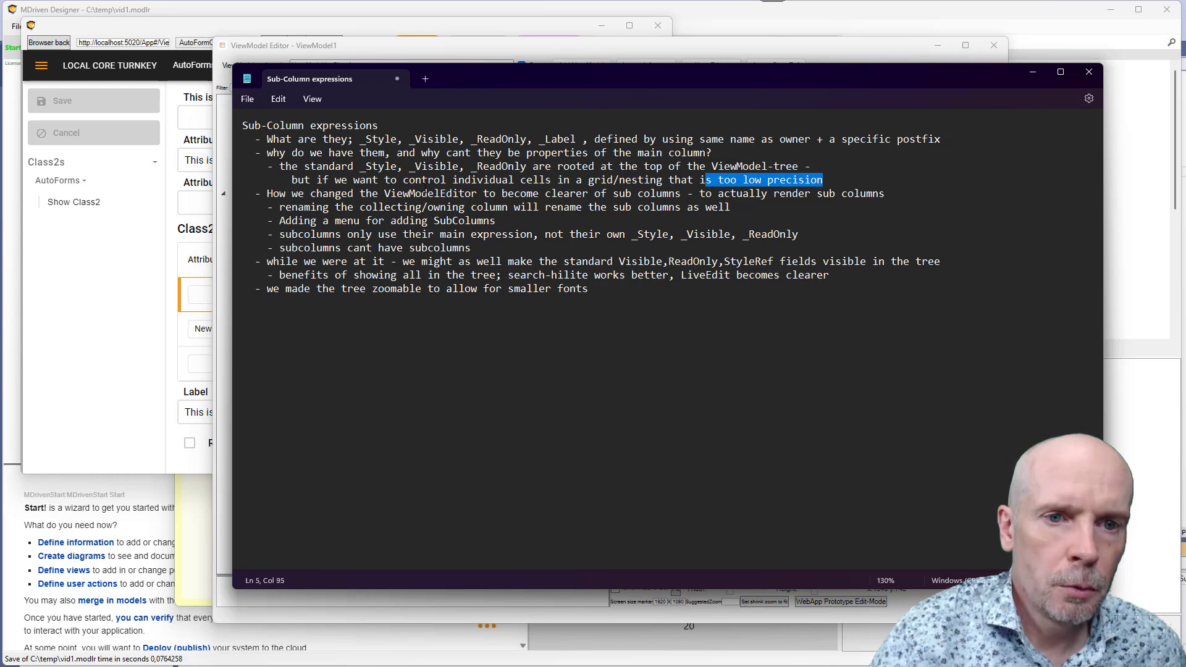
click(423, 193)
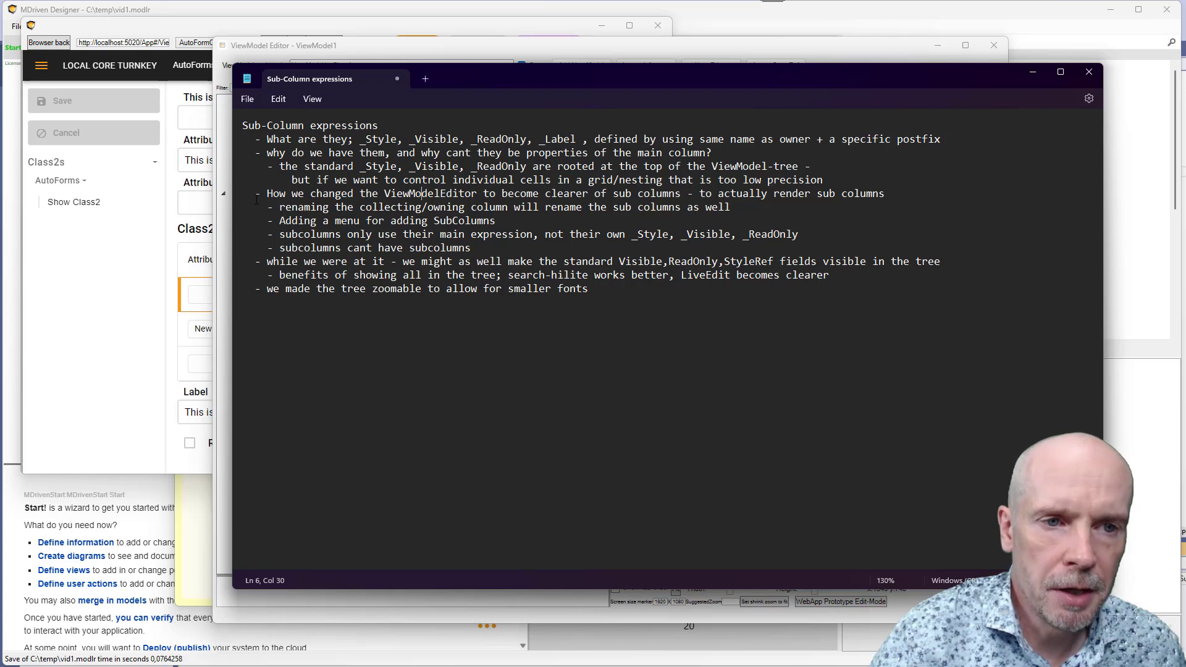
drag(270, 195, 477, 195)
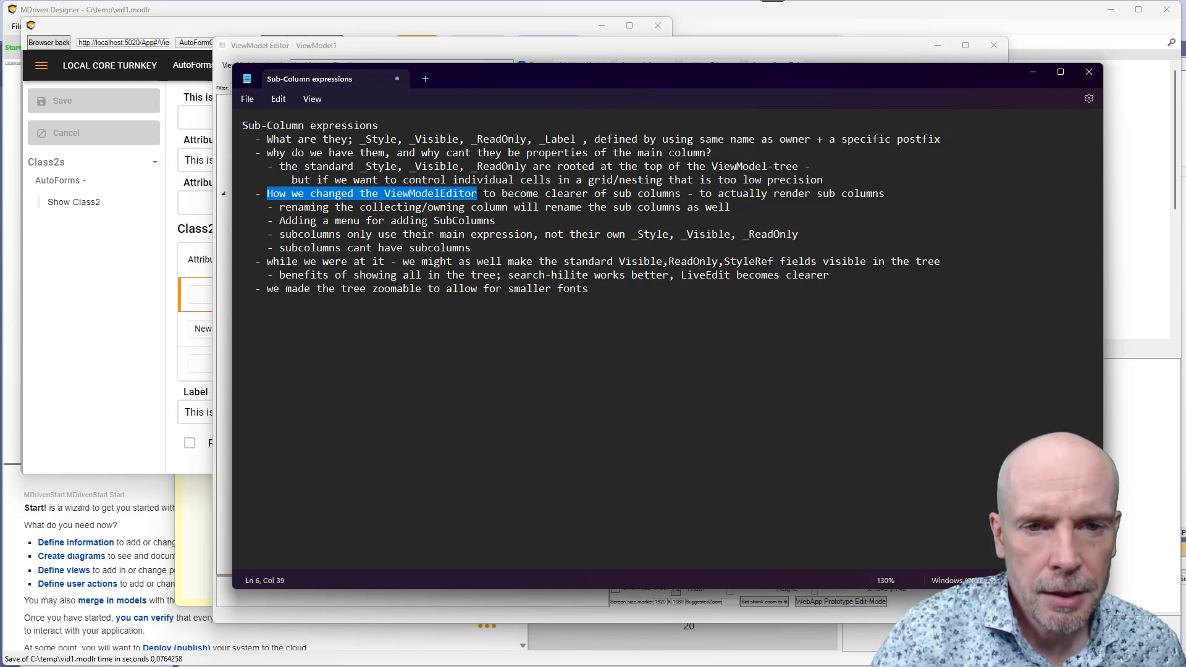
drag(477, 196, 681, 195)
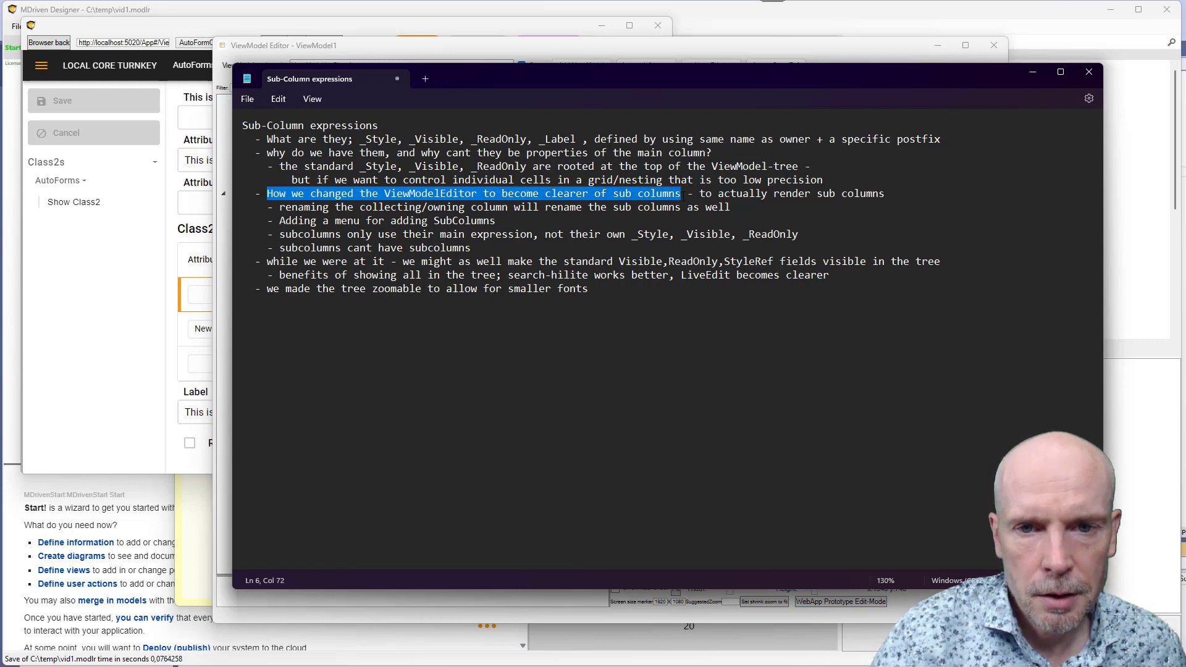
- Switch back to the ViewModel Editor and enable the display of sub columns in ViewModel1's tree
key(alt+Tab)
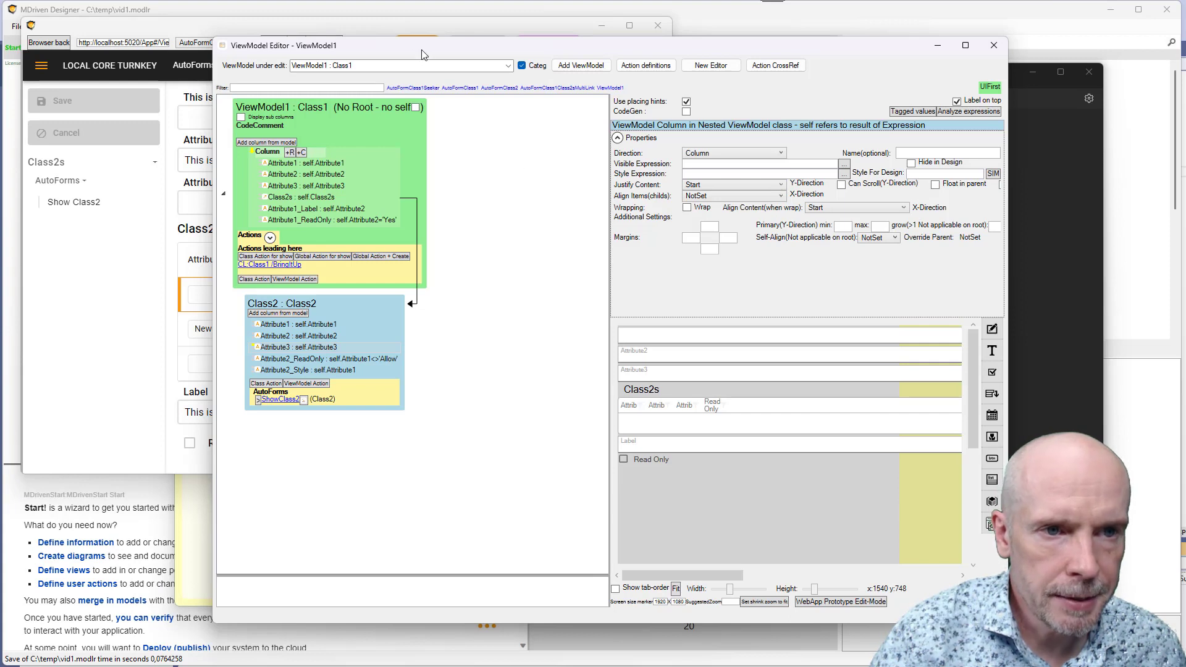
drag(423, 49, 408, 49)
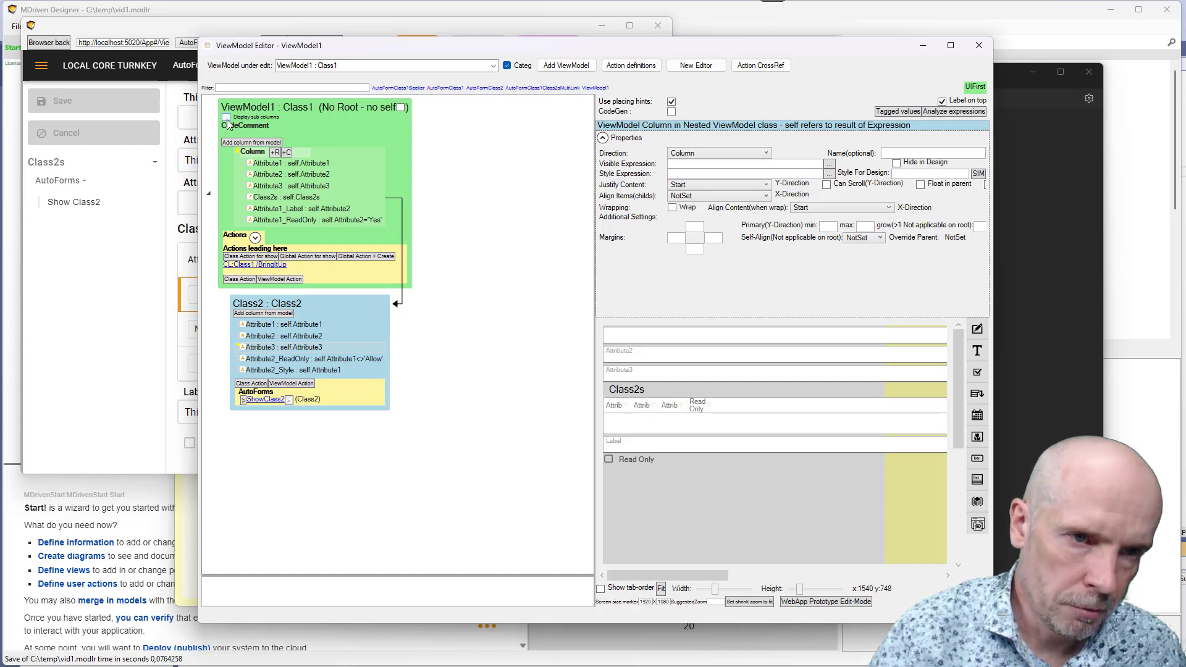
click(226, 118)
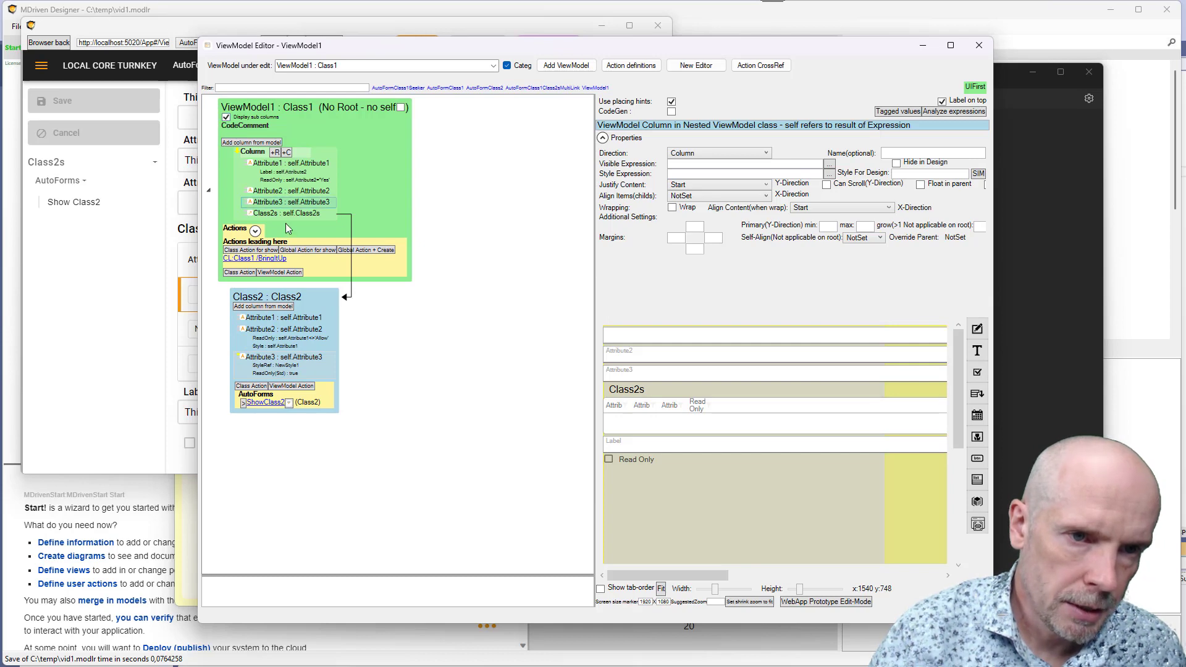
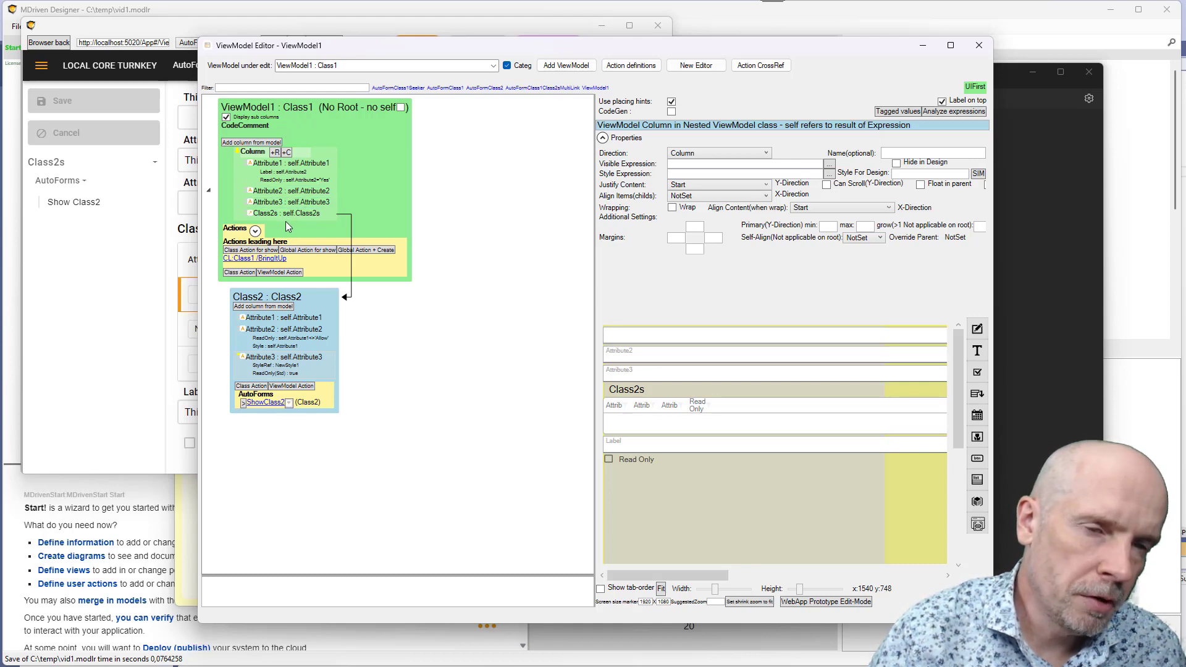
- Examine the Label and ReadOnly sub-columns of Class1's Attribute1, and compare the ViewModel1 tree with sub-column display off and on
scroll(285, 224, up, 4)
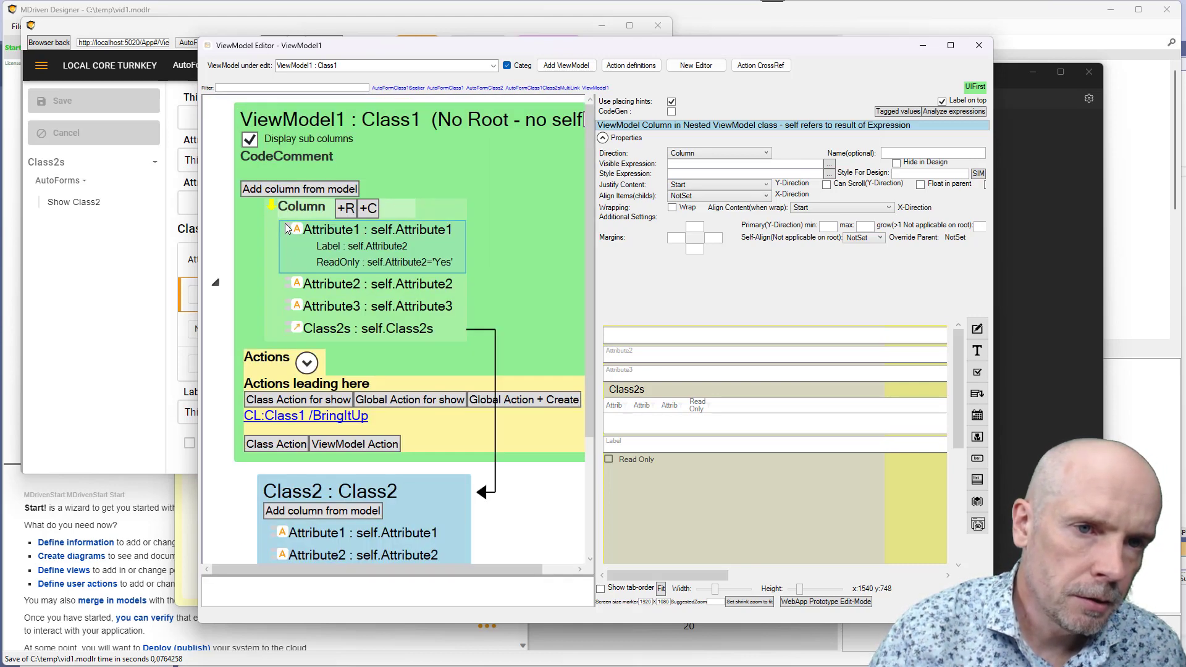
scroll(286, 228, down, 2)
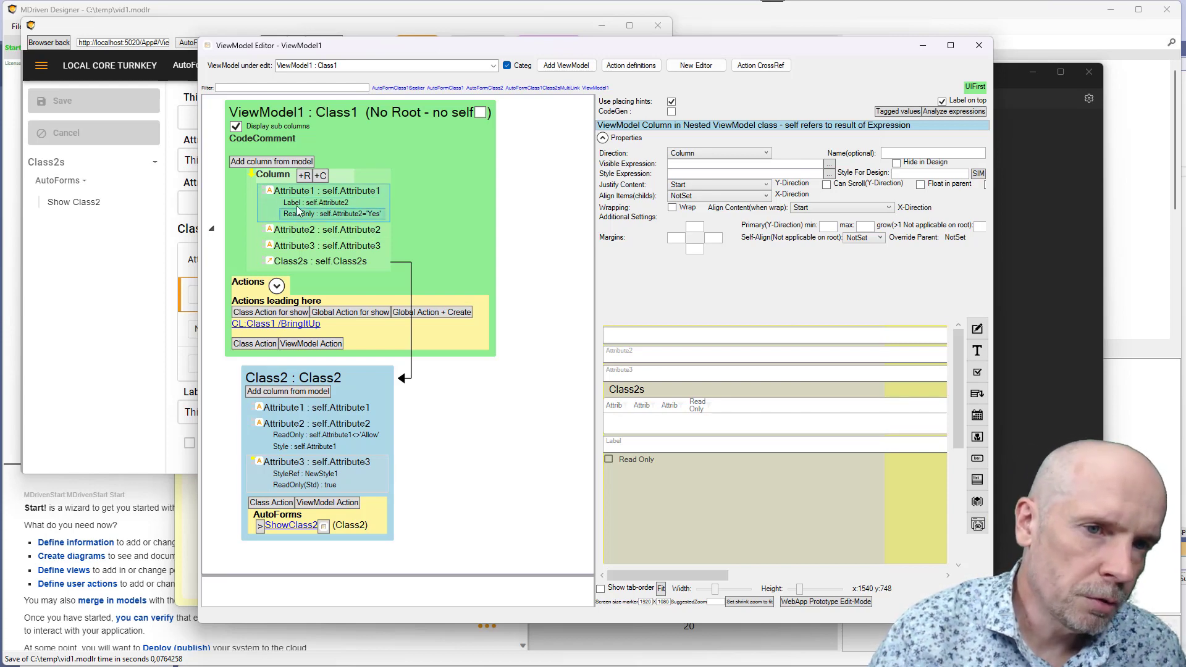
click(297, 209)
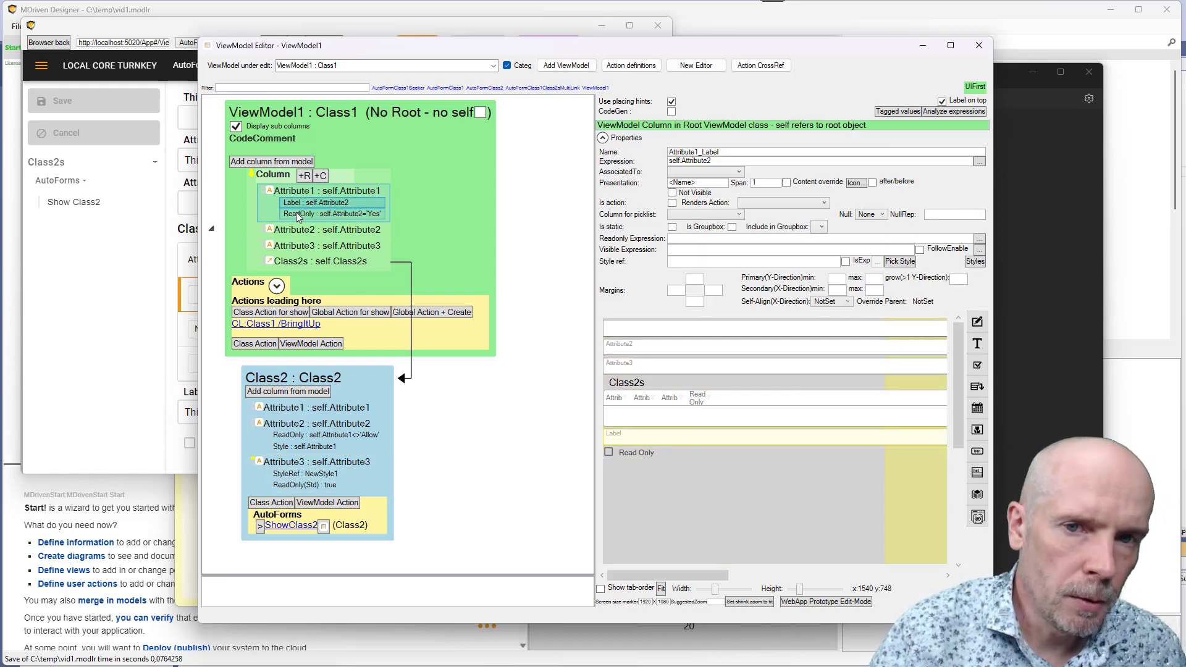
click(726, 163)
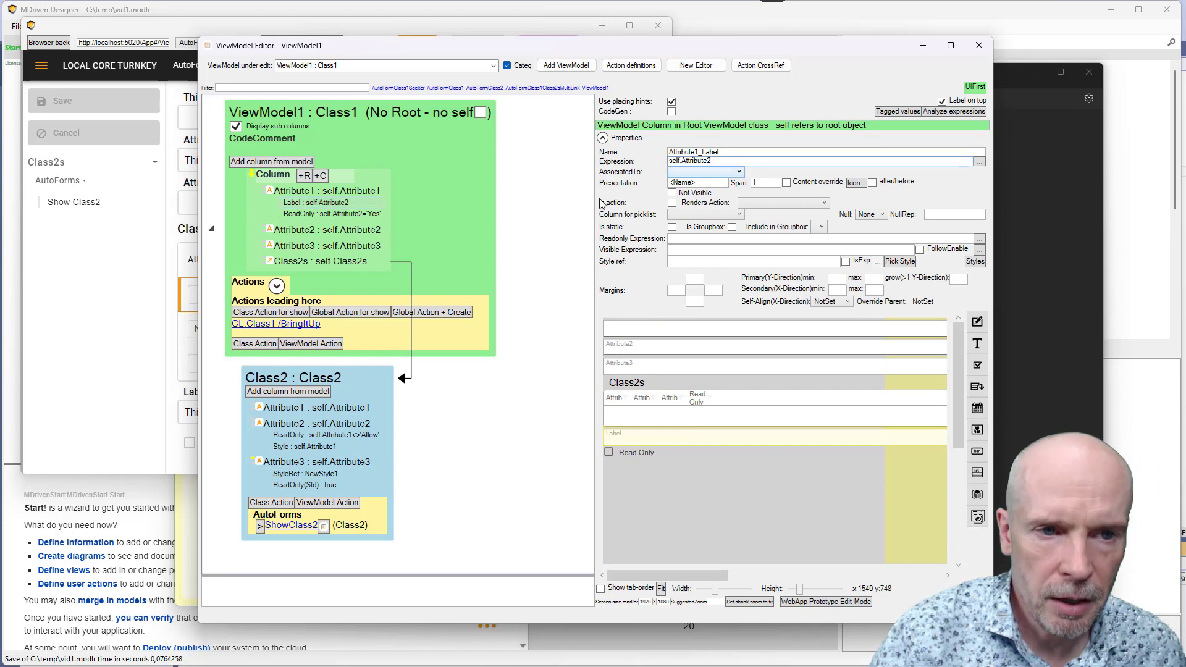
click(335, 217)
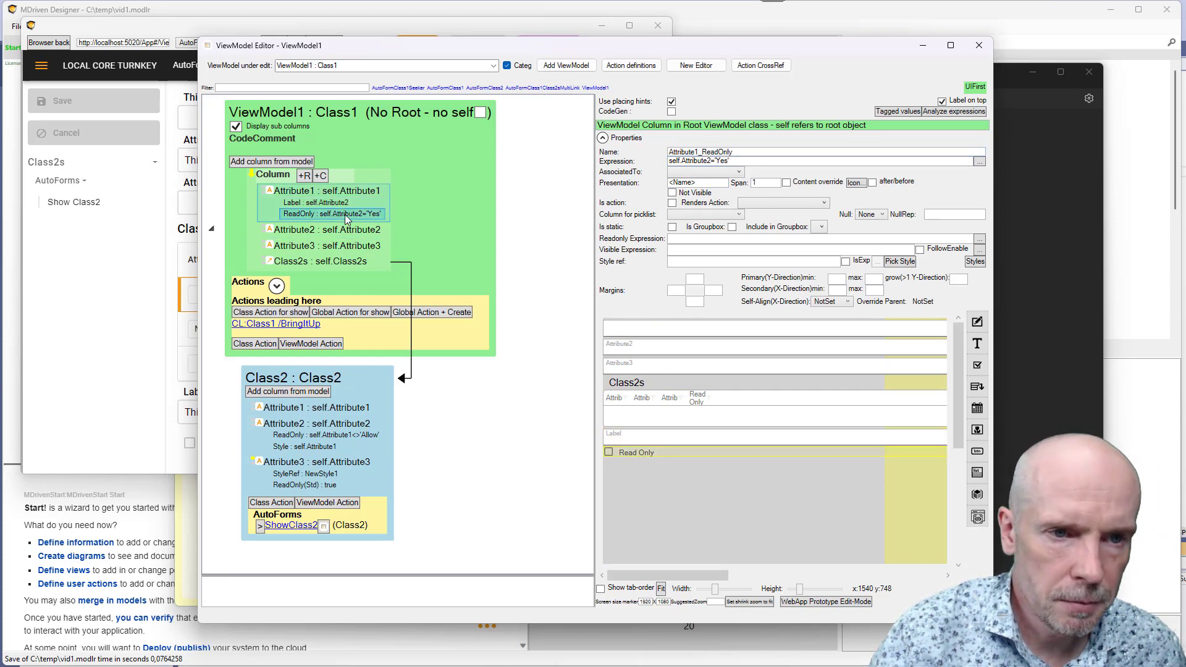
click(316, 203)
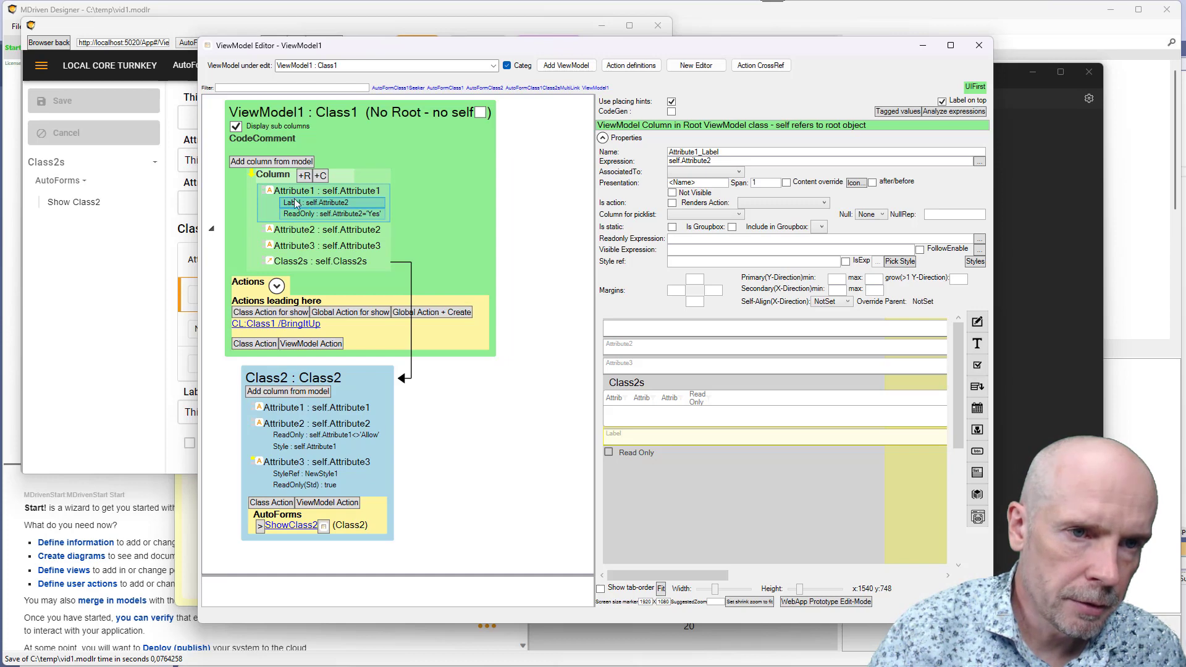
click(264, 124)
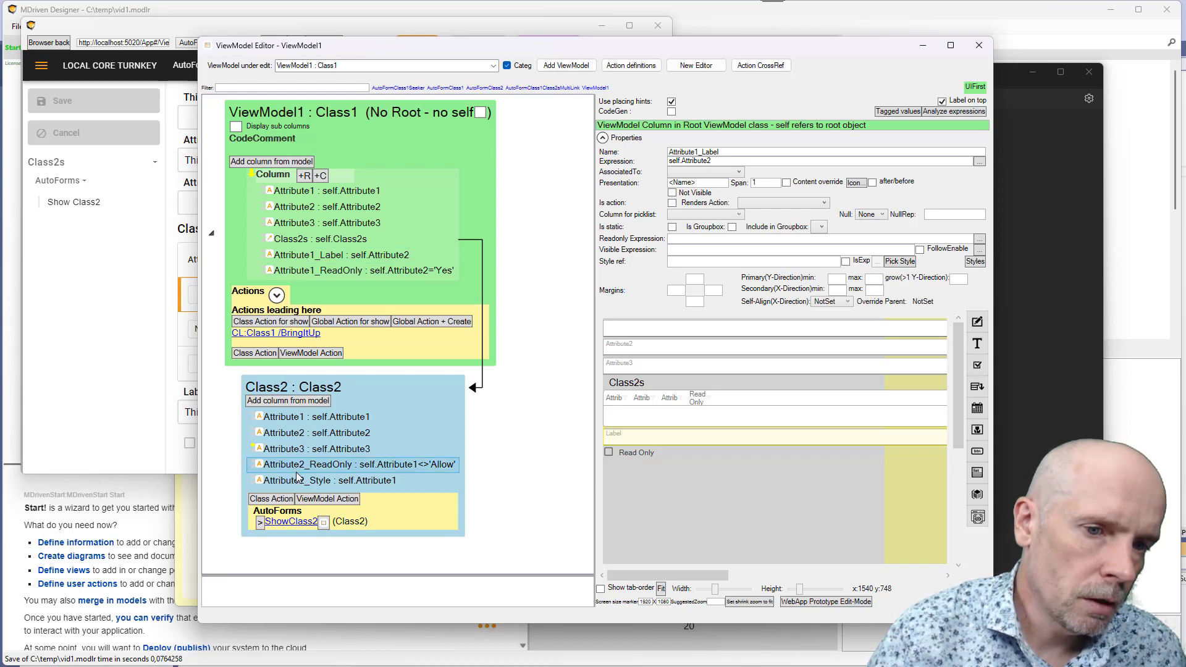
click(235, 126)
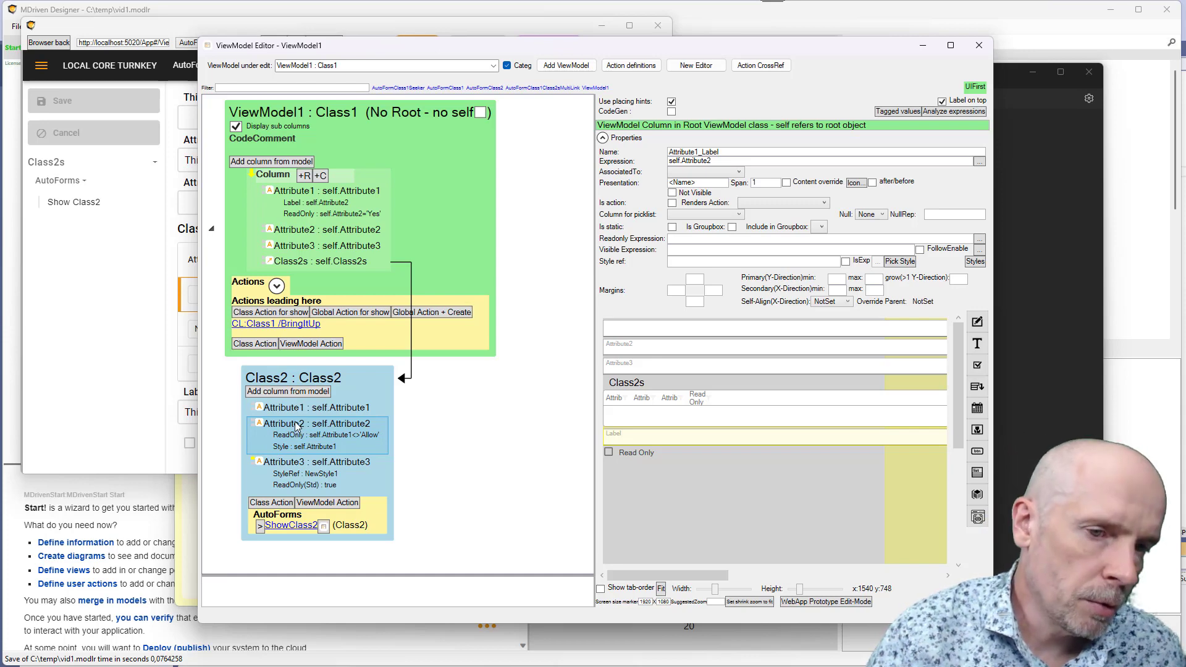
- Switch to the Sub-Column expressions notes in Notepad and highlight "the collecting/owning" in the line about renaming columns
key(alt+Tab)
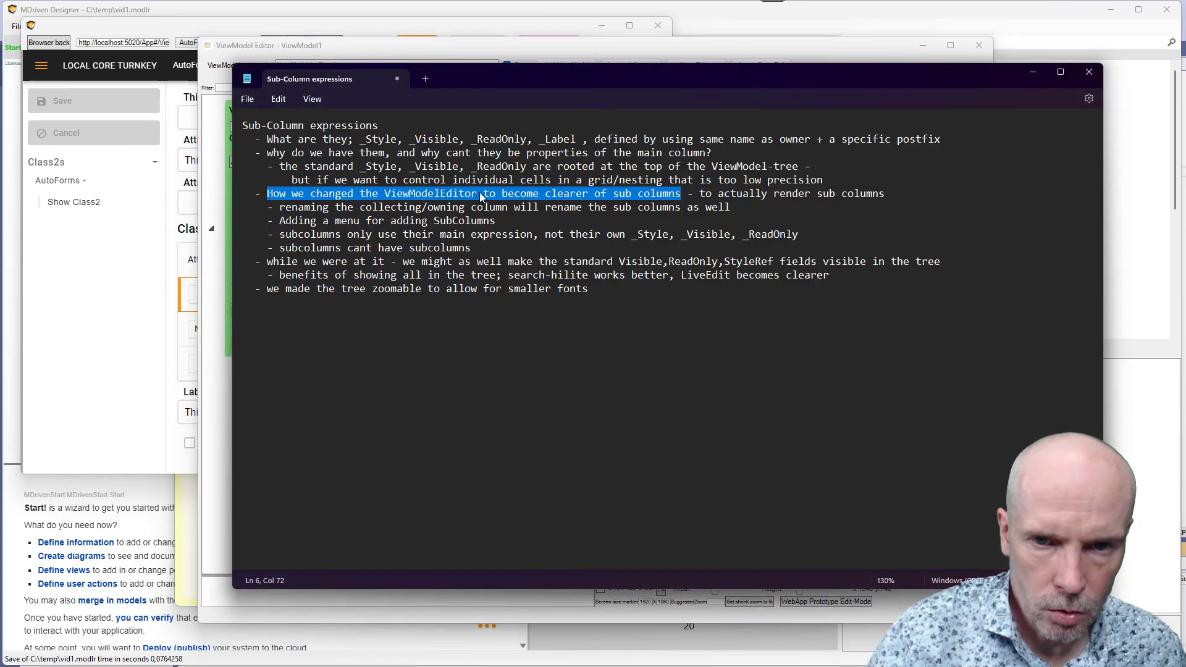
click(479, 192)
drag(384, 193, 417, 193)
click(372, 207)
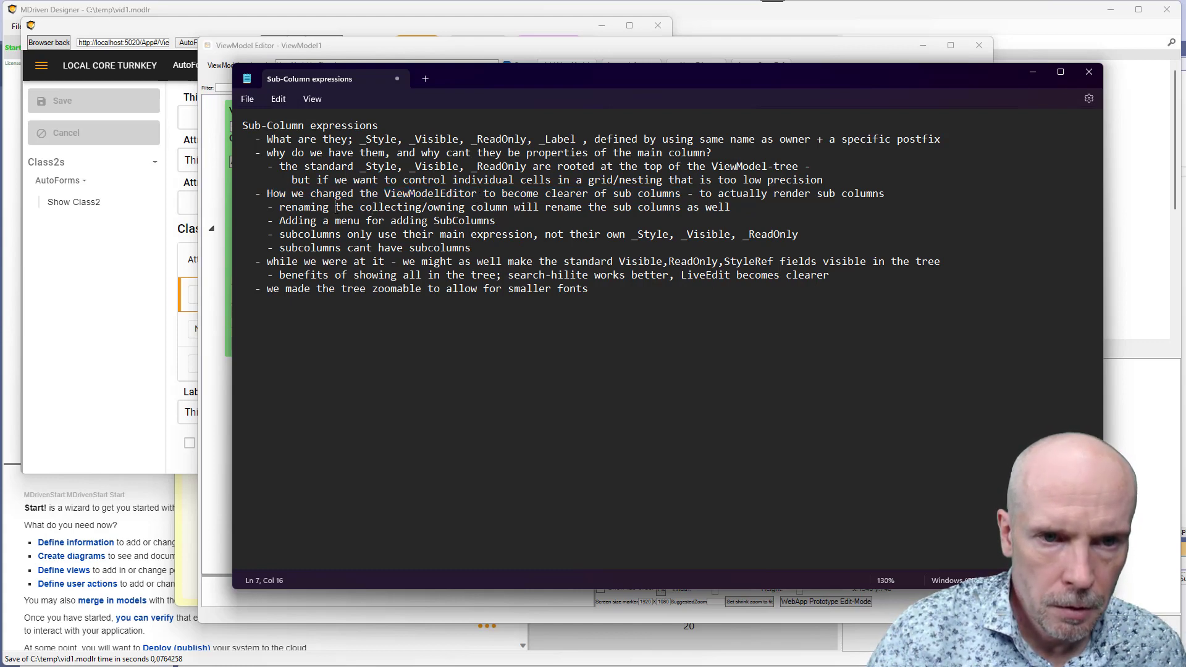
drag(336, 207, 471, 207)
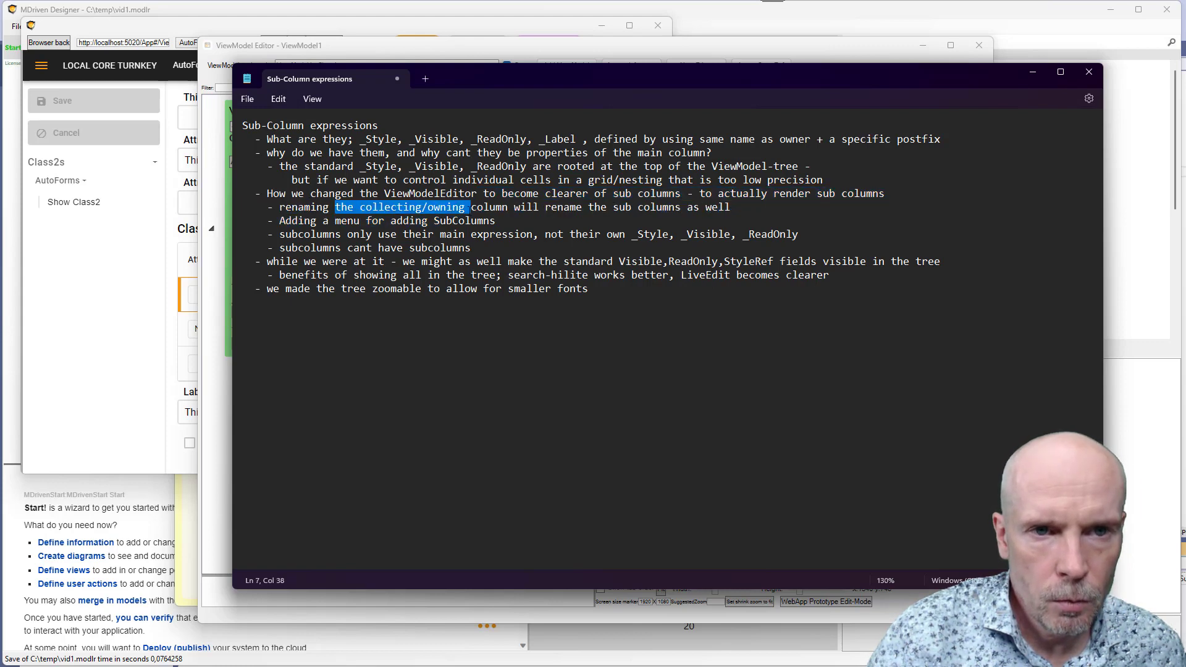
- Switch back to the ViewModel Editor, rename Class1's Attribute1 column to Attribute1Something, and turn off sub-column display to check the sub-column names
click(453, 48)
click(306, 193)
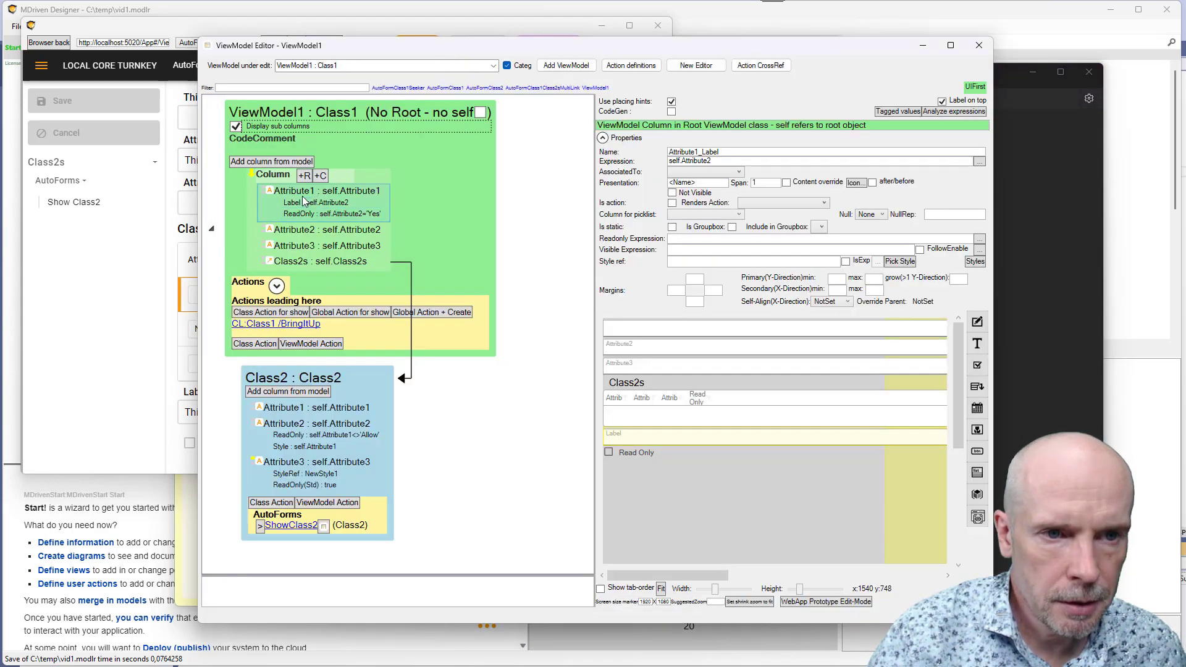
click(712, 153)
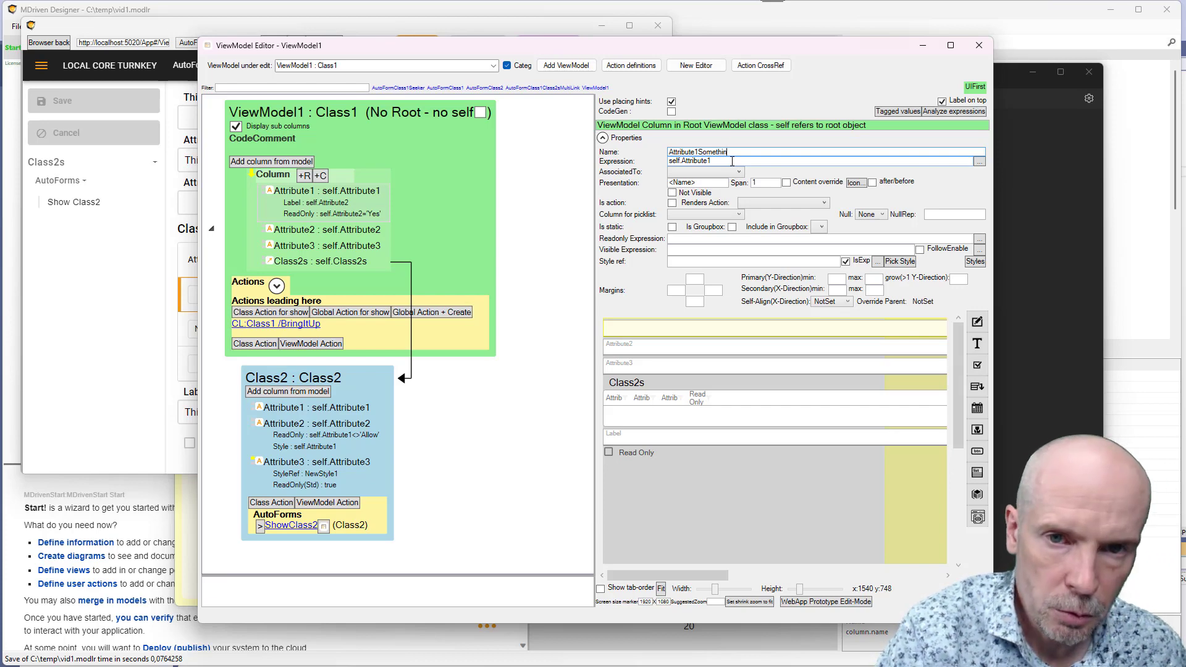
key(Tab)
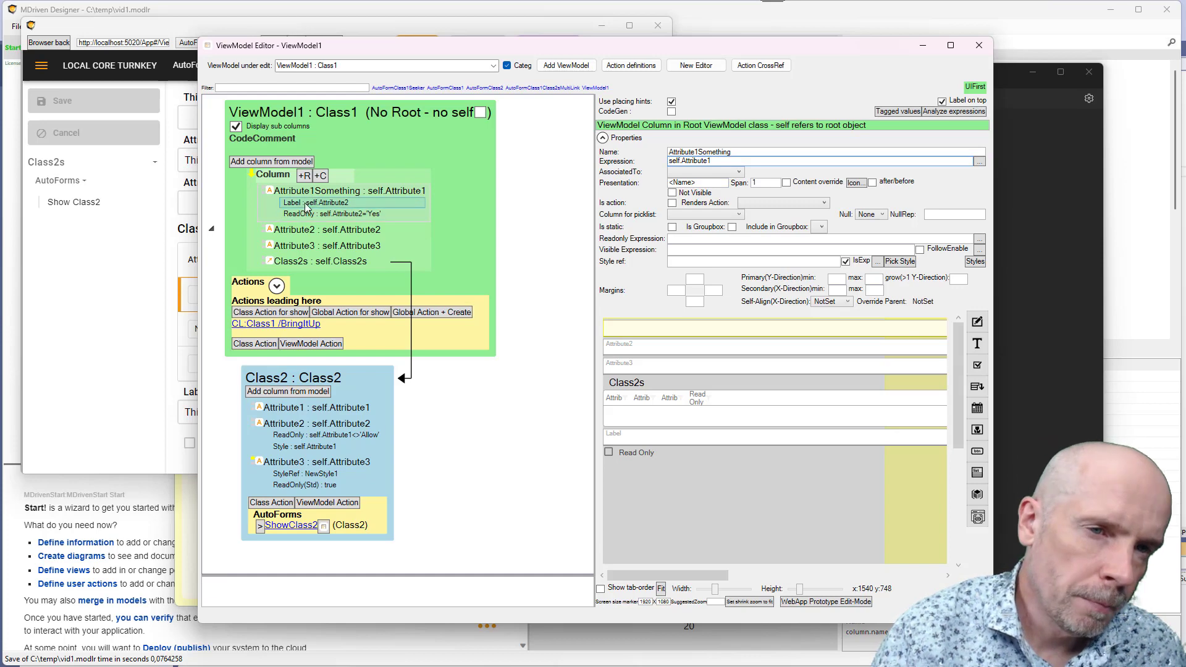
click(261, 127)
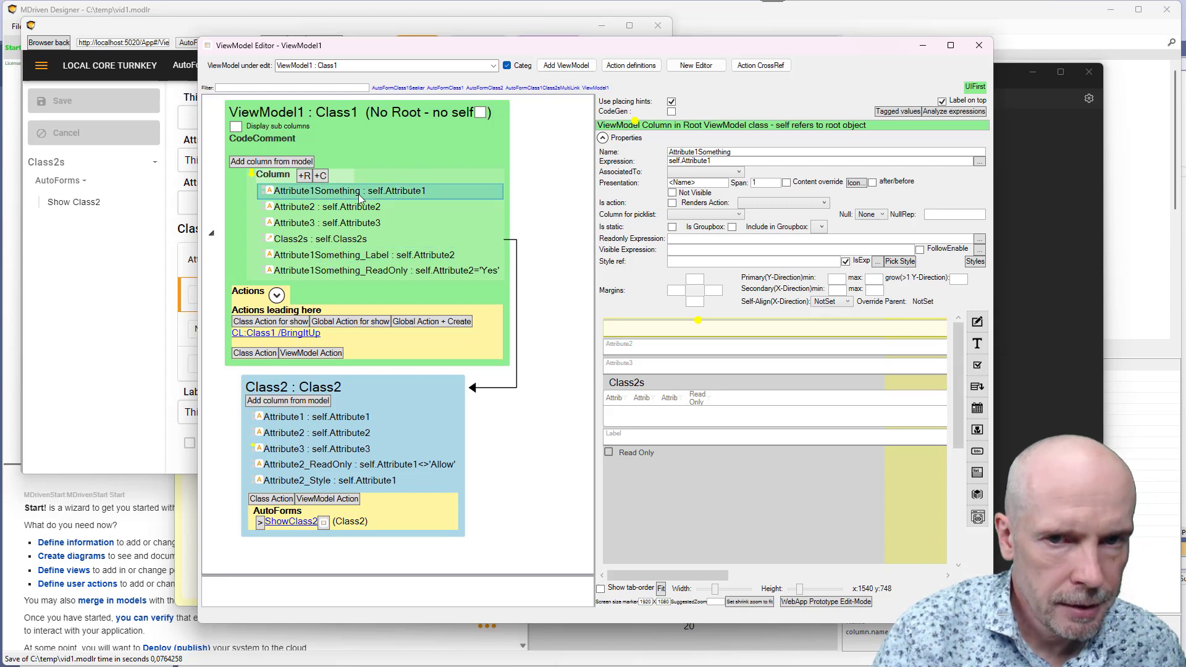
- Rename the Attribute1Something column back to Attribute1 while sub-column display is off, and re-enable the display
click(764, 153)
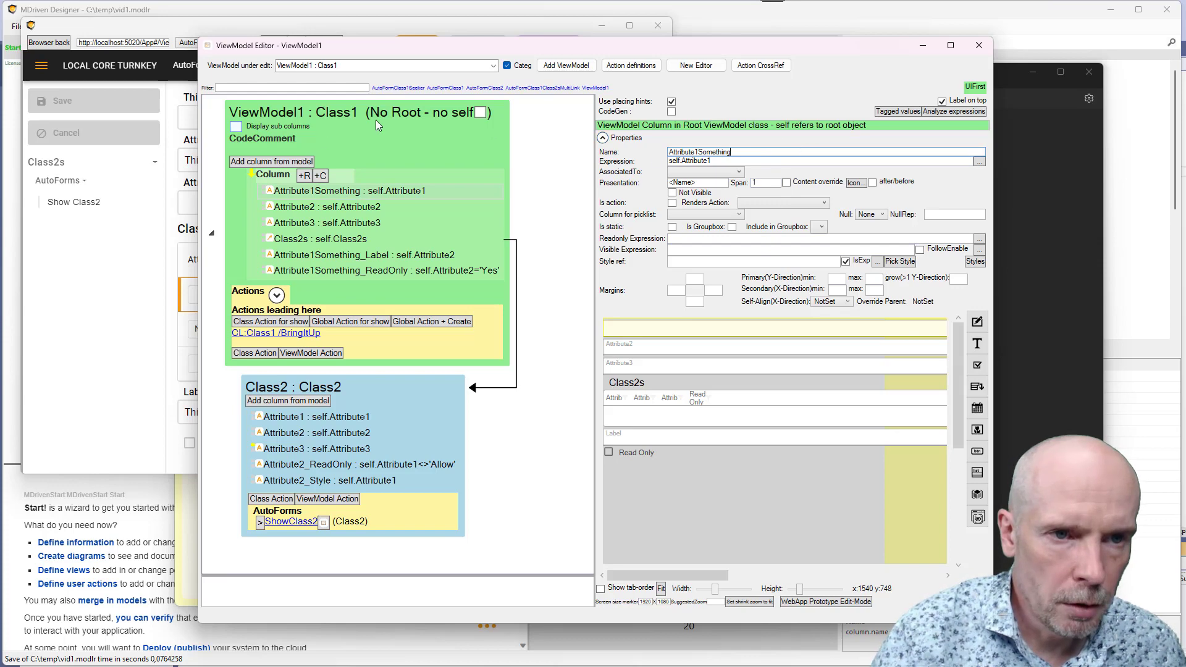
click(858, 161)
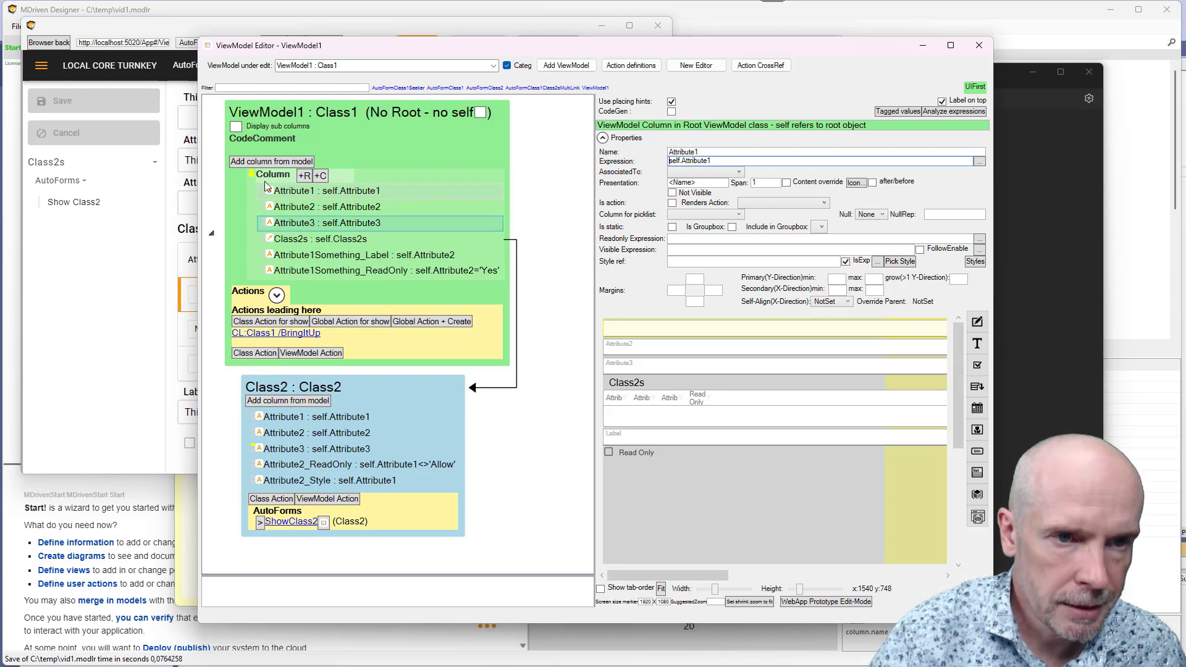
click(251, 126)
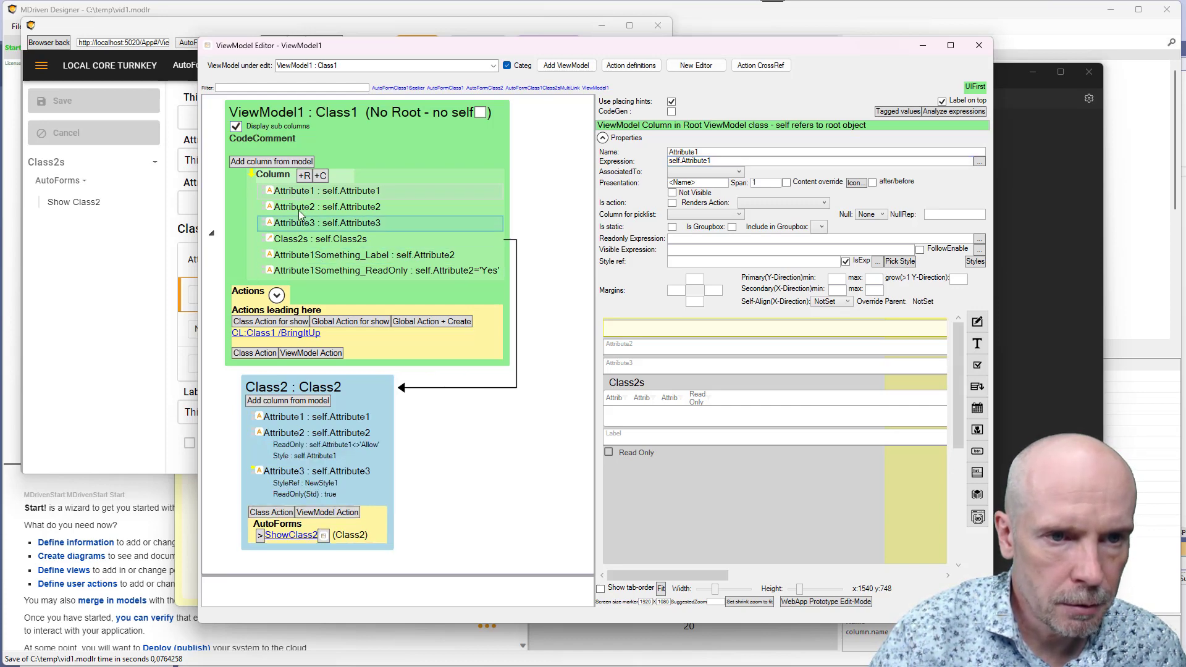
- Rename the Attribute1Something_Label column in Class1's tree to Attribute1_Label
click(326, 258)
click(326, 258)
click(353, 255)
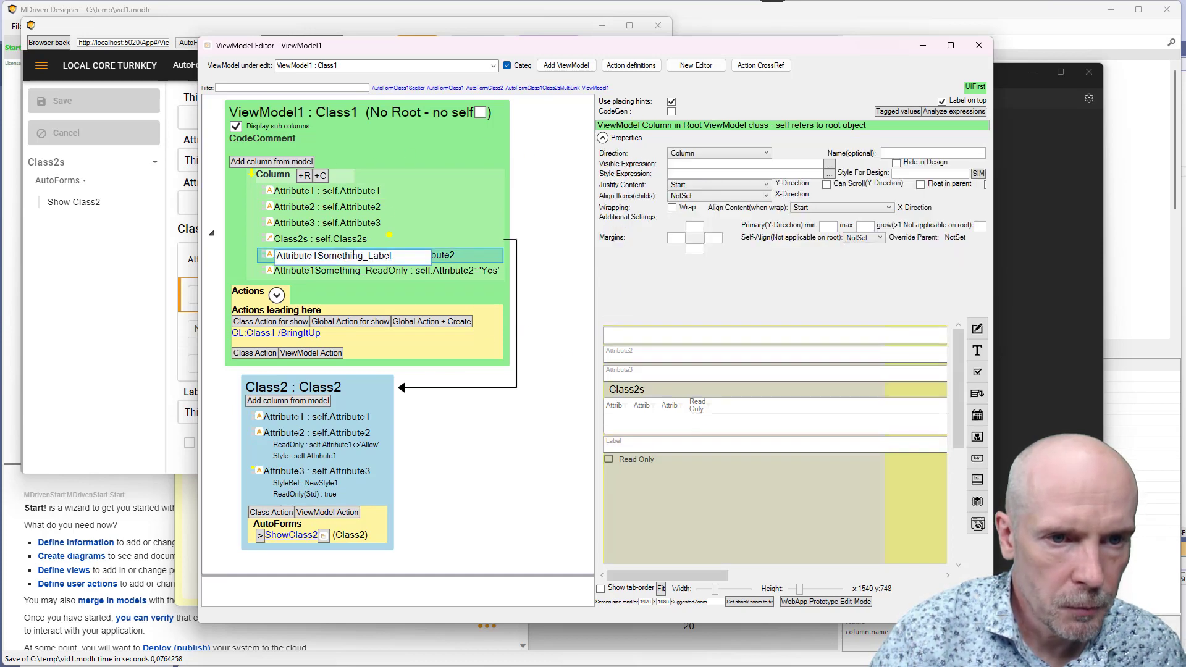
key(BackSpace)
key(BackSpace)
key(BackSpace)
key(BackSpace)
key(BackSpace)
key(BackSpace)
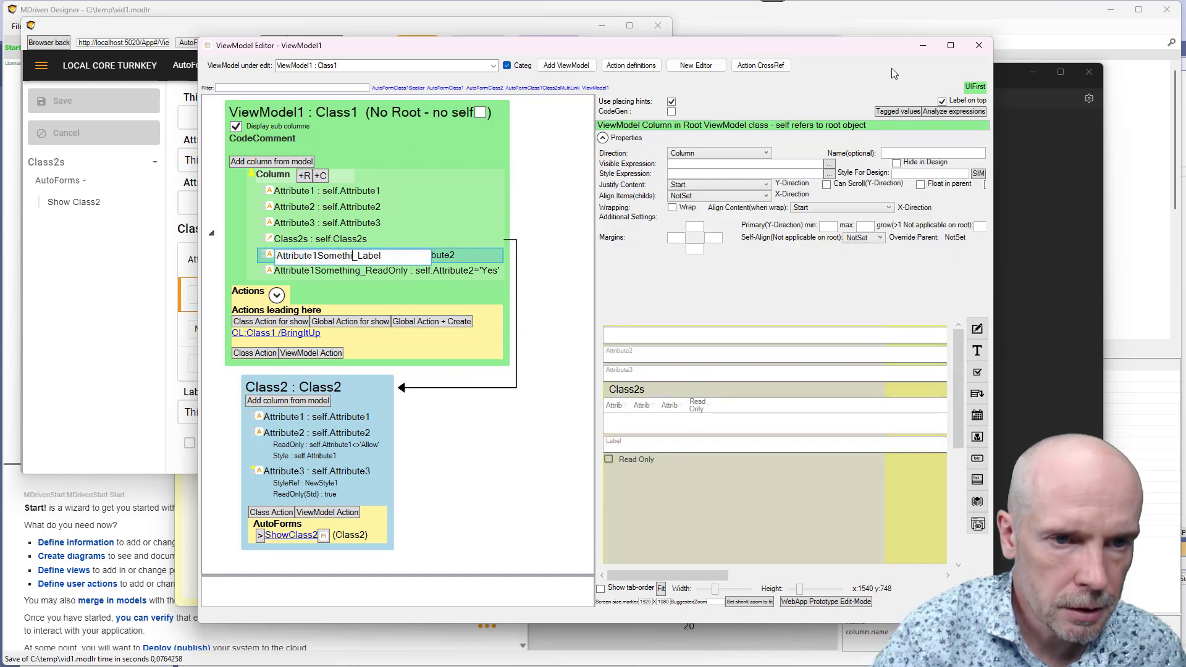
key(BackSpace)
key(BackSpace)
key(BackSpace)
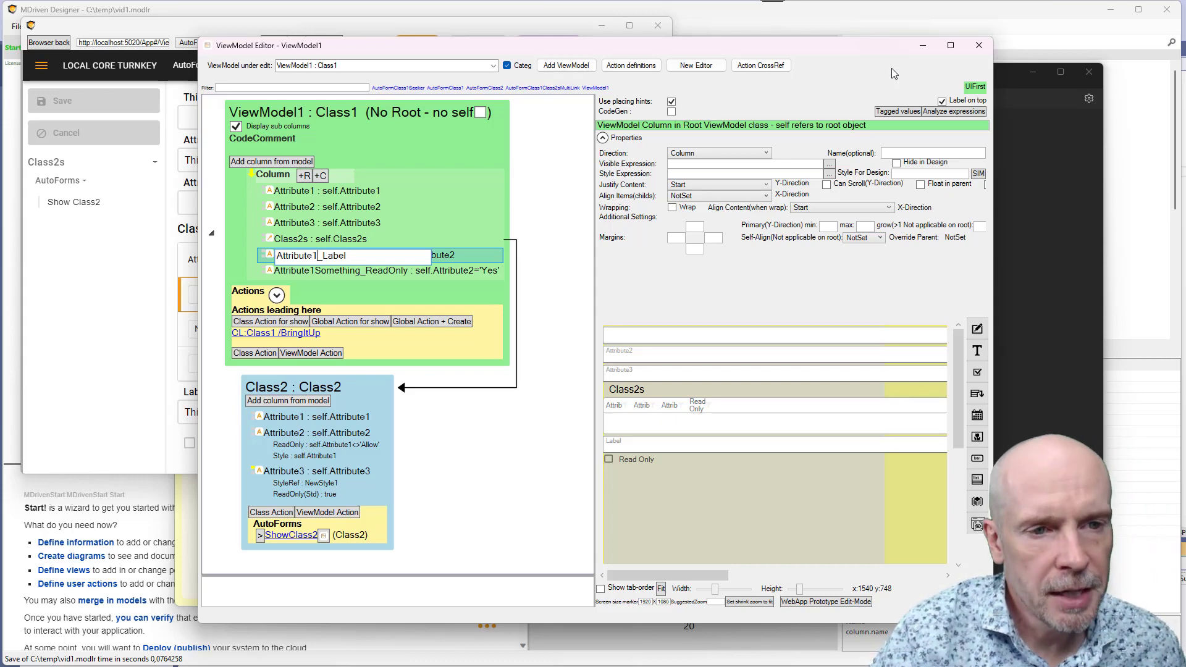
key(Return)
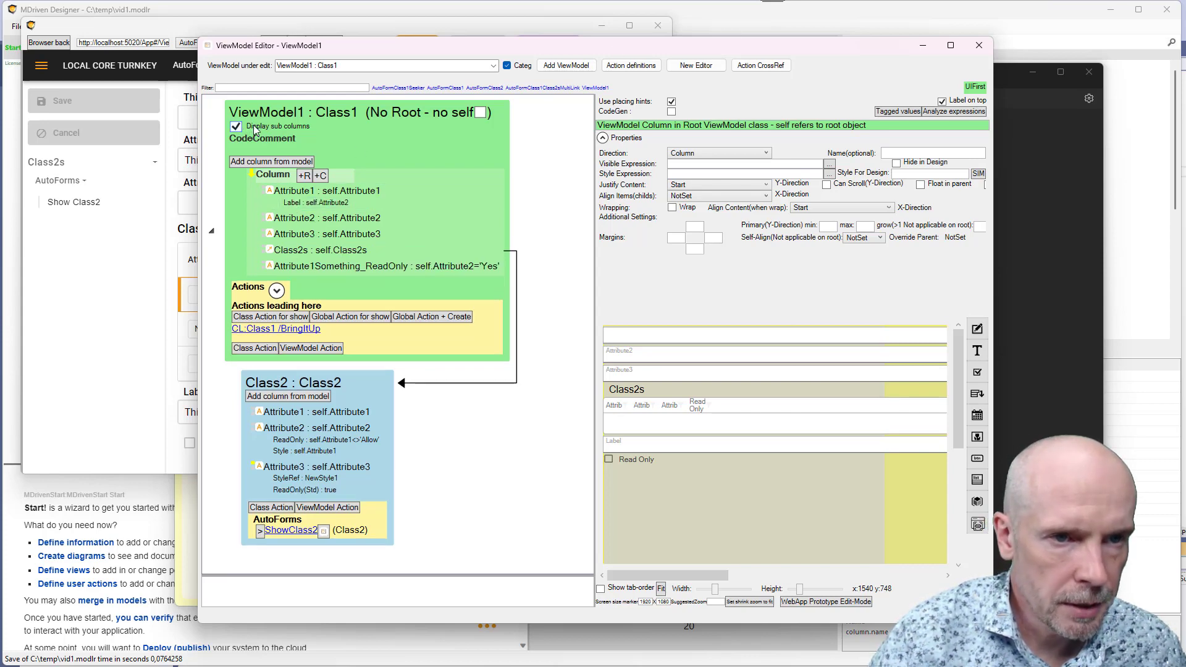
- Rename the Attribute1Something_ReadOnly column in Class1's tree to Attribute1_ReadOnly
double_click(332, 268)
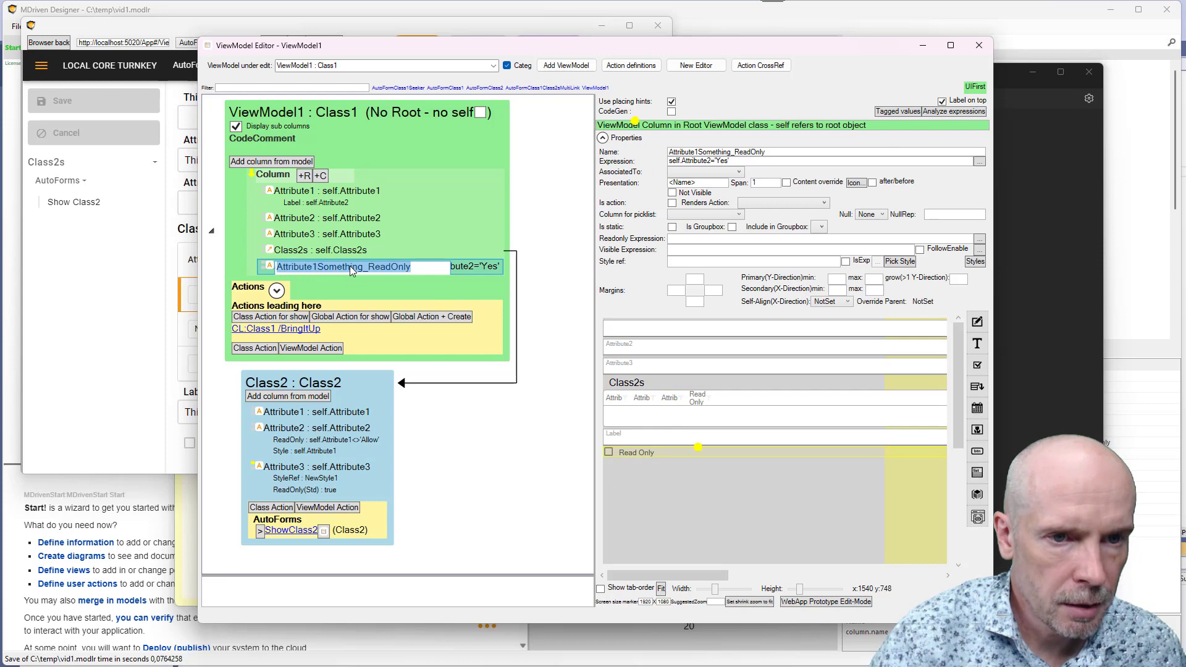
click(350, 266)
key(BackSpace)
key(BackSpace)
key(BackSpace)
key(BackSpace)
key(BackSpace)
key(BackSpace)
key(BackSpace)
key(BackSpace)
key(BackSpace)
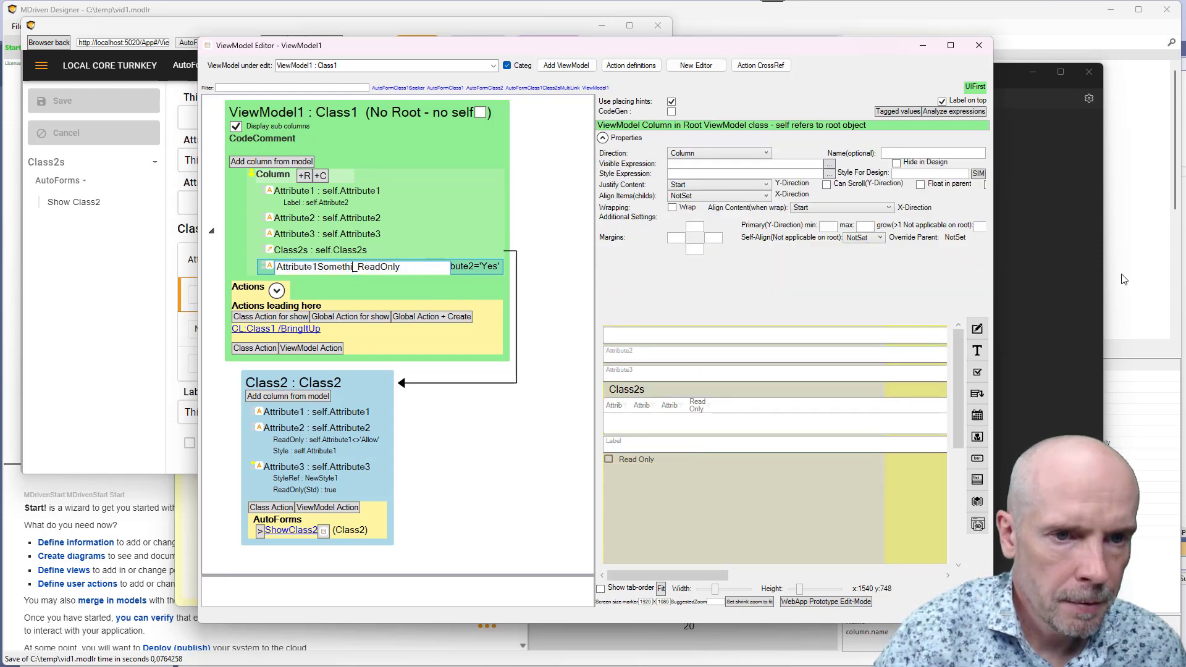
key(Return)
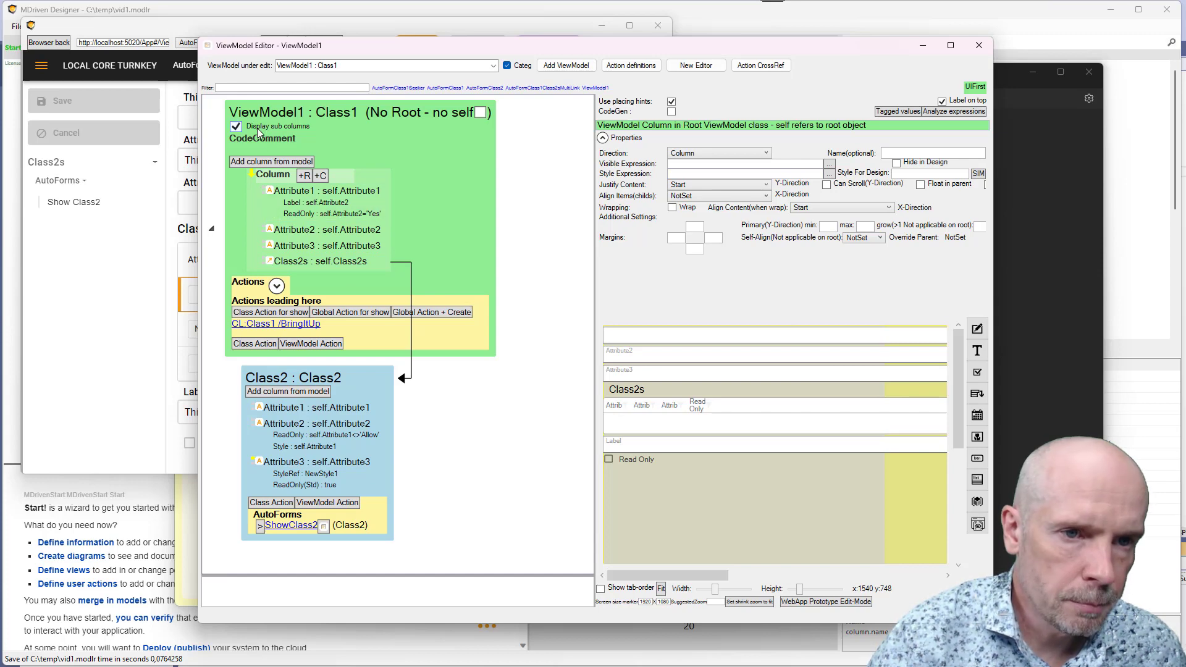
- Rename Class1's Attribute1 column to Attribute1x and check its sub-column names with sub-column display briefly turned off
click(301, 203)
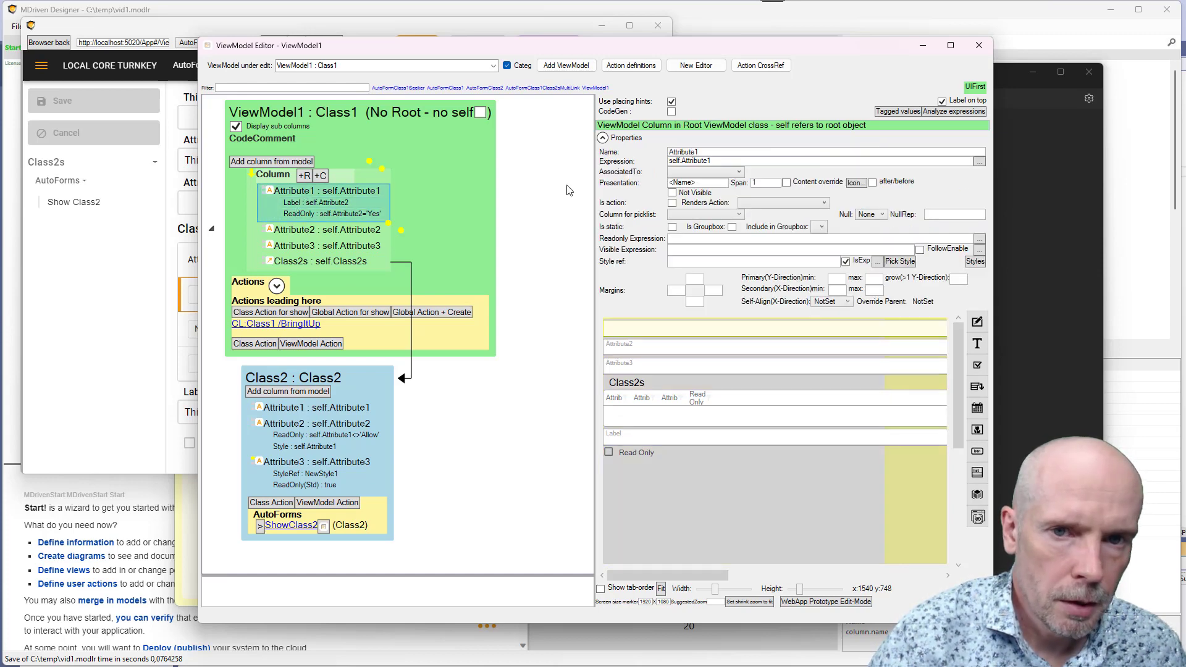
click(714, 151)
text(x)
key(Tab)
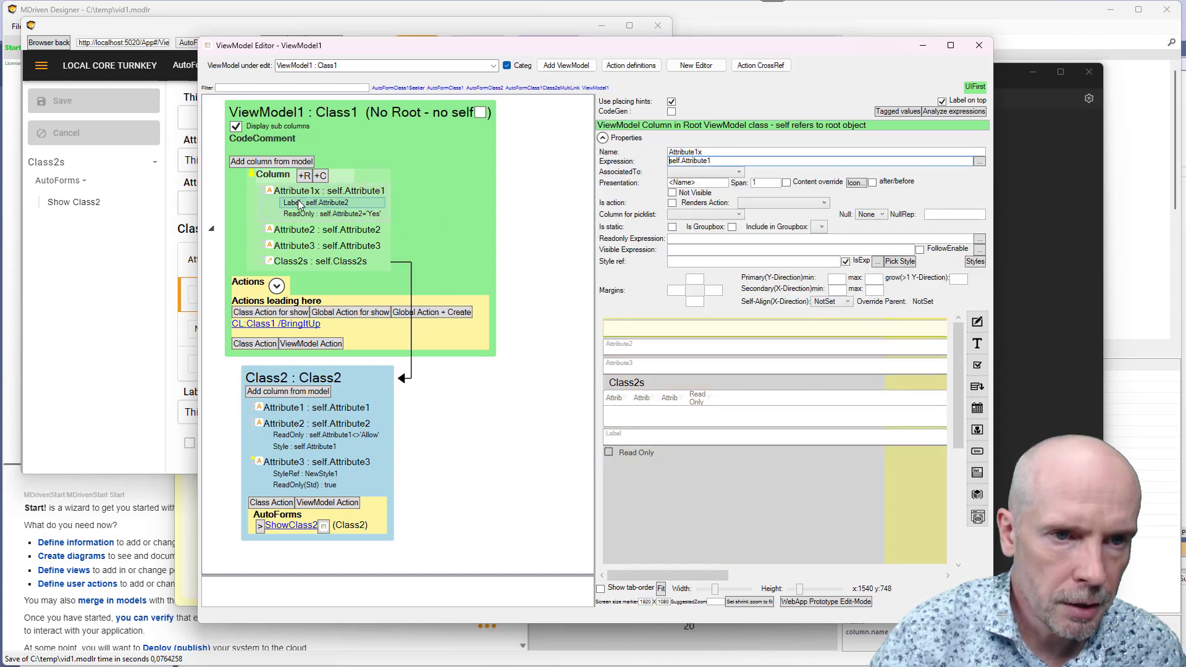
click(280, 124)
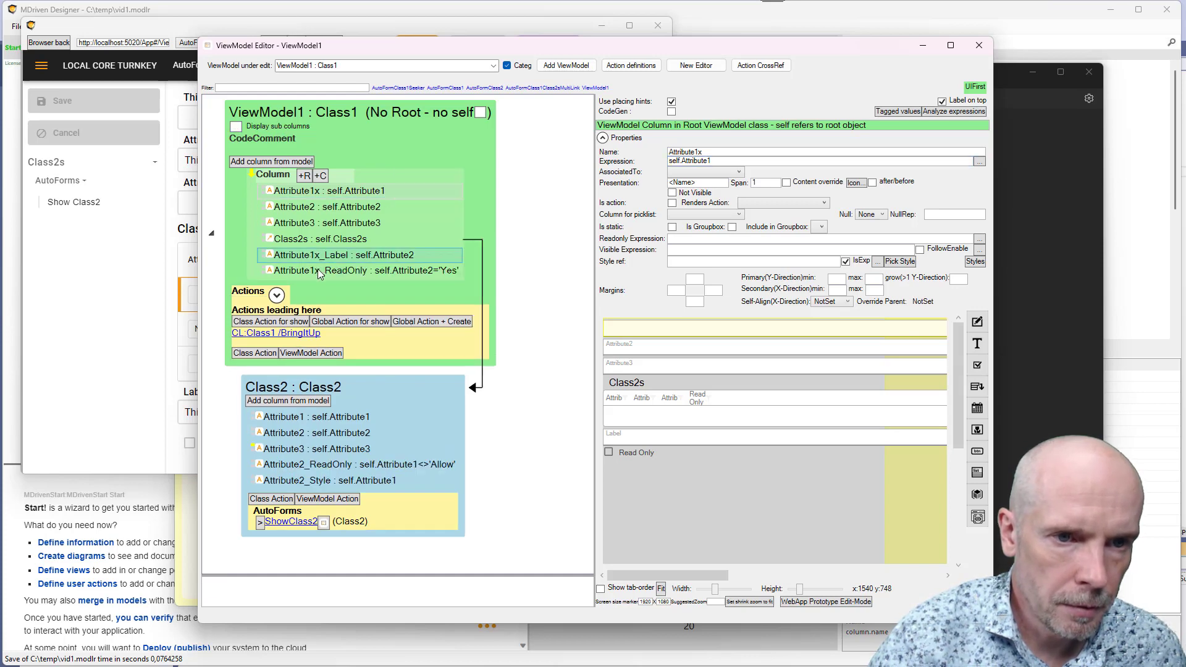
click(283, 127)
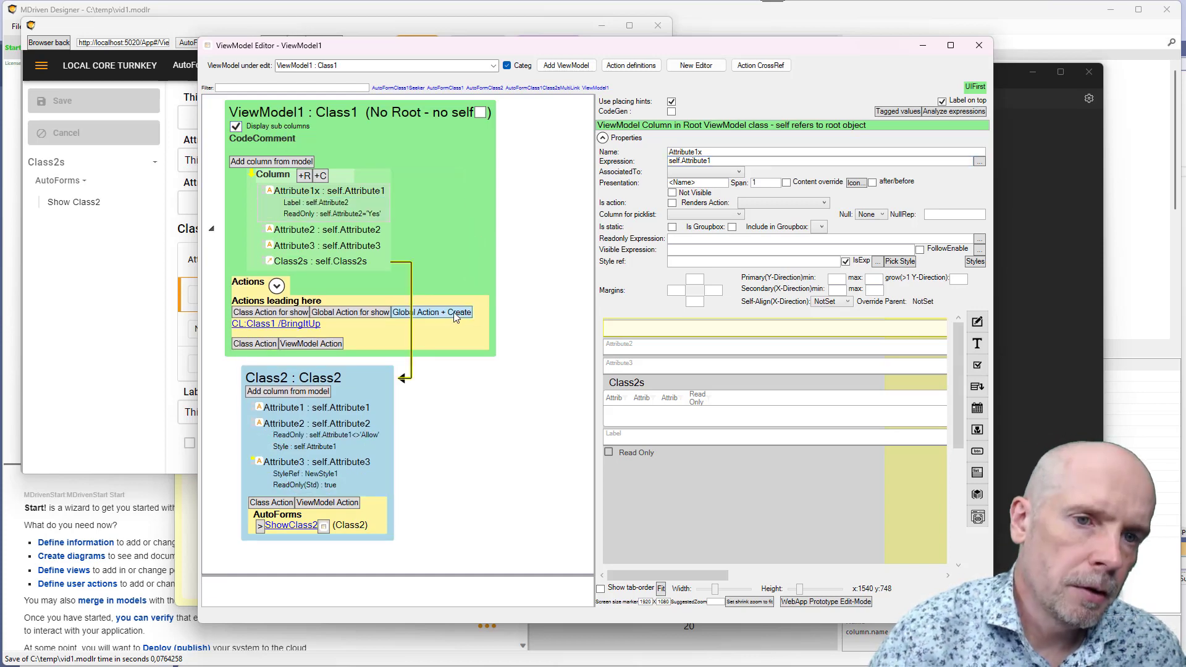
- Switch to the Notepad notes and highlight the line "Adding a menu for adding SubColumns"
key(alt+Tab)
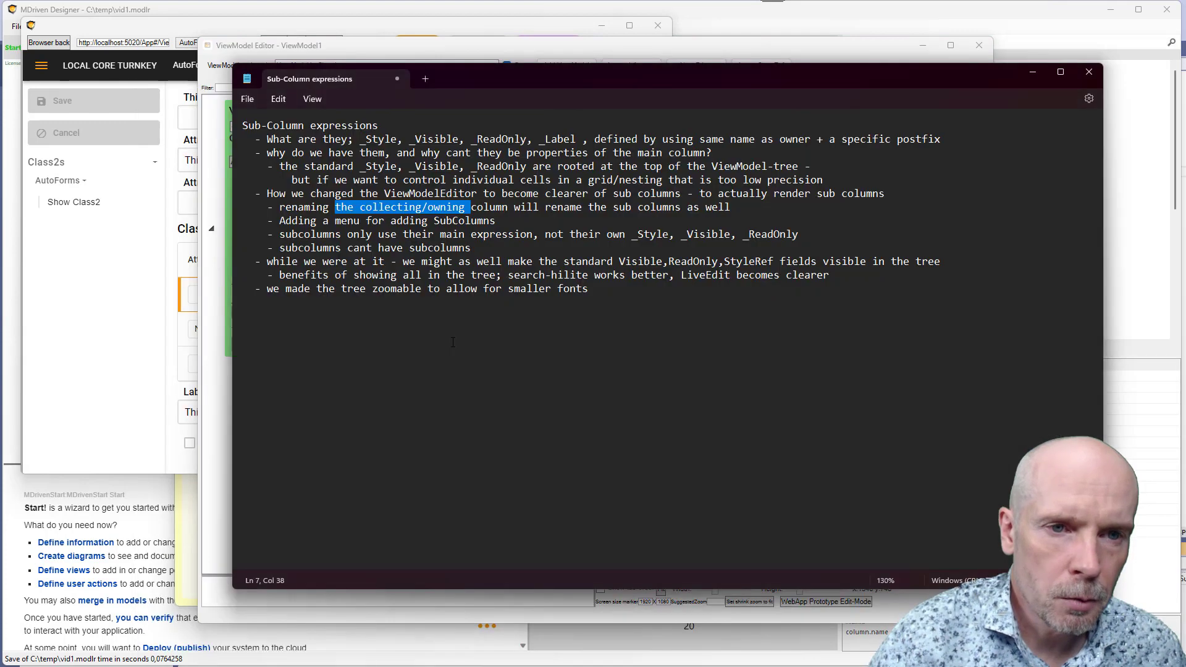
click(428, 220)
drag(396, 207, 434, 208)
click(382, 234)
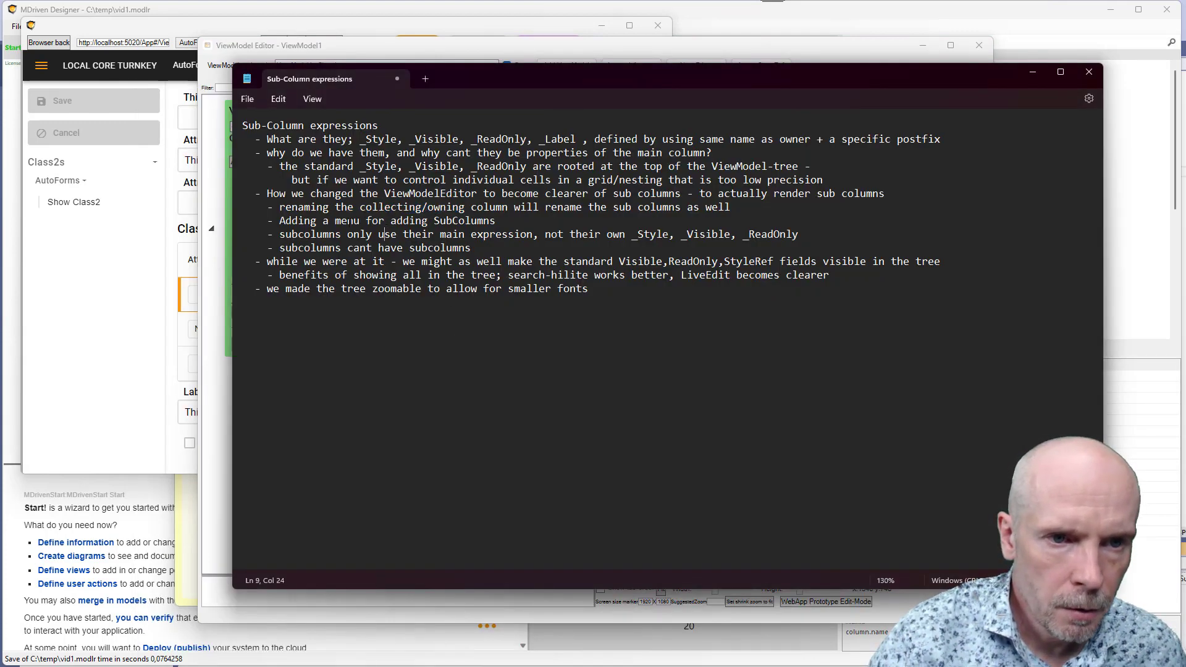
drag(281, 220, 502, 221)
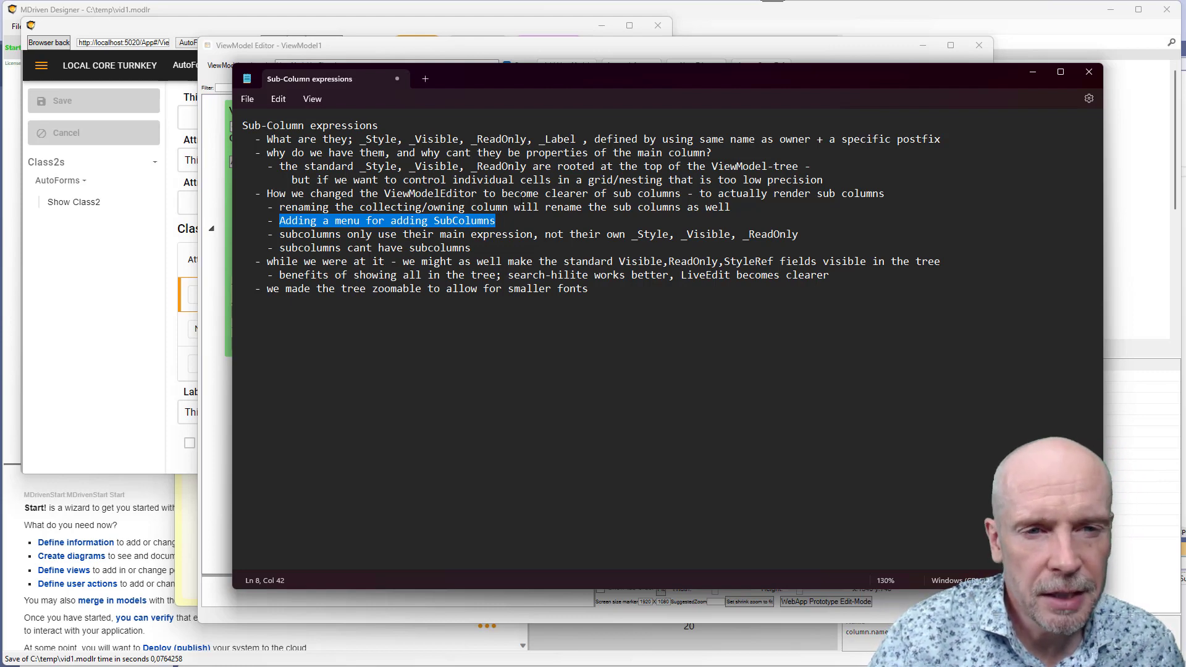
- Return to the ViewModel Editor and add an extra Style sub-column expression to Class1's Attribute1x column
click(492, 51)
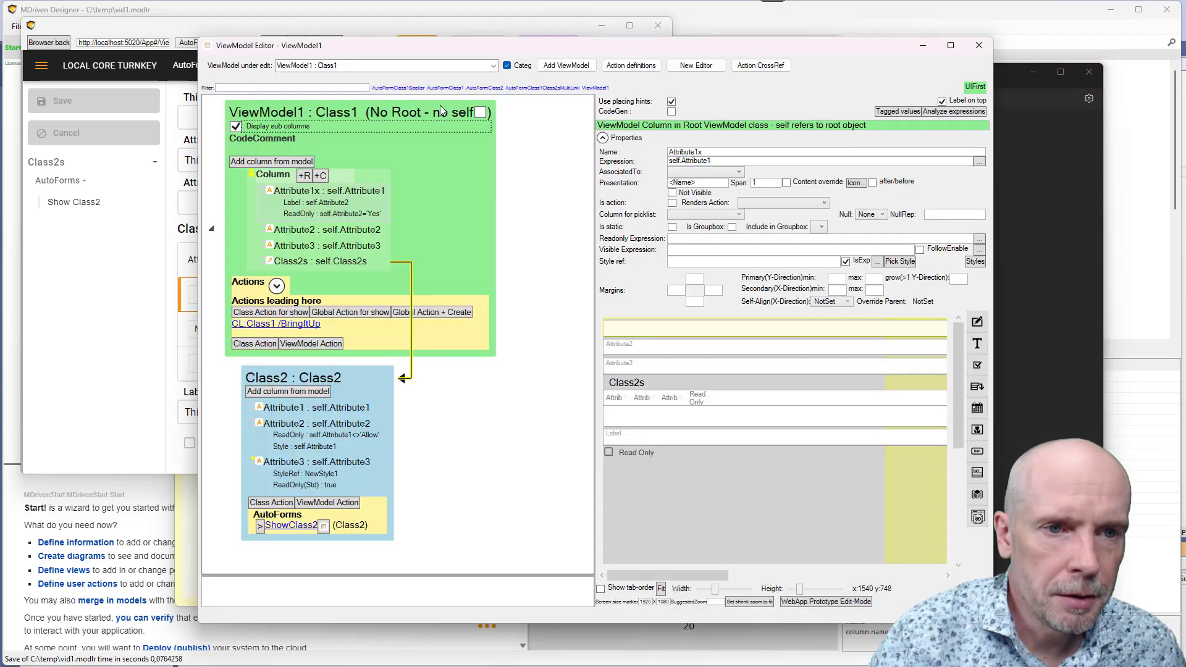
right_click(296, 196)
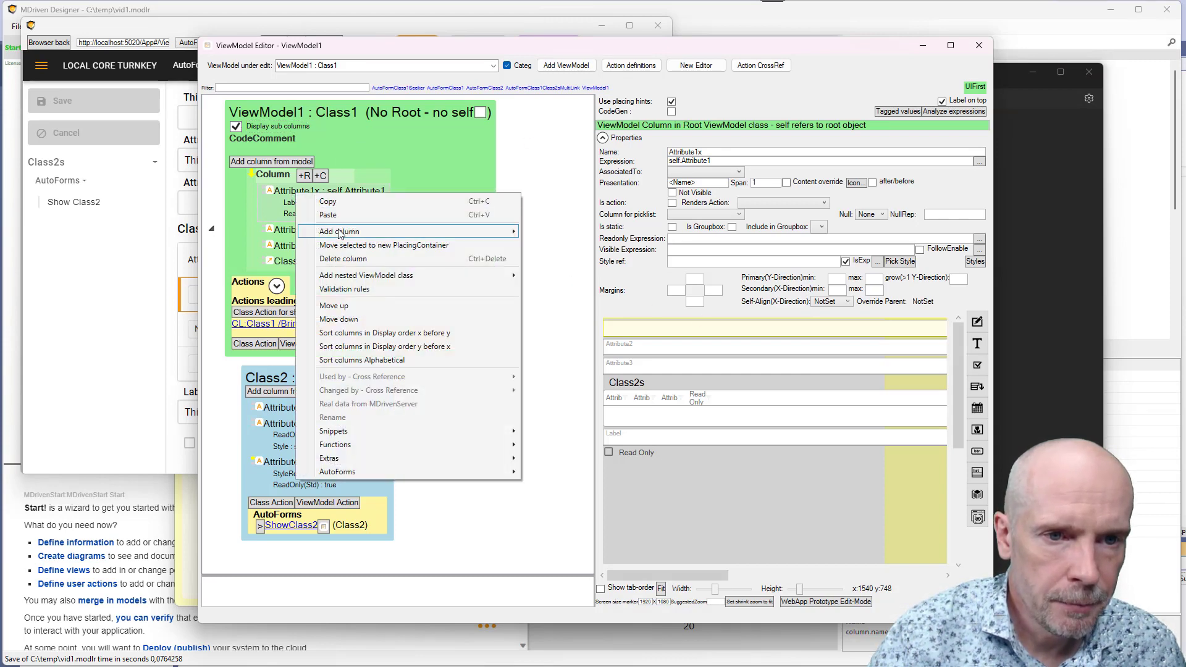
mouse_move(344, 232)
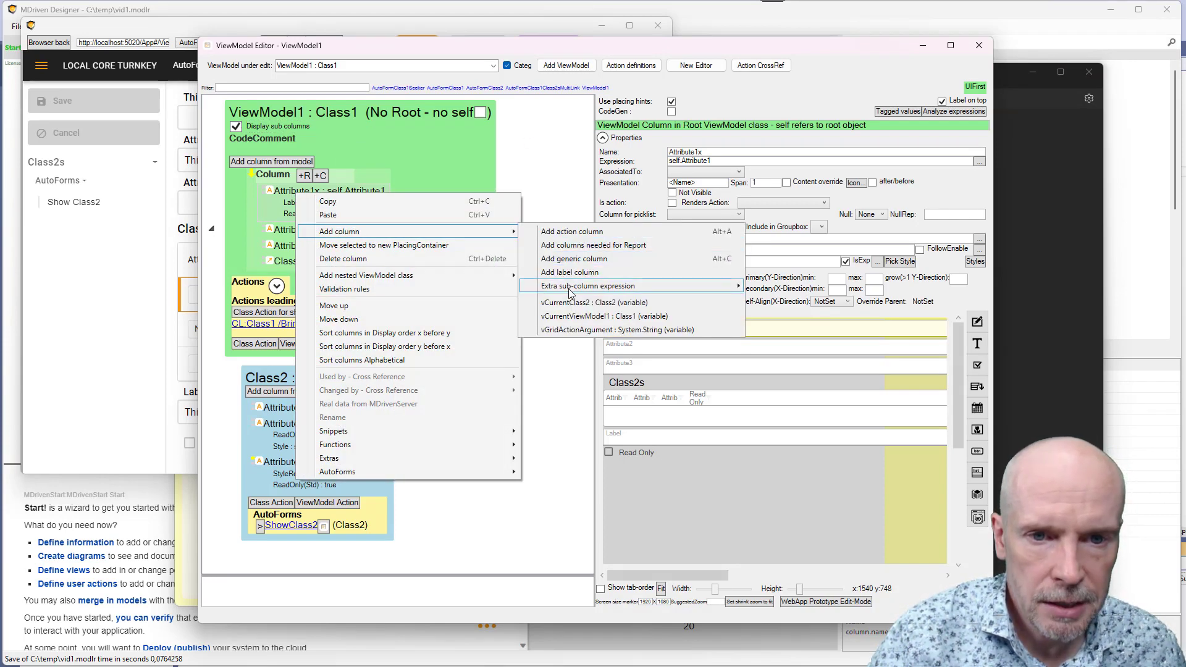
mouse_move(569, 291)
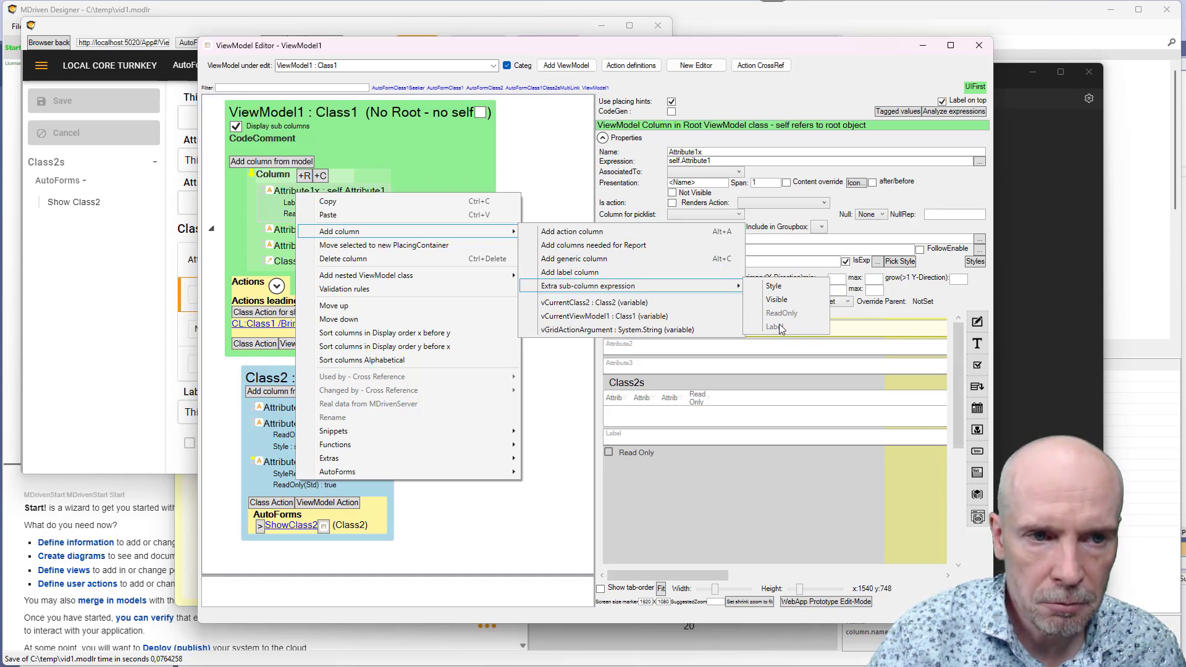
click(779, 287)
- Set the expression of Attribute1x's Style sub-column to self.Attribute2
click(299, 225)
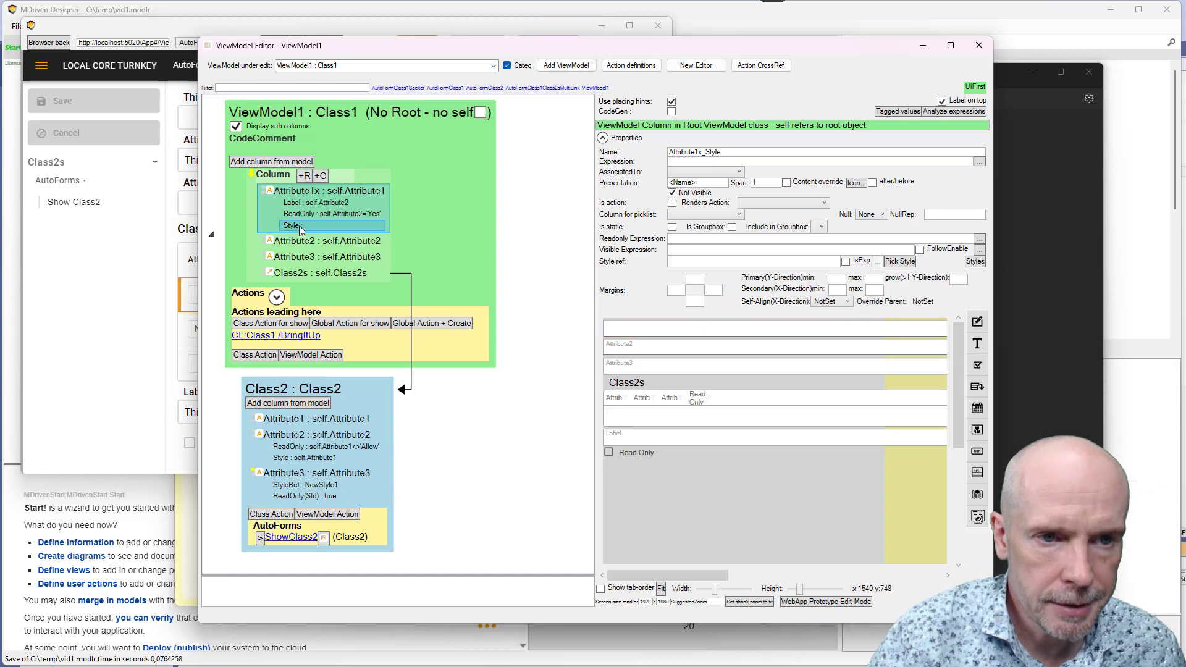
click(692, 161)
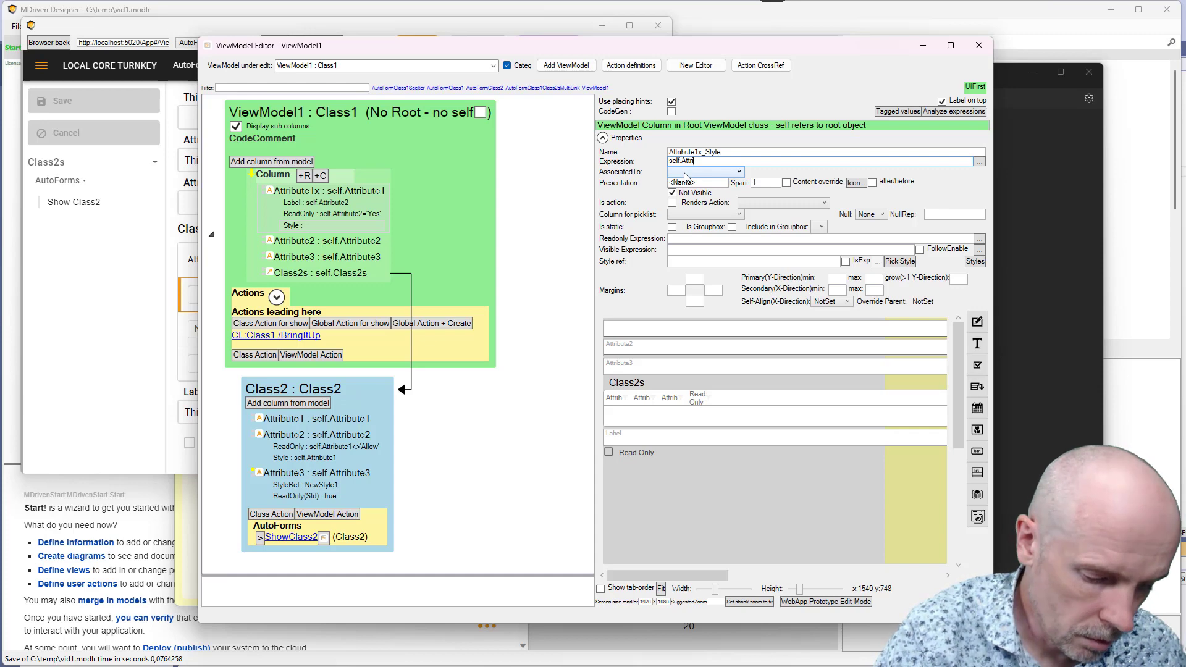
key(Tab)
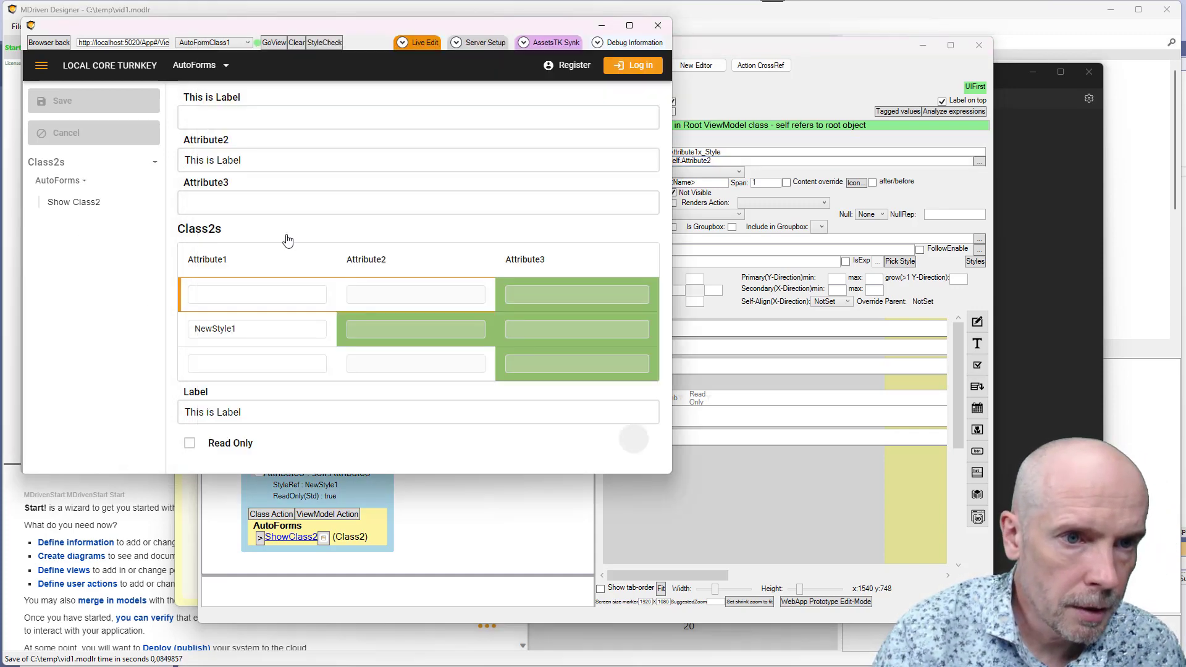
- In the running AutoFormClass1 form, set Attribute2 to NewStyle1 and save the record
click(241, 211)
click(234, 160)
key(ctrl+a)
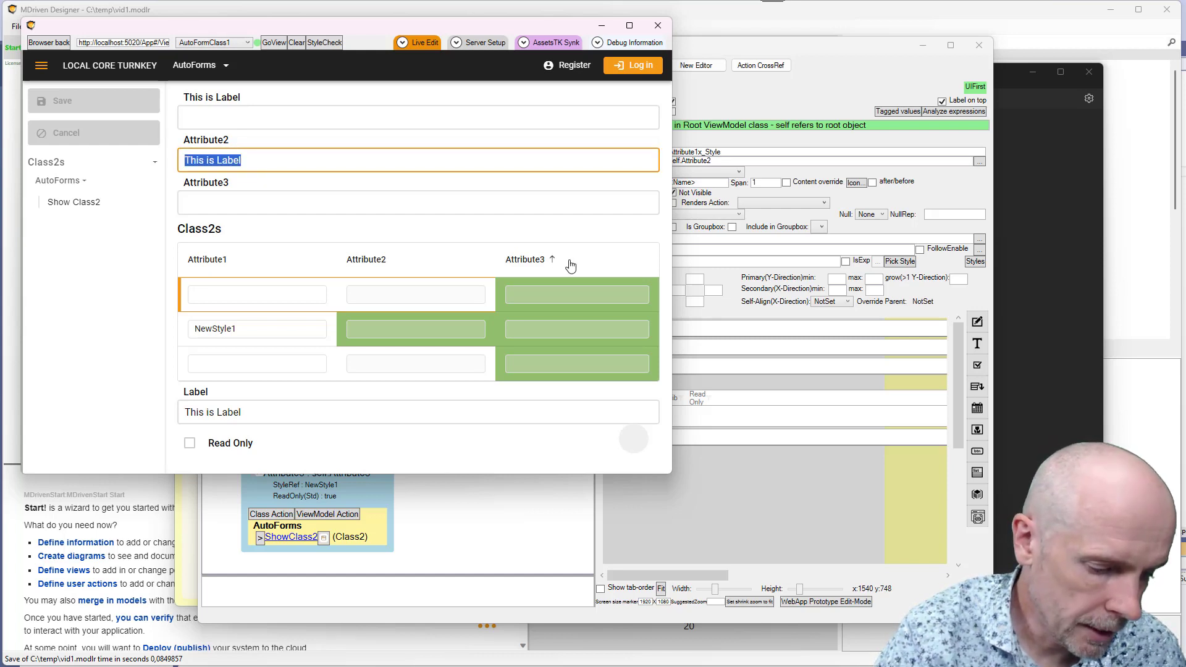
text(NewStyle)
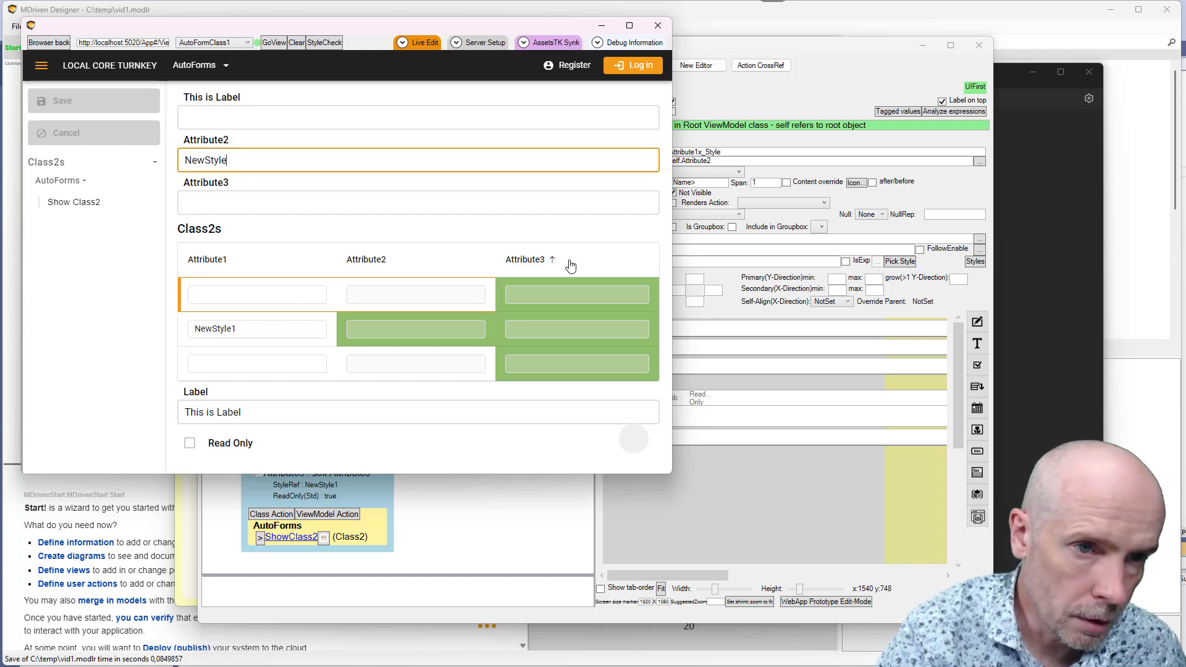
text(1)
key(Tab)
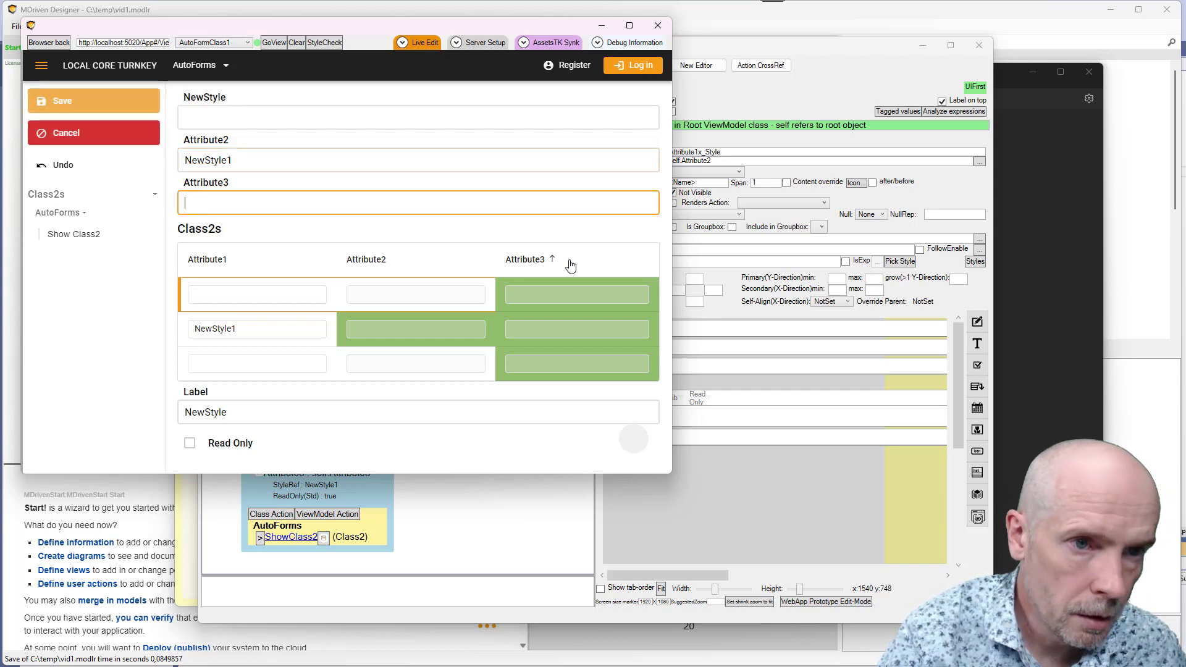
click(230, 122)
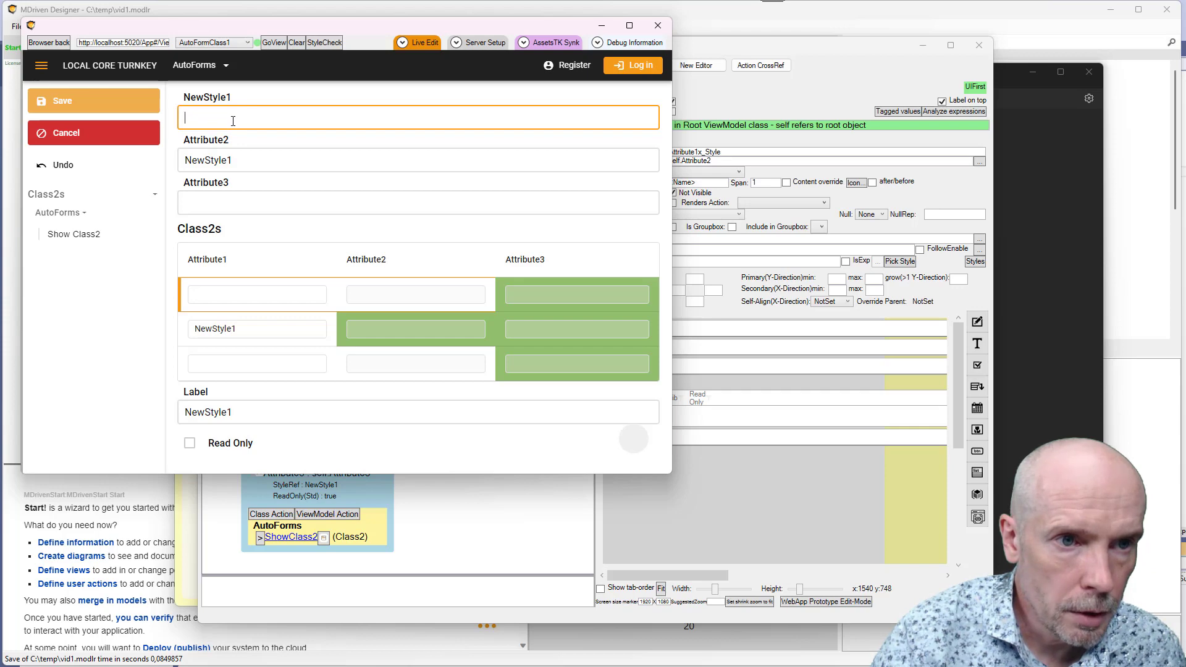
click(75, 105)
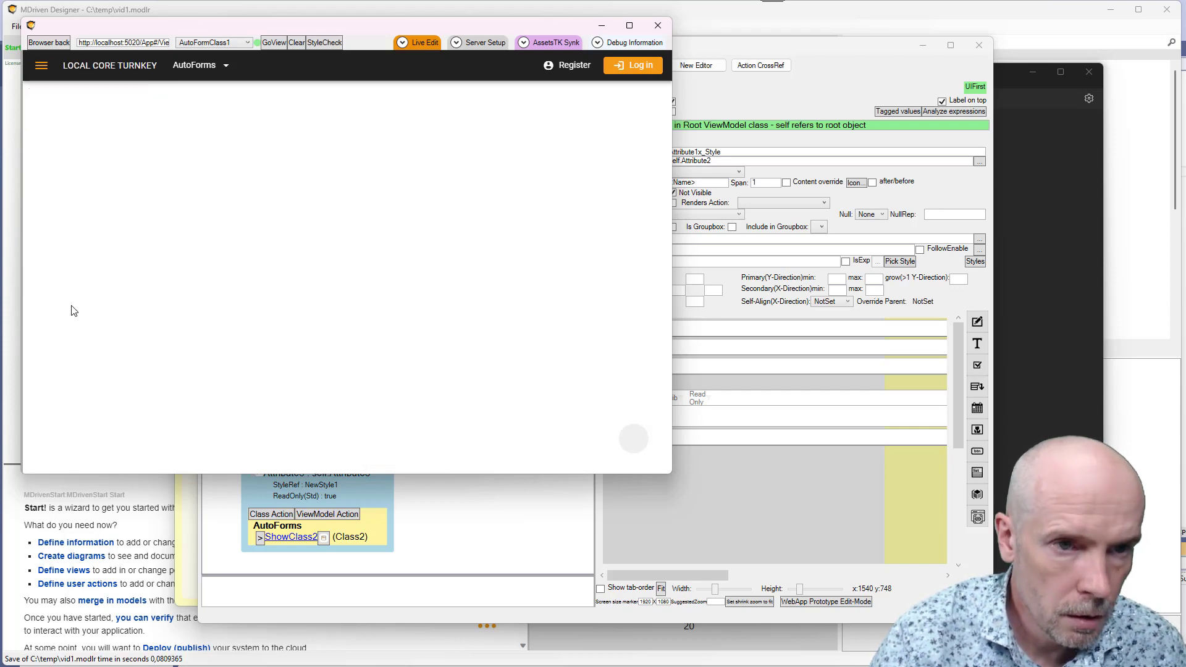
- Compare the expression of Attribute1x's Style sub-column with the Attribute2 value in the running form
click(269, 167)
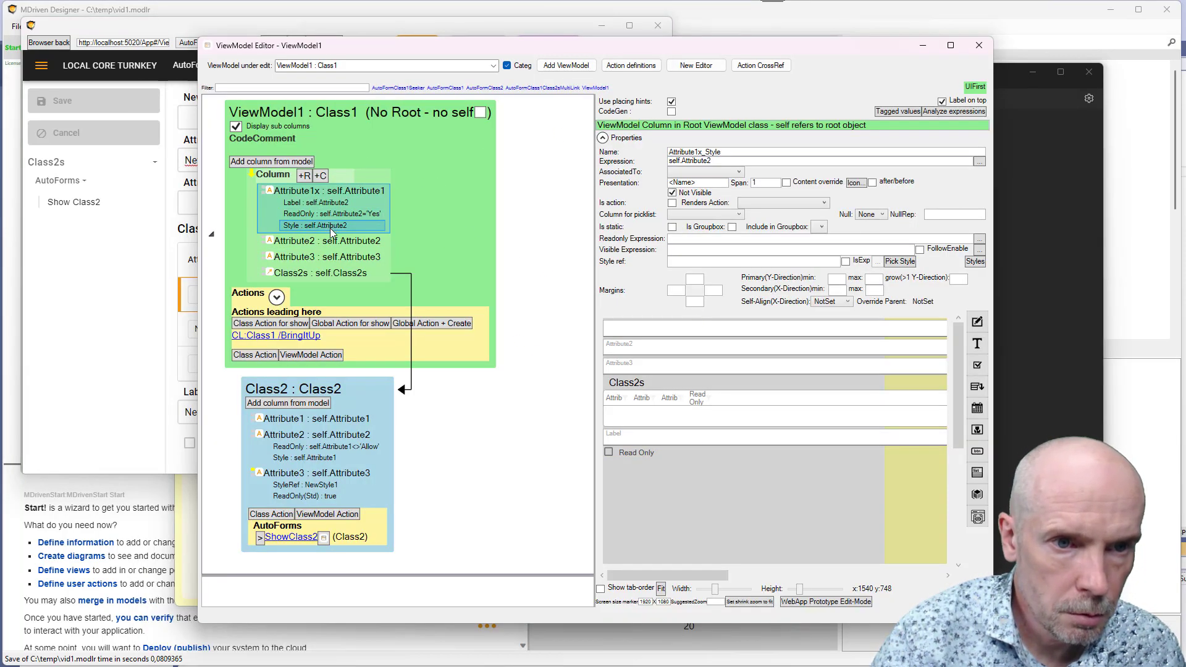
double_click(696, 161)
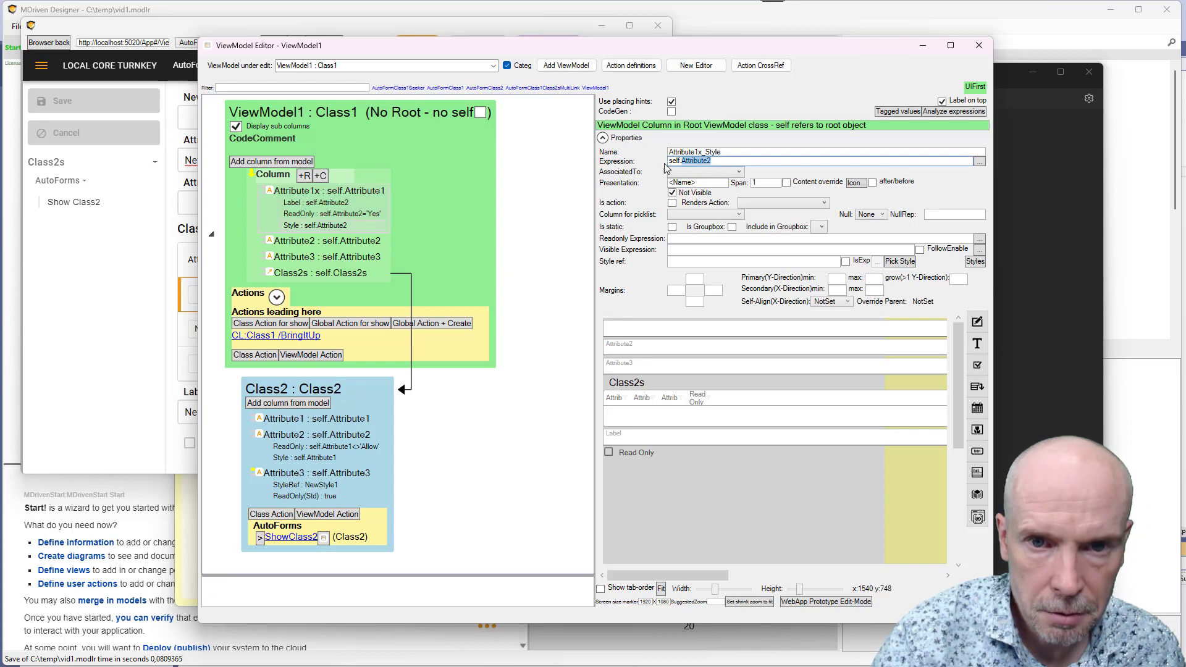
shift+click(667, 162)
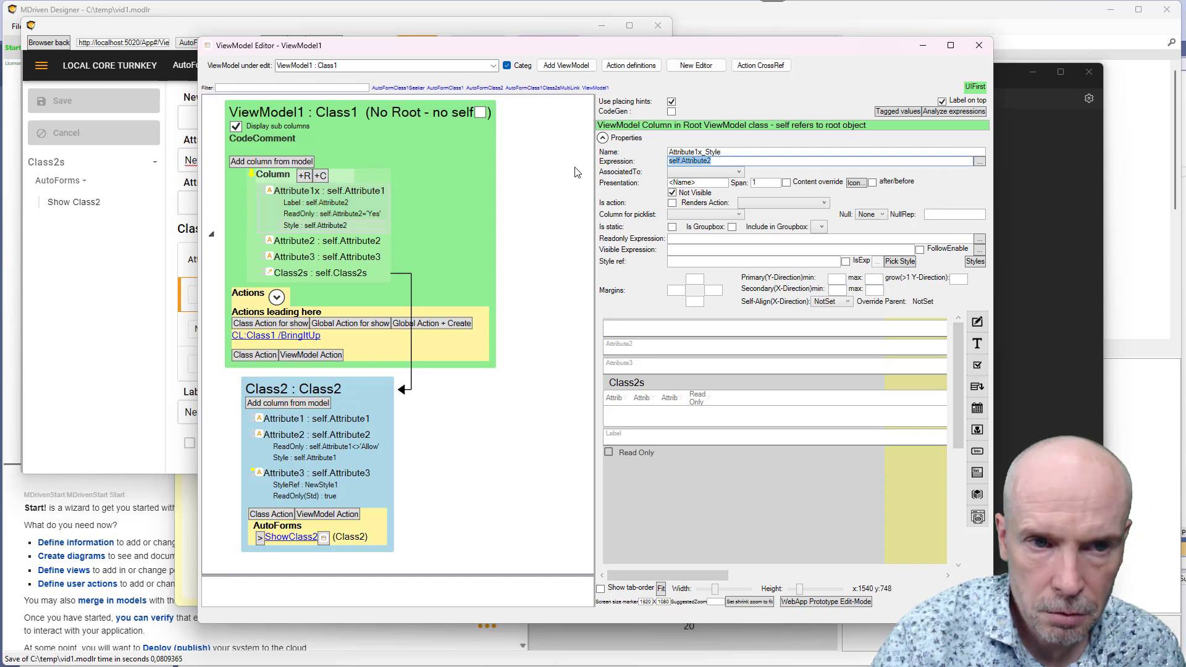
click(106, 244)
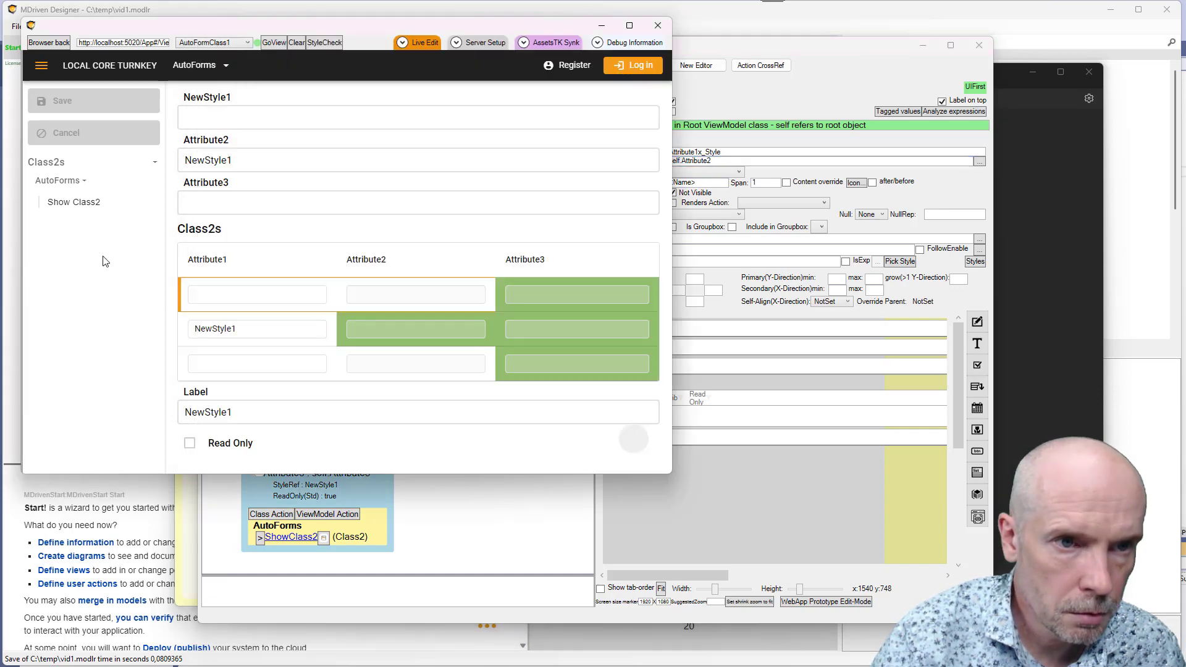
click(220, 167)
key(alt+Tab)
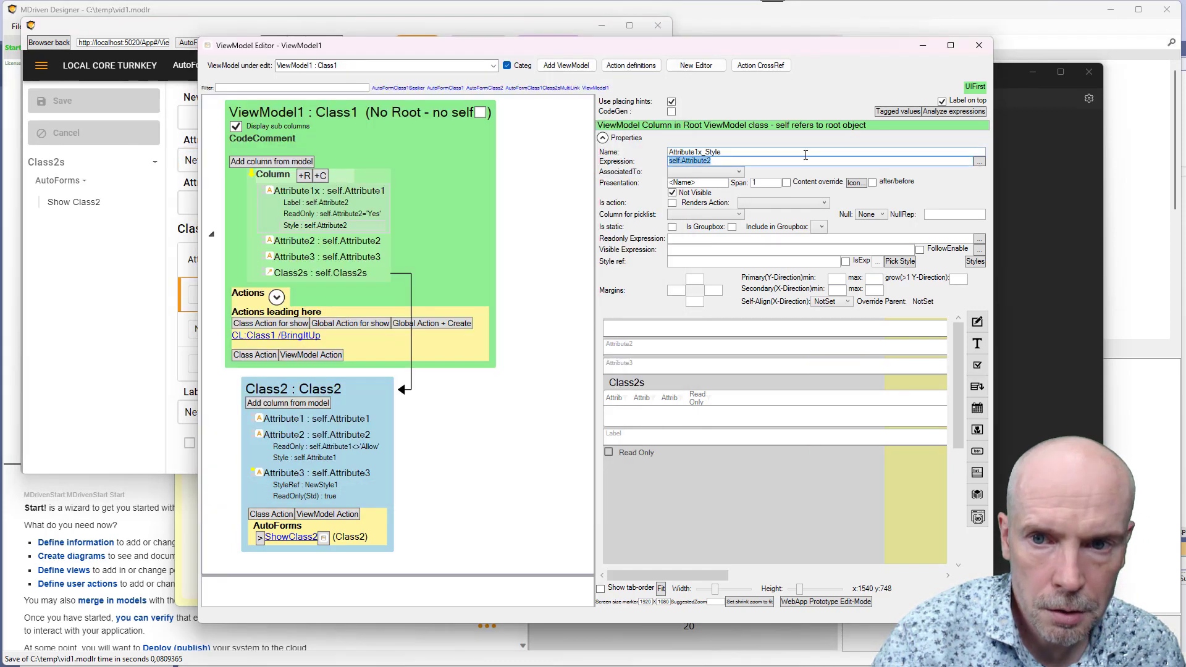
- Open the model's style definitions and add the component style target to NewStyle1
click(974, 262)
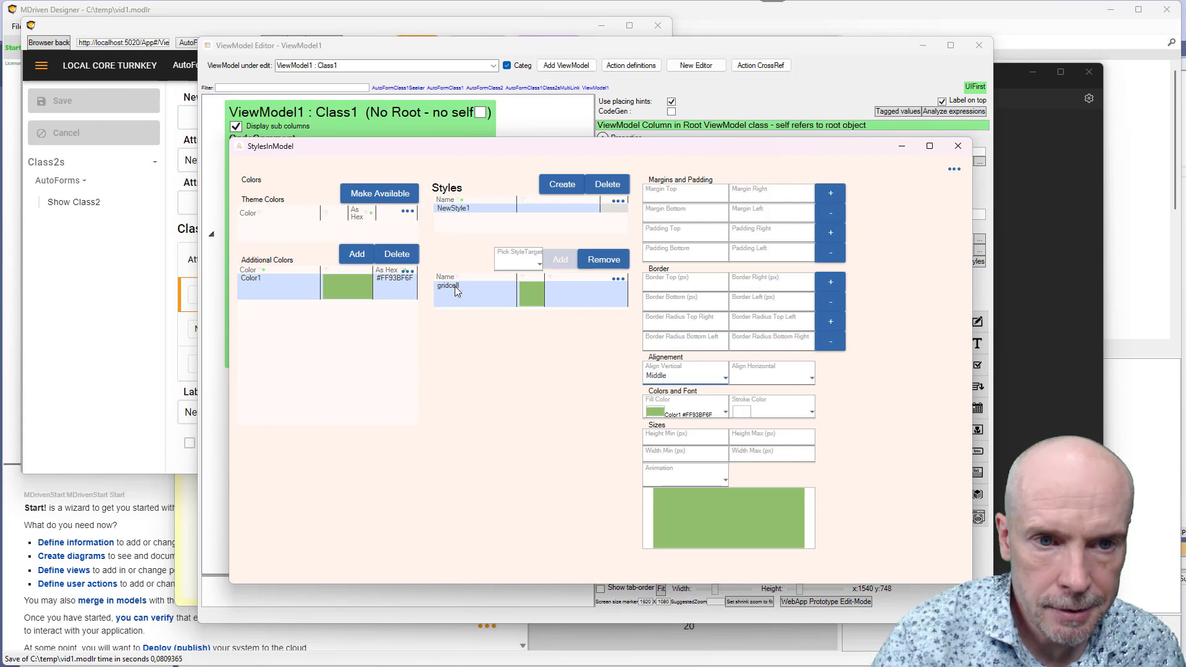
click(520, 270)
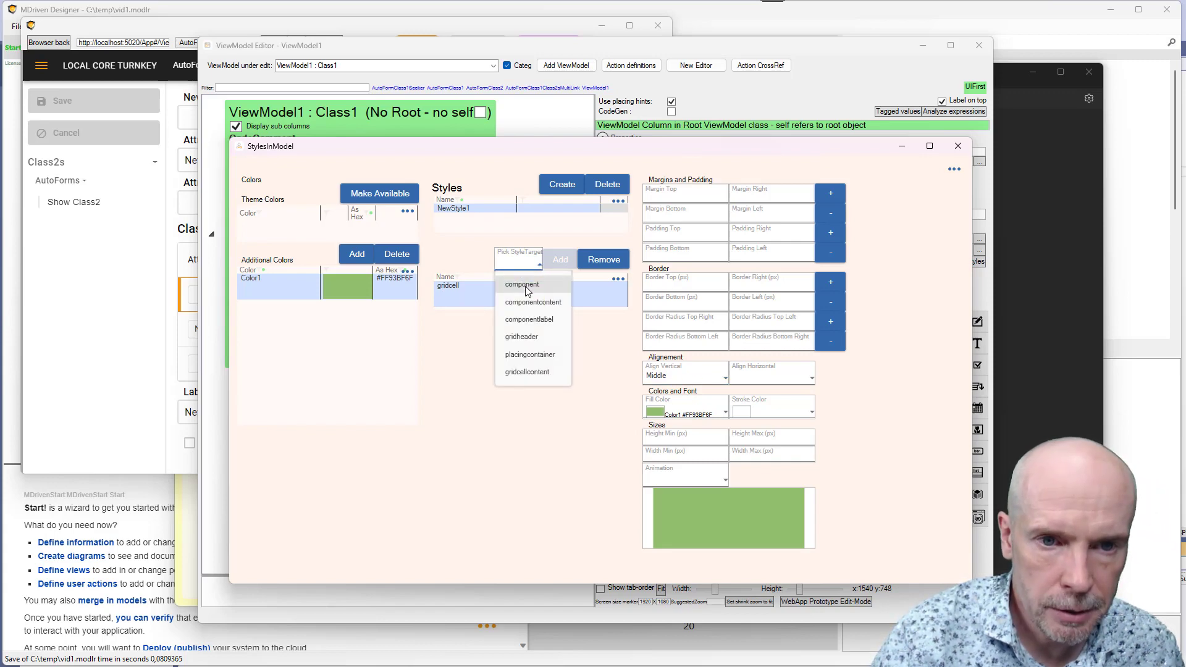
click(526, 291)
click(560, 260)
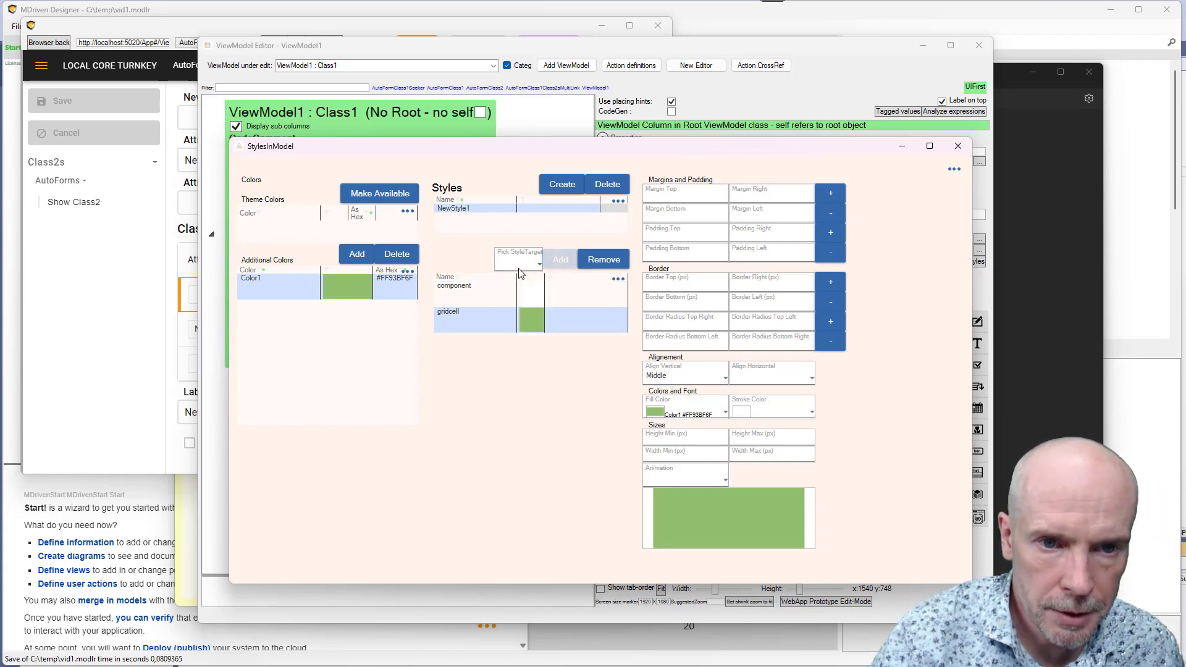
- Set the fill color of NewStyle1's component target to Color1 #FF93BF6F
click(488, 297)
click(678, 415)
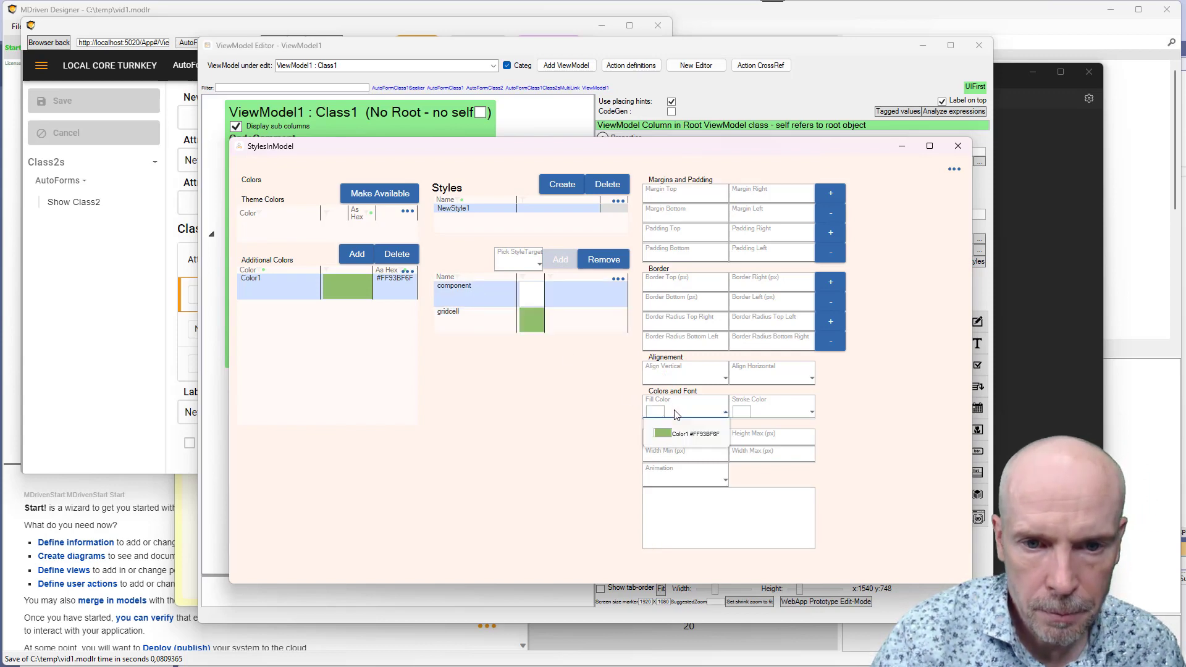
click(678, 435)
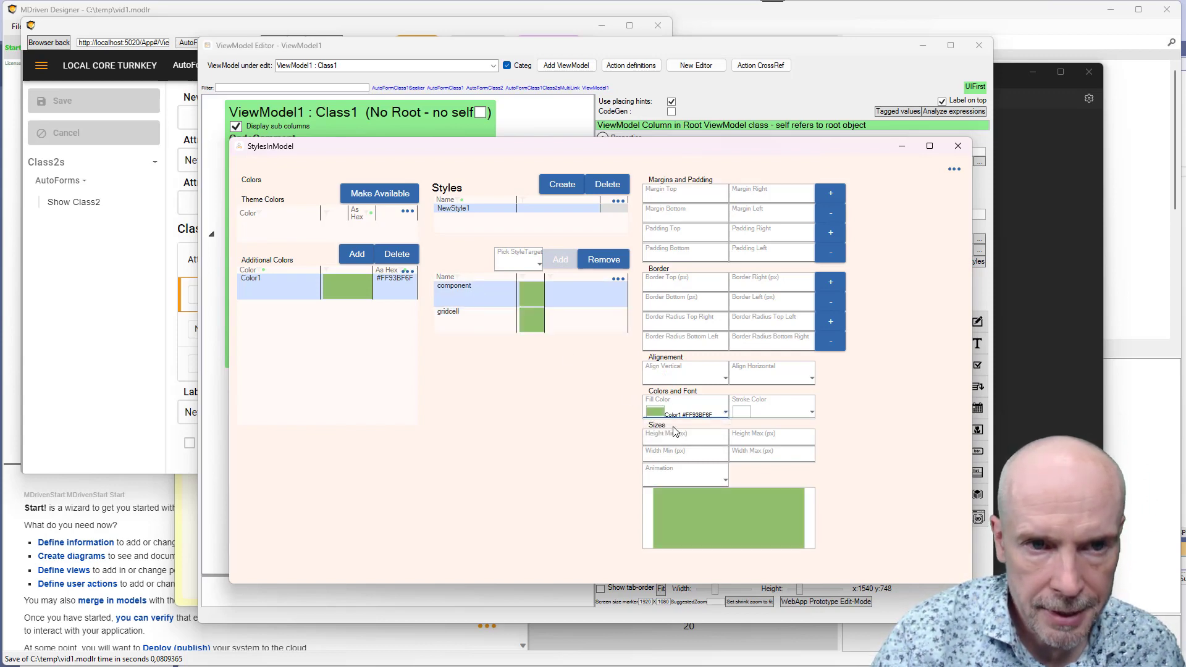
- Test the style in the running form by changing Attribute2 to NewStyle1x, restoring it to NewStyle1 and saving
click(106, 357)
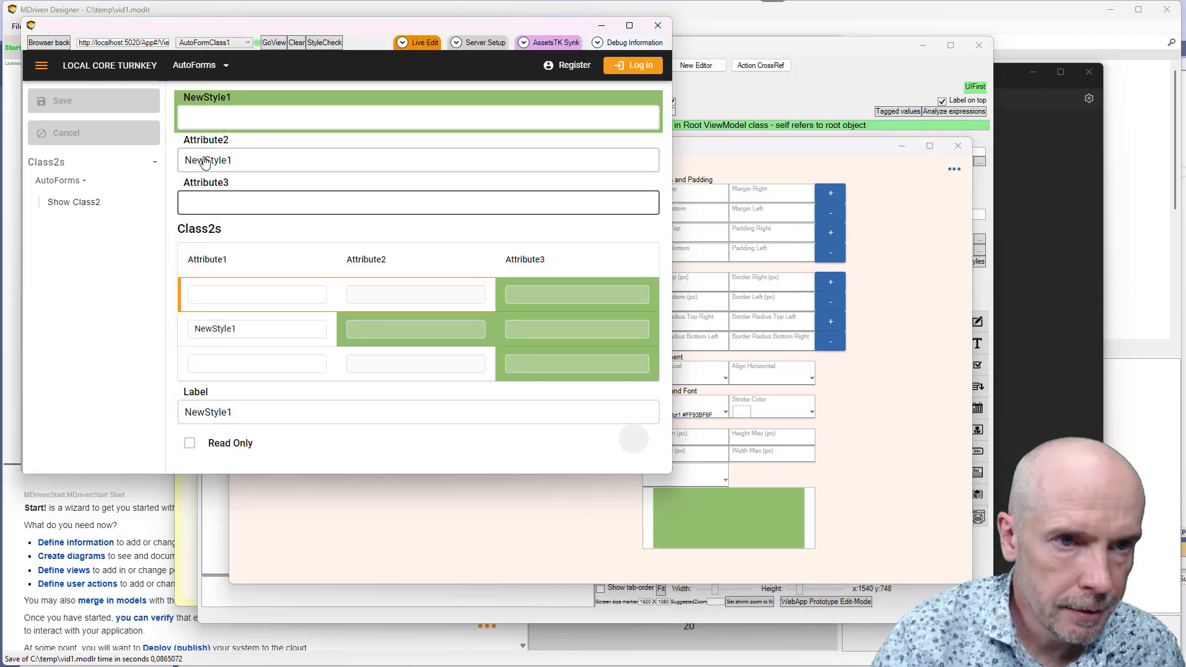
click(247, 164)
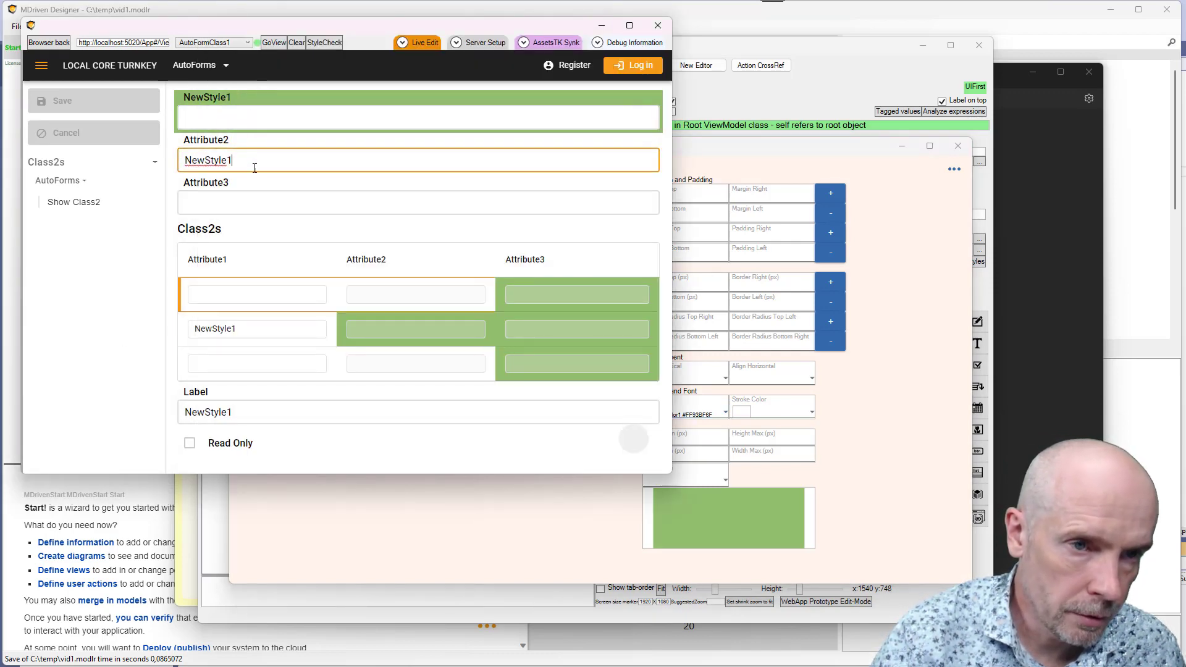
text(x)
click(263, 195)
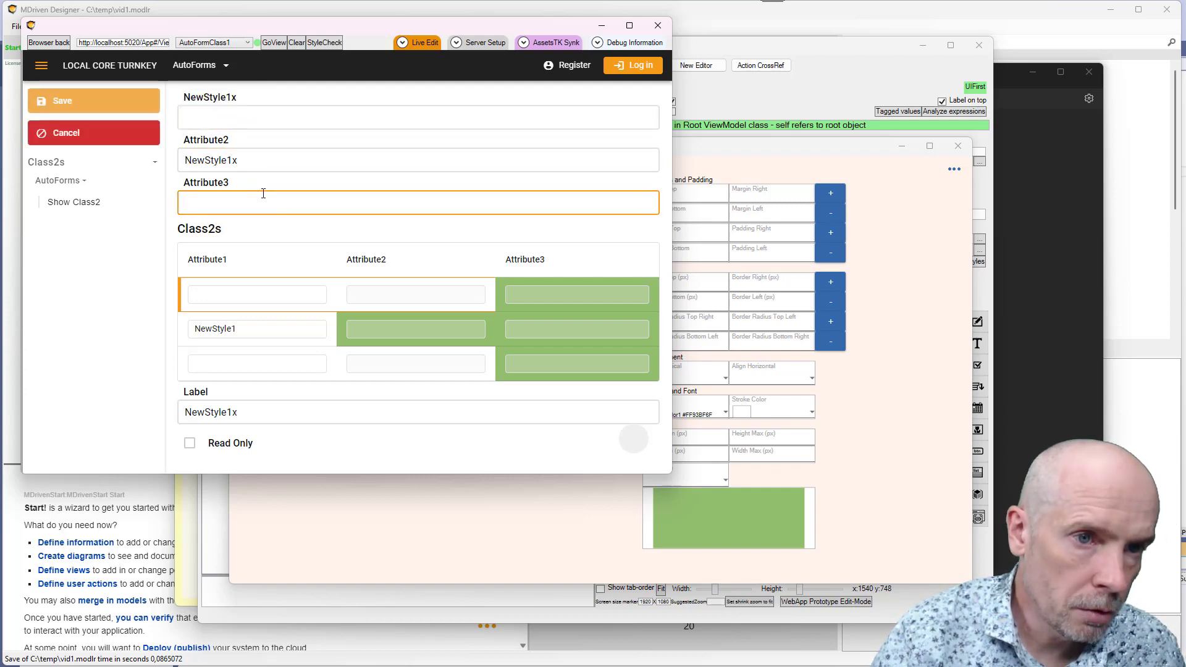
click(257, 161)
key(BackSpace)
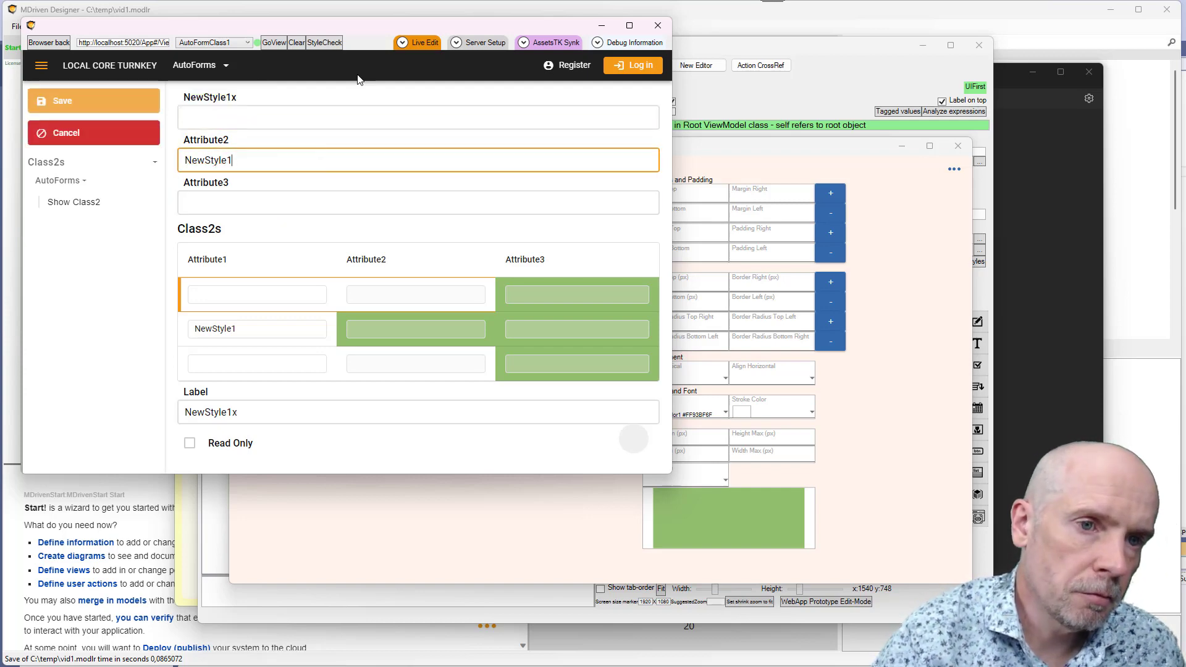
key(Tab)
click(80, 113)
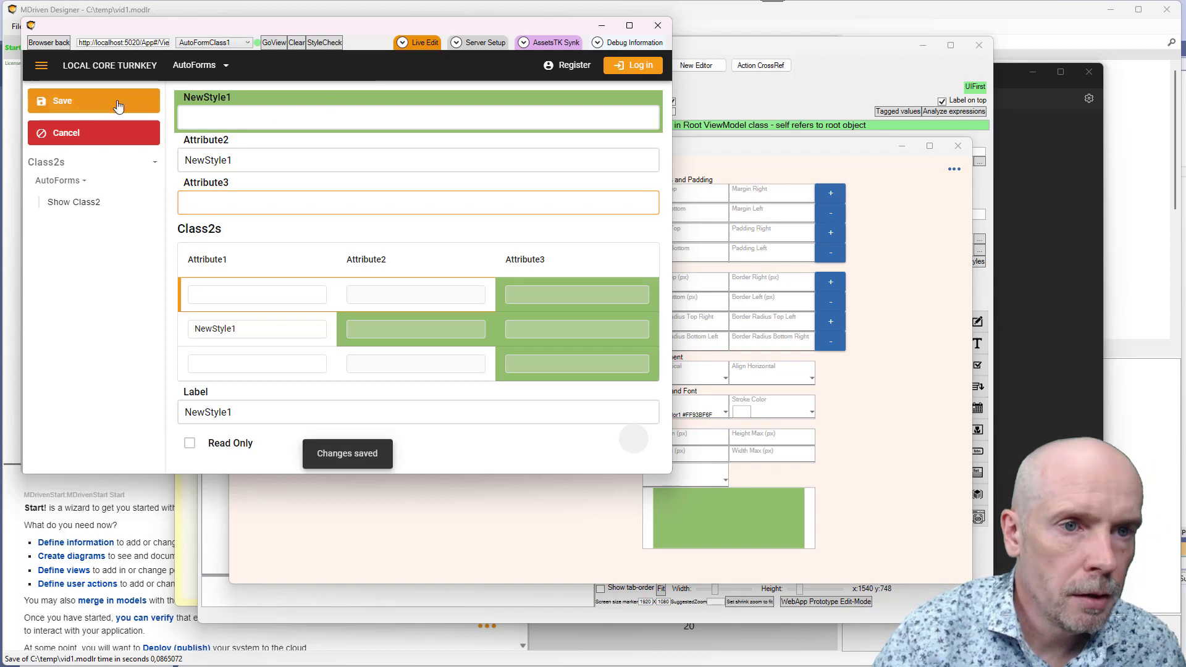
- Close the style definitions and add an extra Label sub-column expression to Class1's Attribute2 column
click(894, 165)
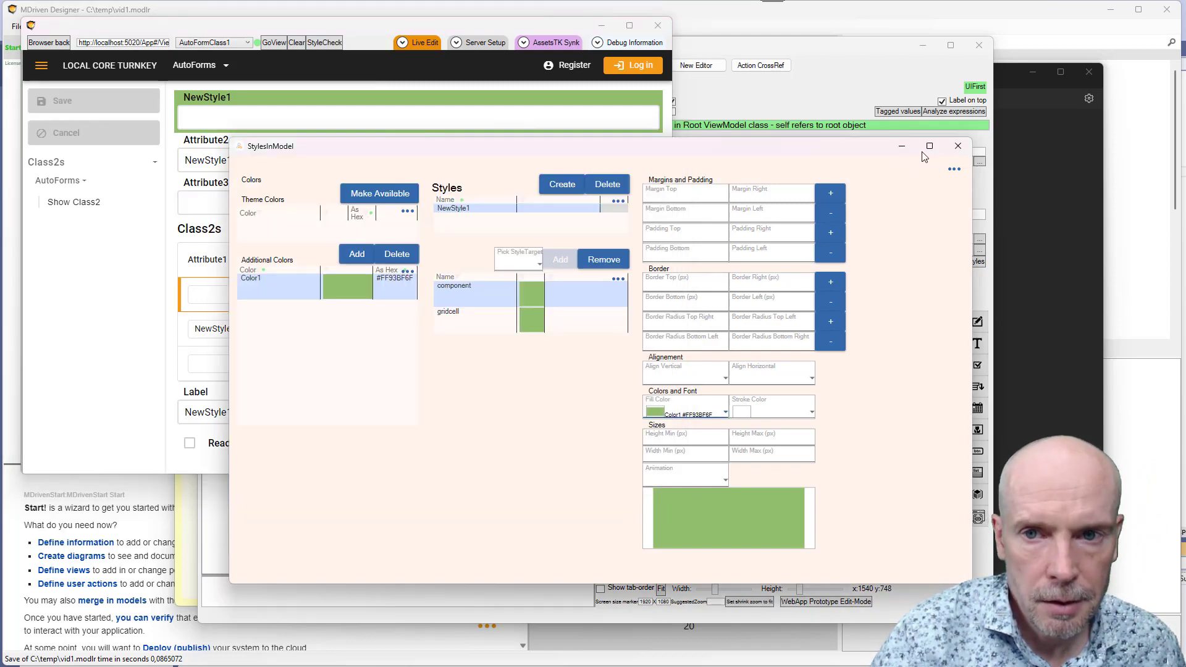
click(957, 146)
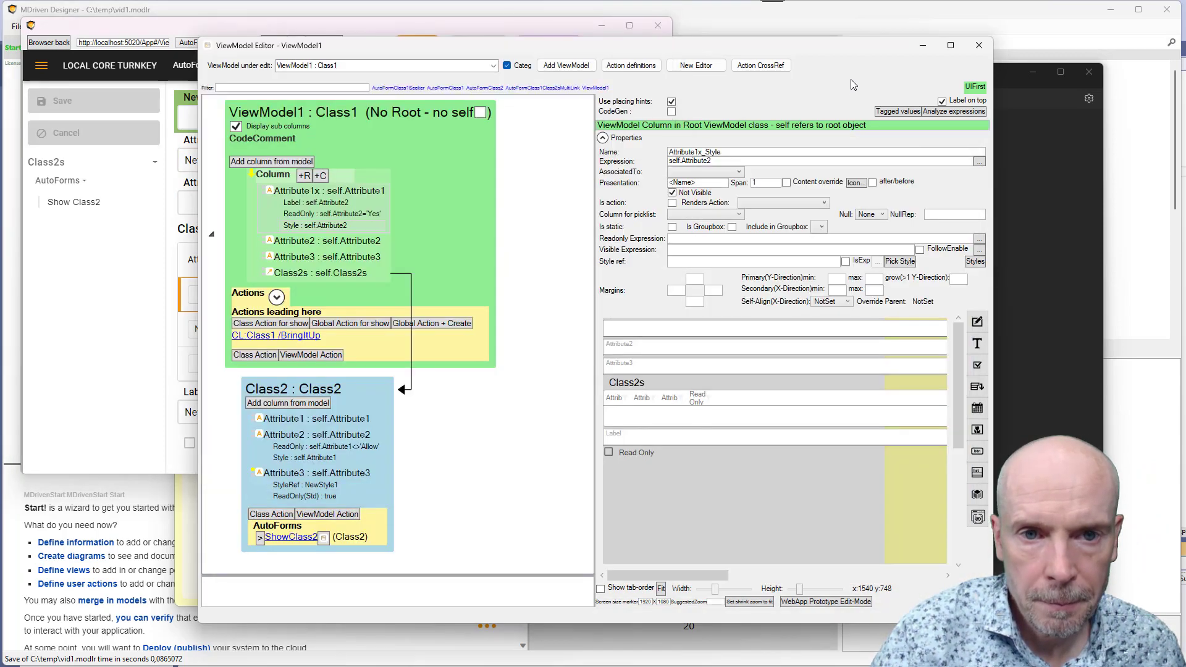
click(305, 244)
right_click(303, 240)
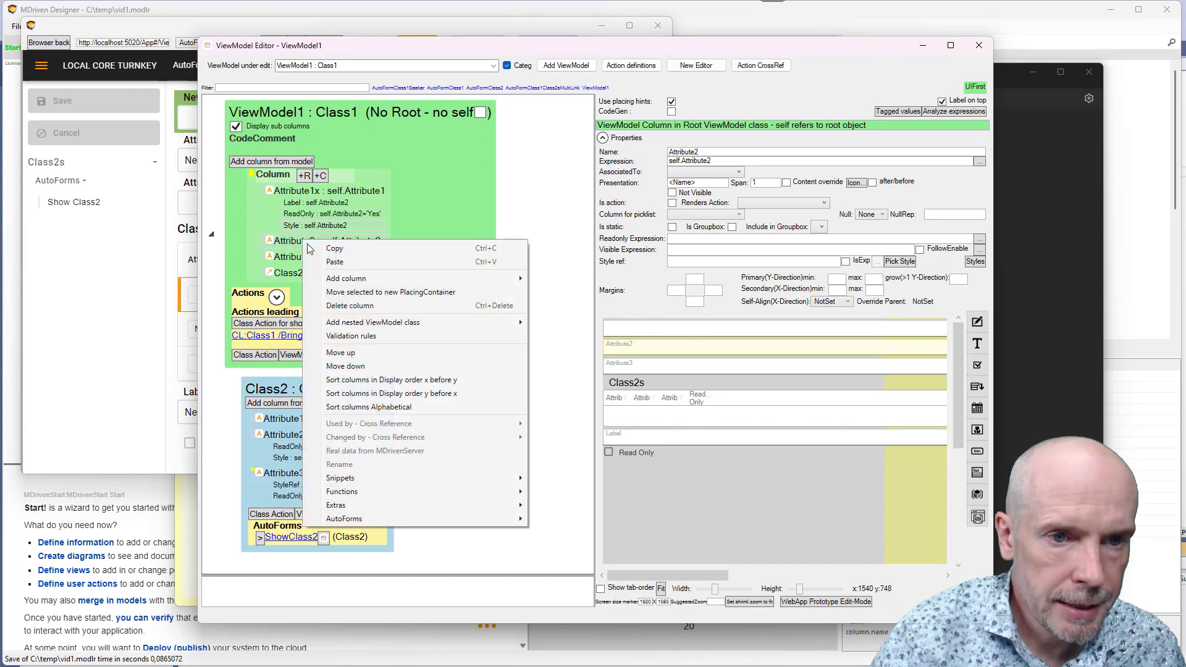
mouse_move(427, 278)
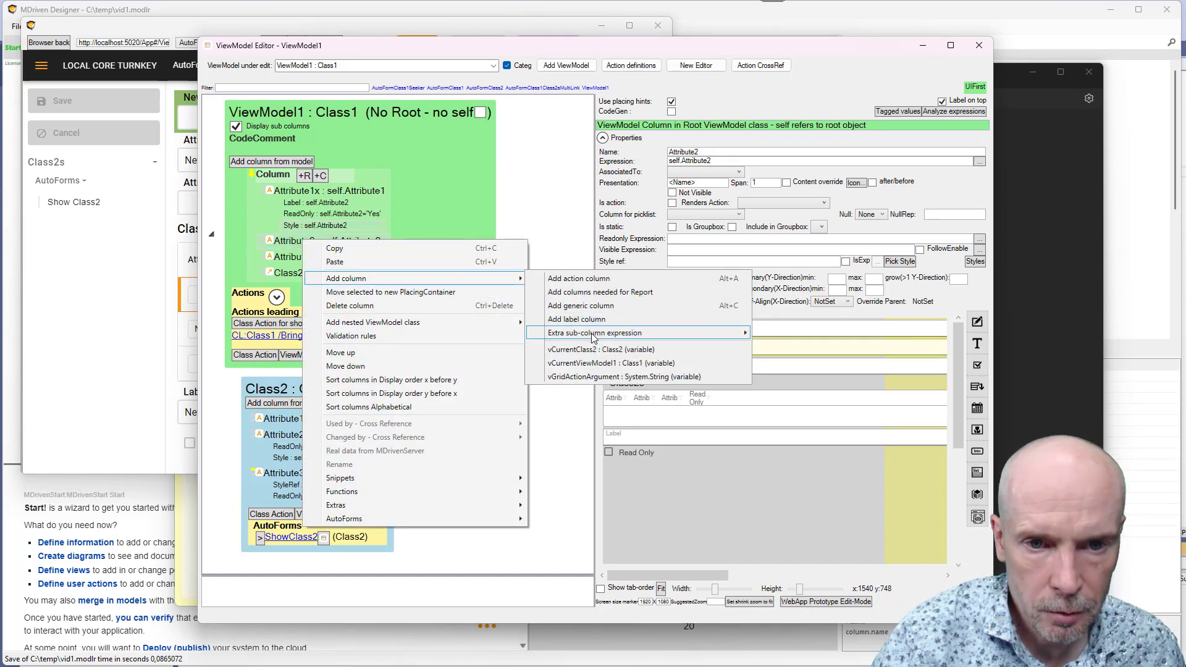
mouse_move(593, 340)
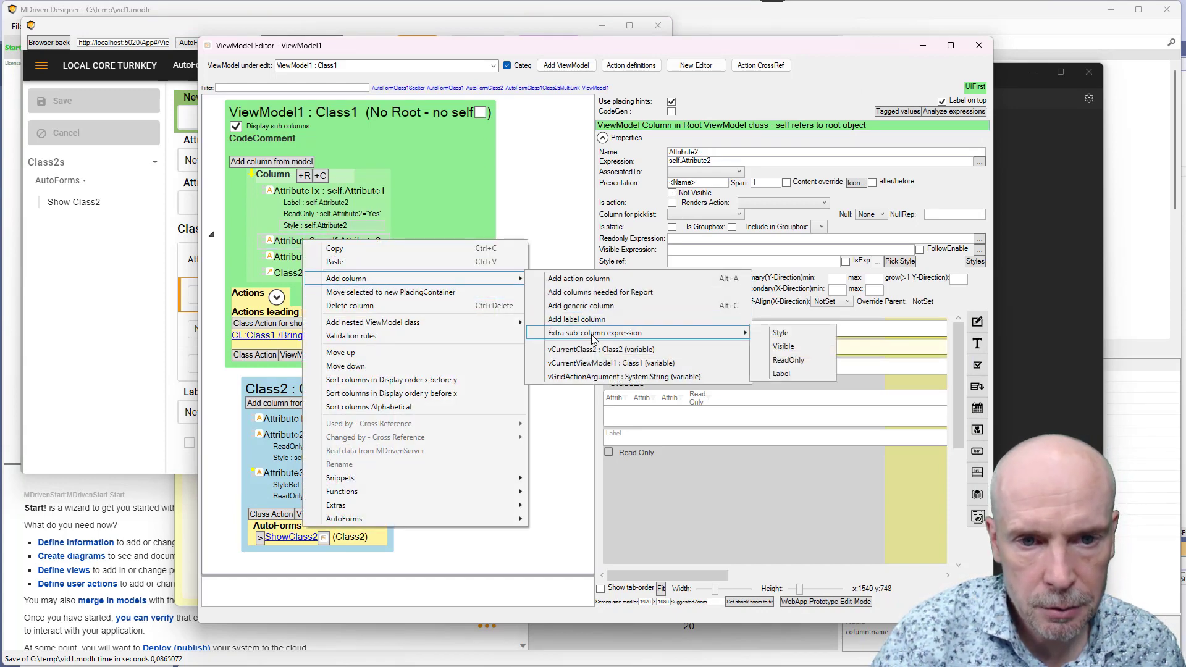
click(785, 374)
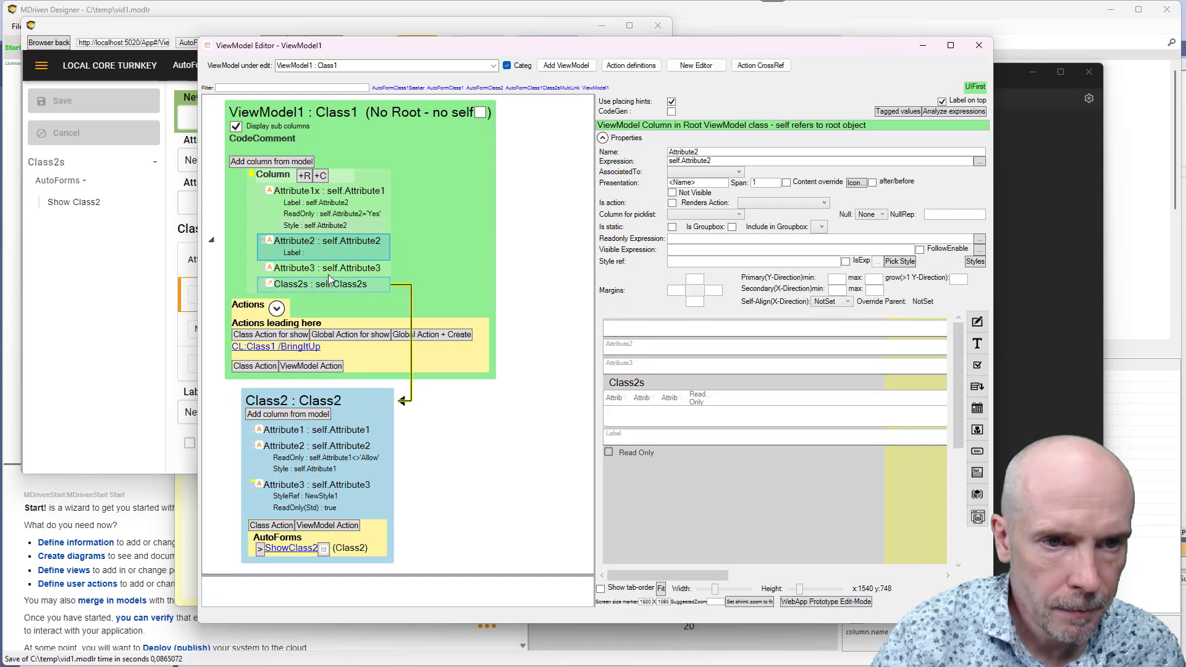
- Select Attribute2's Label sub-column and highlight the owning column's name within its own name
click(302, 251)
click(689, 161)
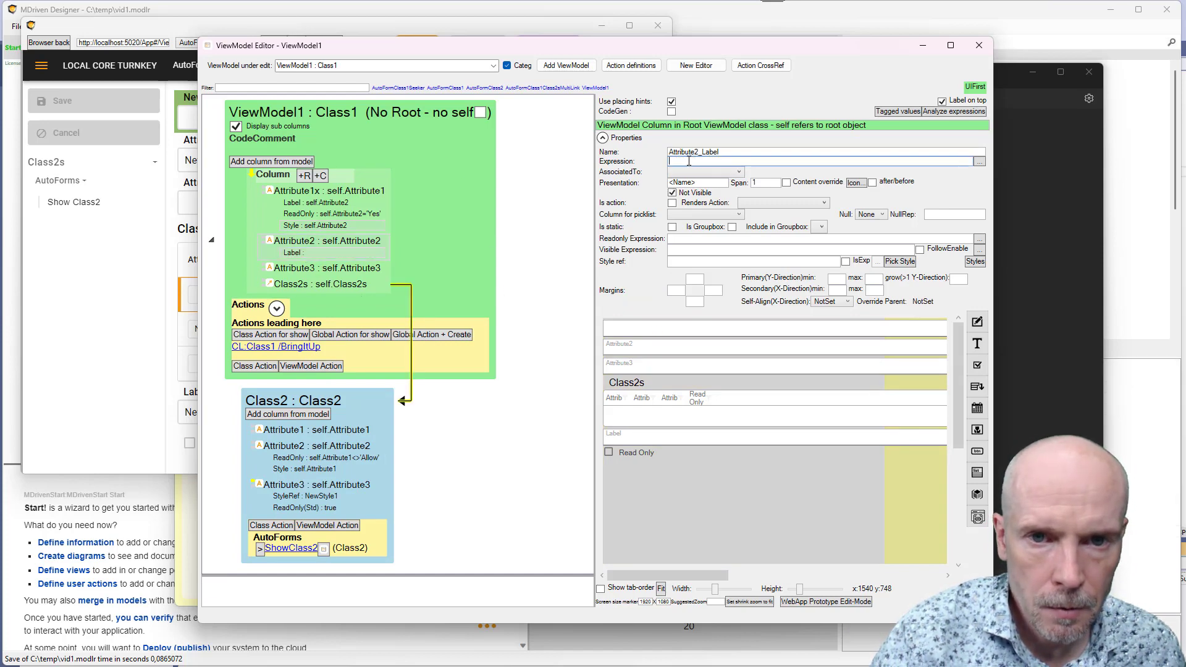
drag(700, 153, 654, 158)
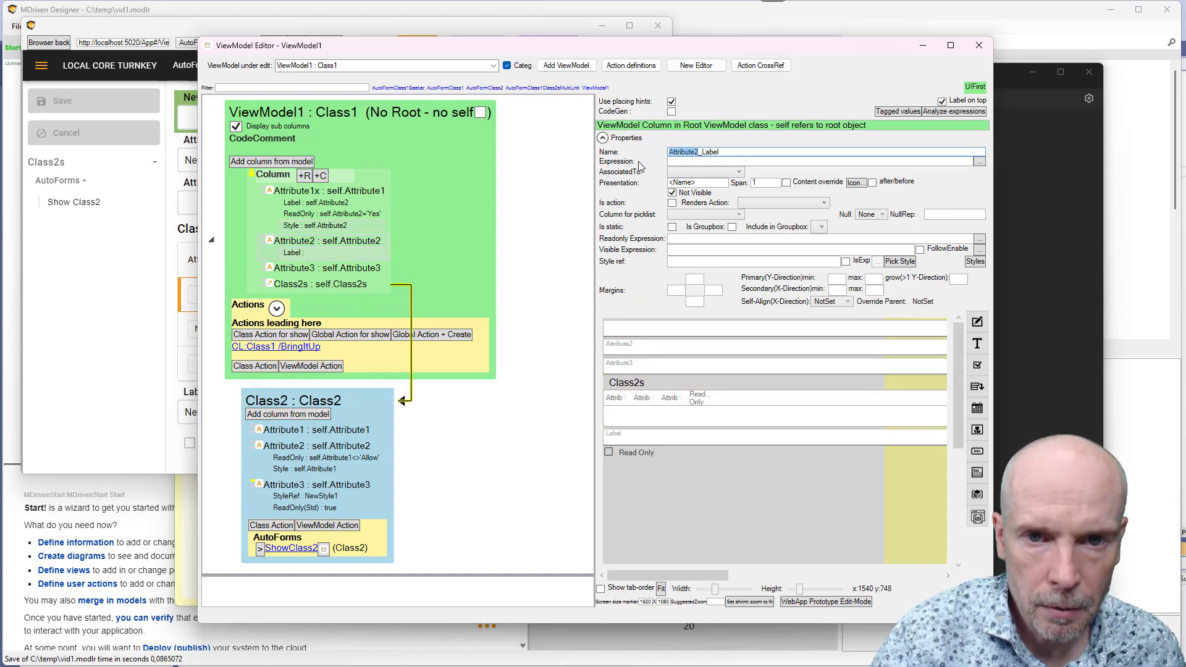
- Set the expression of Attribute2's Label sub-column to self.Attribute2
click(697, 164)
text(self)
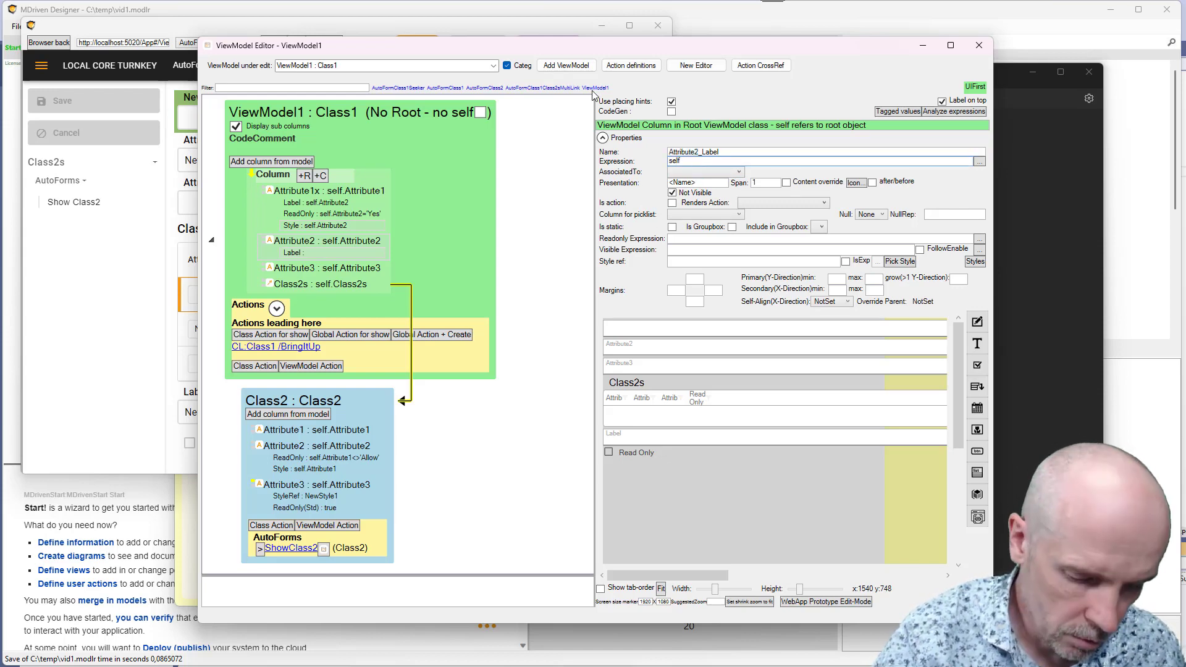
text(.Attribute2)
key(Tab)
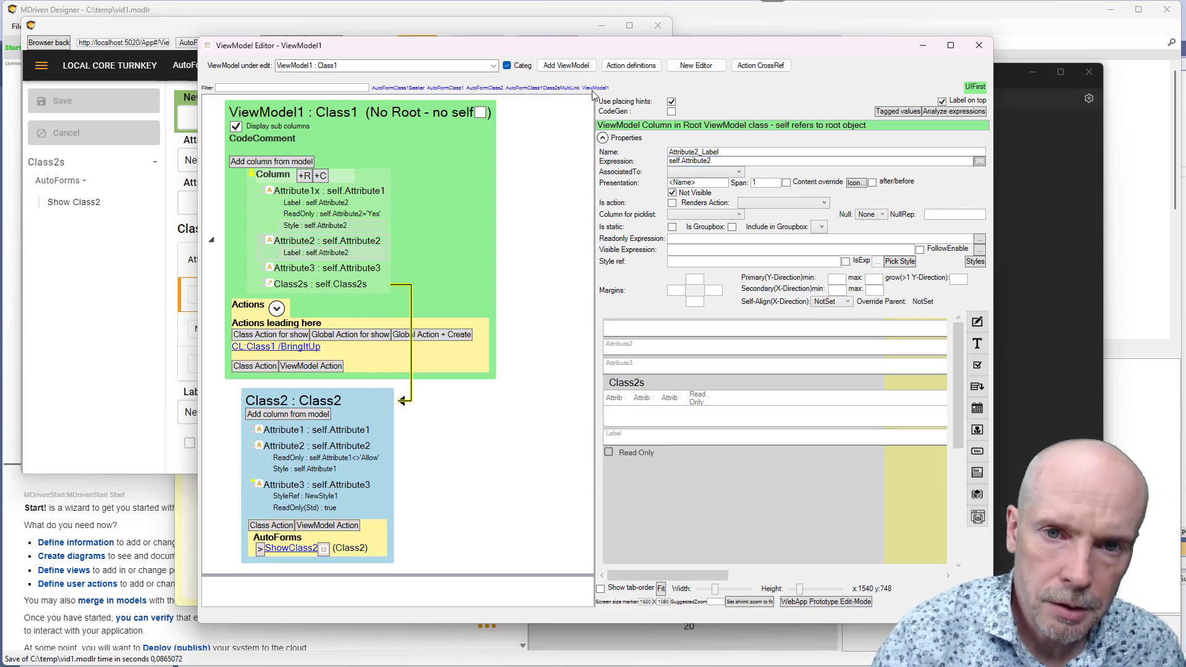
- Switch to the running form, test the dynamic label by editing Attribute2's value, and return to the ViewModel Editor
click(82, 306)
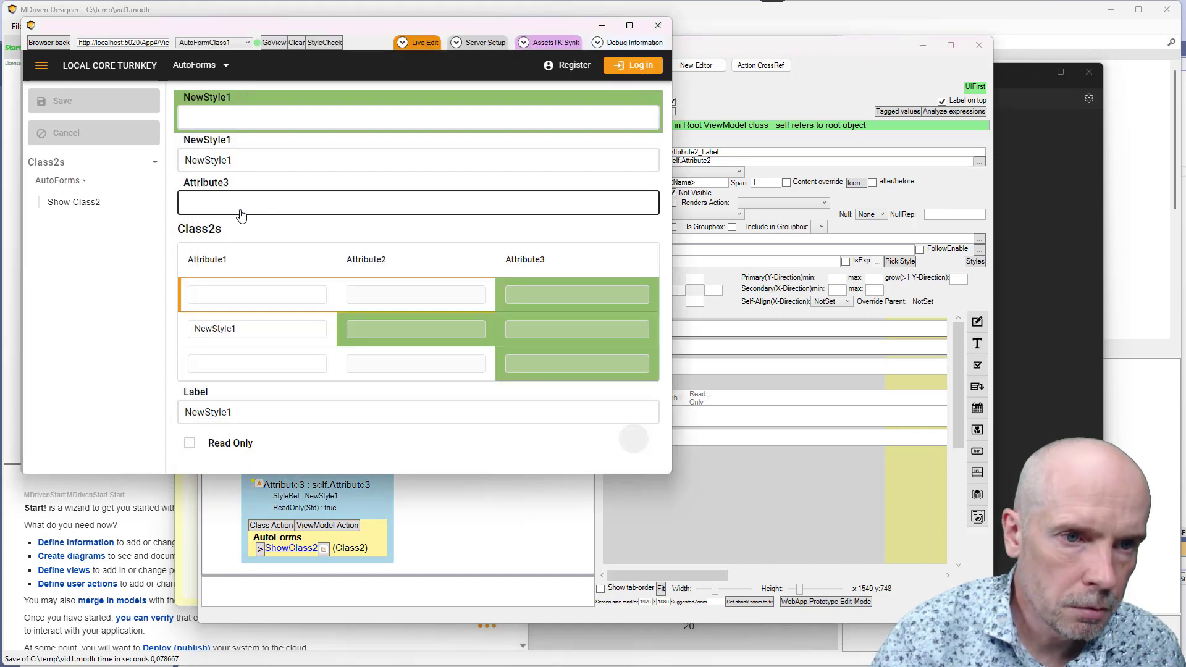
click(257, 161)
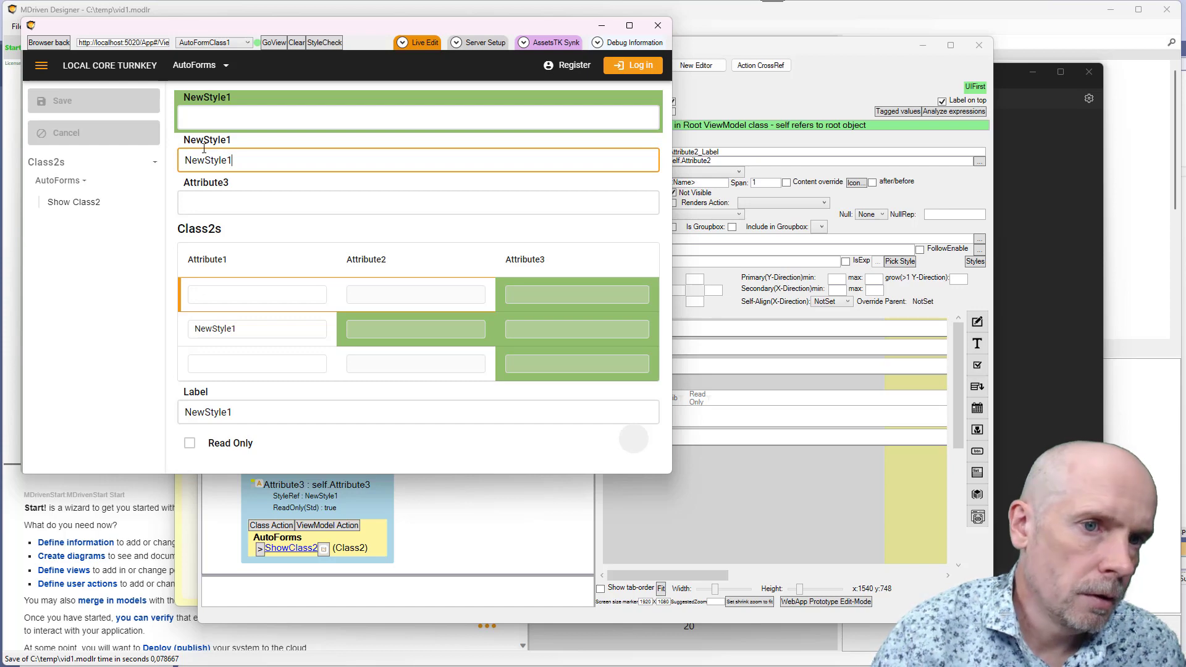
key(Tab)
click(241, 163)
key(BackSpace)
key(Tab)
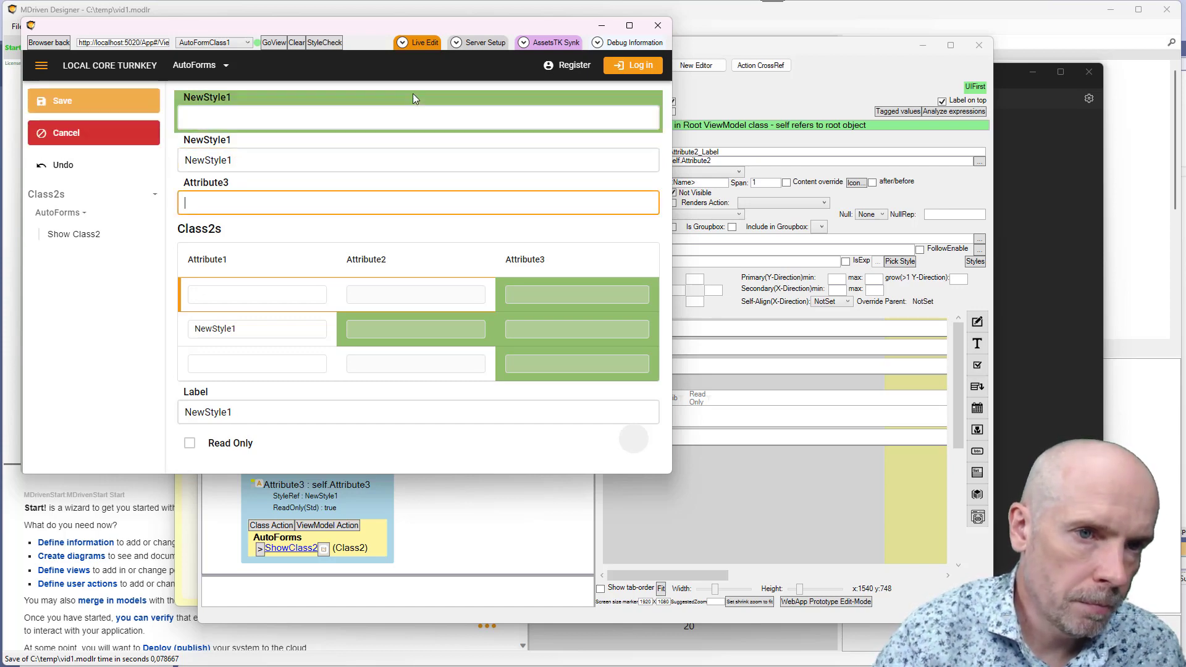
click(706, 163)
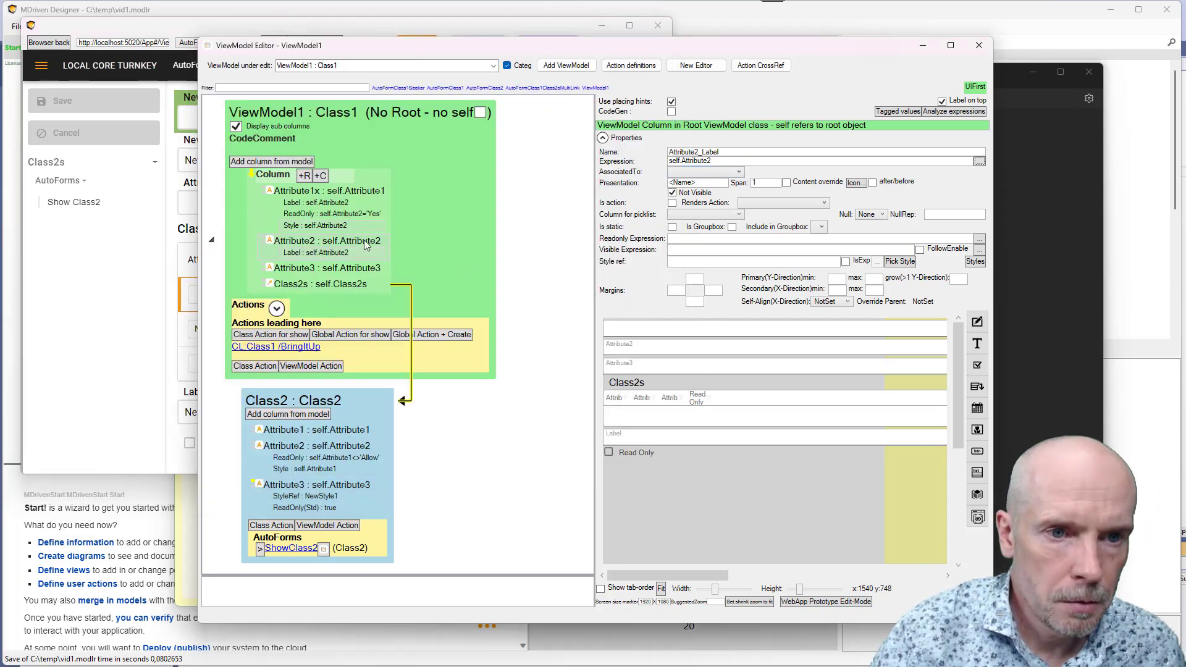
- Switch to the Sub-Column expressions notes and review the points on the adding menu and on subcolumns using only their main expression
key(alt+Tab)
key(alt+Tab)
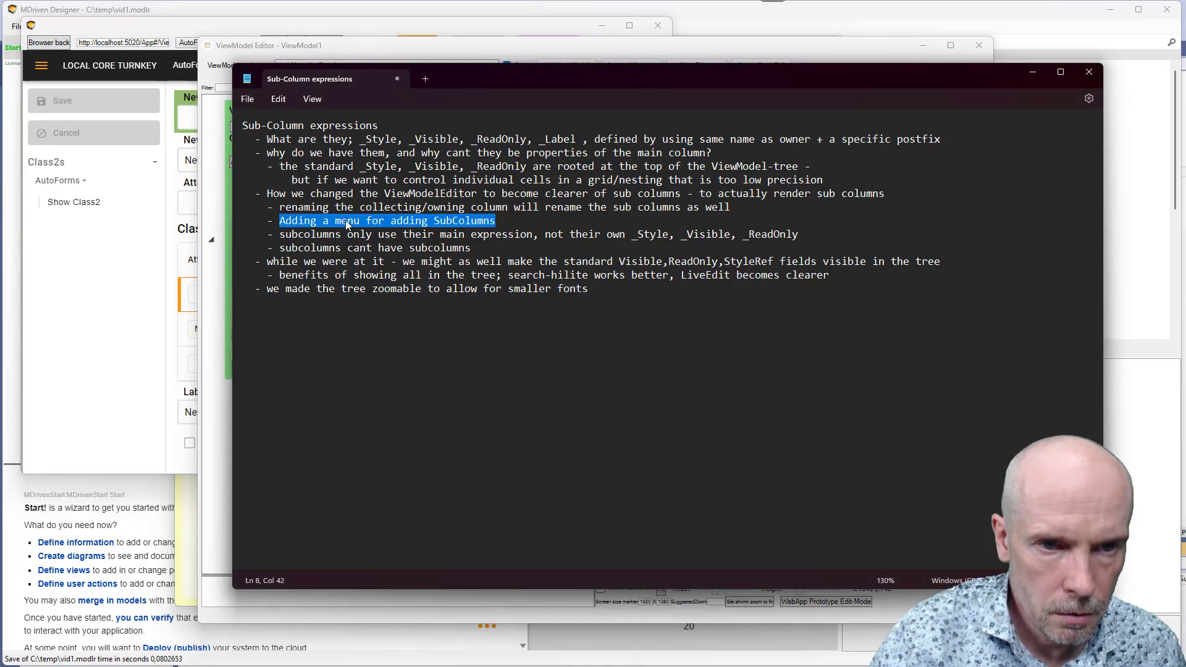
click(346, 221)
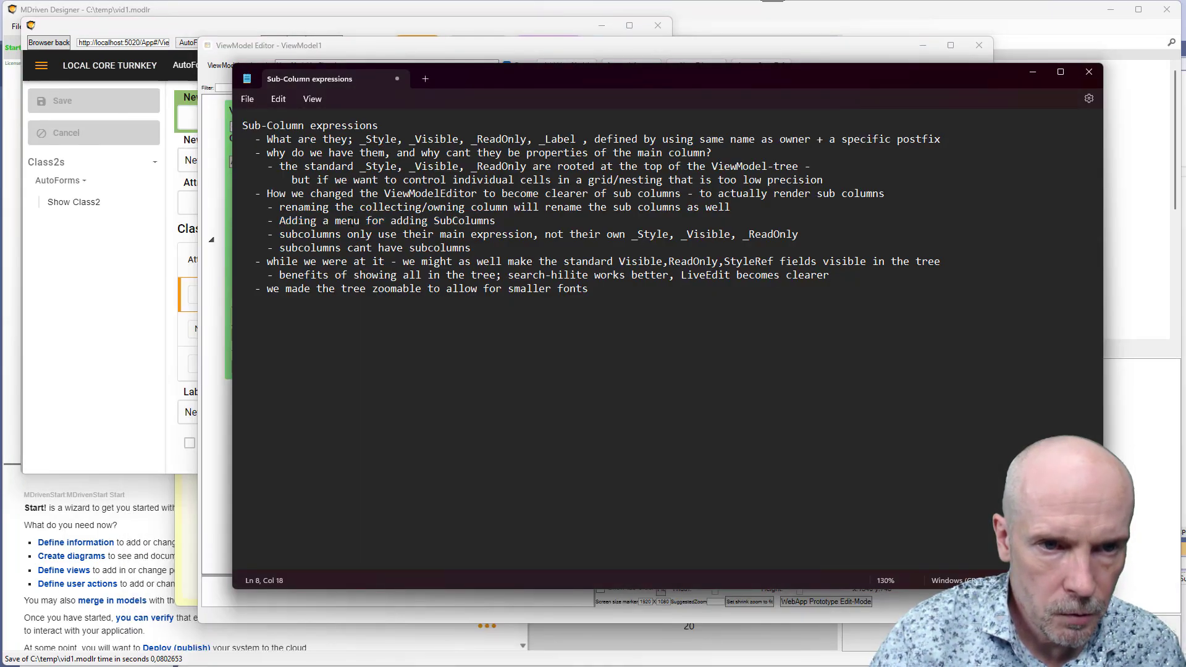
drag(348, 221, 507, 207)
click(508, 207)
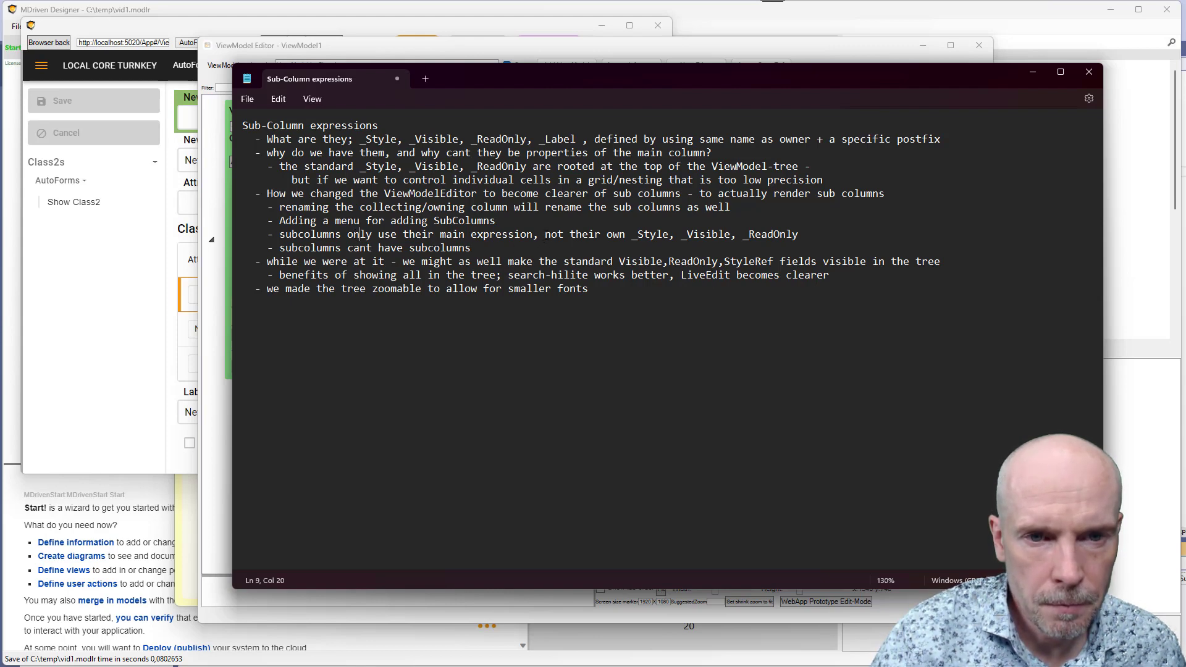
drag(546, 235, 556, 235)
- Return to the ViewModel Editor and examine the expression, visibility and style properties of Attribute1x's ReadOnly and Label sub-columns and their owner
key(alt+Tab)
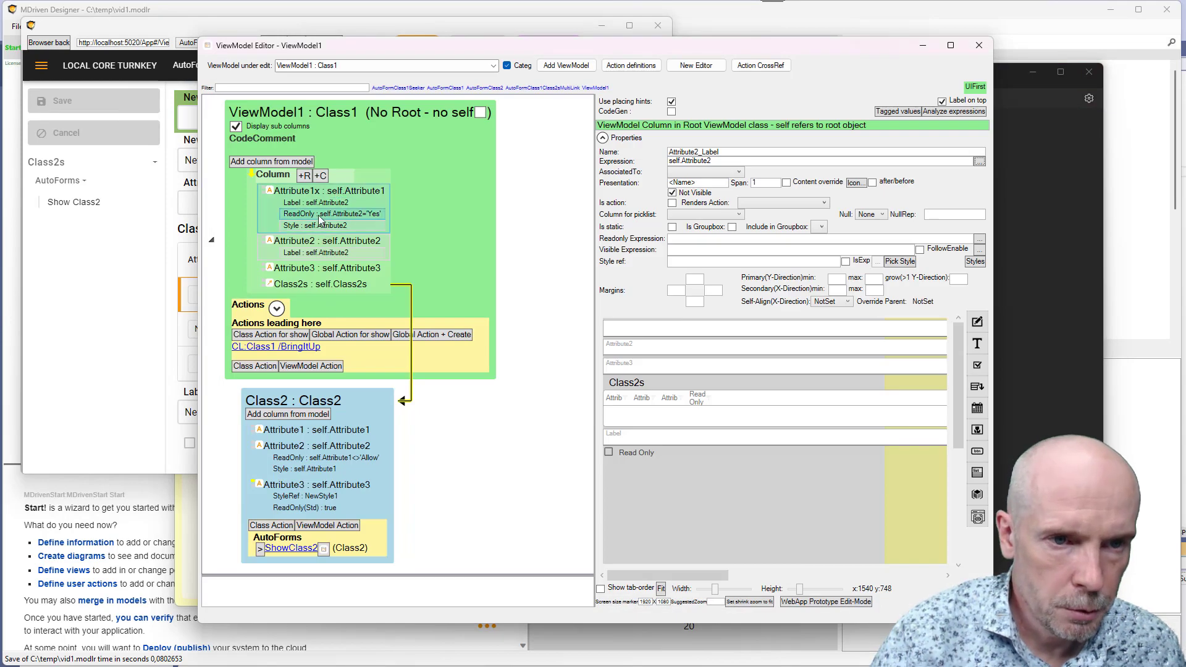
click(315, 213)
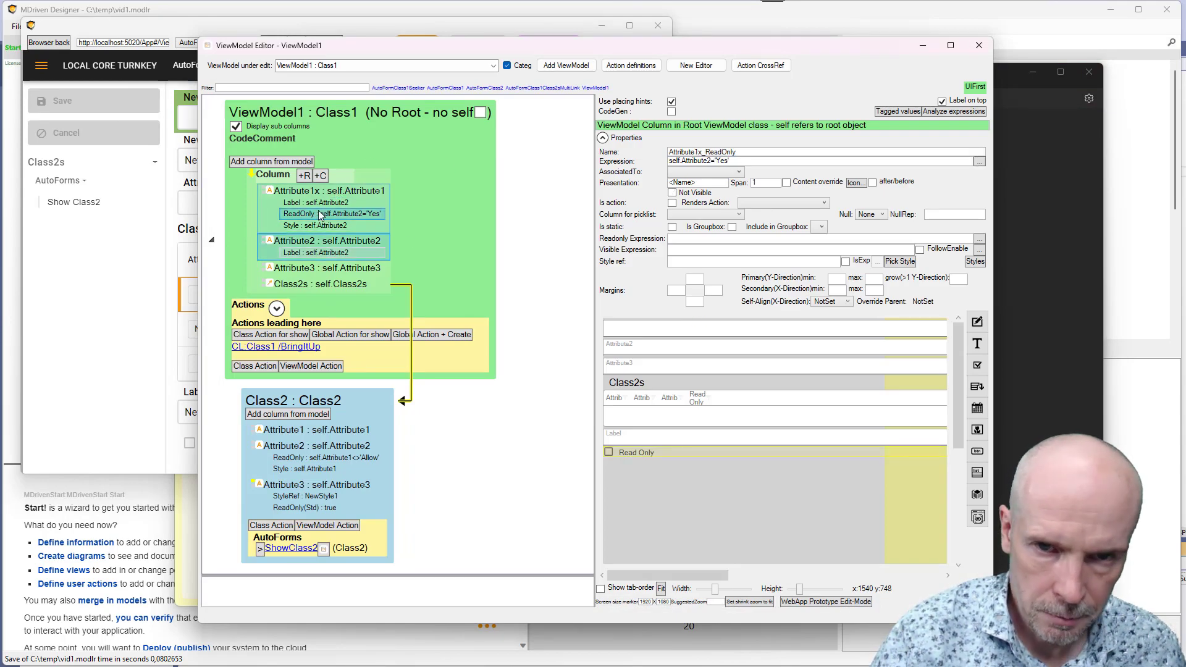
click(691, 250)
click(684, 263)
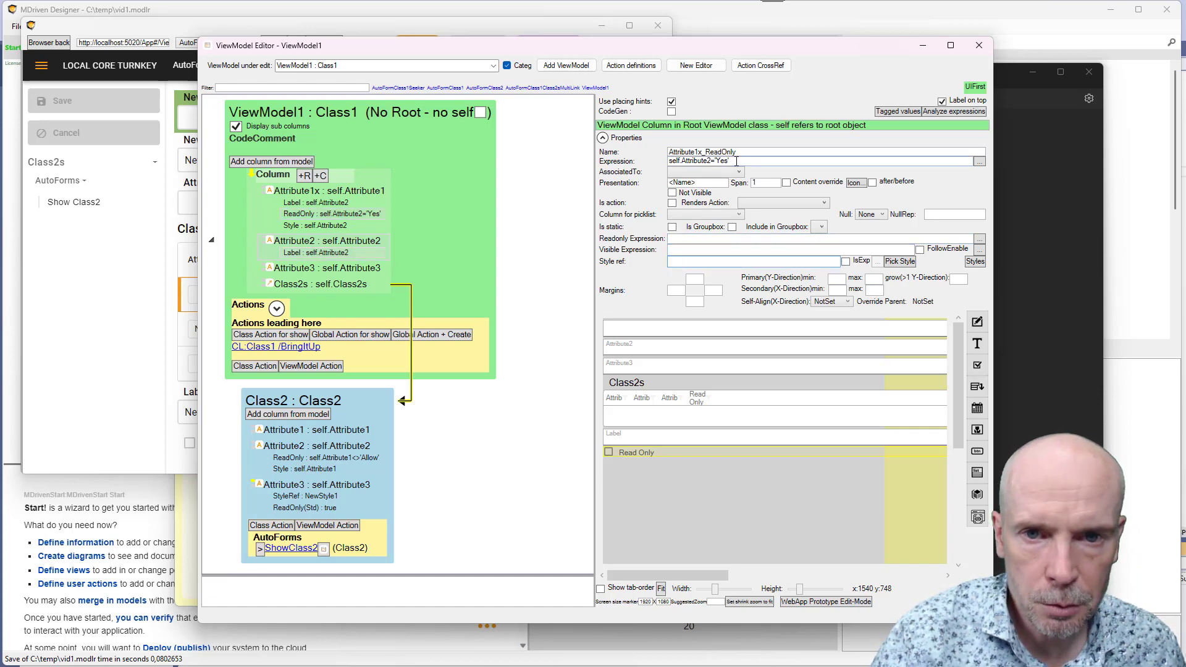
drag(735, 161, 625, 161)
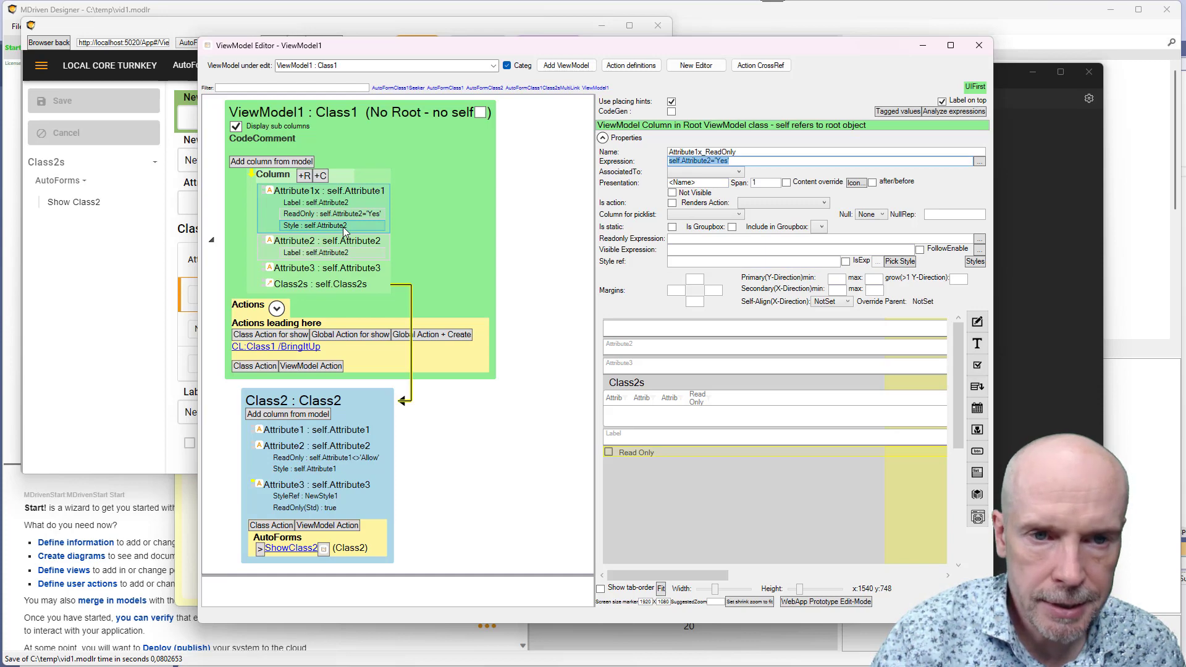
click(330, 215)
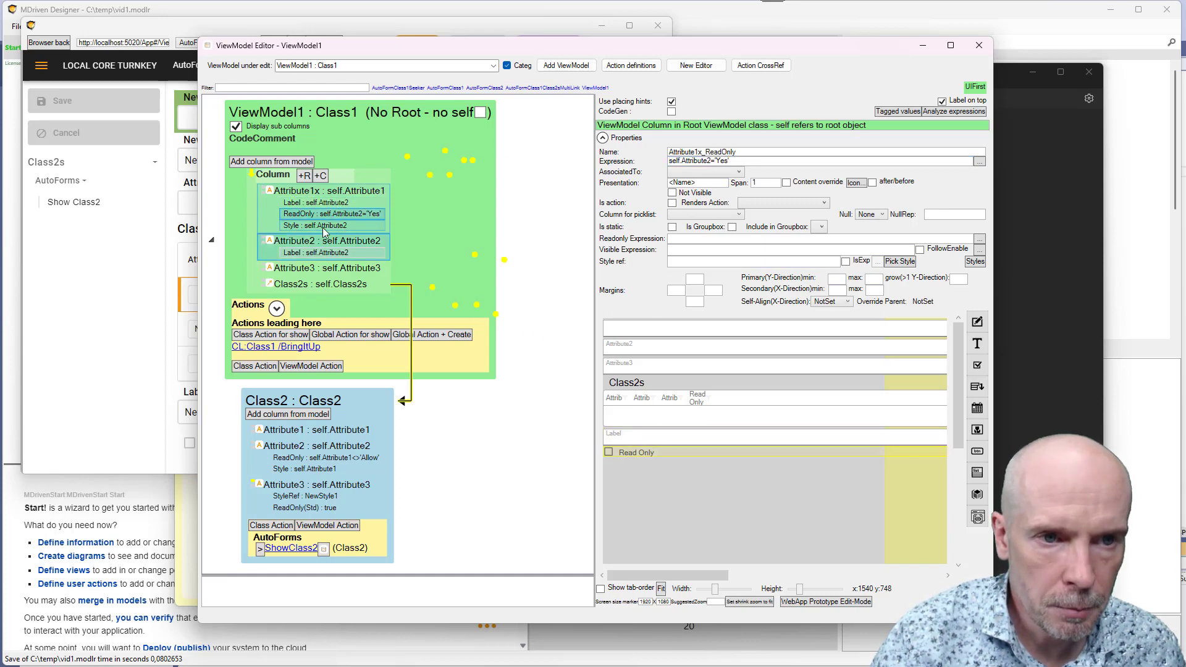
click(315, 203)
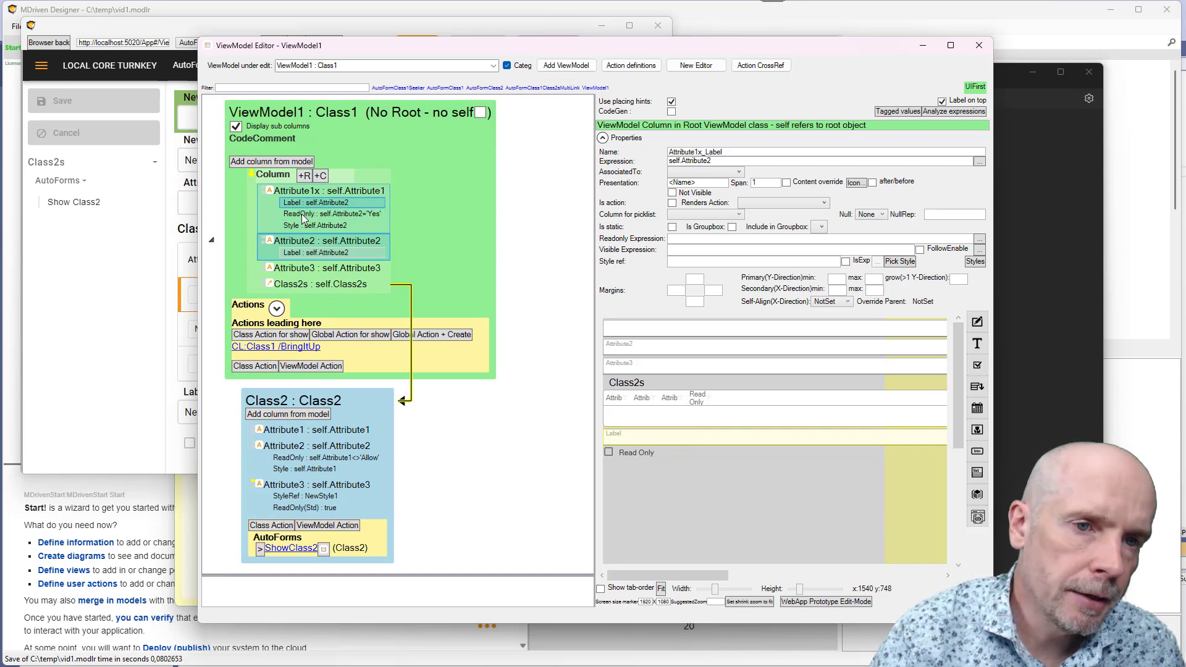
click(304, 192)
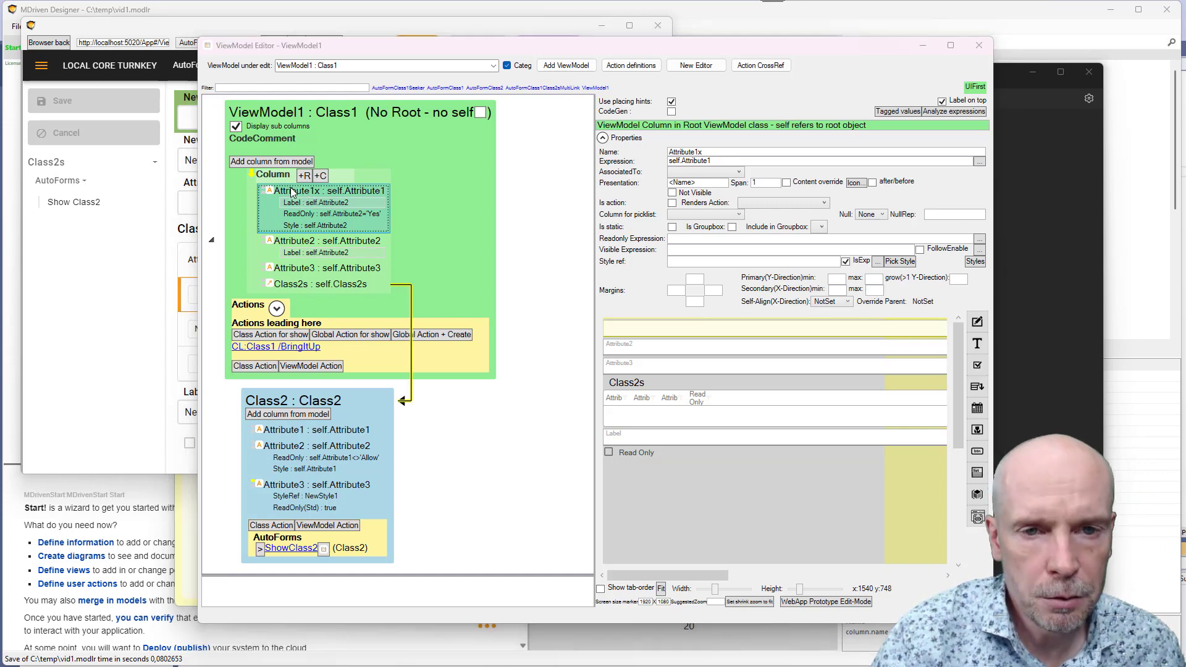
- Highlight "subcolumns cant have subcolumns" in the notes, then select Attribute1x's Label sub-column in the ViewModel Editor
key(alt+Tab)
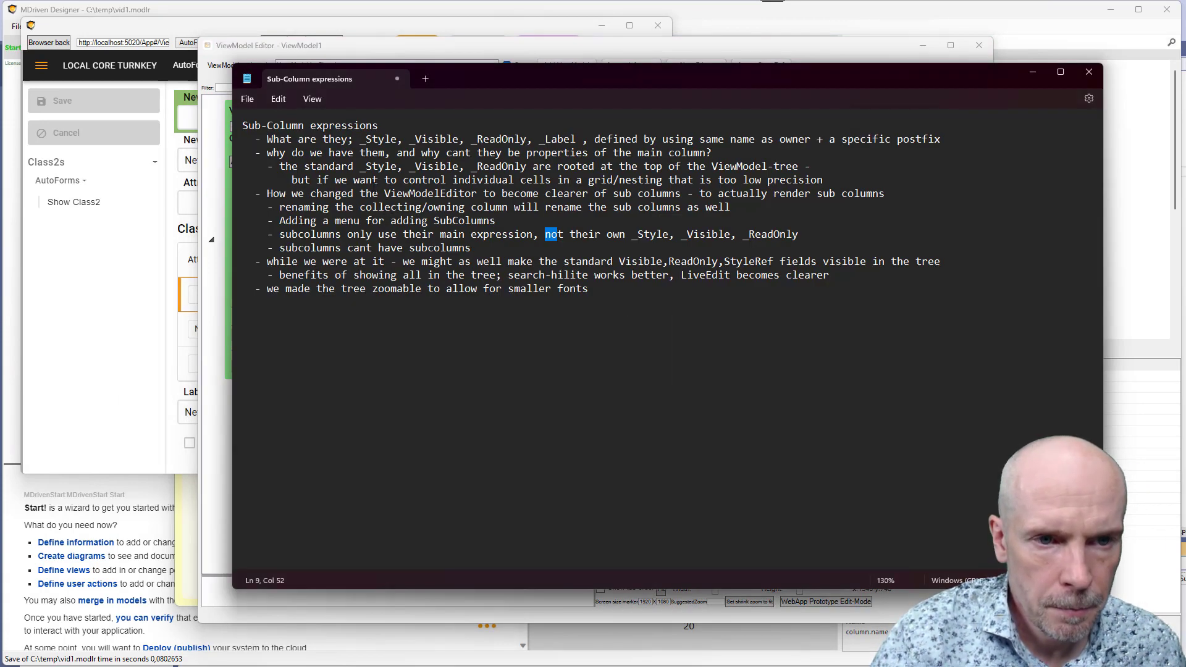
click(335, 236)
click(292, 247)
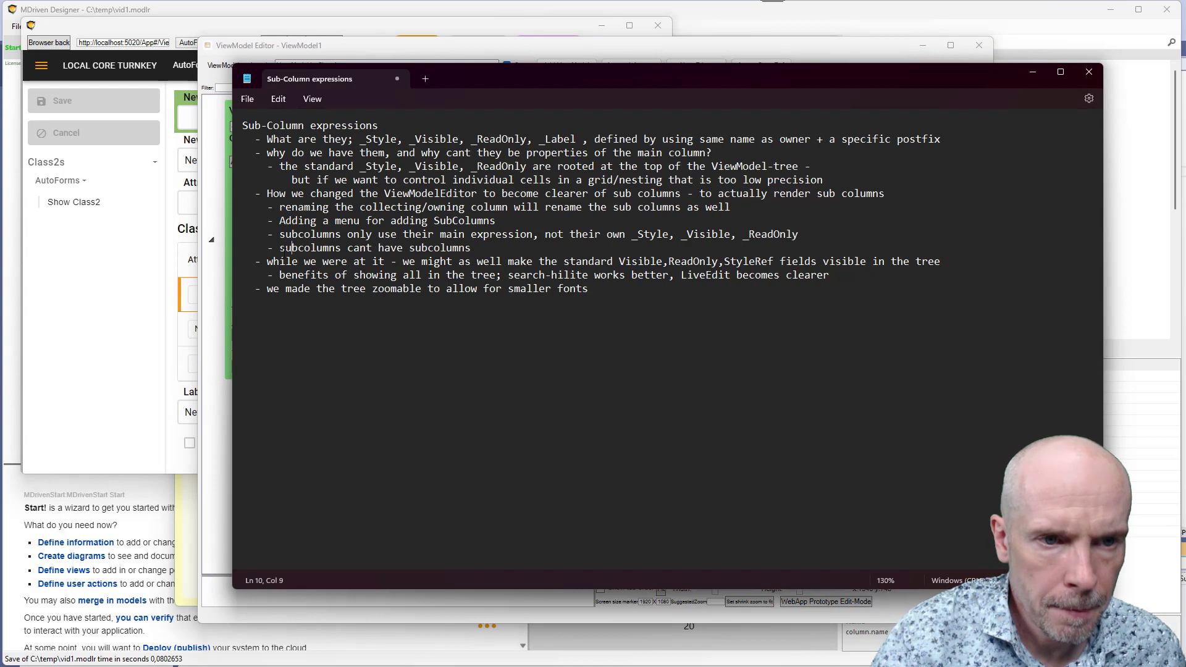
drag(281, 247, 467, 248)
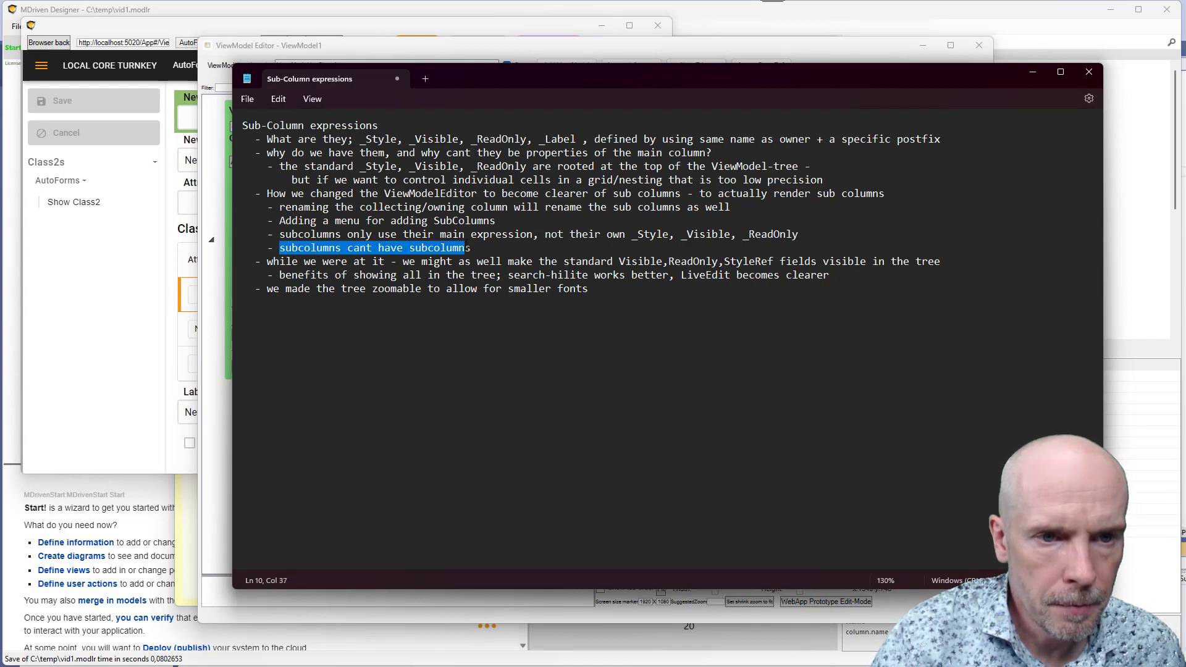
key(alt+Tab)
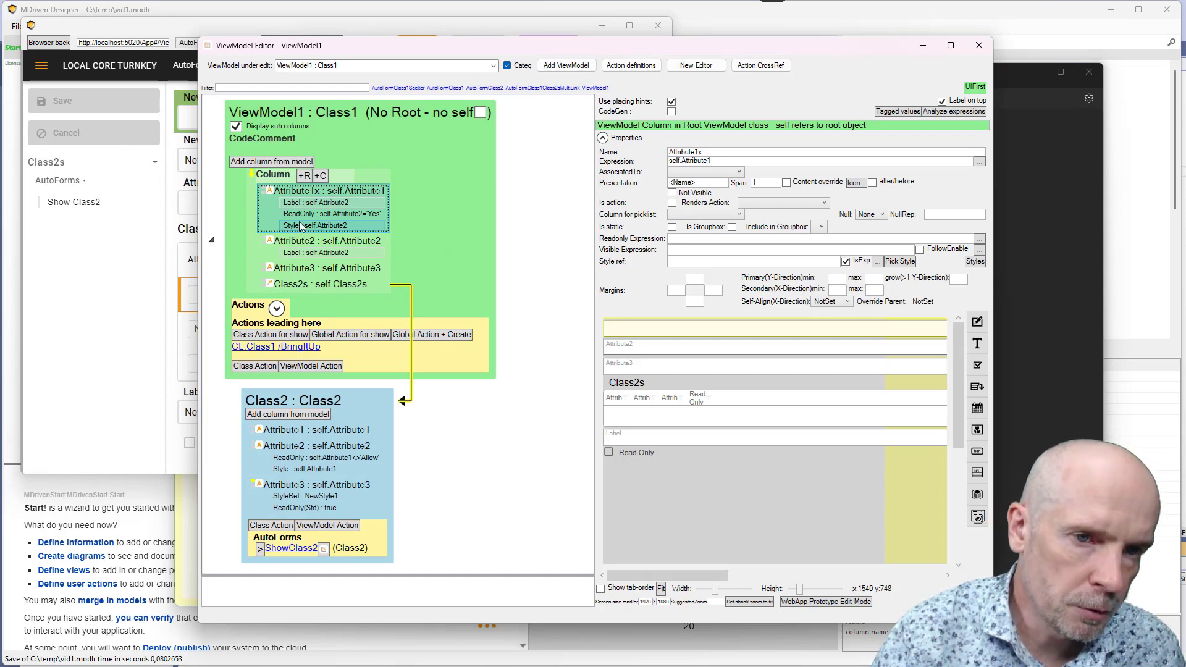
click(312, 217)
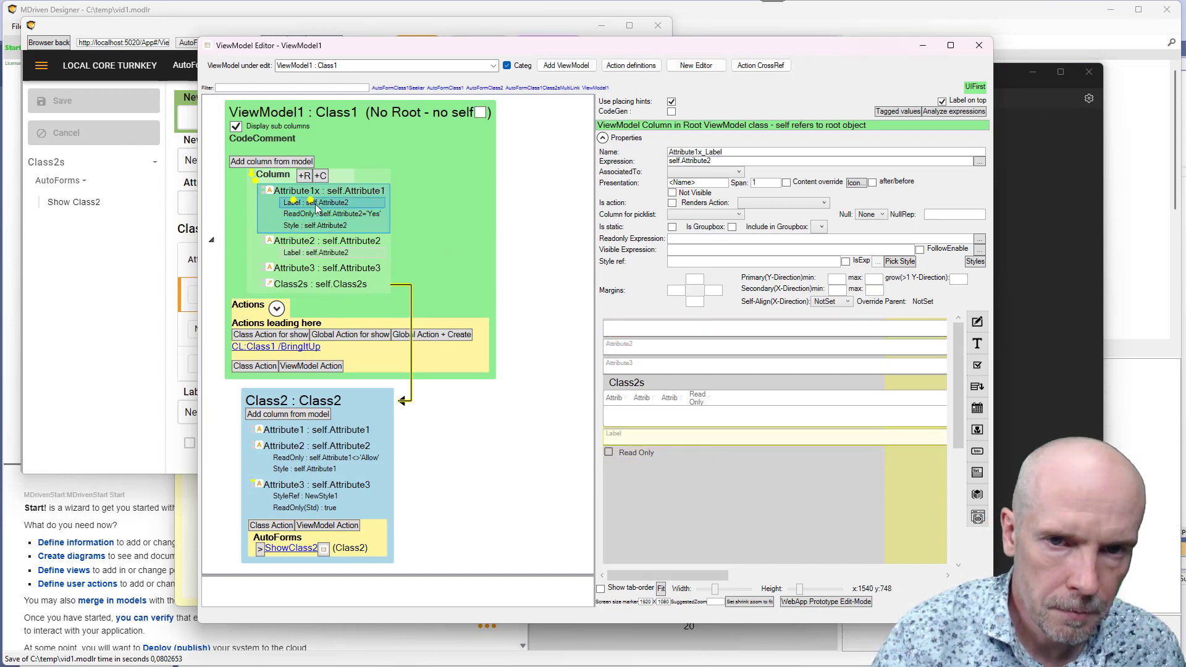
- Switch back to the notes and highlight the point about making the standard Visible, ReadOnly and StyleRef fields visible in the tree
key(alt+Tab)
click(340, 234)
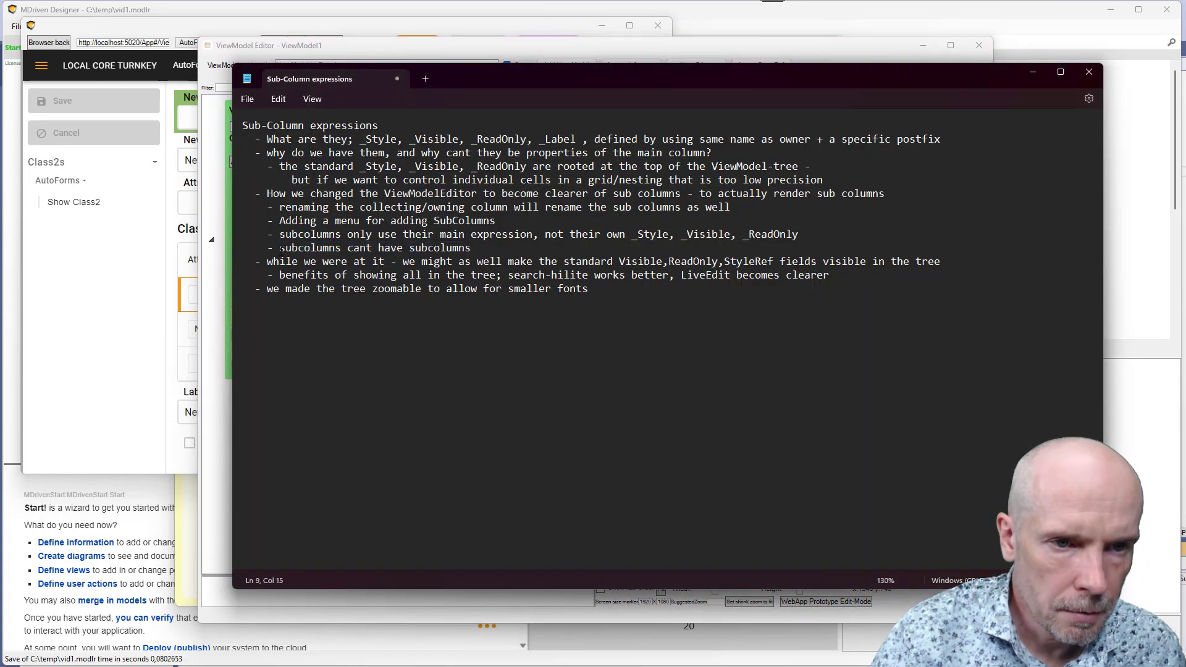
drag(281, 248, 372, 248)
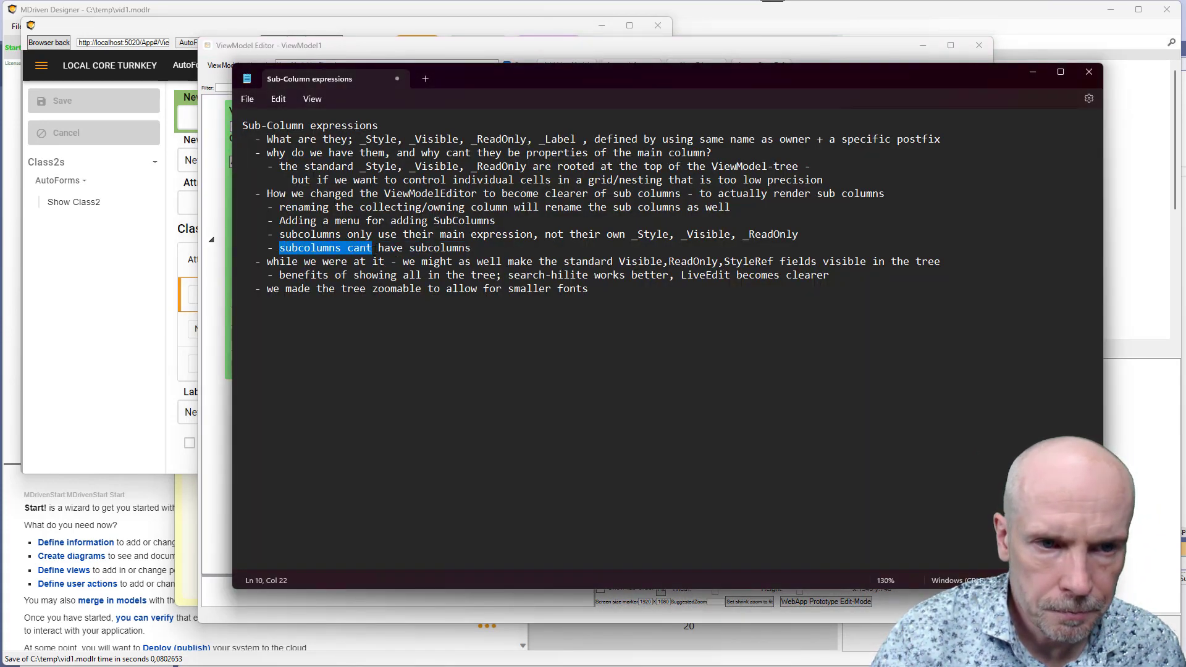
click(341, 261)
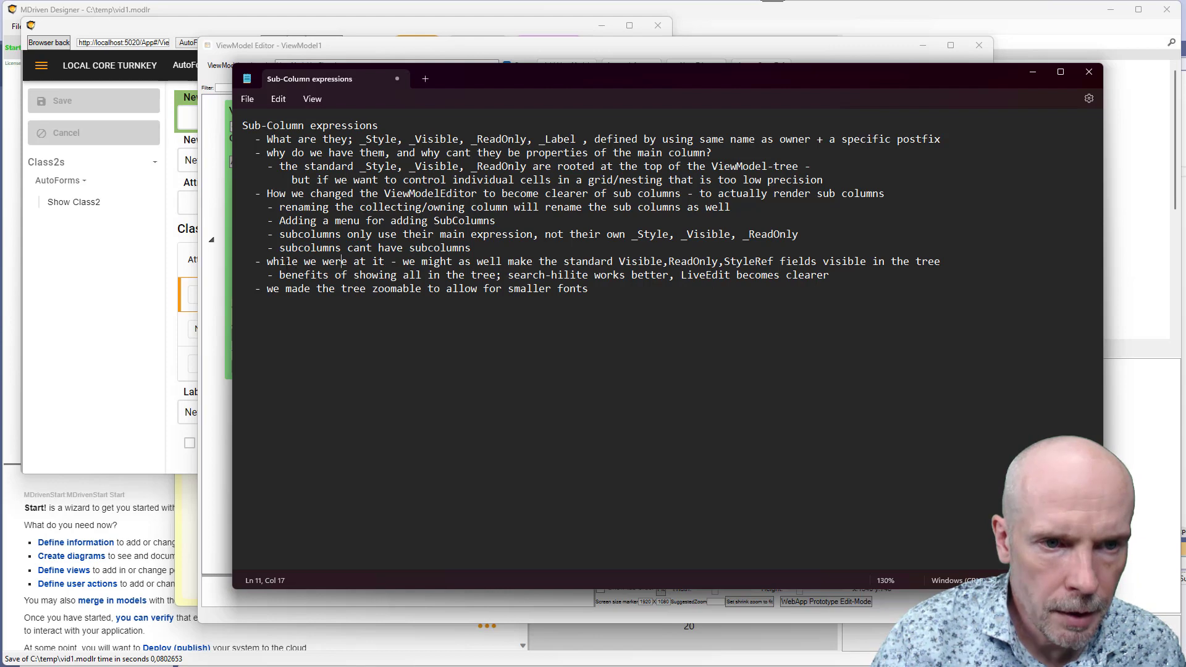
drag(266, 263, 384, 262)
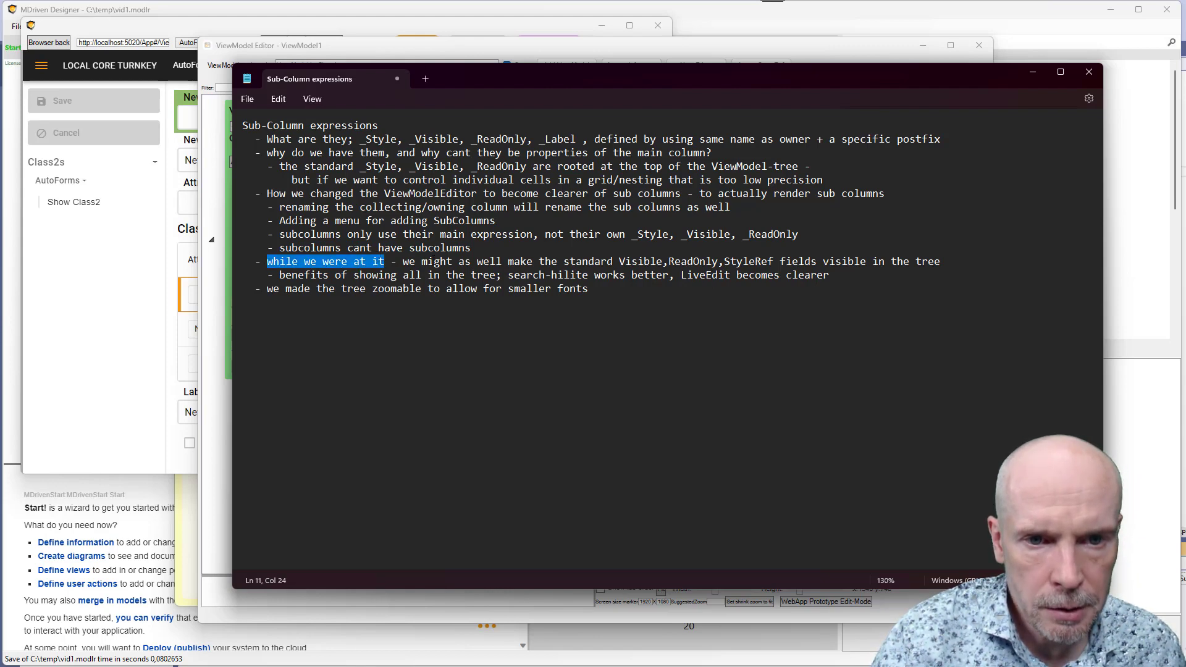
drag(611, 262, 951, 267)
- In the ViewModel Editor, set the Readonly Expression of Class1's Attribute3 to false and select its ReadOnly(Std) entry in the tree
key(alt+Tab)
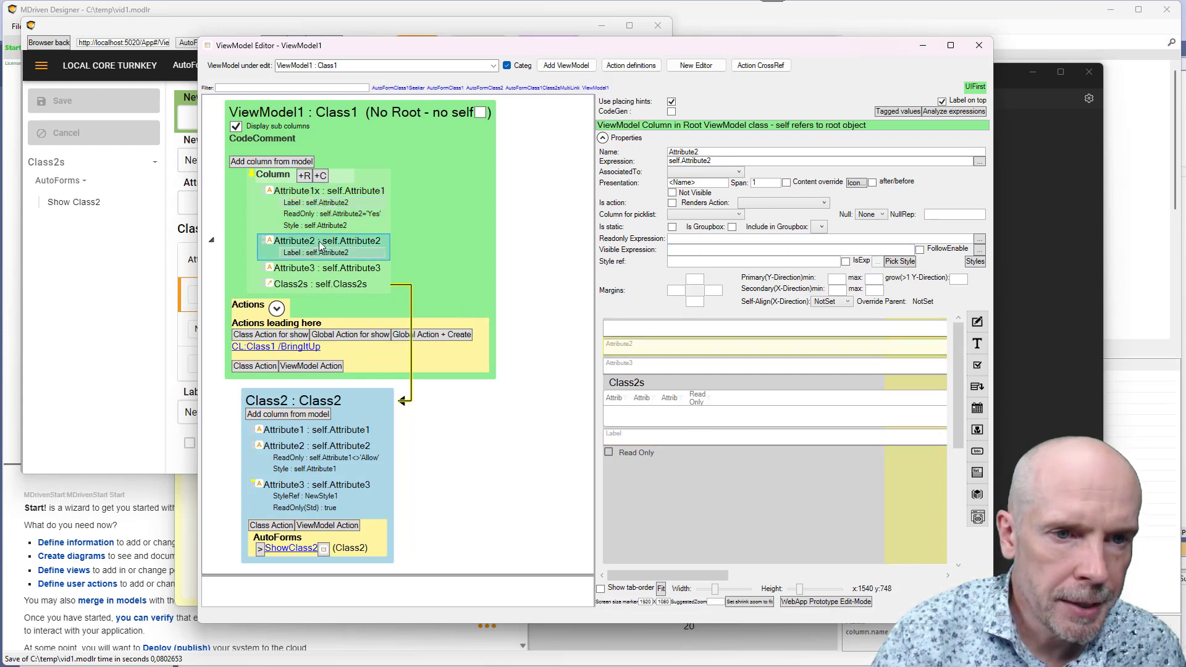
click(318, 270)
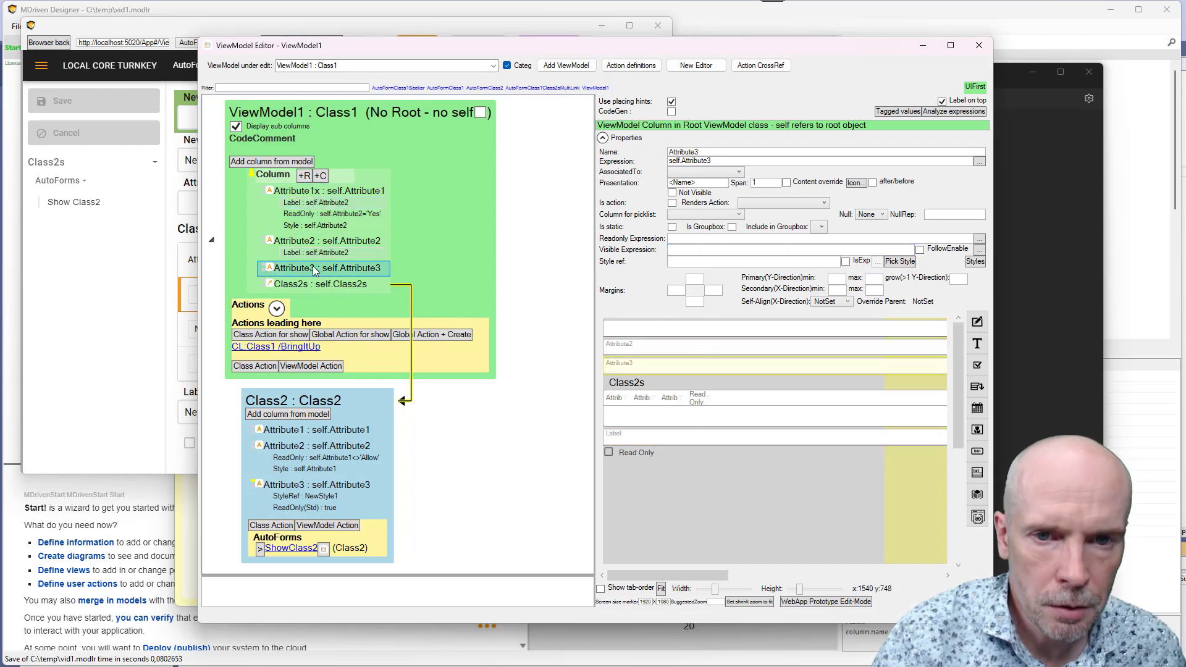
click(688, 239)
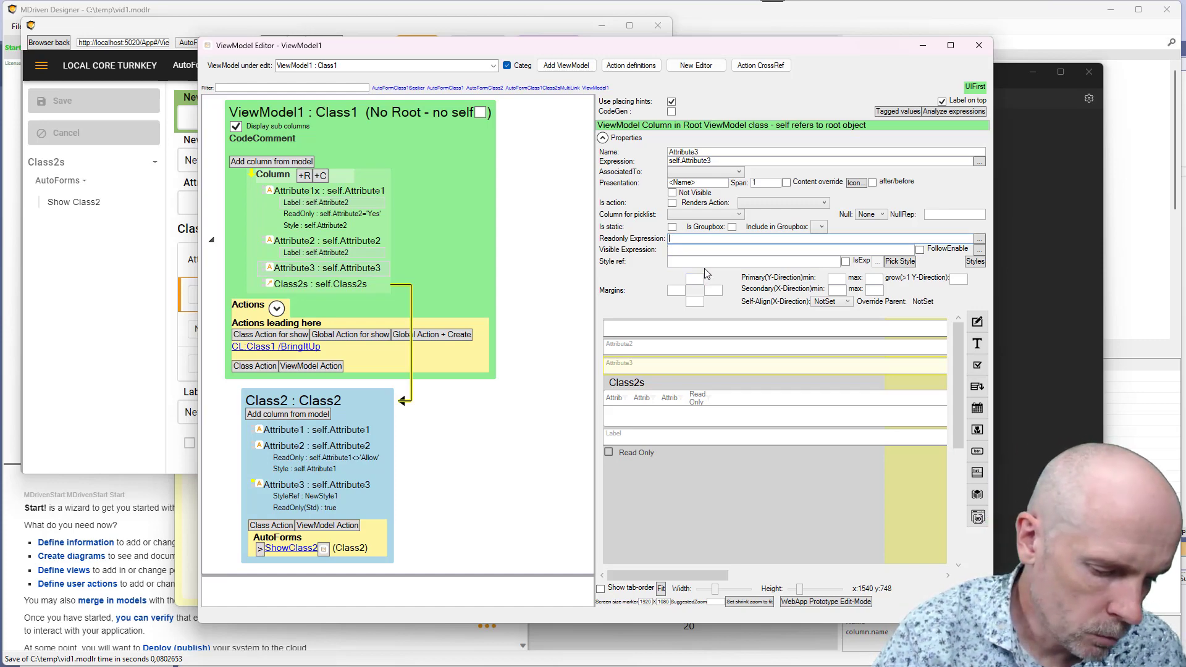
text(false)
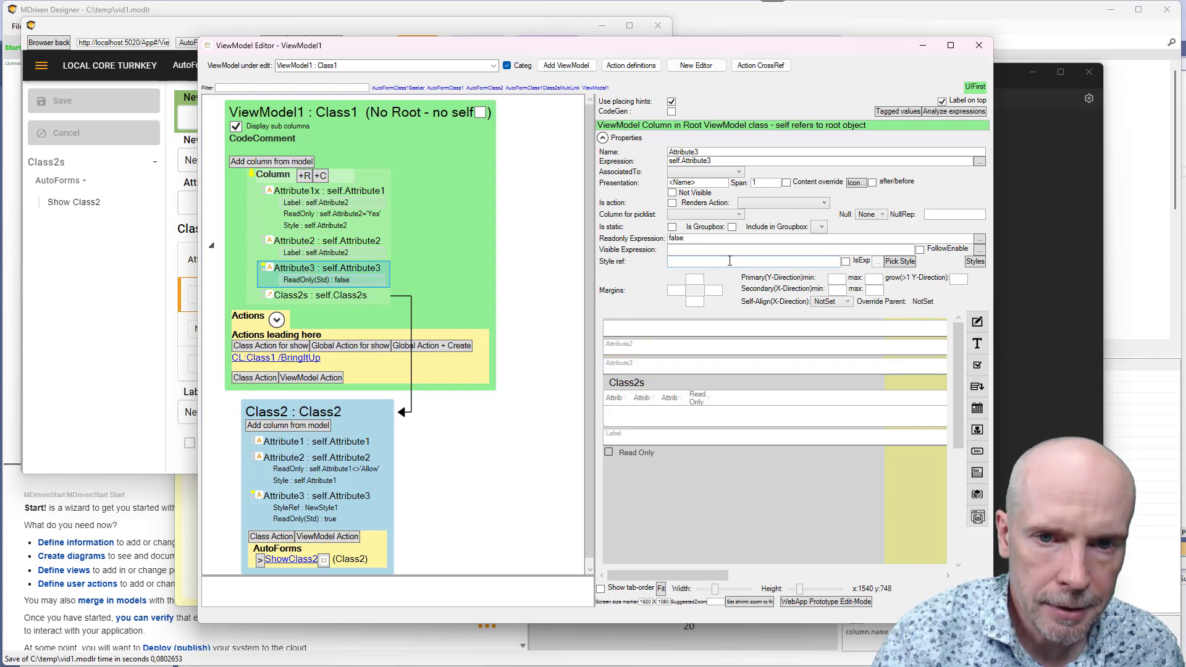
double_click(704, 240)
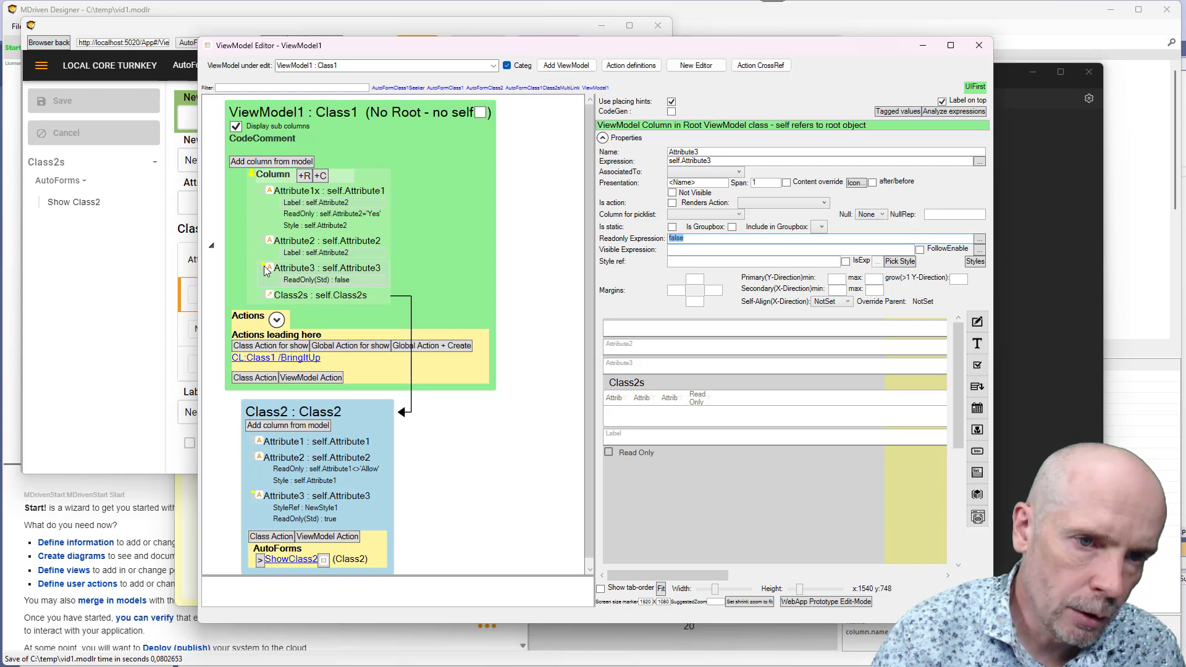
click(298, 283)
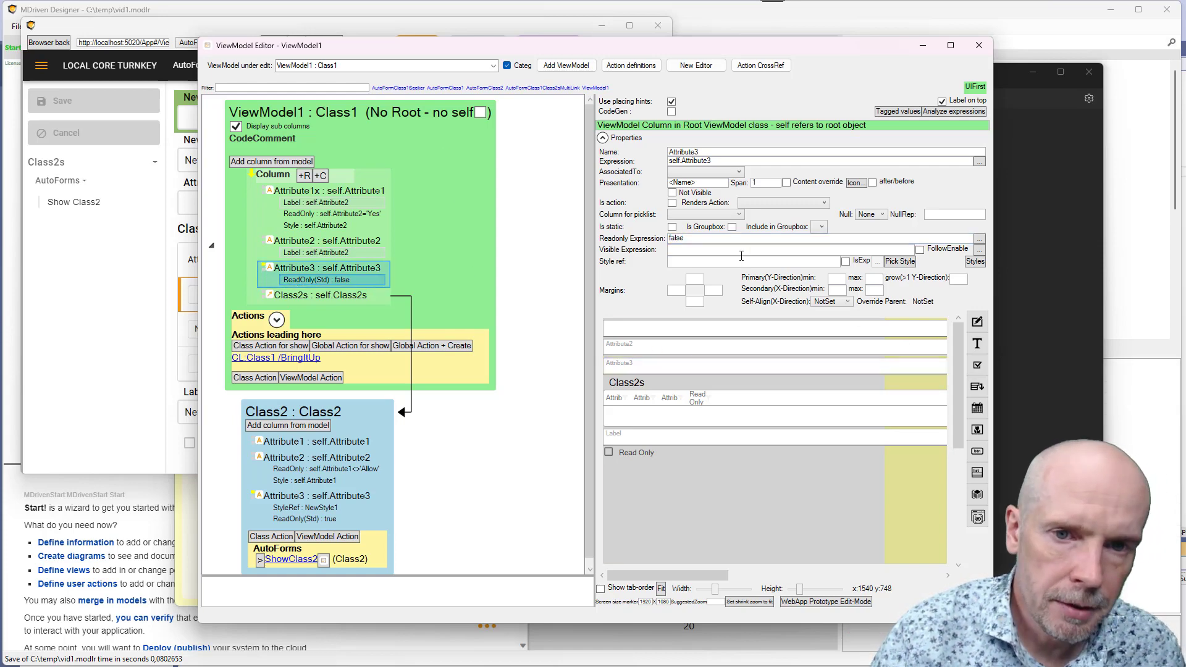
- Set the Visible Expression of Class1's Attribute3 to true and select the ReadOnly(Std) entry beneath that column
click(691, 250)
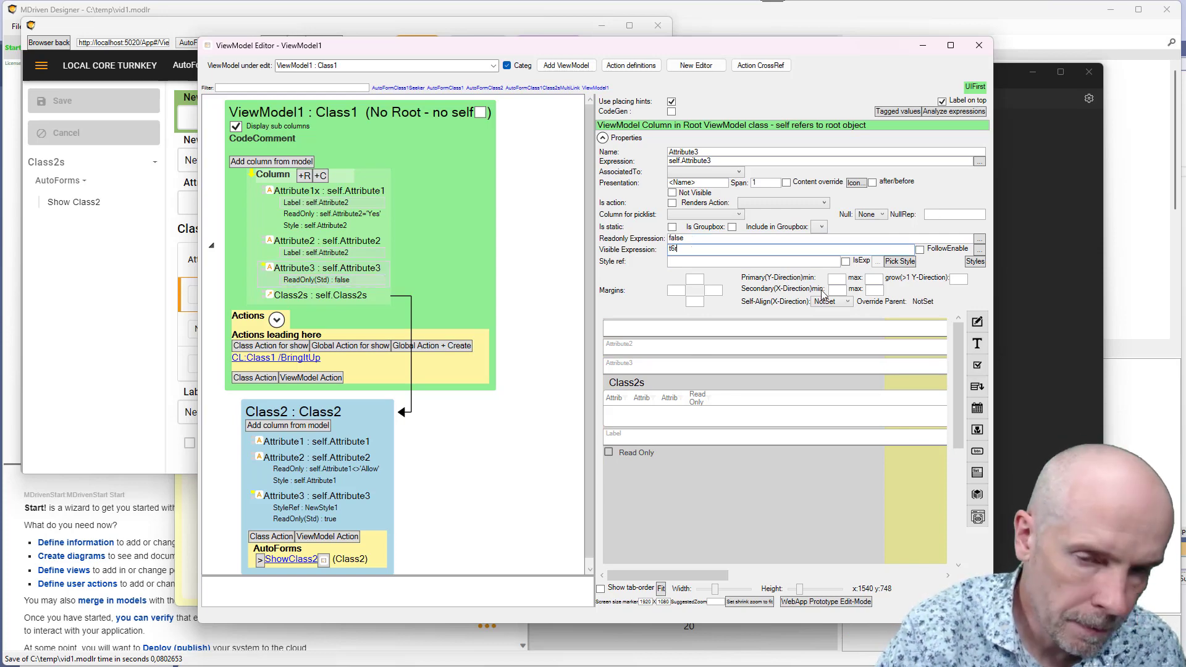
key(BackSpace)
key(BackSpace)
key(BackSpace)
key(BackSpace)
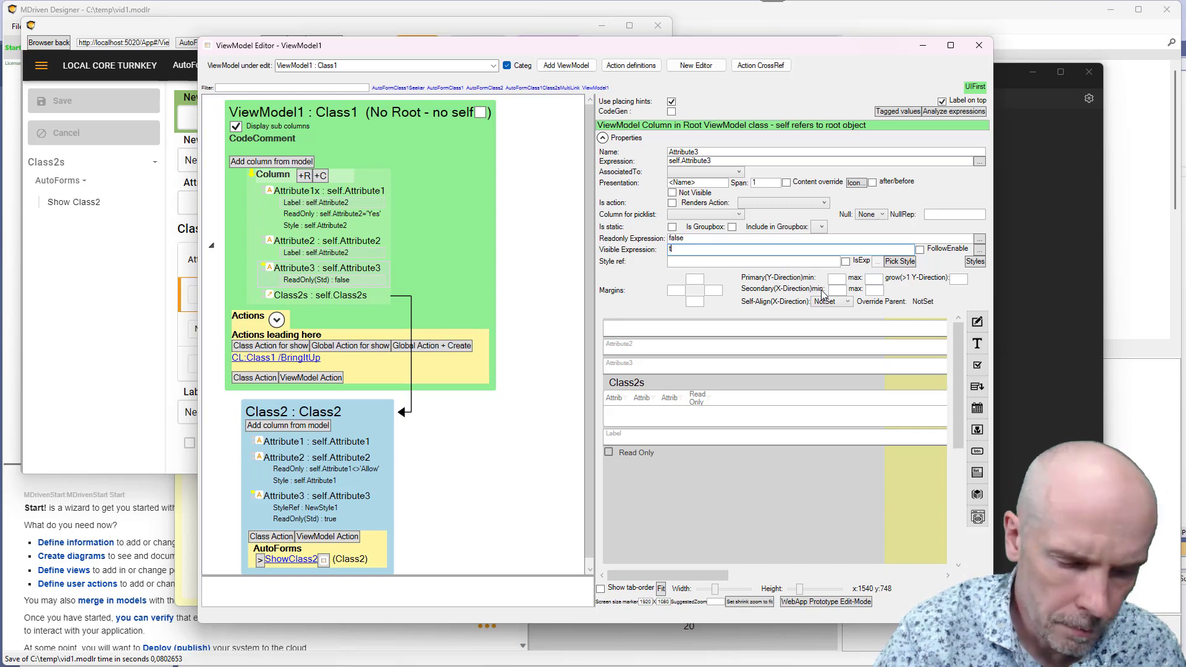
key(Return)
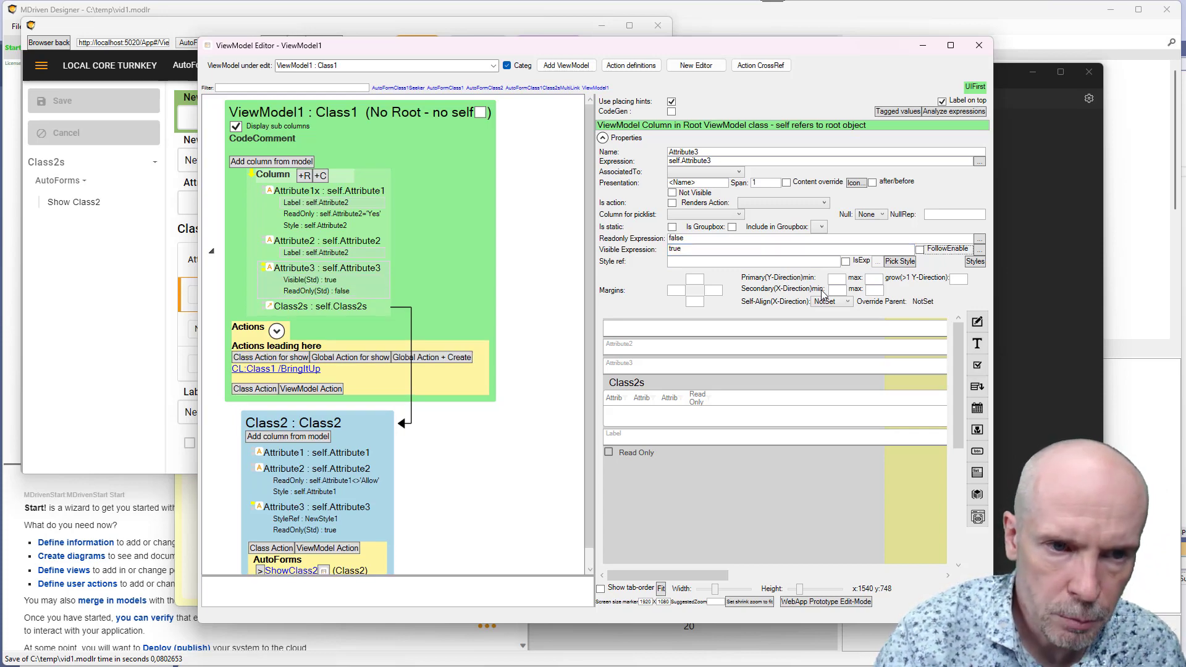
click(309, 292)
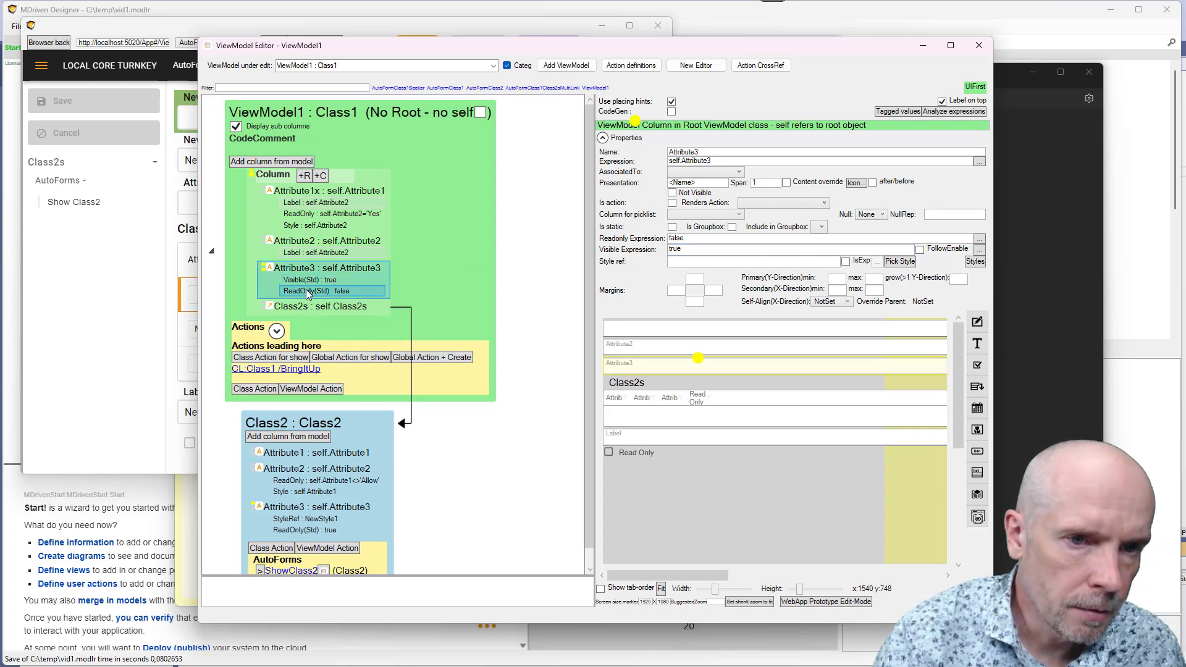
- Select Attribute3's Visible(Std) entry in the tree and turn the display of sub columns off and back on
click(297, 281)
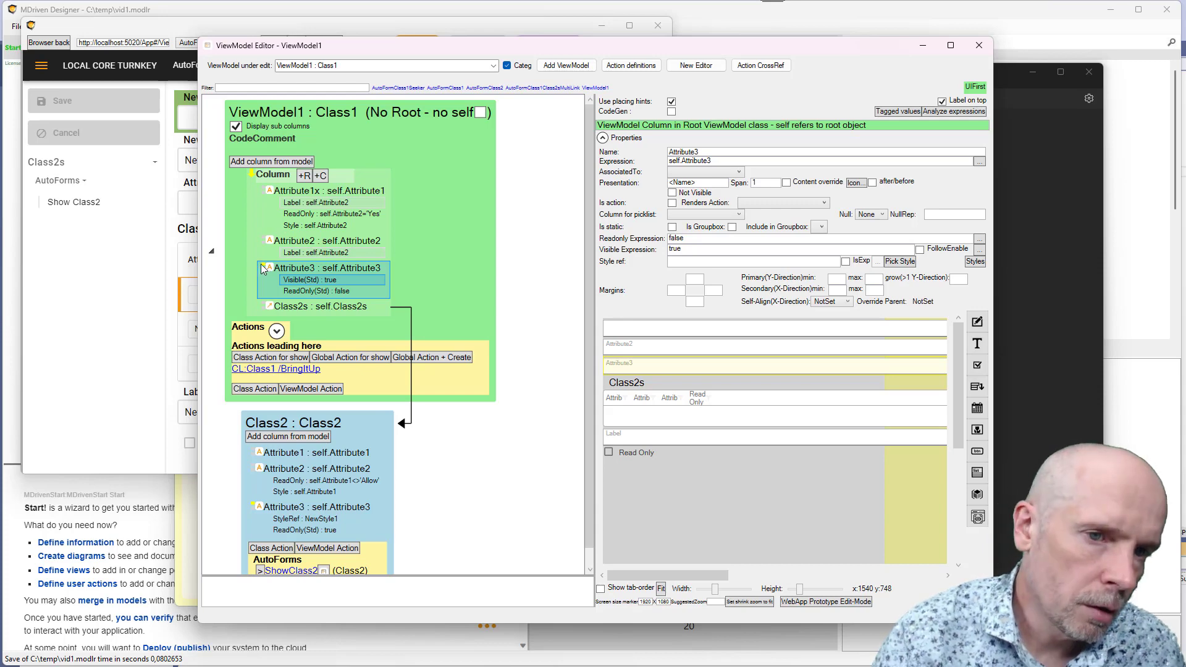
click(272, 127)
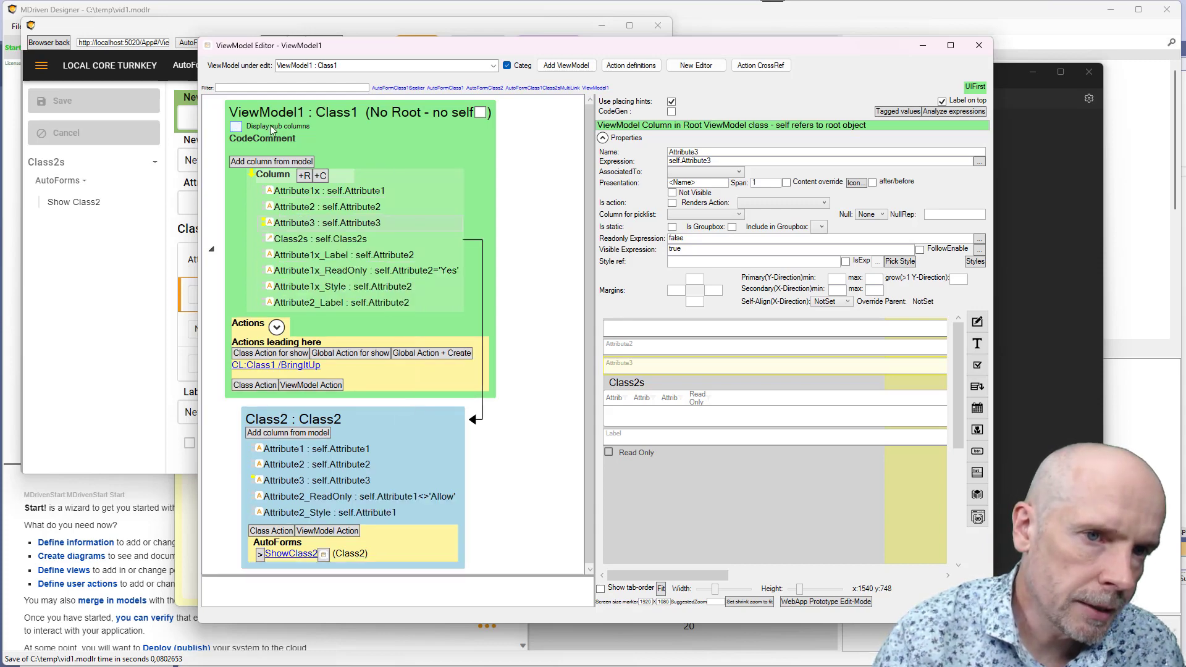
click(269, 125)
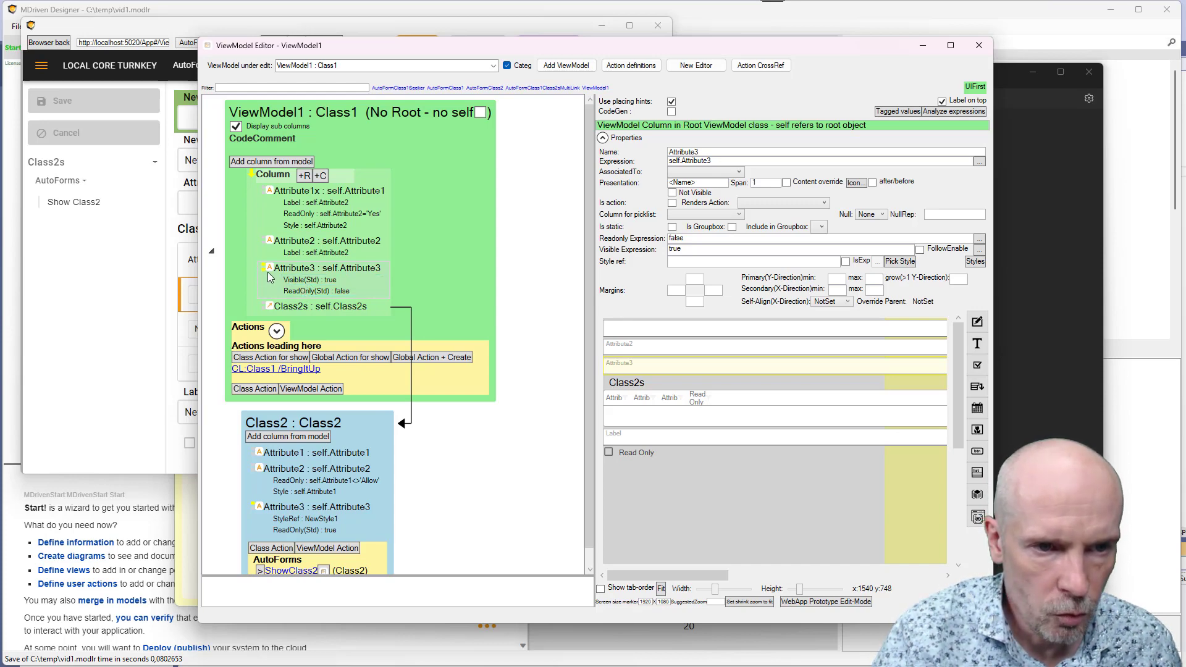
- Switch to the notes and highlight the point that search-hilite works better
key(alt+Tab)
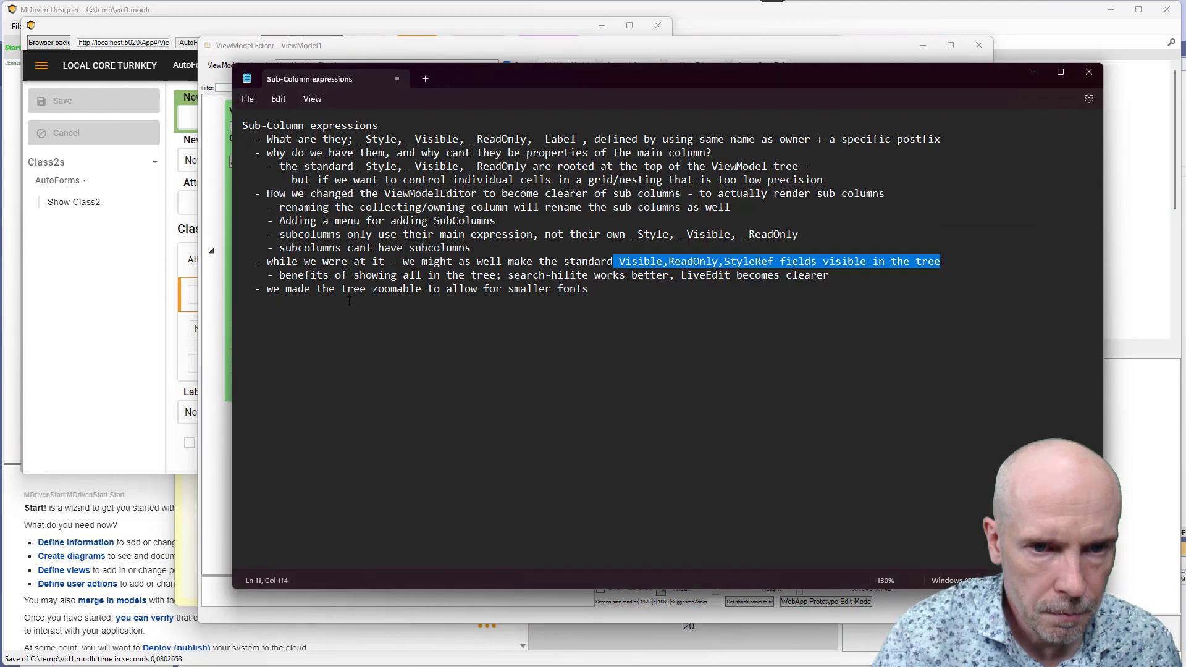
click(641, 264)
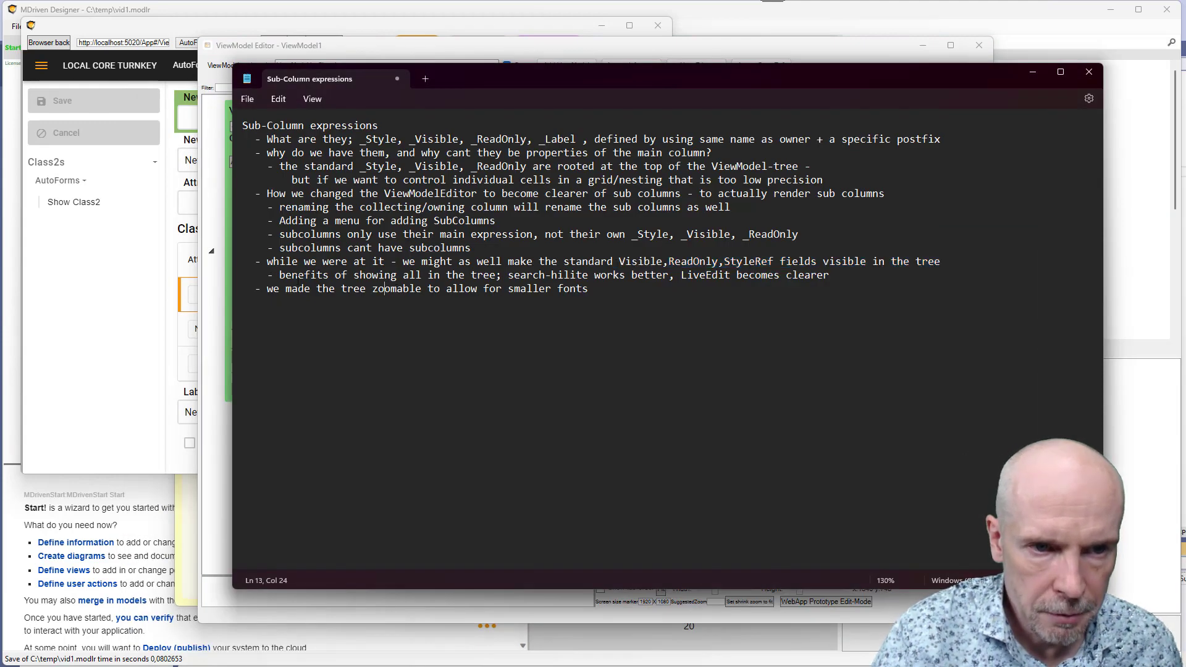
drag(298, 275, 665, 276)
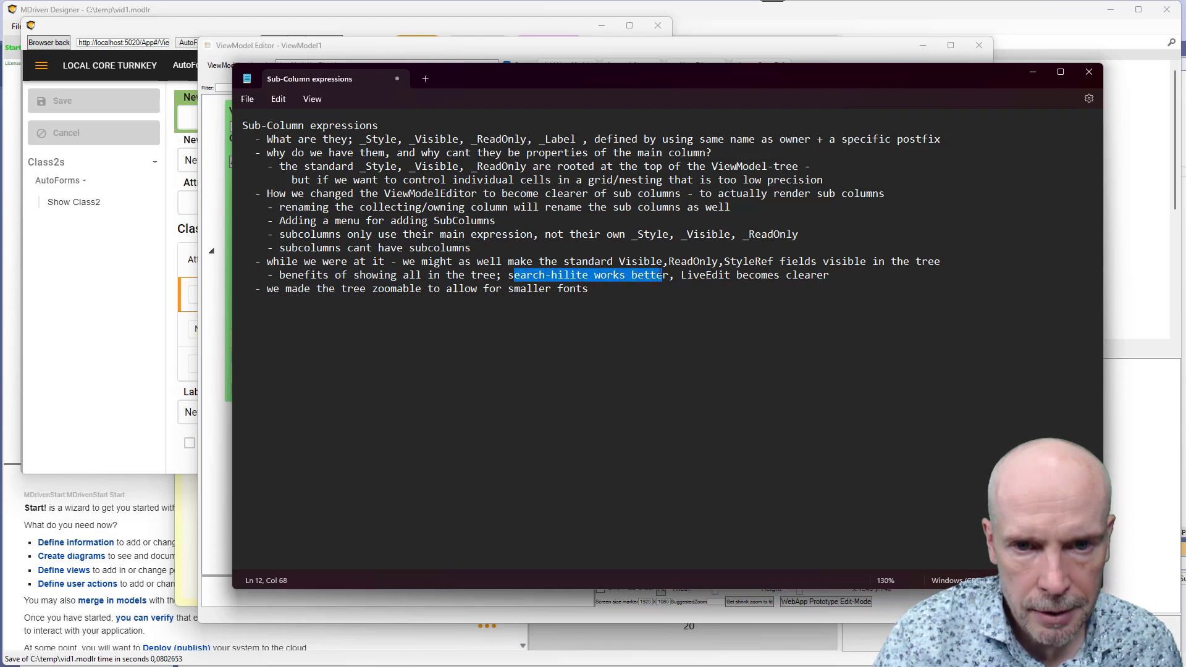
- Return to the ViewModel Editor, select Attribute3's Visible(Std) entry and search the view model for "false"
click(212, 283)
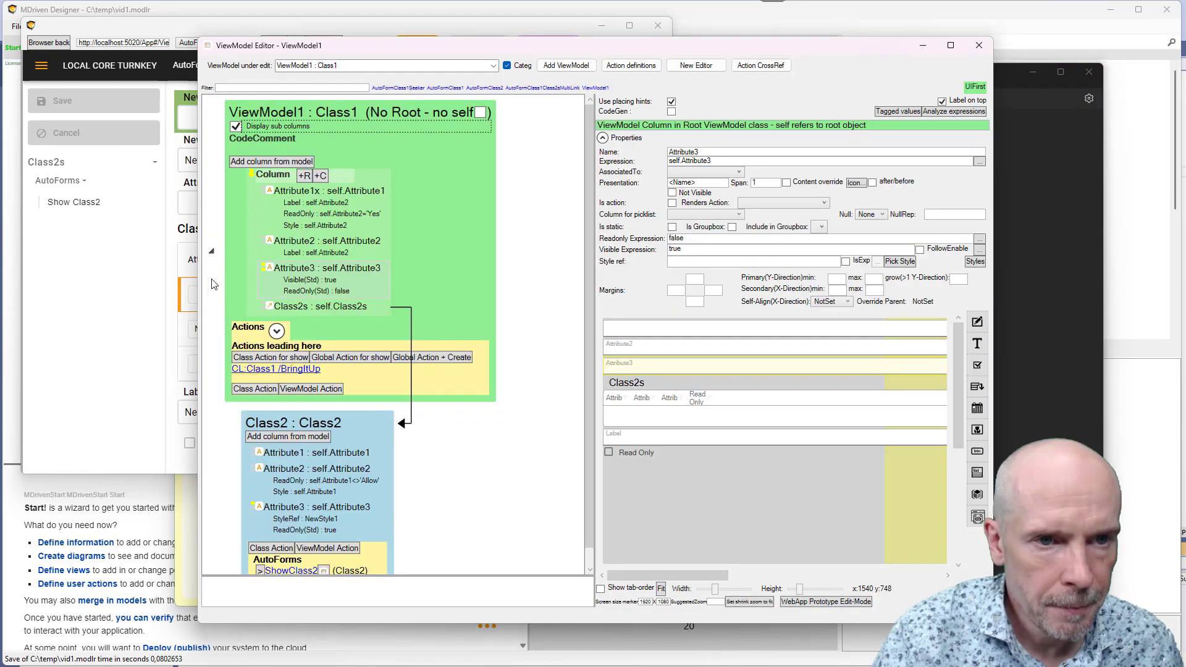
click(331, 281)
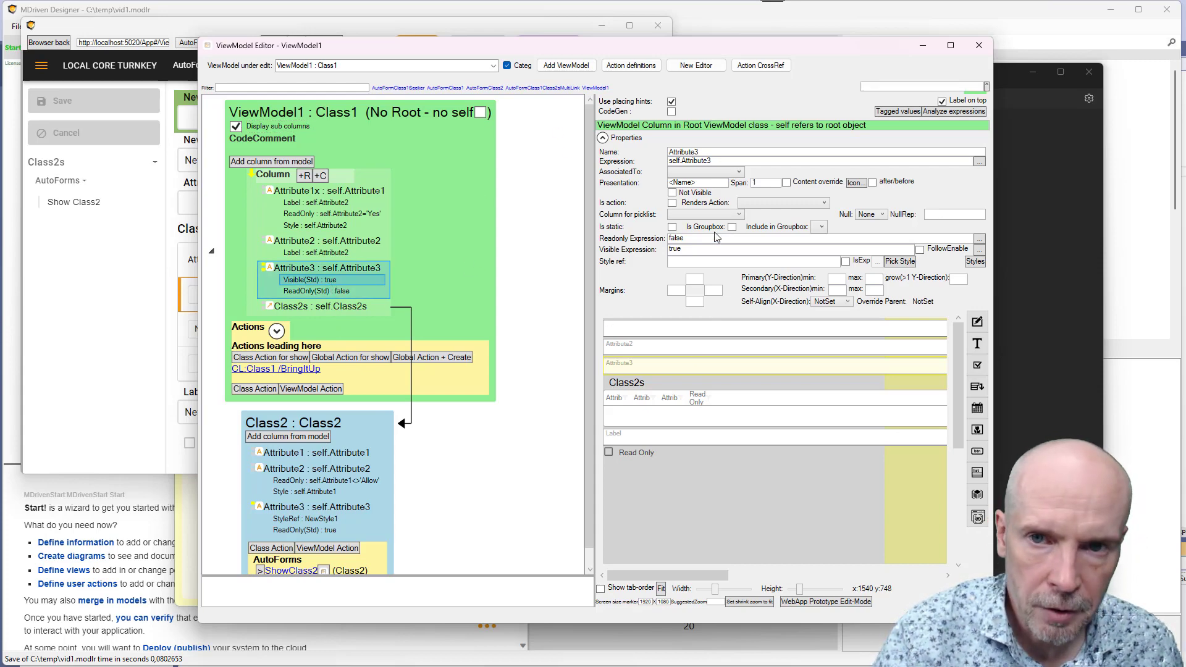
click(891, 85)
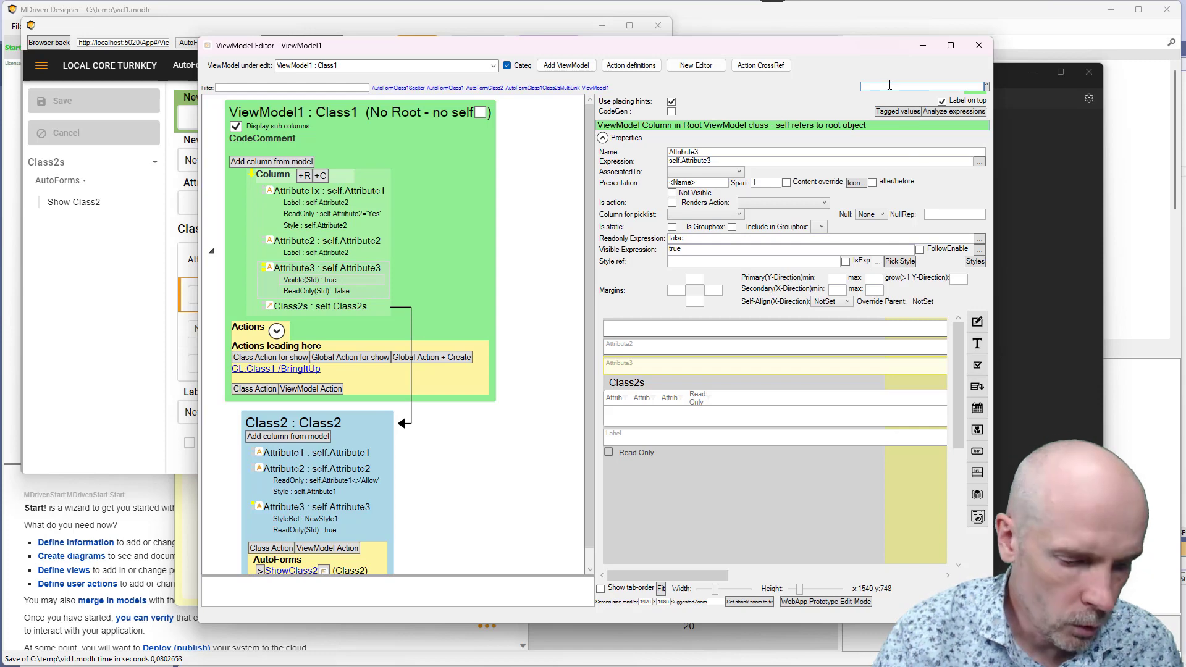
text(false)
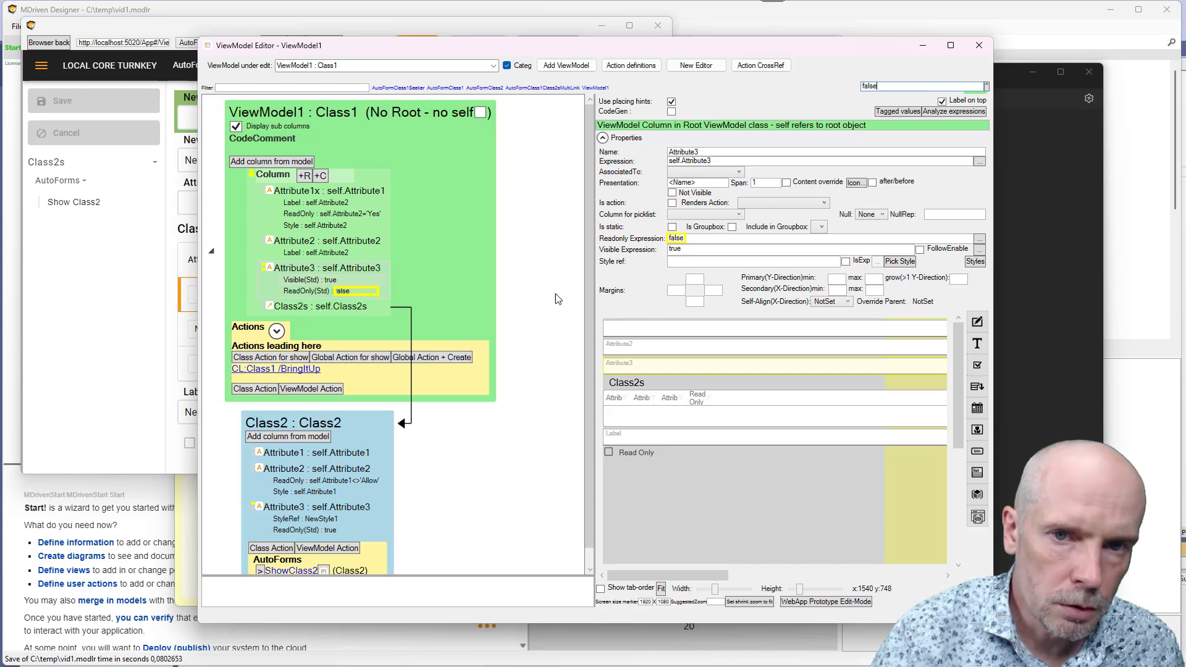
- Select Attribute2 in Class1, change the search term to "falsex" and restore it to "false"
click(307, 245)
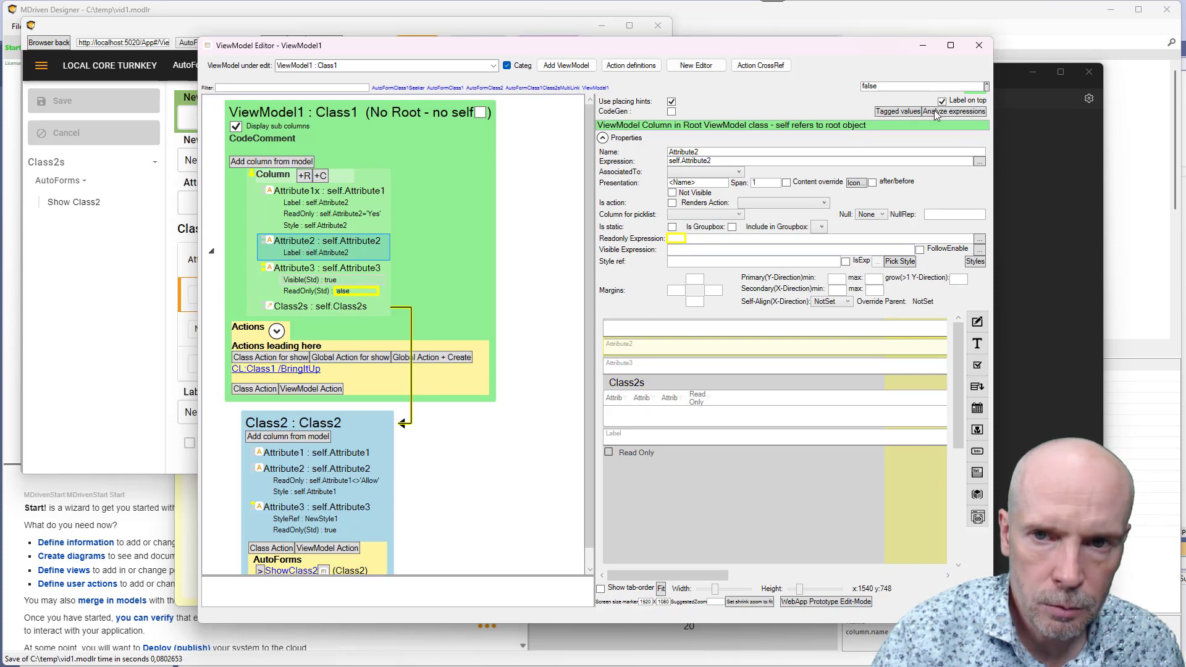
click(918, 87)
text(falsex)
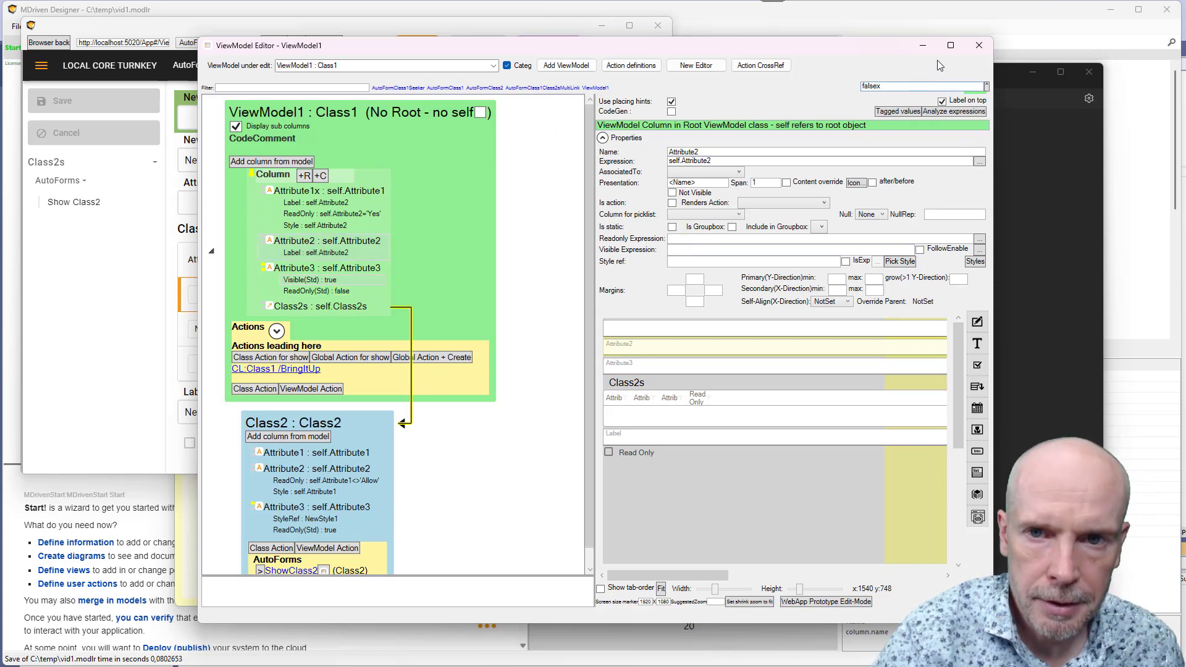
key(BackSpace)
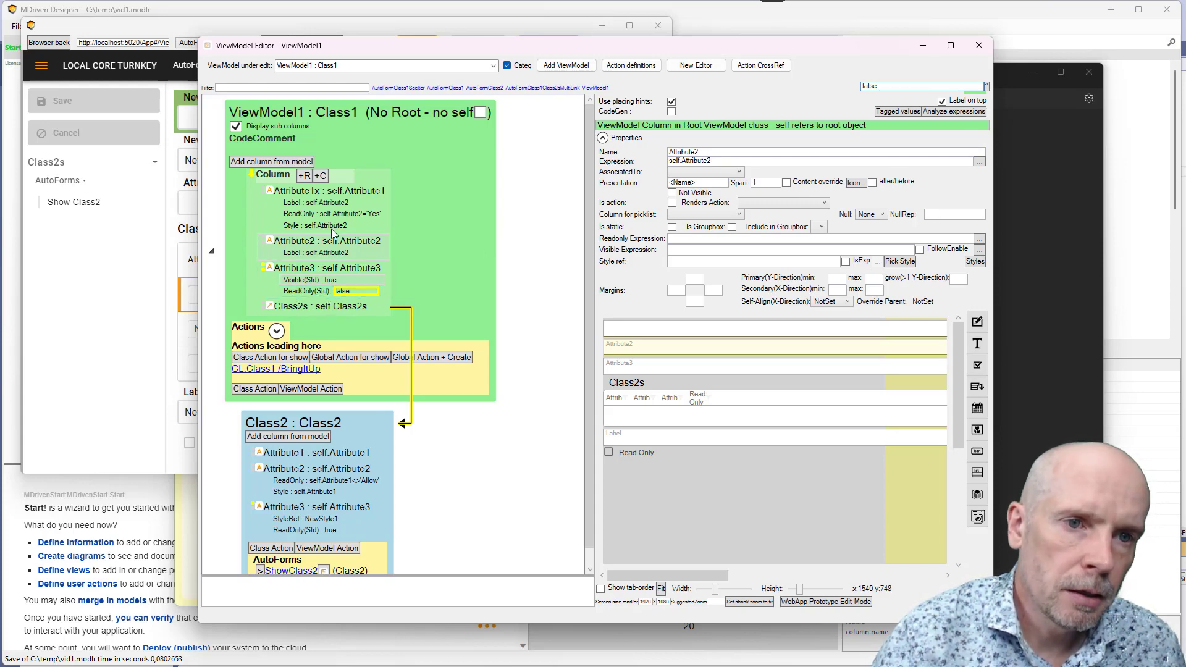
- Select Class1's Attribute3, highlight its Readonly Expression value and select the search term "false" for comparison
click(302, 276)
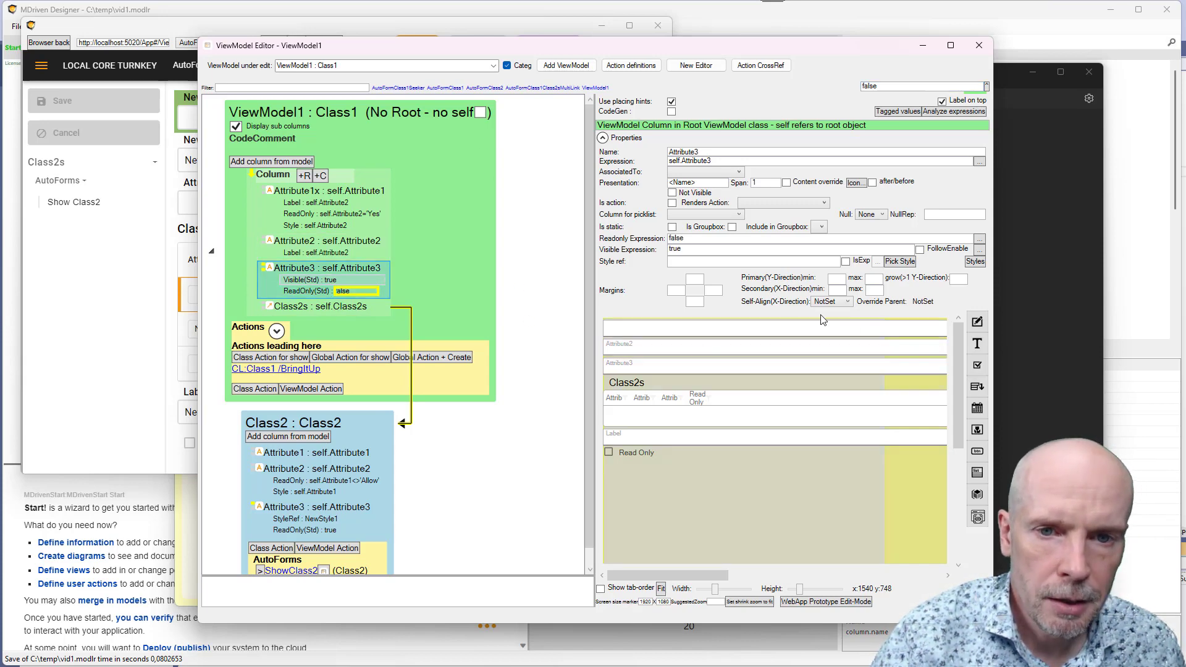
double_click(705, 238)
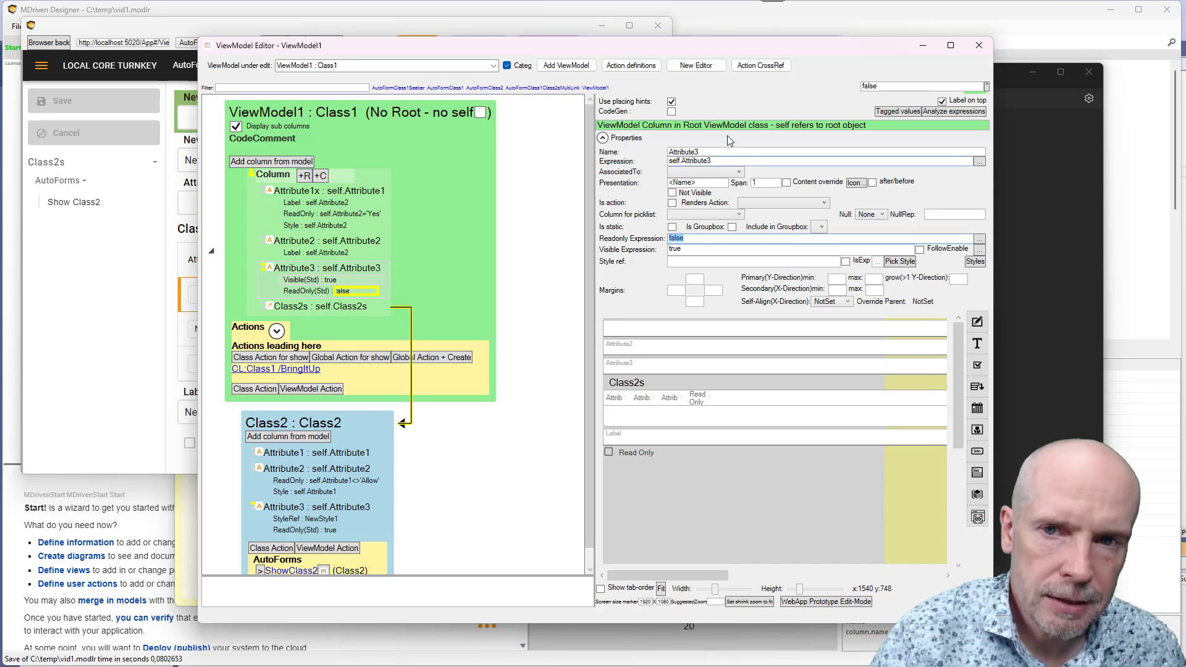
double_click(882, 86)
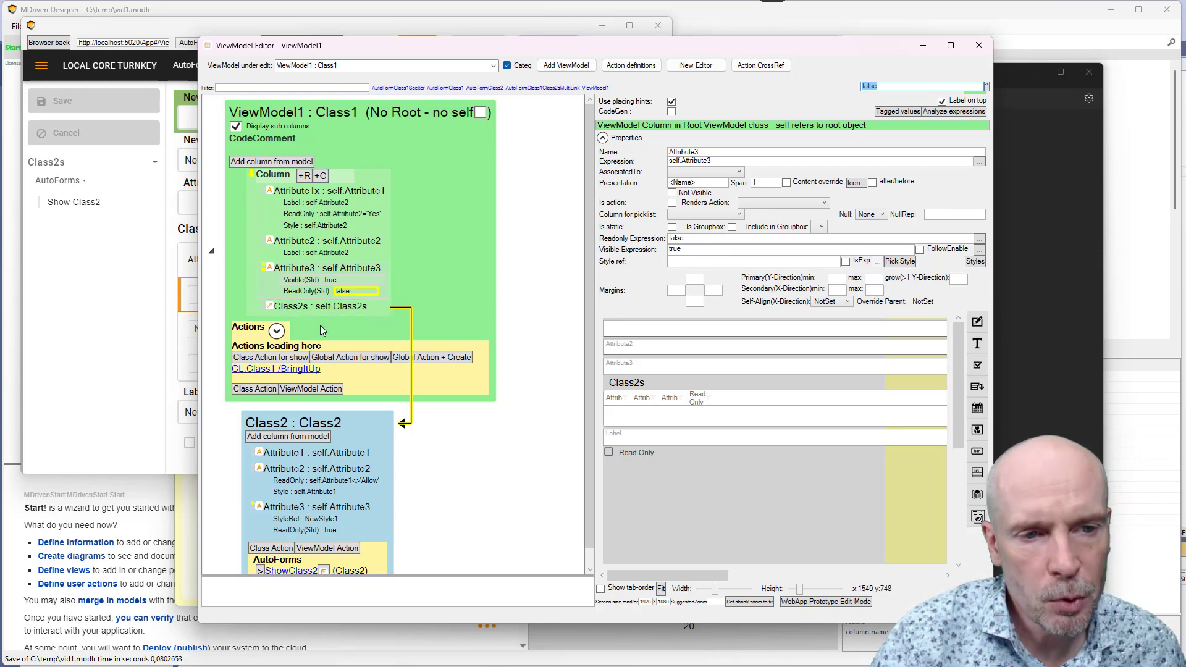
- Switch to the notes, highlight the word "LiveEdit" and return to the ViewModel Editor
key(alt+Tab)
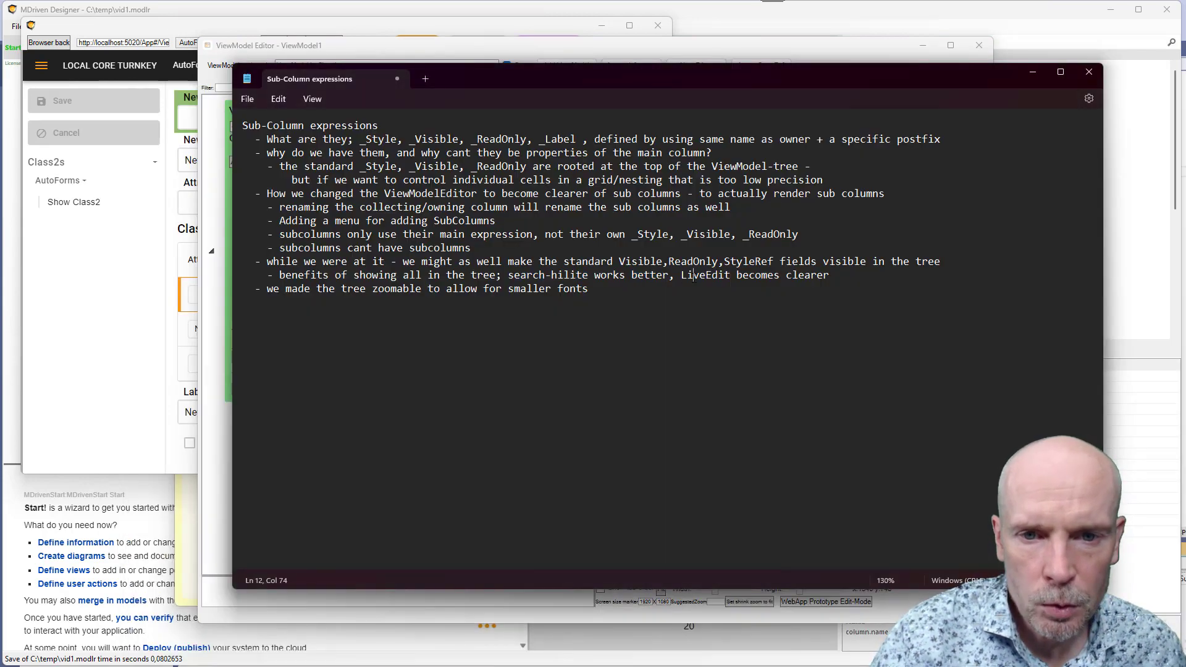
double_click(705, 275)
key(alt+Tab)
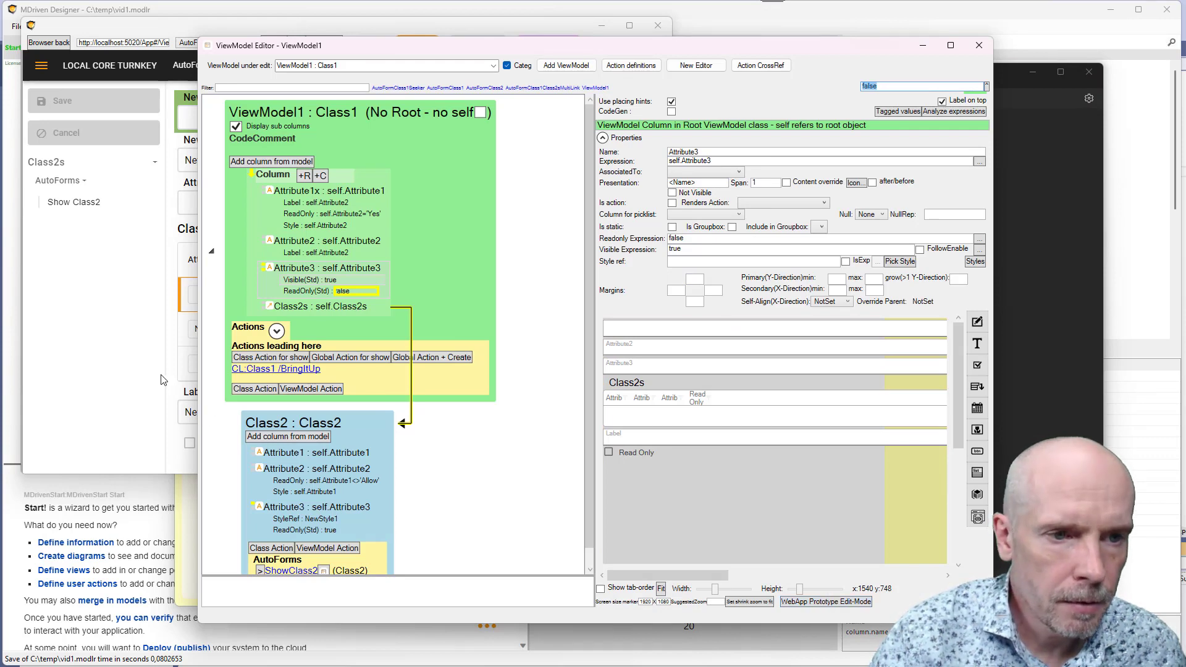
- Switch to the running Local Core Turnkey window, turn on Live Edit and widen the window
click(109, 368)
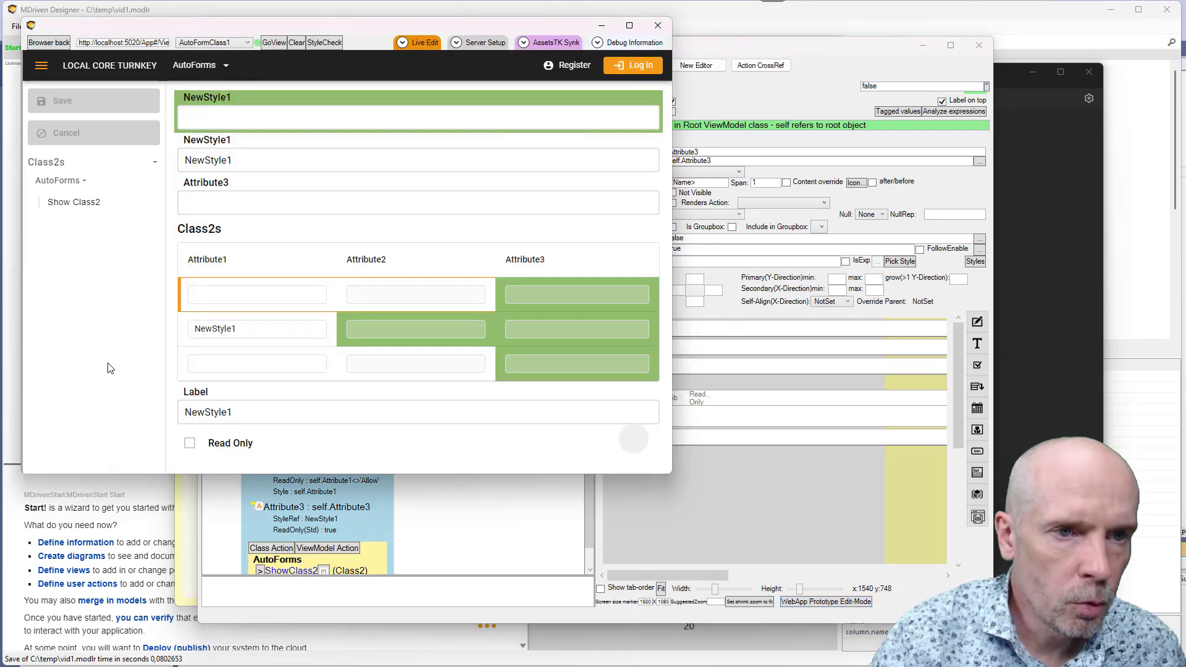
click(424, 42)
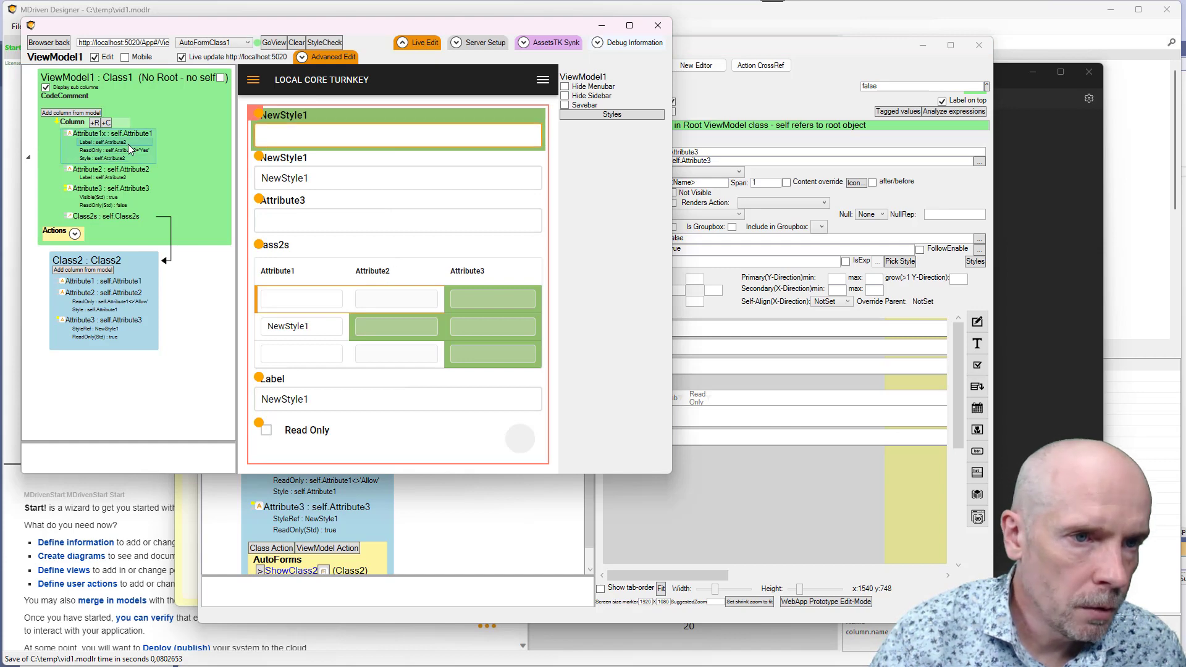
scroll(104, 201, up, 2)
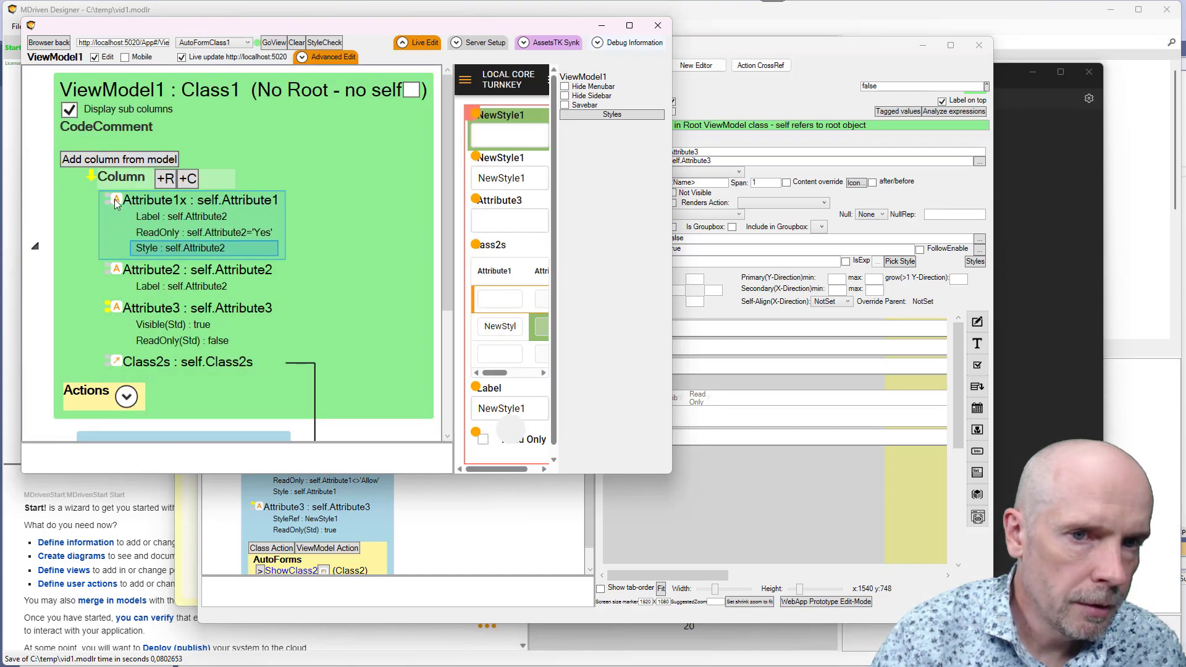
scroll(120, 198, down, 1)
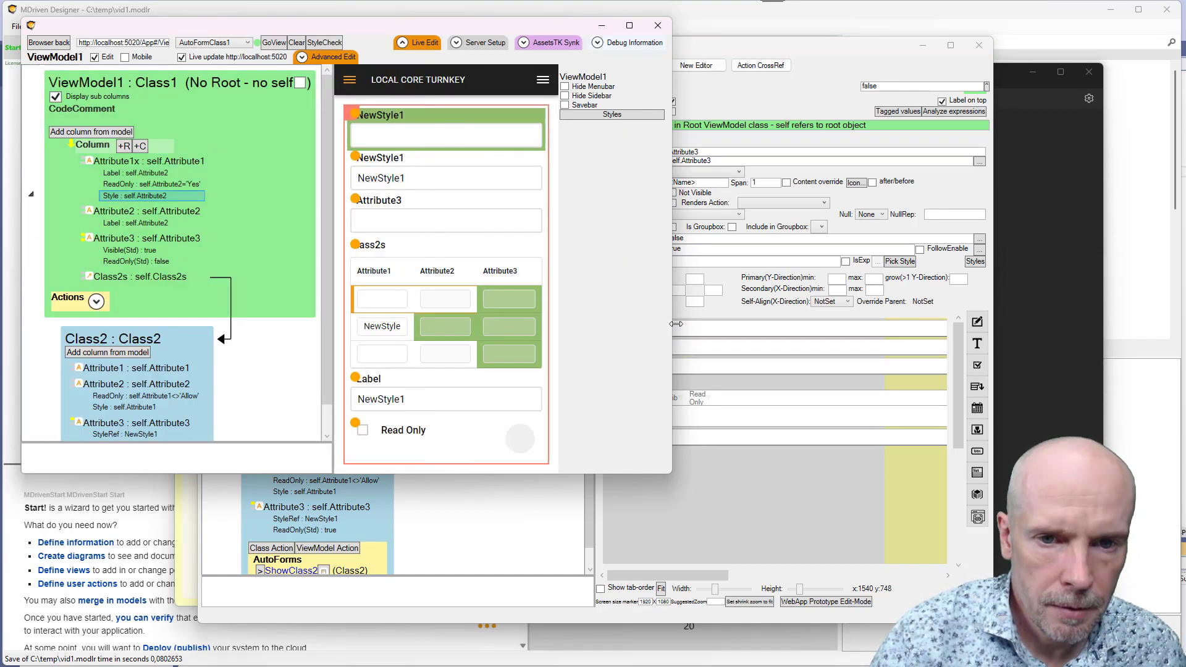
drag(672, 325, 931, 325)
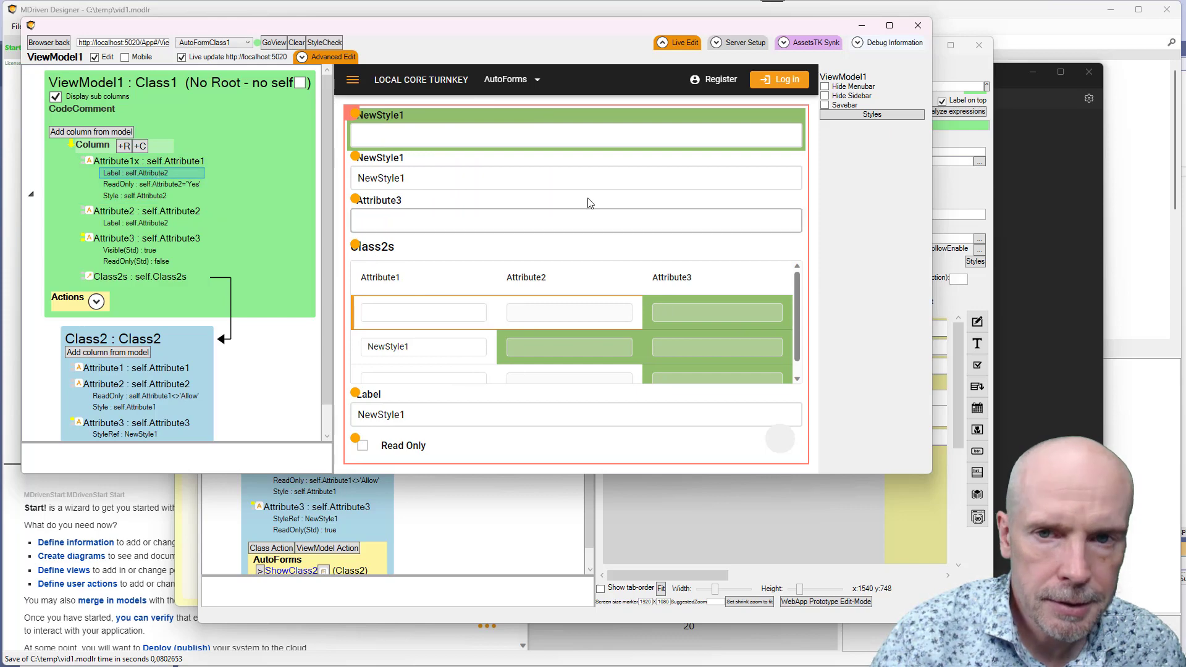
- Turn on Advanced Edit and examine the properties of Attribute1x and its sub-columns, comparing them with the ViewModel Editor
click(160, 163)
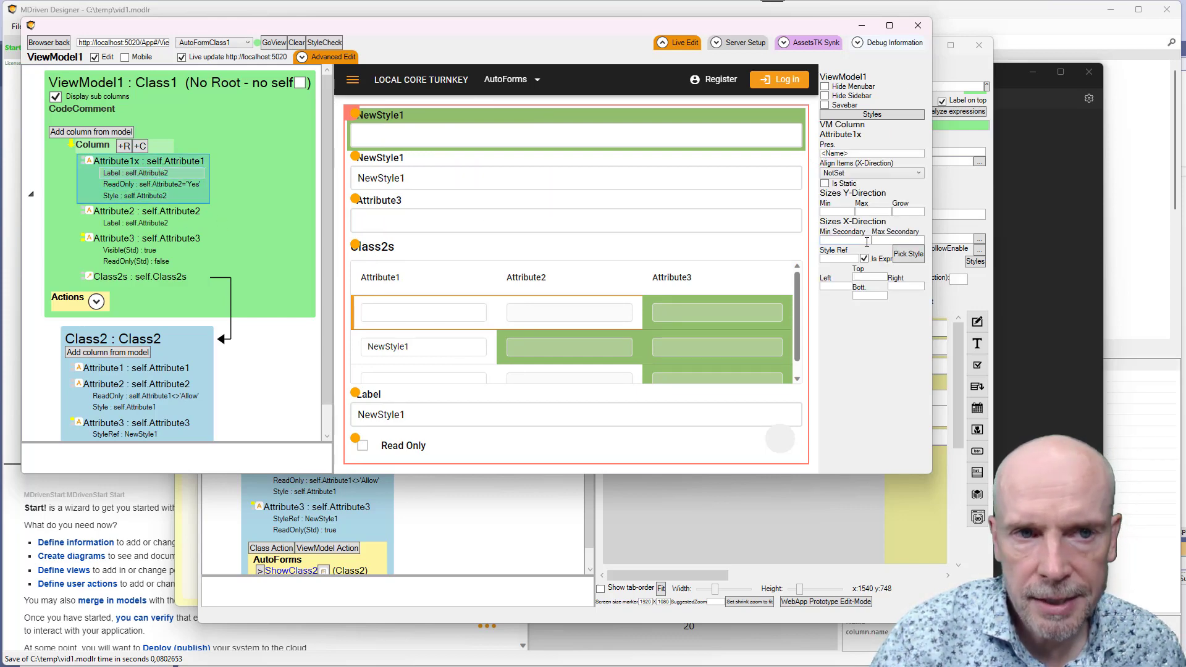
click(325, 59)
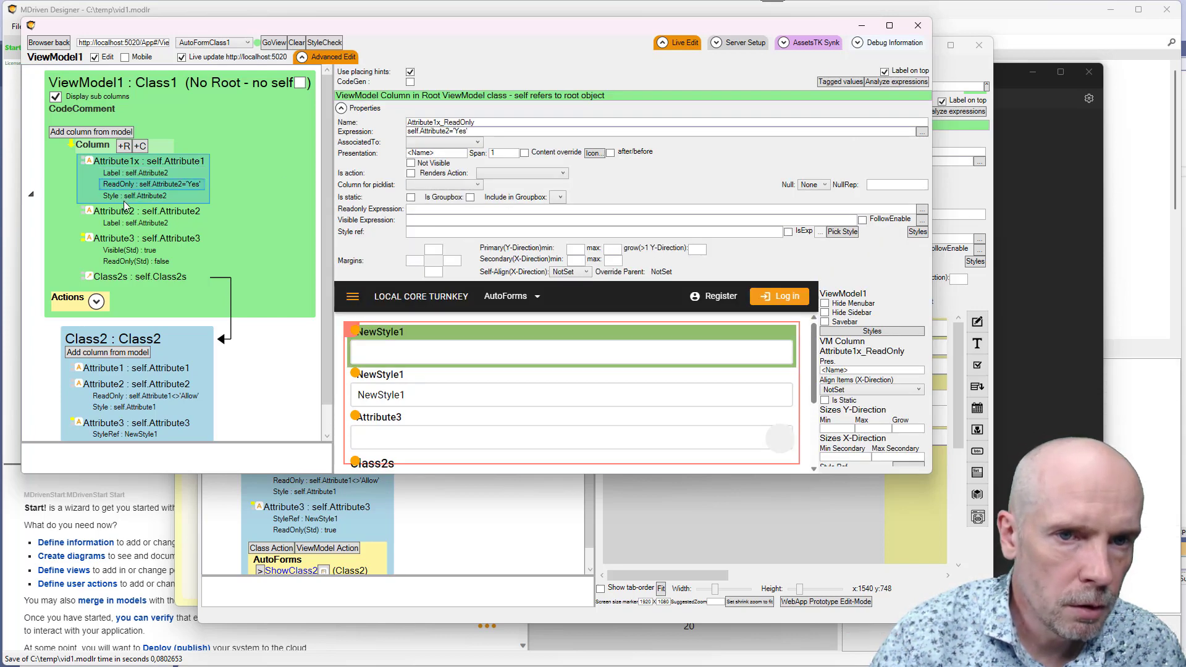
click(144, 172)
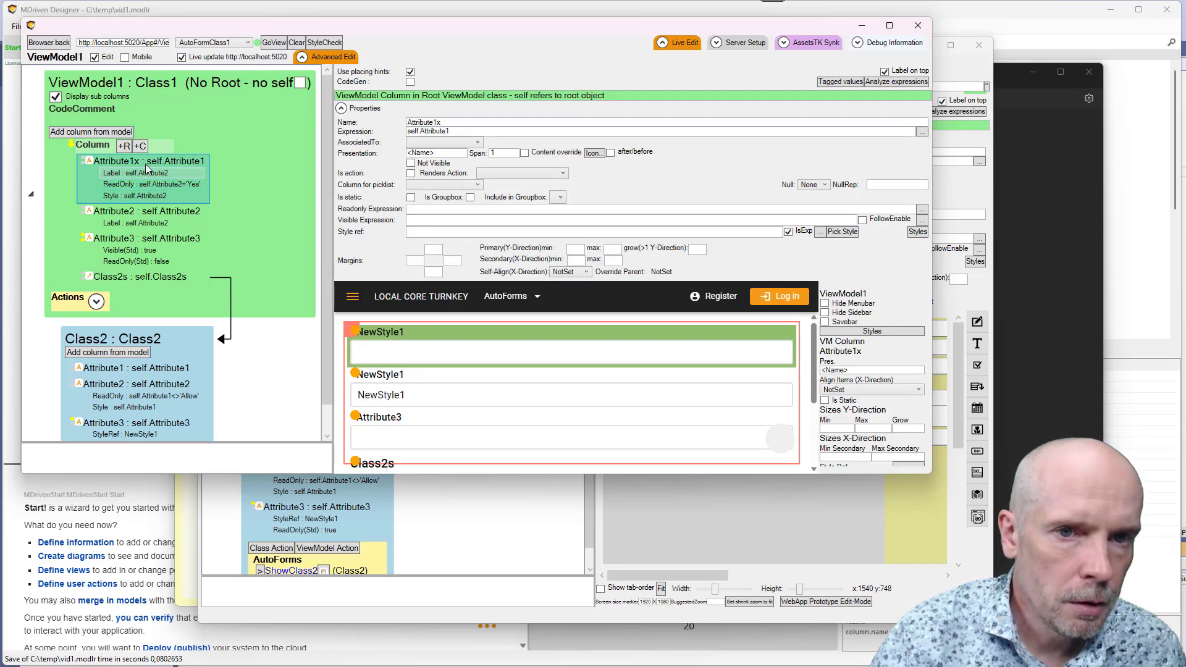
click(149, 195)
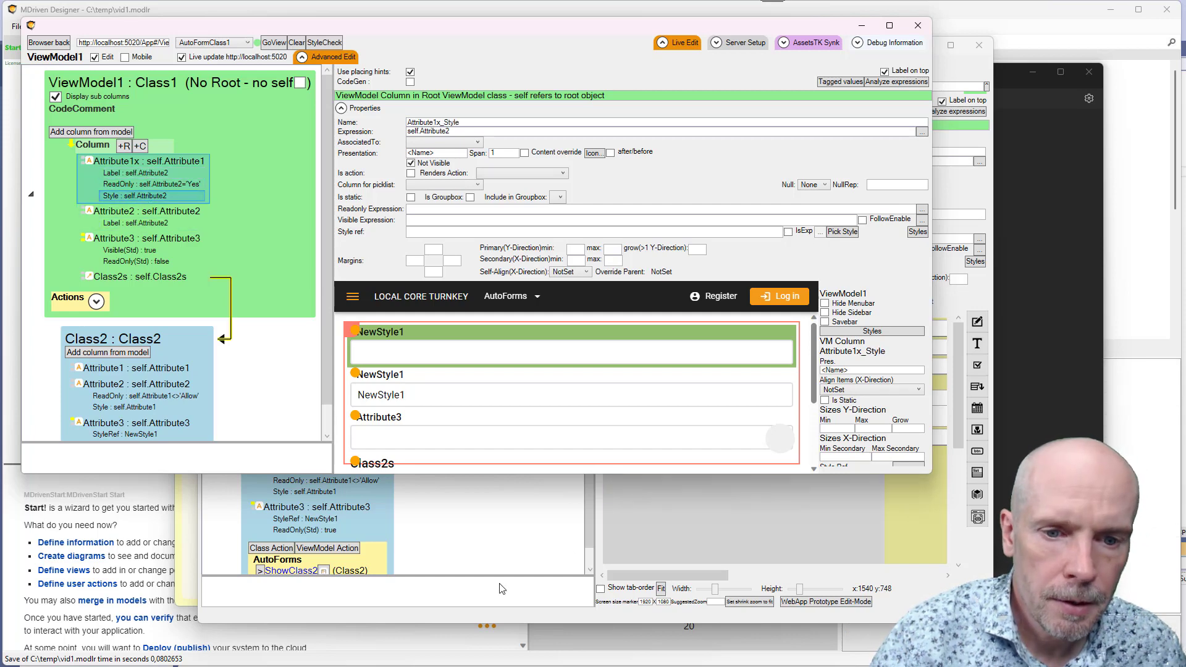
click(522, 615)
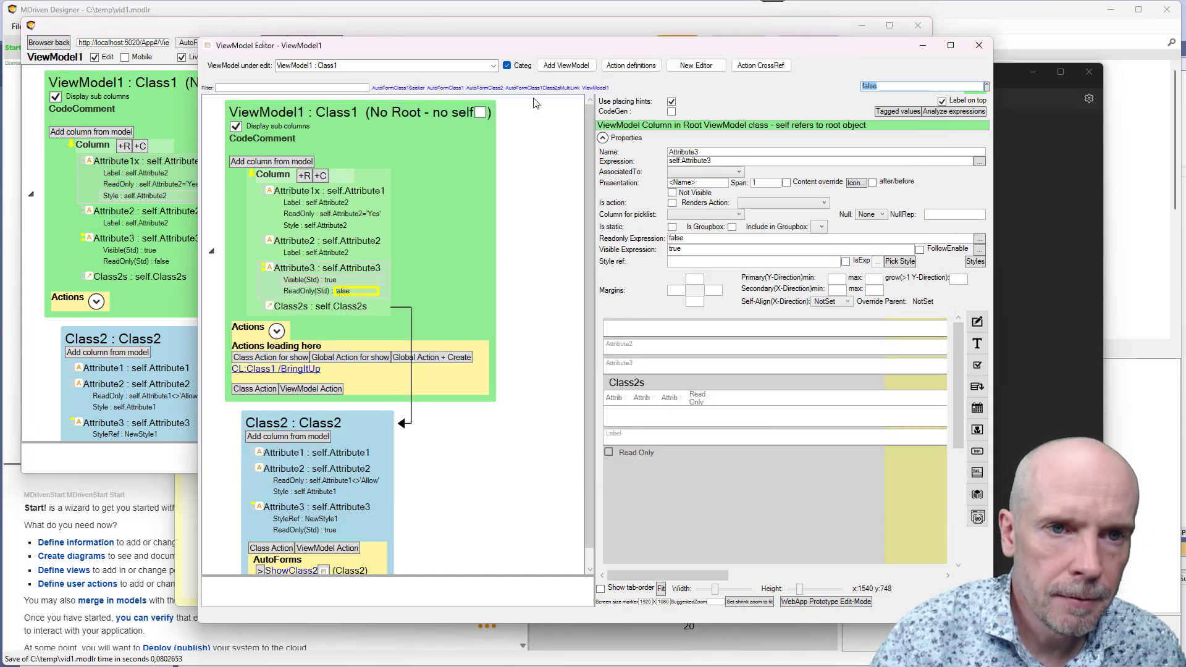
click(162, 29)
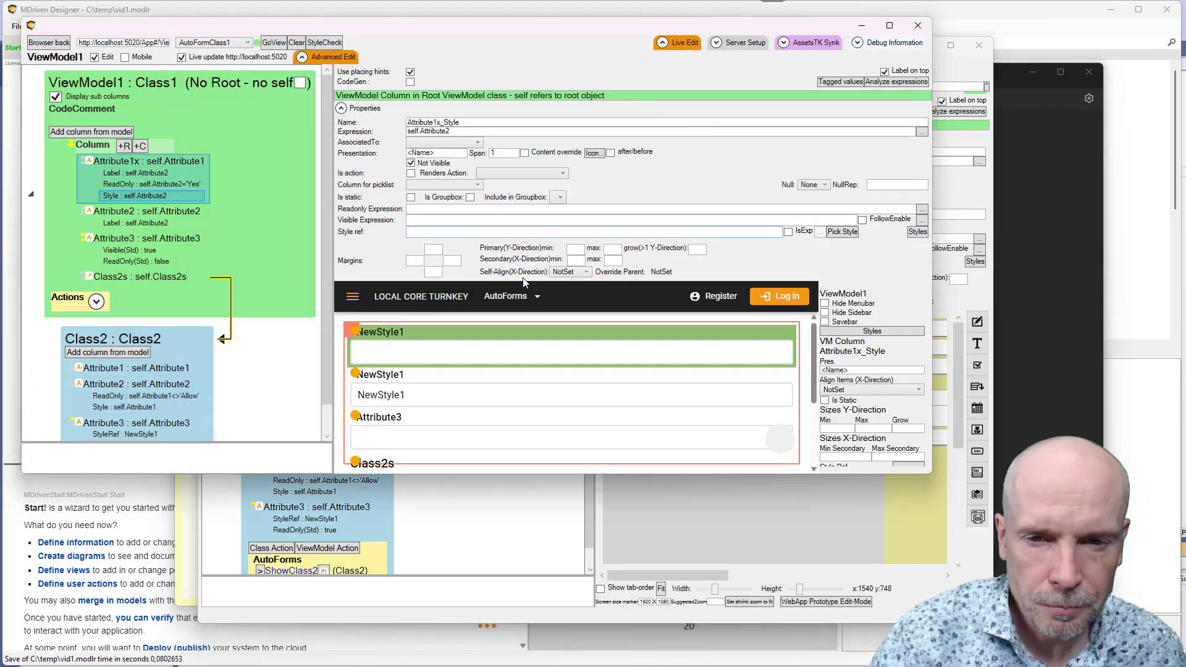
- Switch to the notes and highlight "we made the tree zoomable to allow for smaller fonts"
key(alt+Tab)
key(alt+Tab)
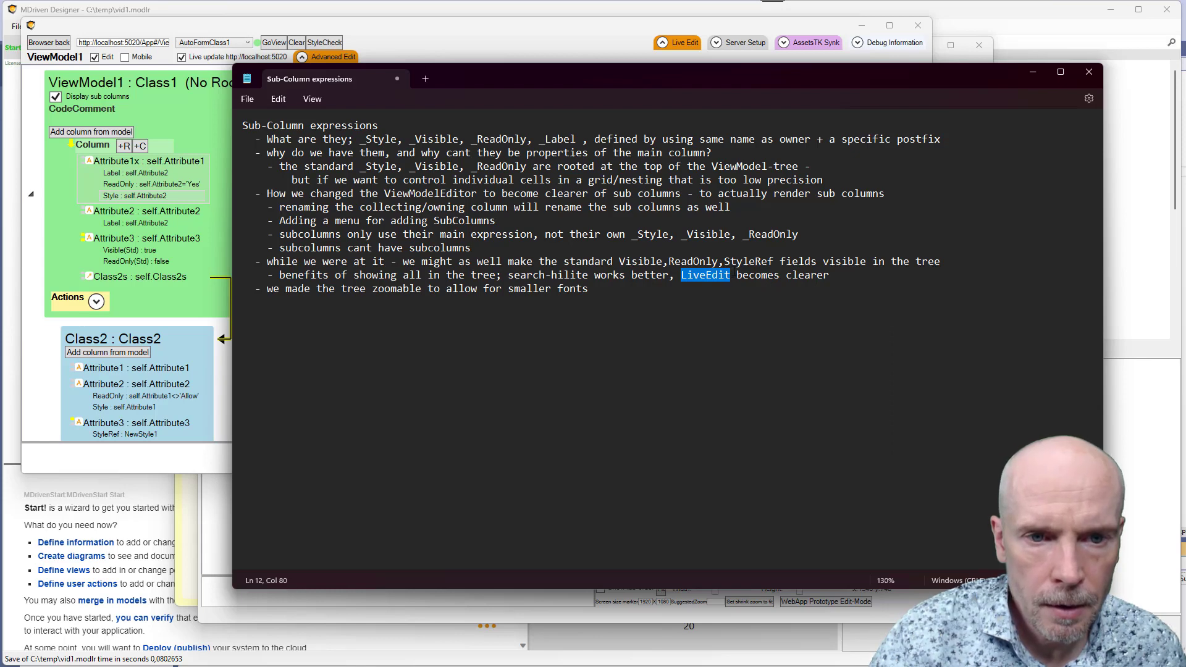
key(Right)
drag(262, 292, 621, 290)
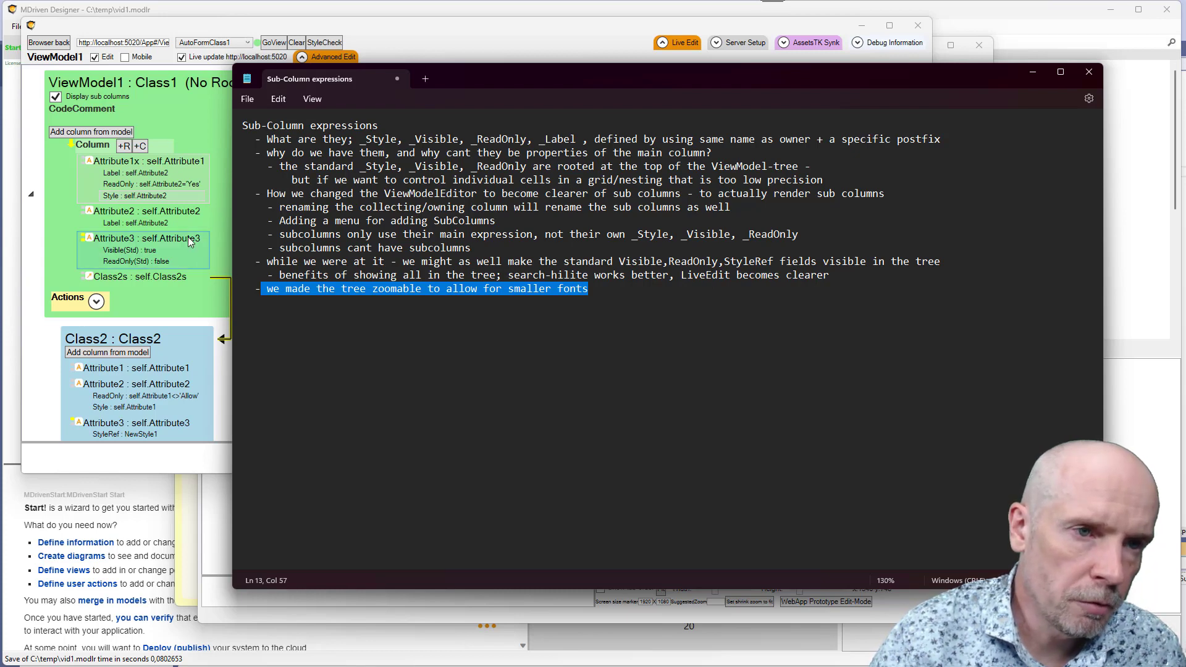
- In the Live Edit window, select Attribute2, shrink the ViewModel tree, hide Advanced Edit and toggle Live Edit off and on
click(160, 227)
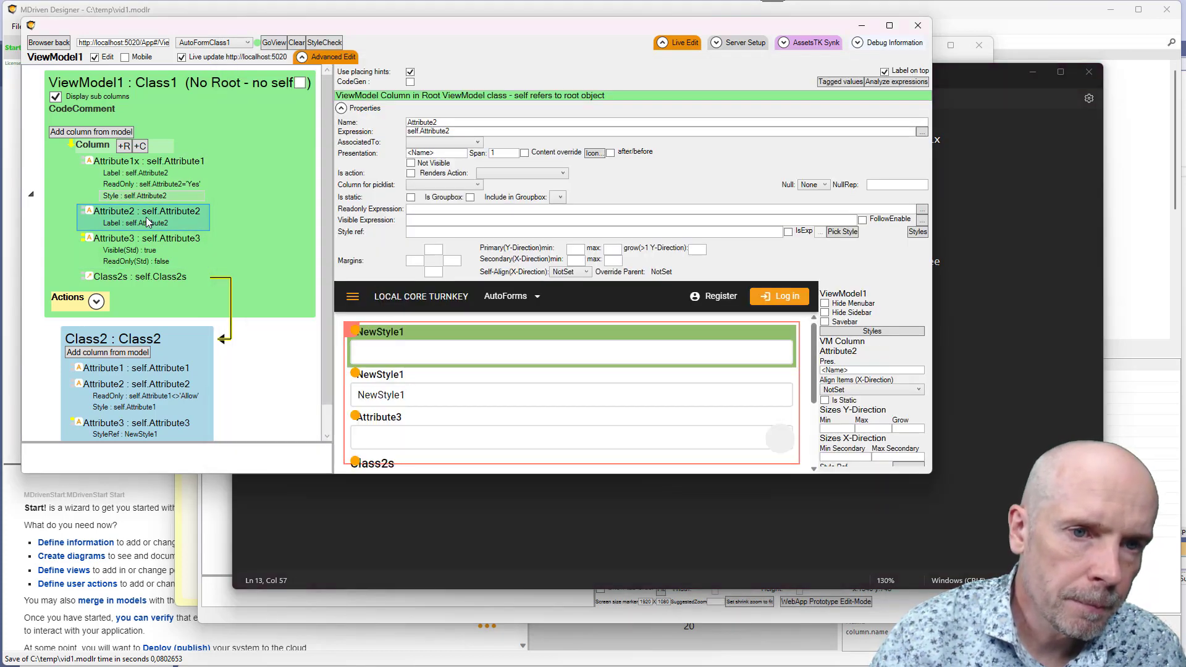
scroll(149, 216, down, 3)
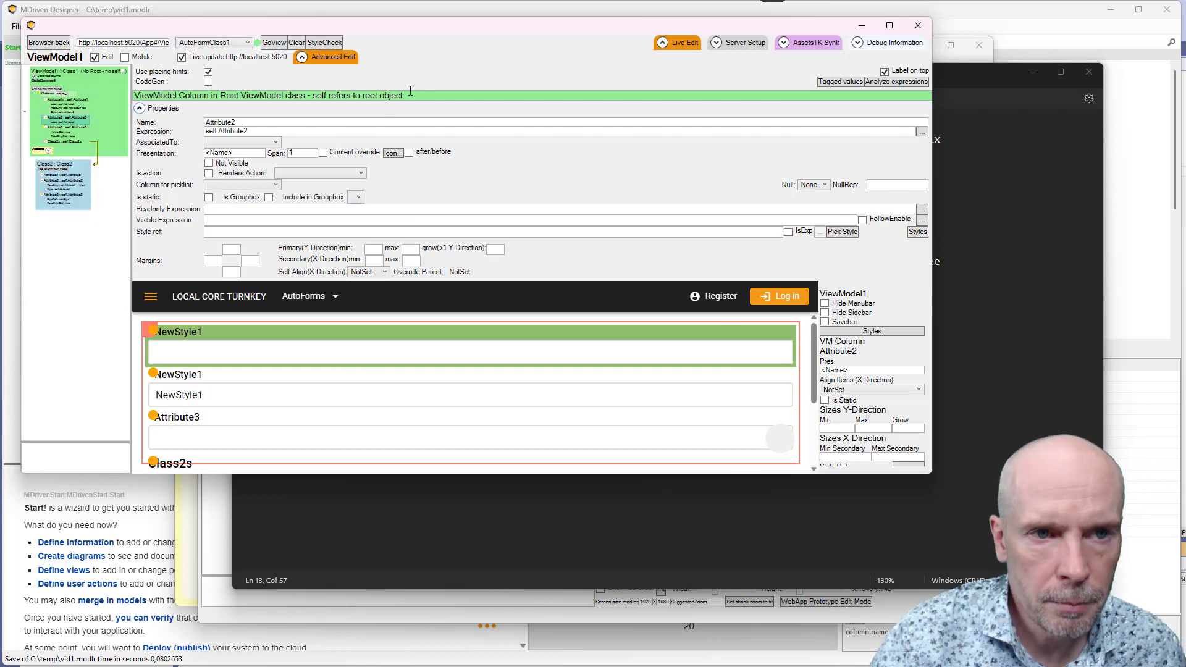
click(330, 56)
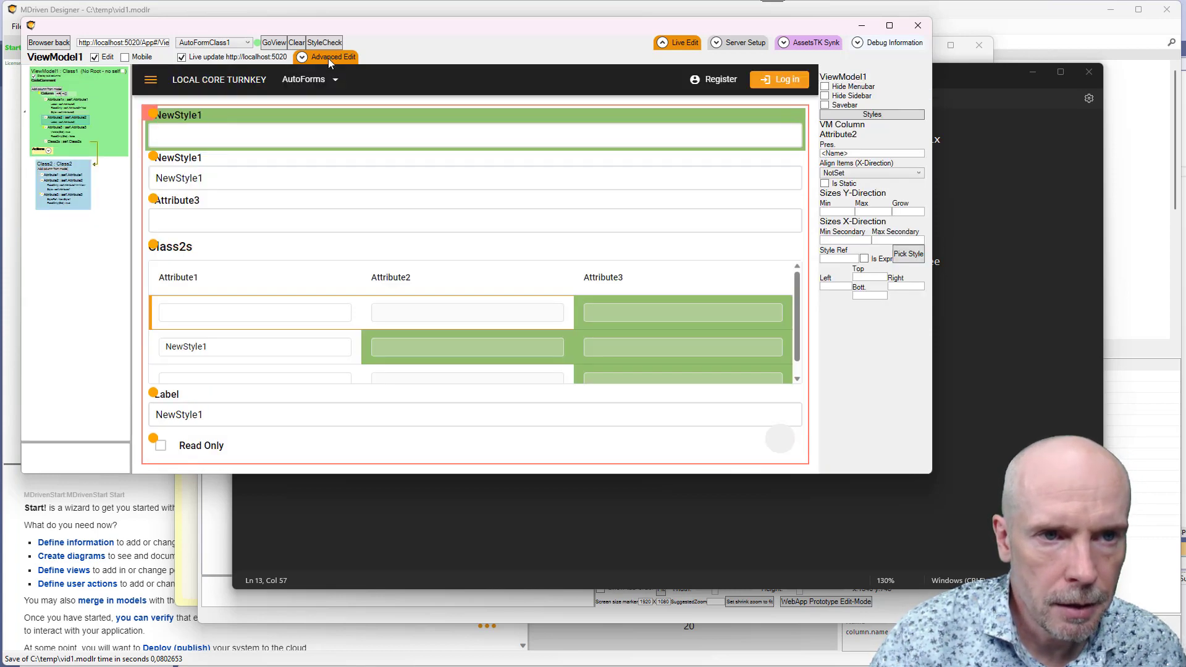
click(675, 43)
click(676, 42)
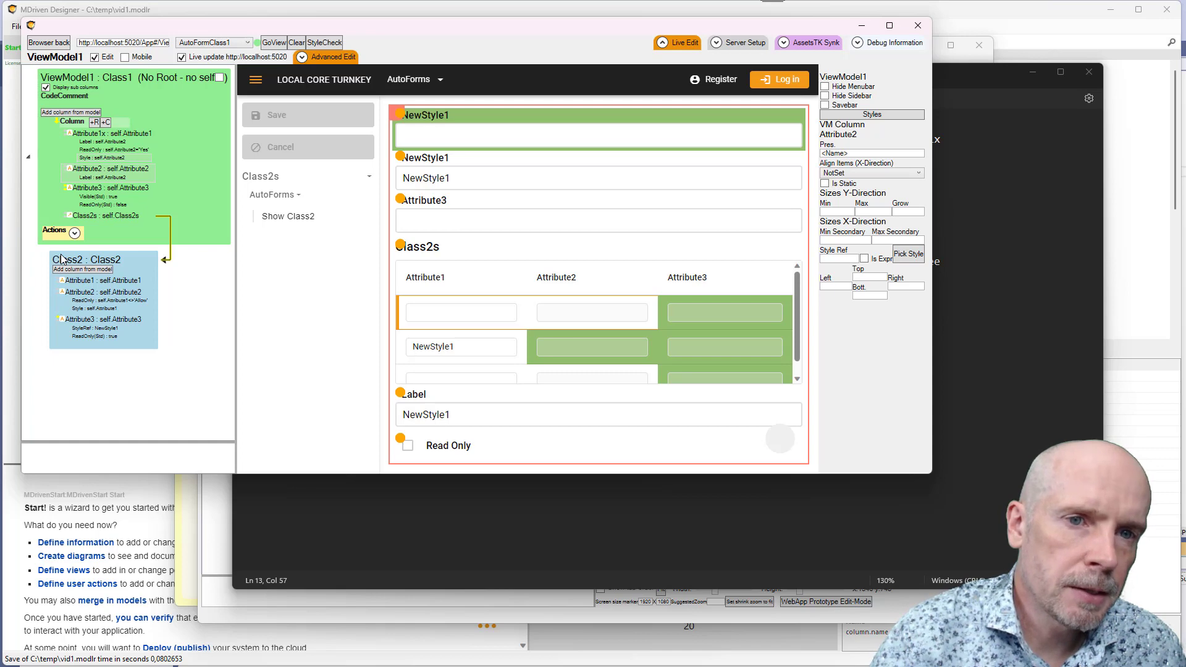
- Toggle Live Edit off and on repeatedly to compare the running view with and without its editing panels
click(682, 42)
click(678, 44)
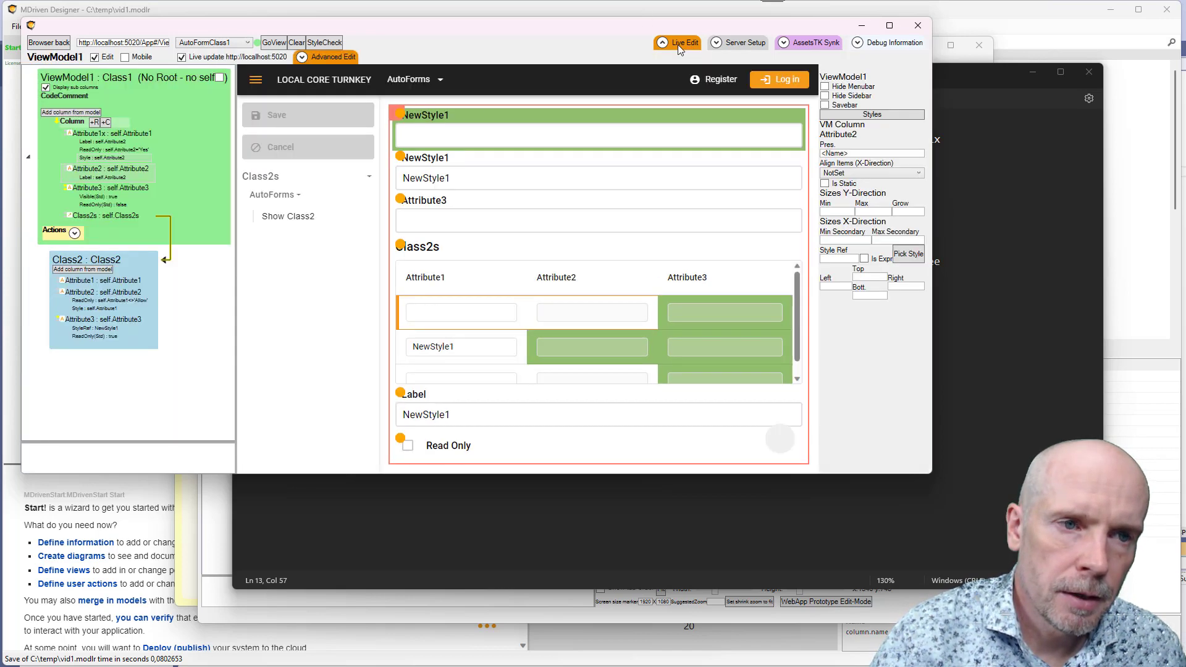
click(678, 44)
click(677, 45)
click(677, 44)
click(677, 44)
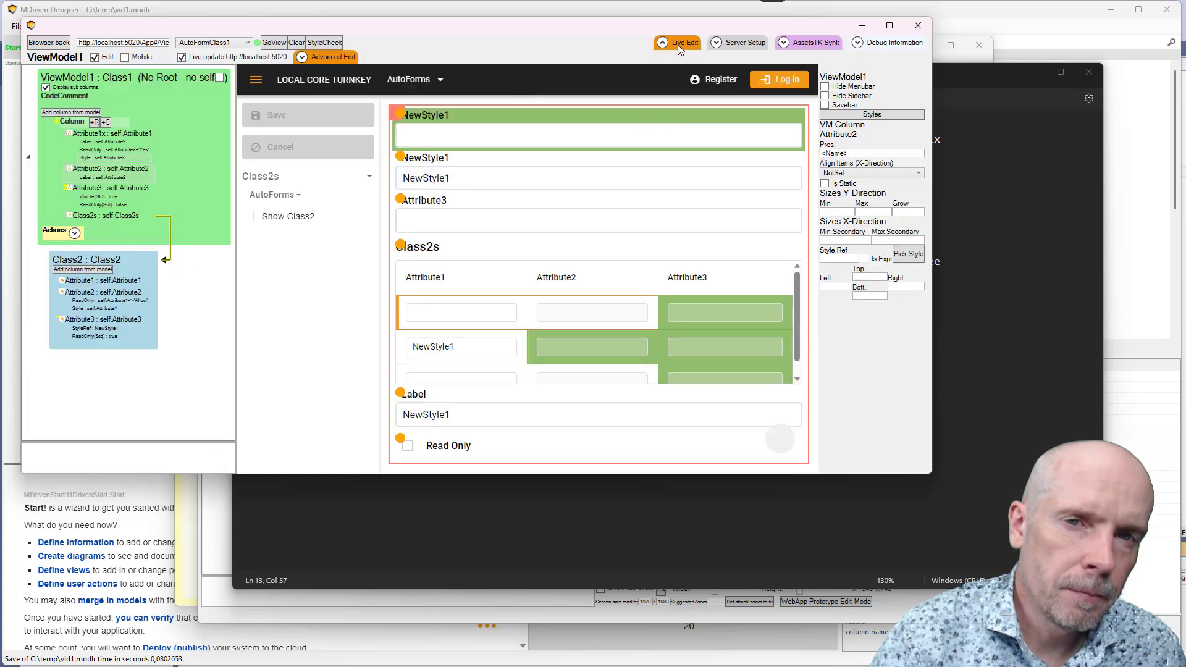
click(677, 44)
click(676, 44)
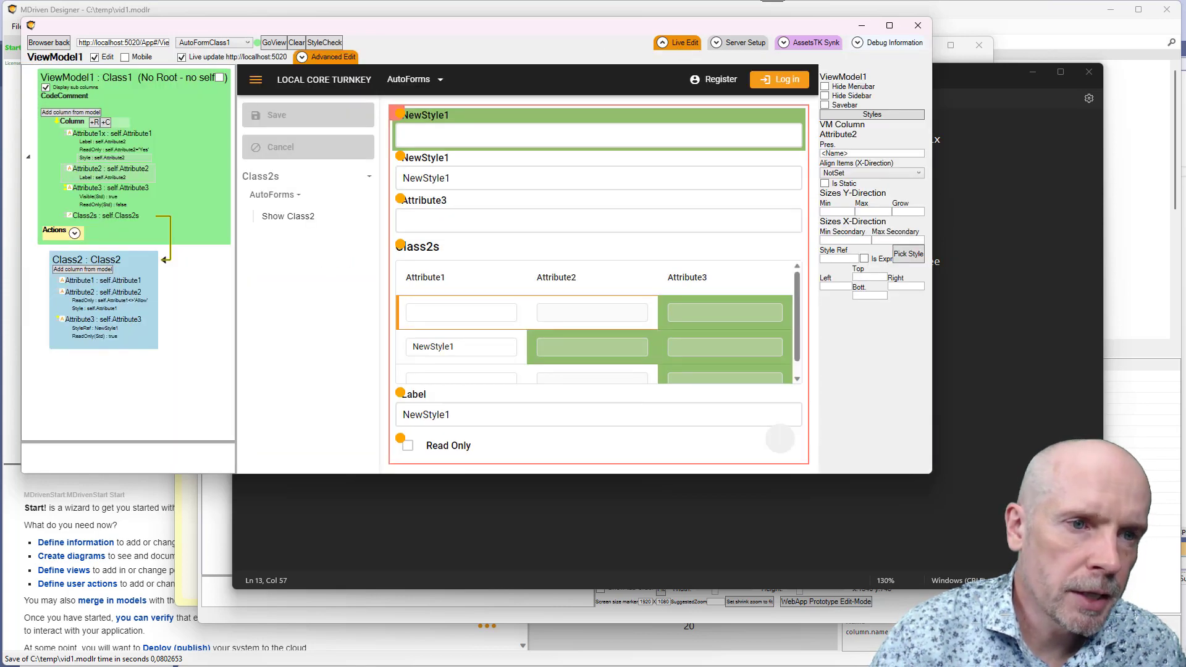
- Zoom the ViewModel tree out to a small overview, and switch Live Edit off and back on
scroll(100, 327, down, 3)
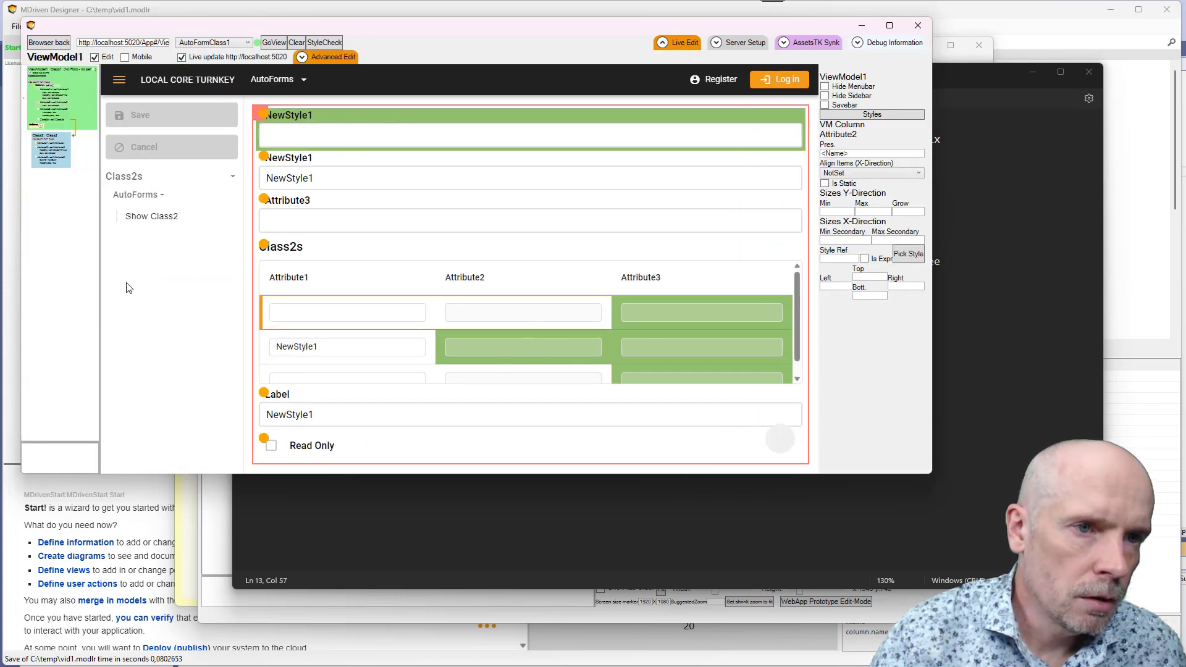
click(684, 43)
click(683, 43)
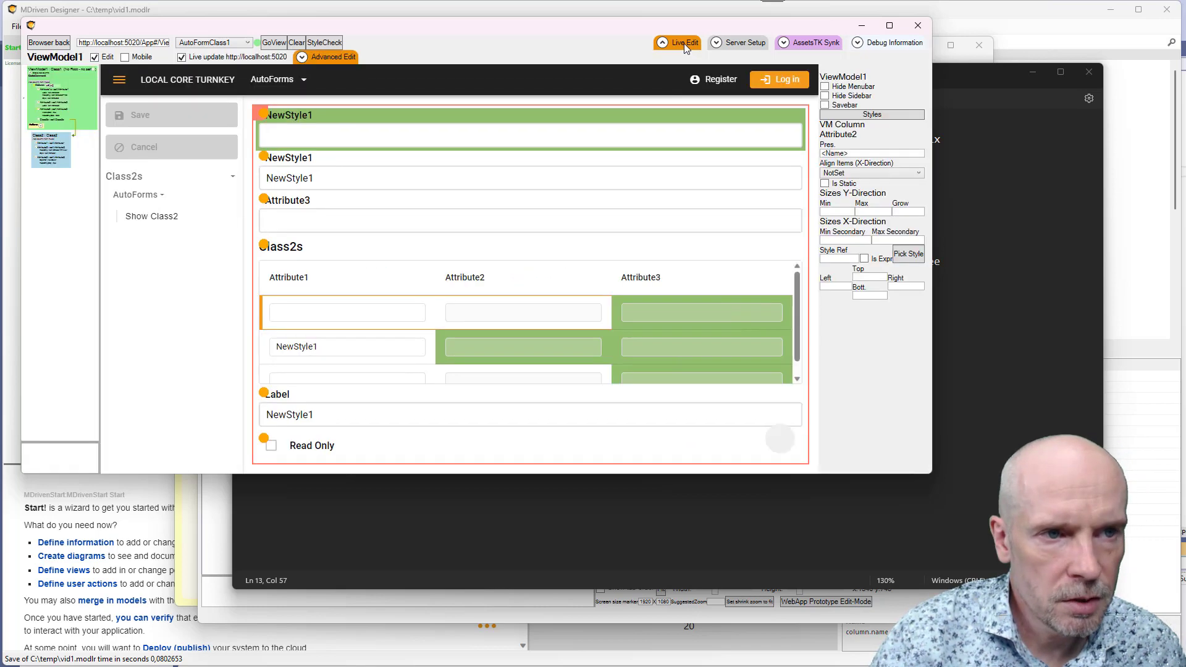
click(684, 43)
click(684, 43)
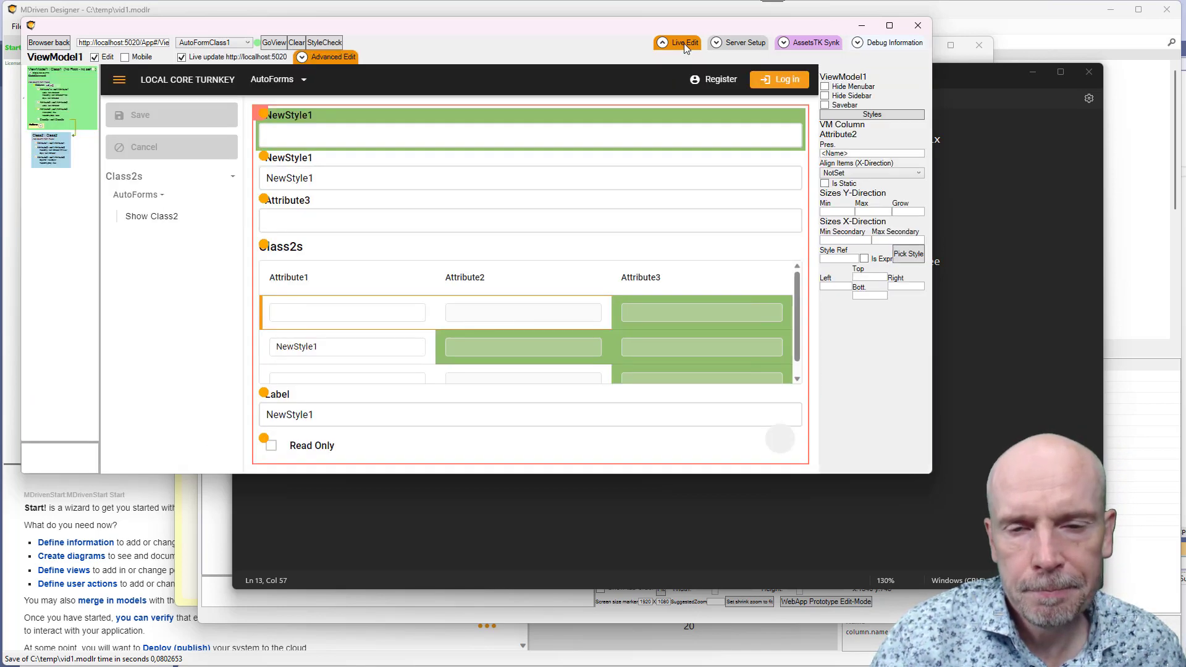
- Switch to the notes, clear the text selection and place the cursor after the "Sub-Column expressions" heading
key(alt+Tab)
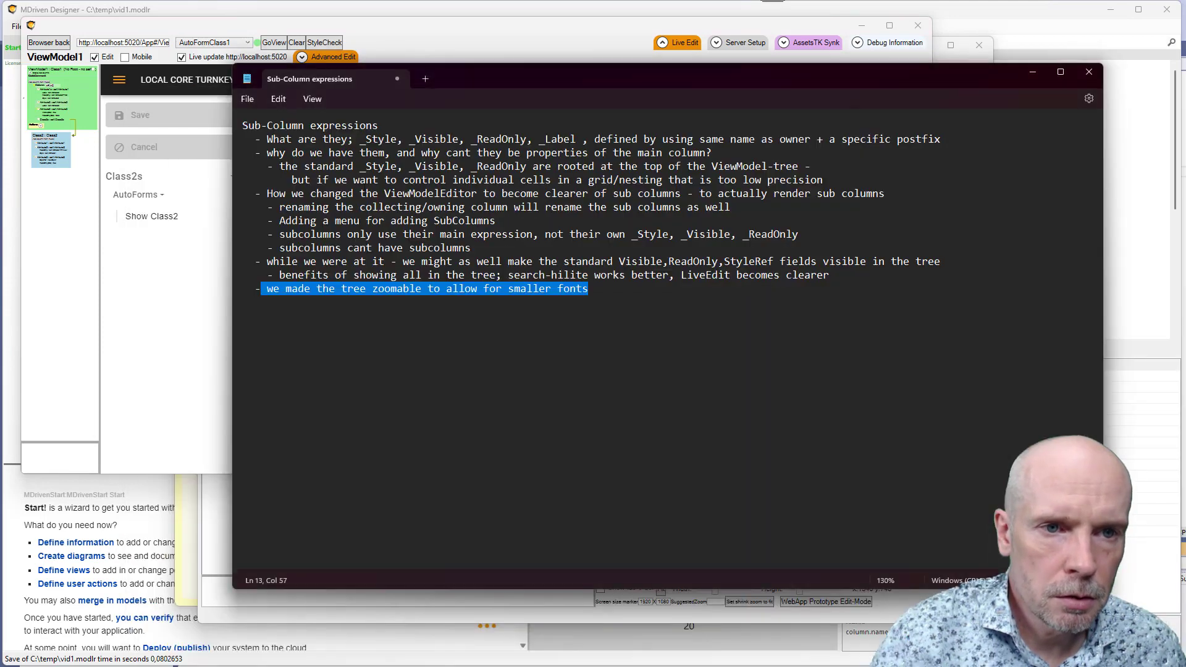
click(365, 193)
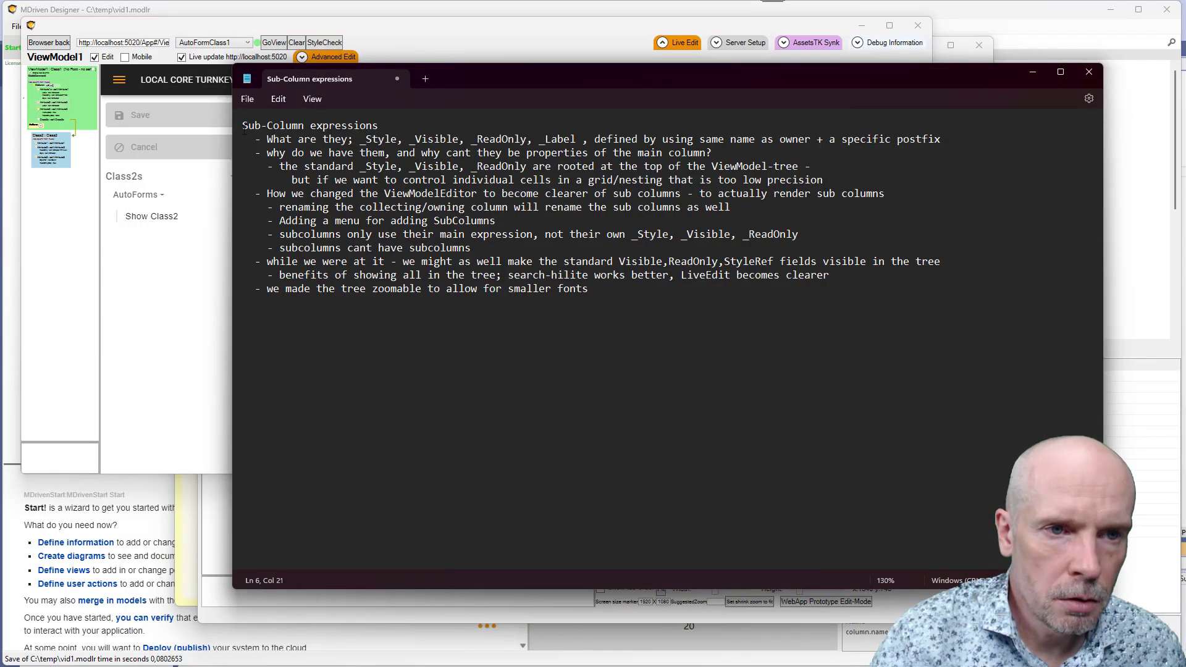
drag(243, 127, 401, 140)
click(399, 125)
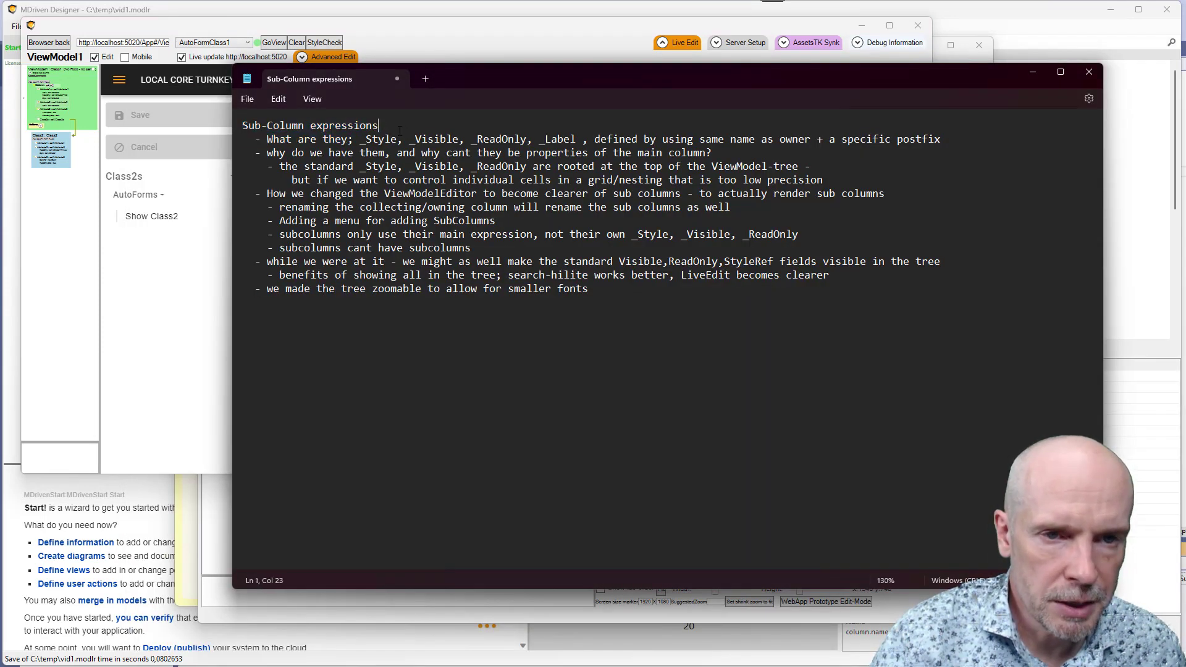